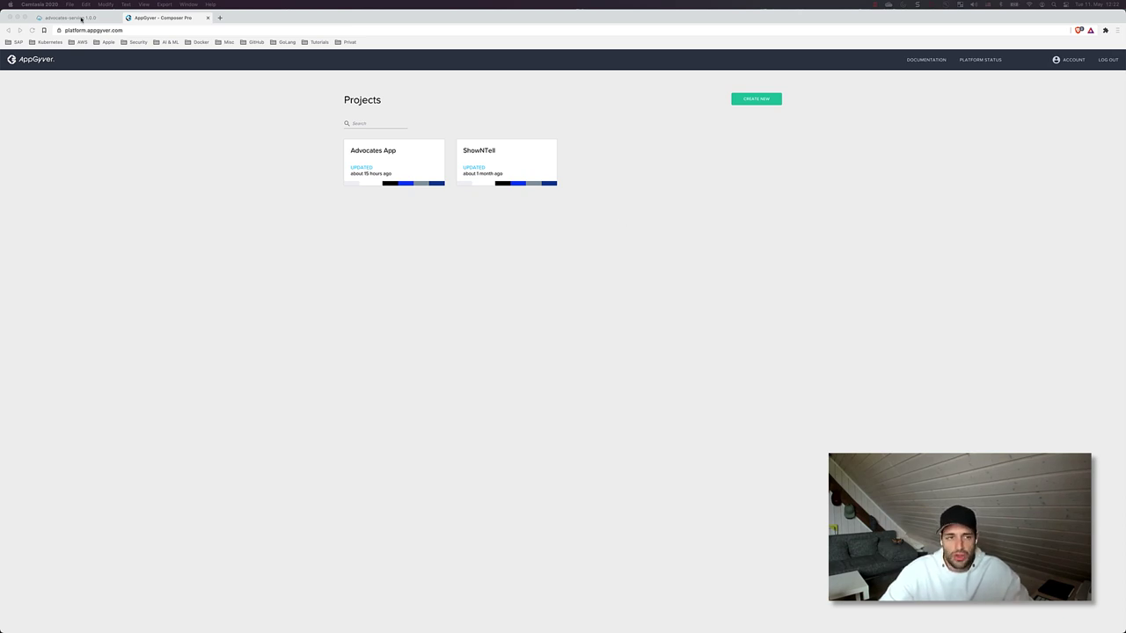
# Step: Inspect the records served by the Members endpoint under /rest/advocates, and switch back to the AppGyver projects page
pyautogui.click(81, 18)
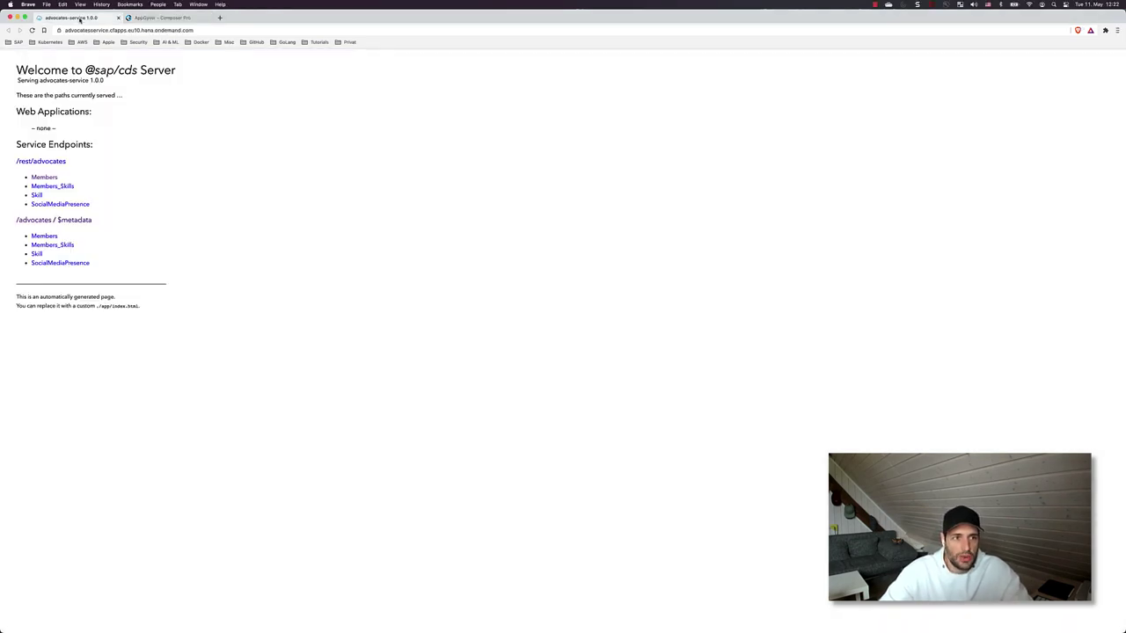
pyautogui.click(51, 178)
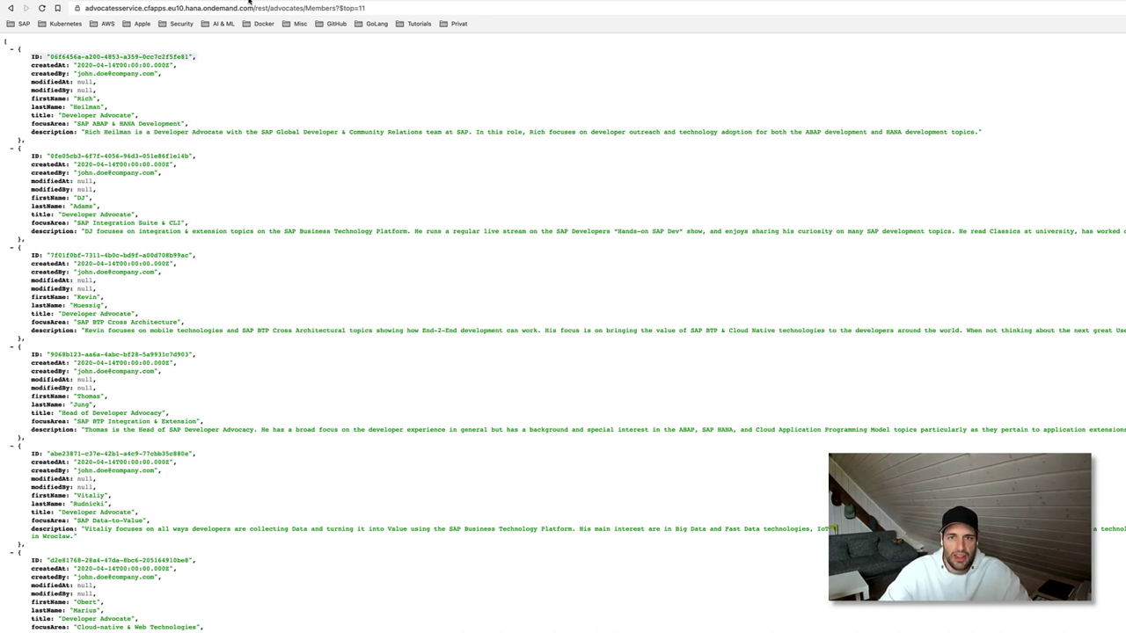
pyautogui.click(249, 2)
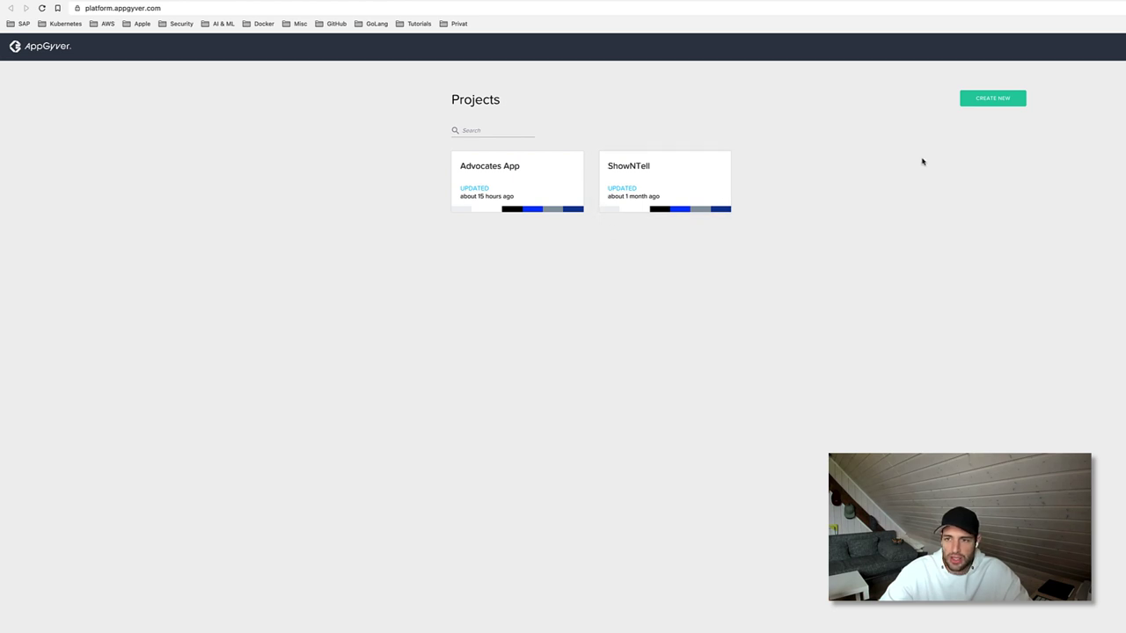
# Step: Create a new project named MyAdvocatesApp with the Default Theme (blank app) template
pyautogui.click(1014, 101)
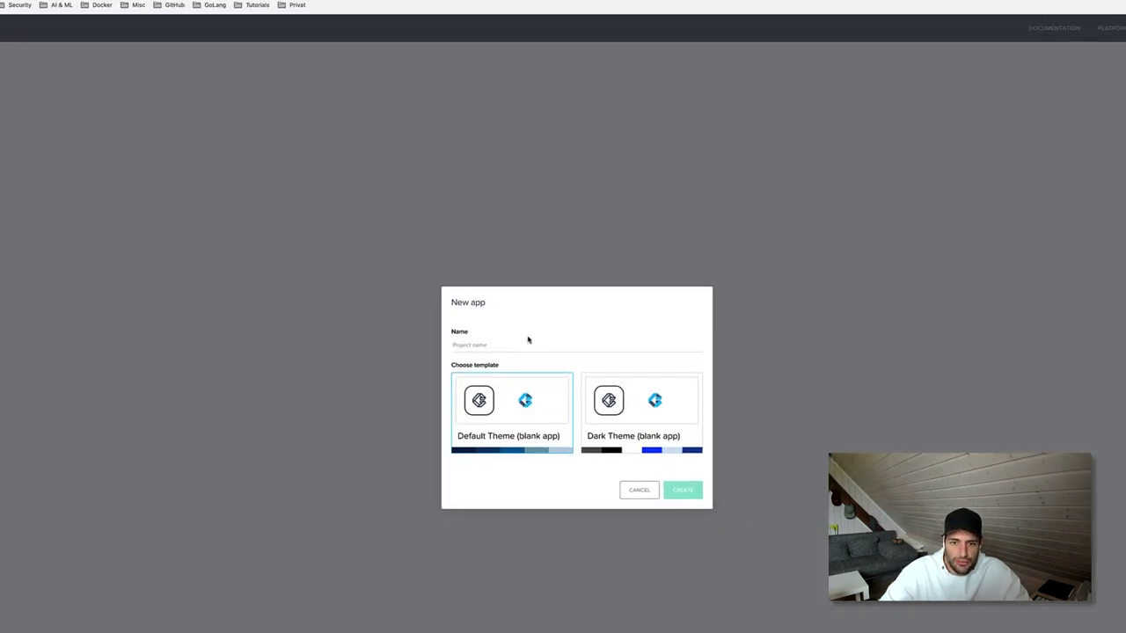
pyautogui.click(657, 357)
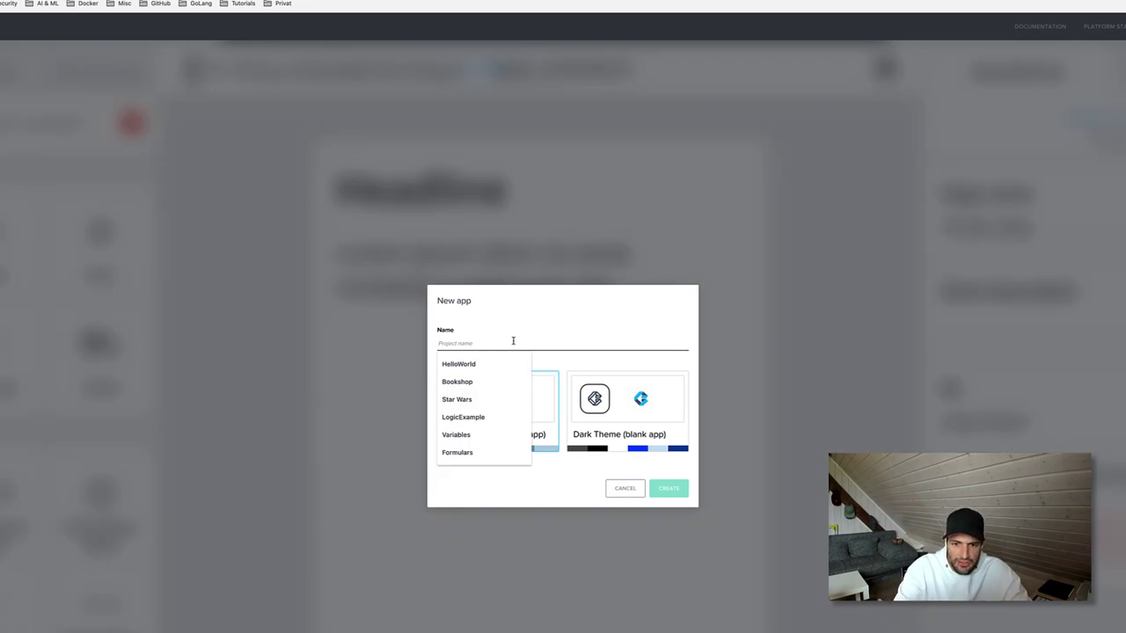
pyautogui.write('Advocates')
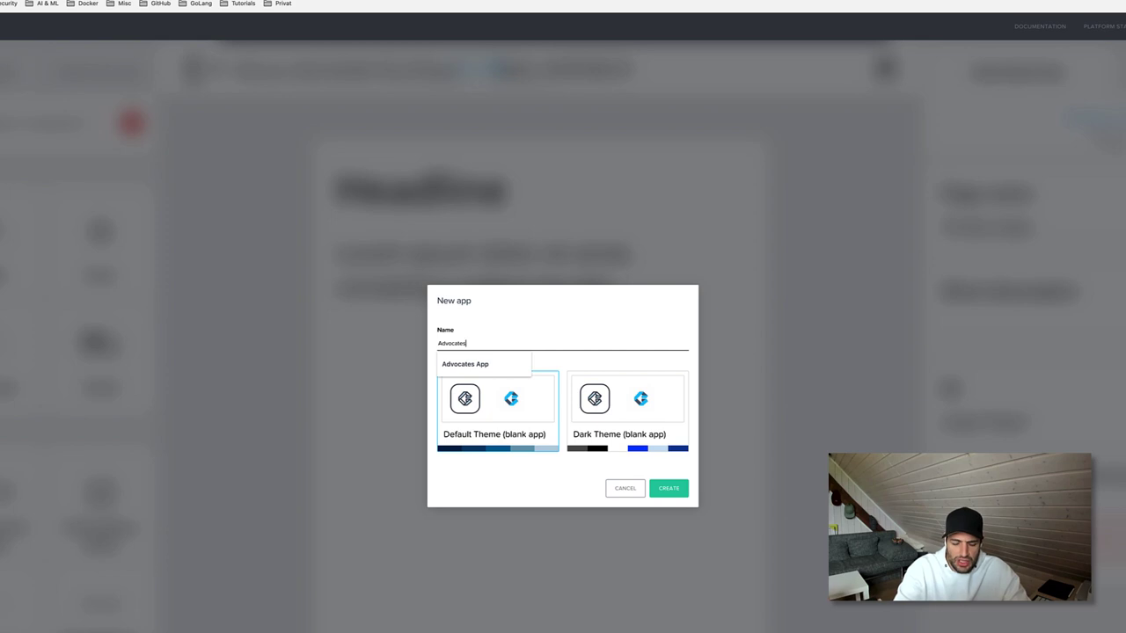
pyautogui.write('My')
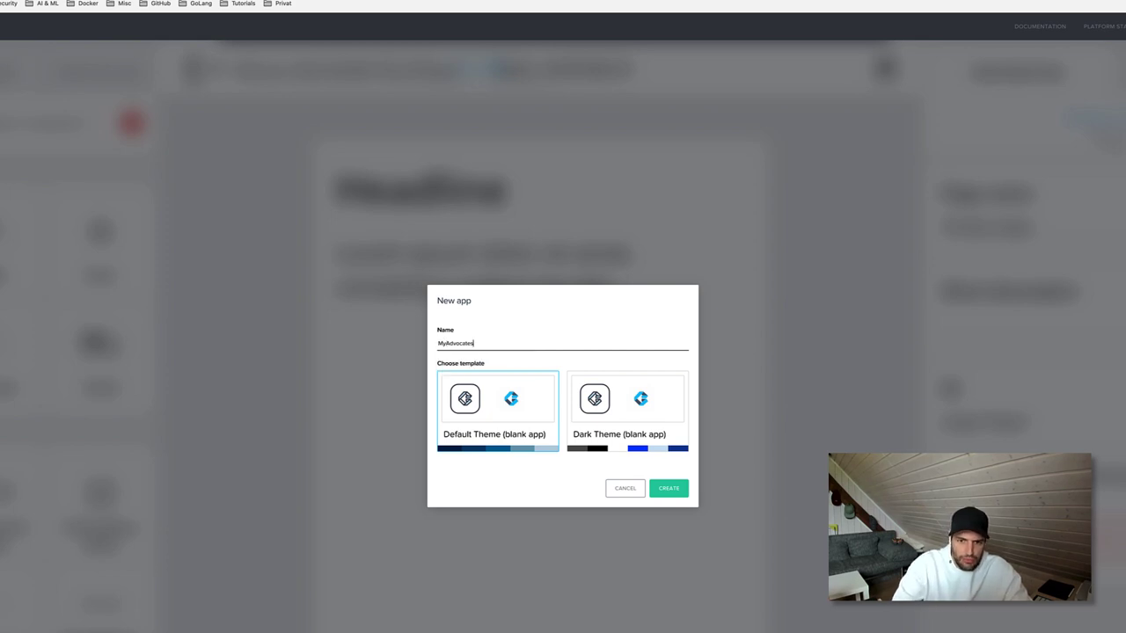
pyautogui.write('A')
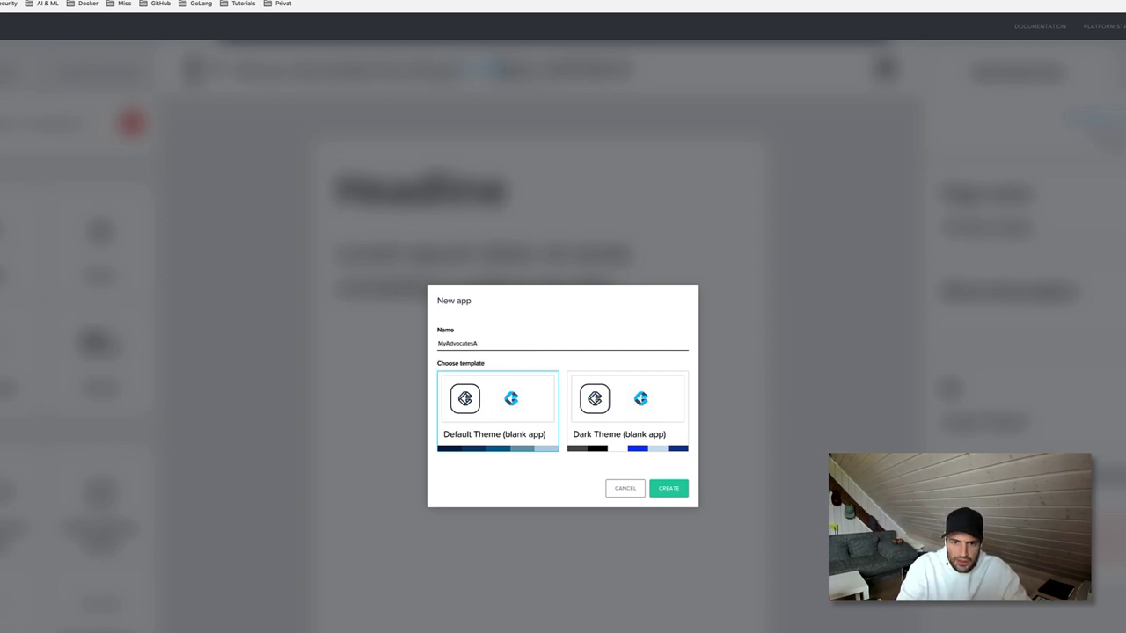
pyautogui.write('pp')
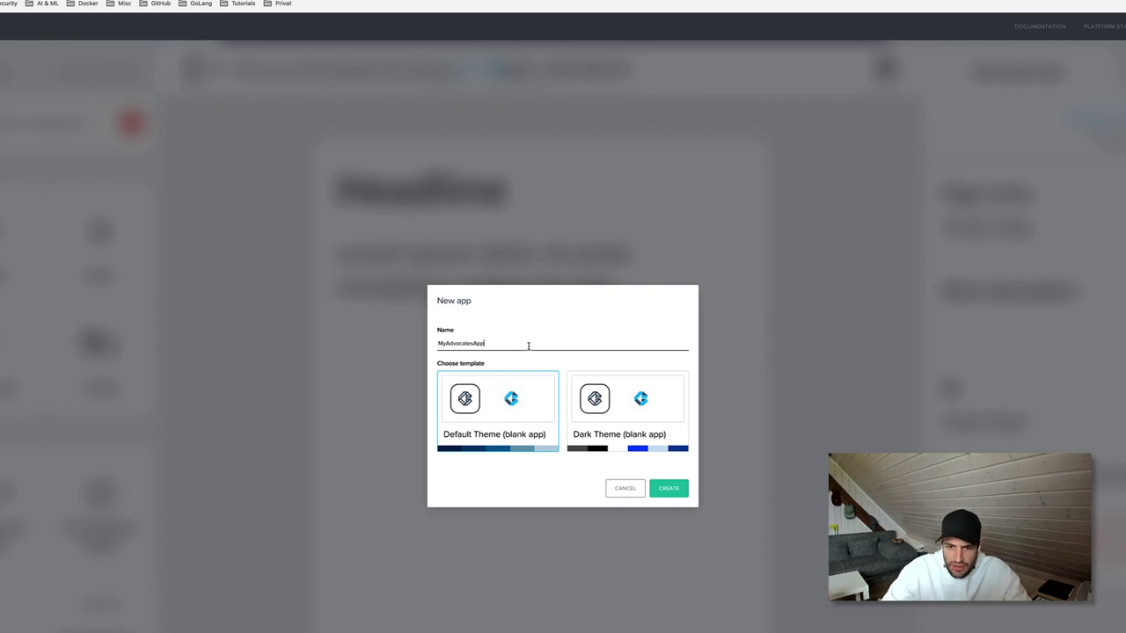
pyautogui.click(497, 403)
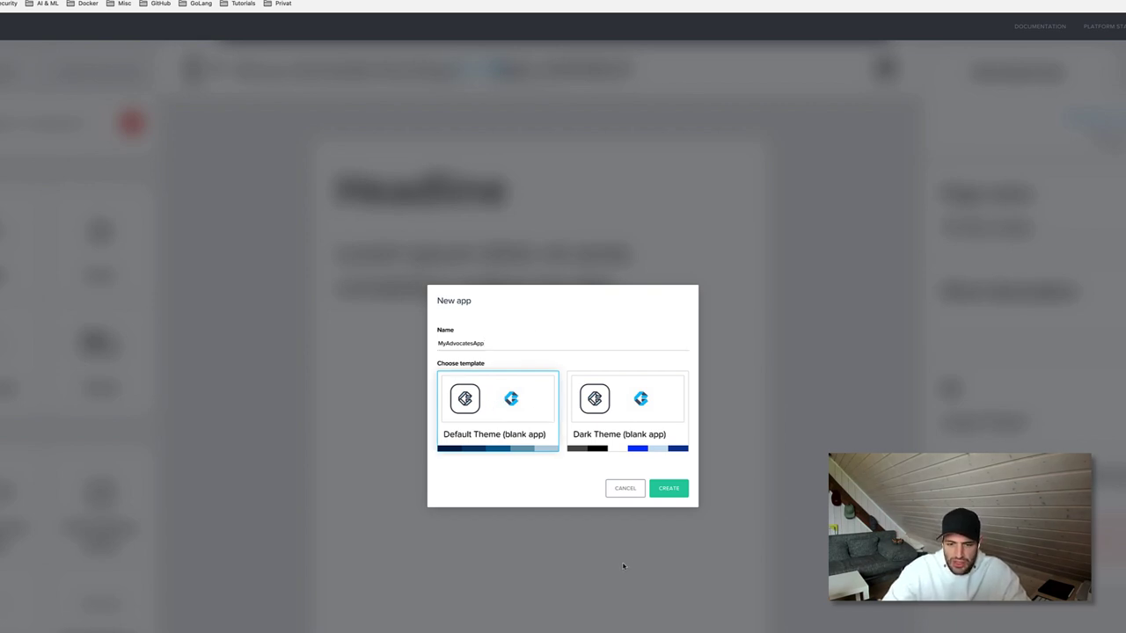
pyautogui.click(667, 498)
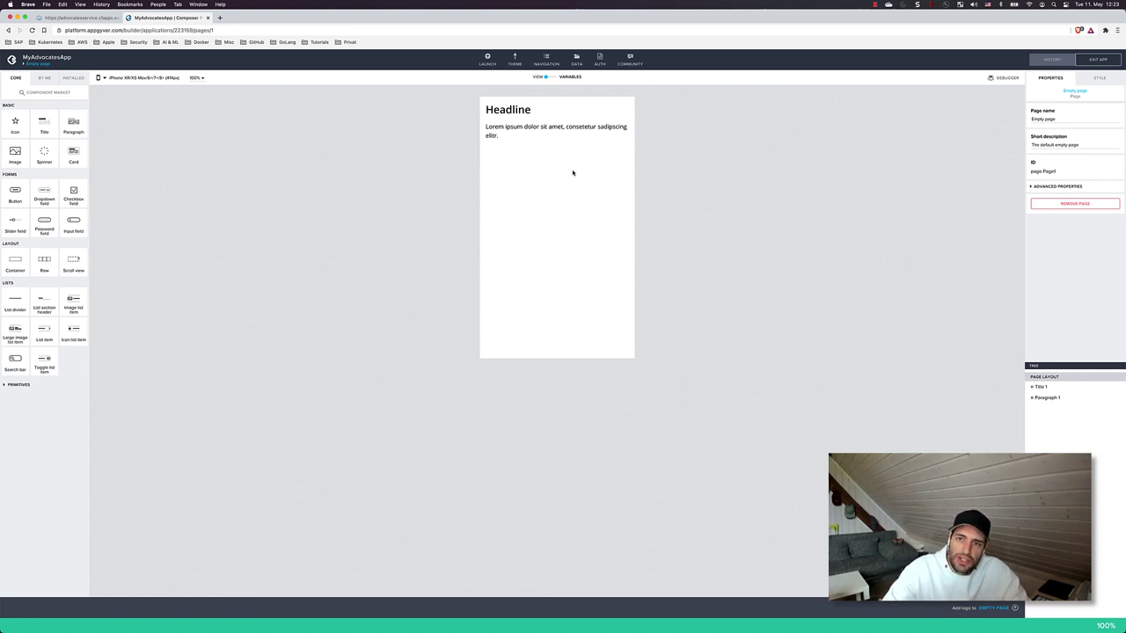
# Step: Add a REST API direct integration data resource to the app
pyautogui.click(577, 62)
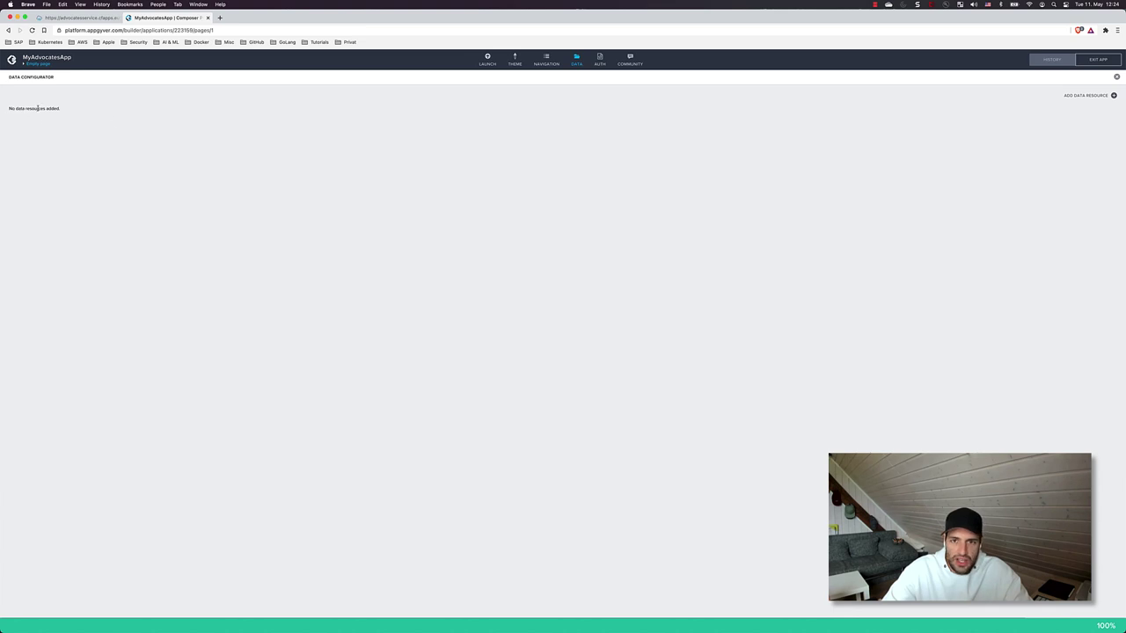
pyautogui.click(1097, 97)
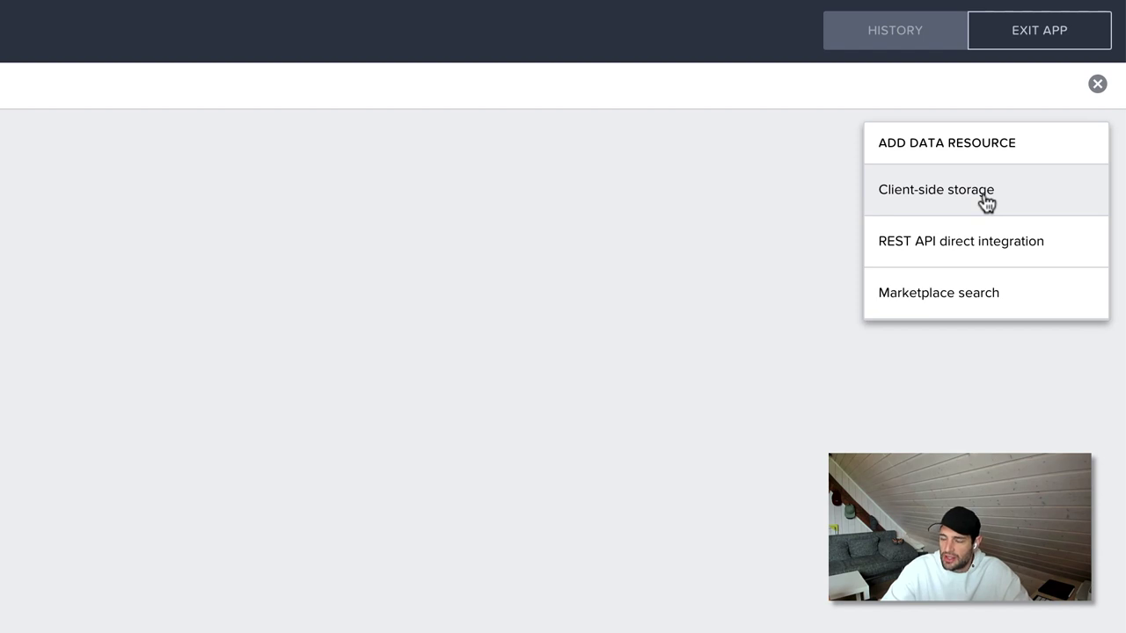
pyautogui.click(970, 253)
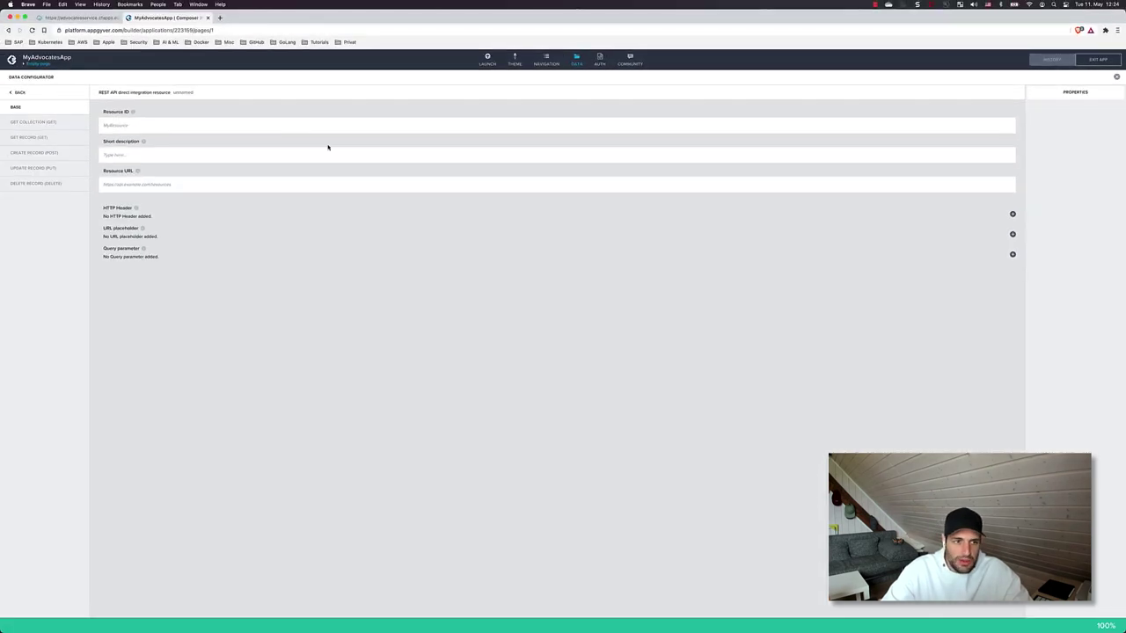
# Step: Set the resource ID to AdvocatesService and the short description to "The service of the developer advocates"
pyautogui.click(135, 125)
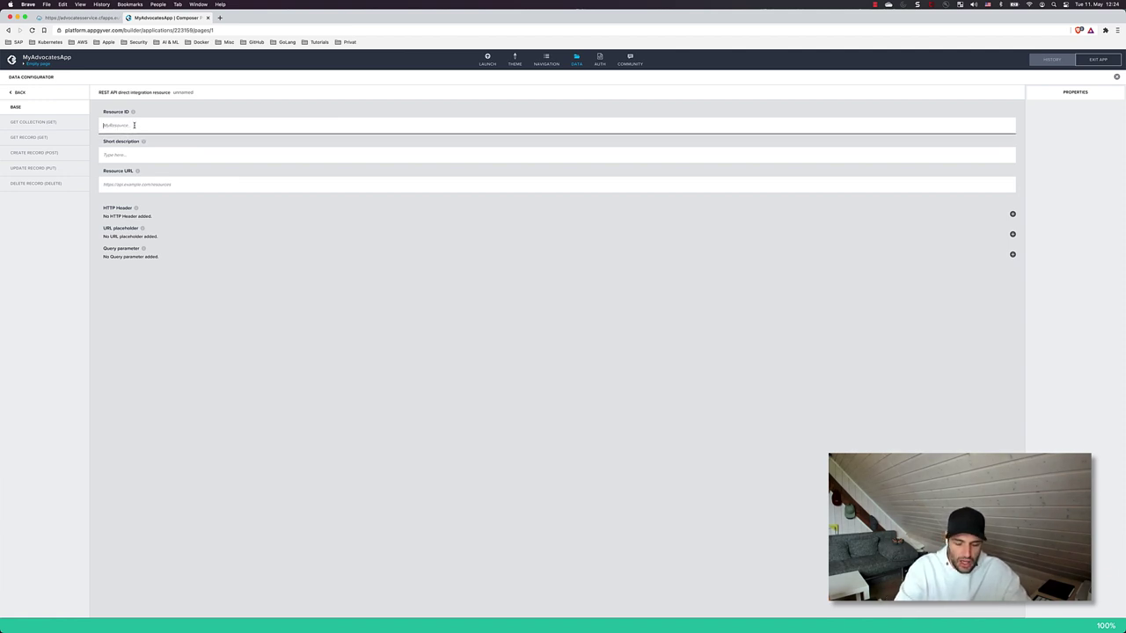
pyautogui.write('com/')
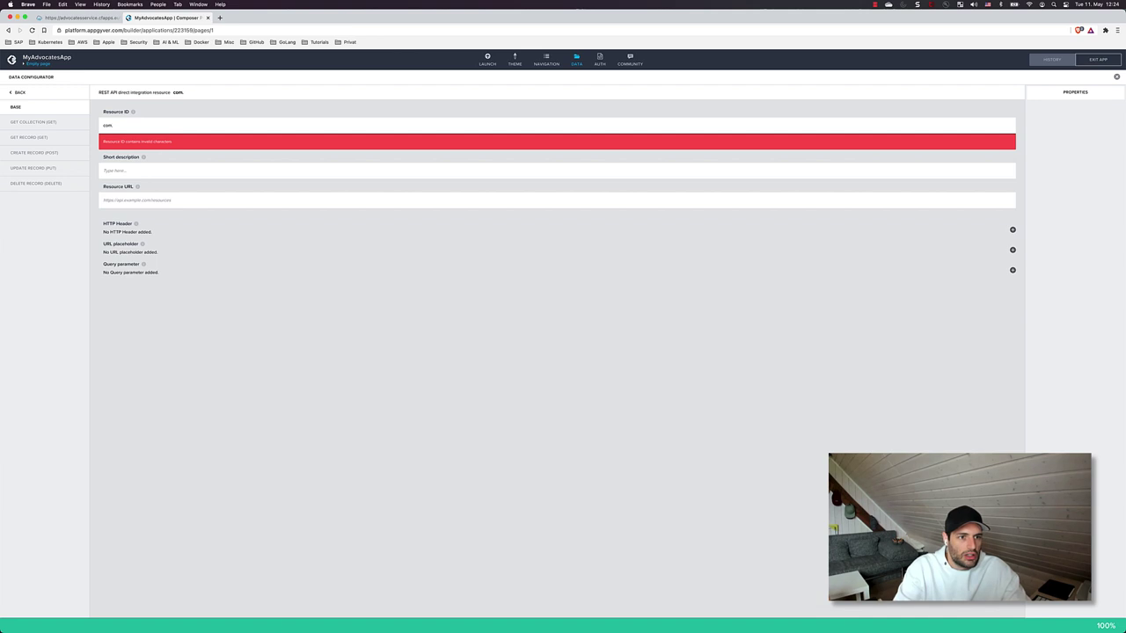
pyautogui.press('BackSpace')
pyautogui.press('BackSpace')
pyautogui.press('BackSpace')
pyautogui.press('BackSpace')
pyautogui.write('Advo')
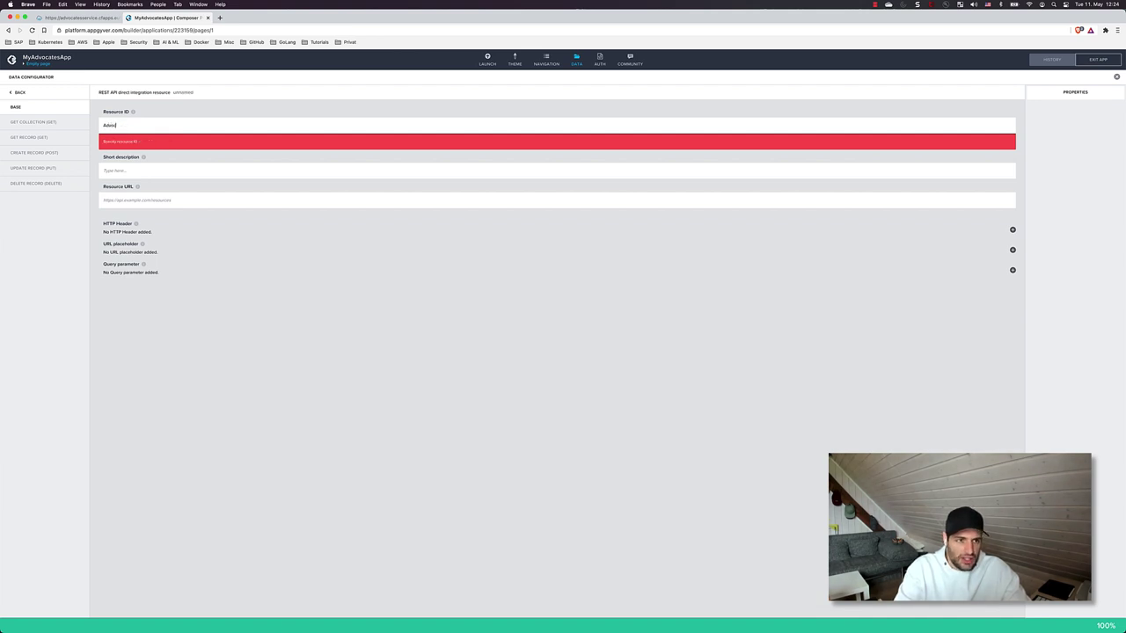
pyautogui.write('catesService')
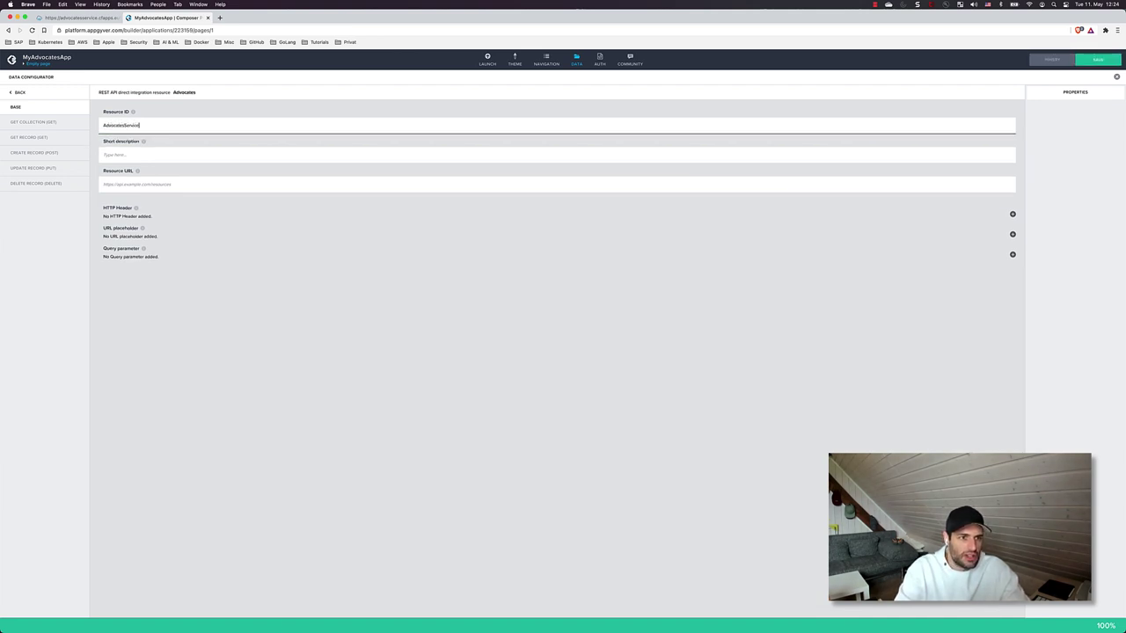
pyautogui.click(114, 155)
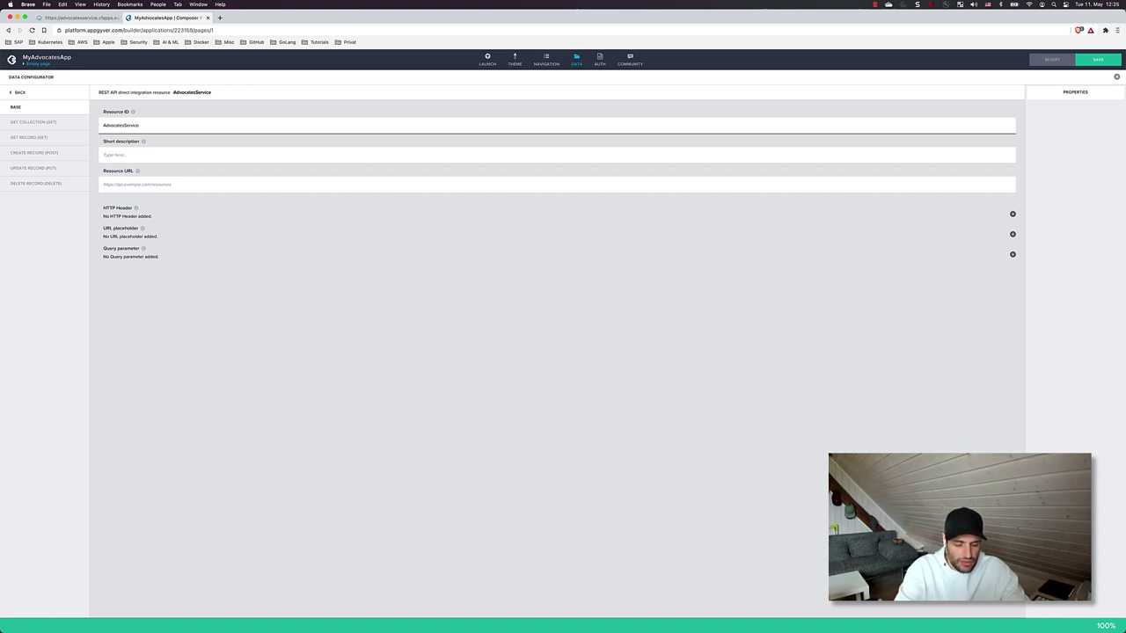
pyautogui.click(105, 155)
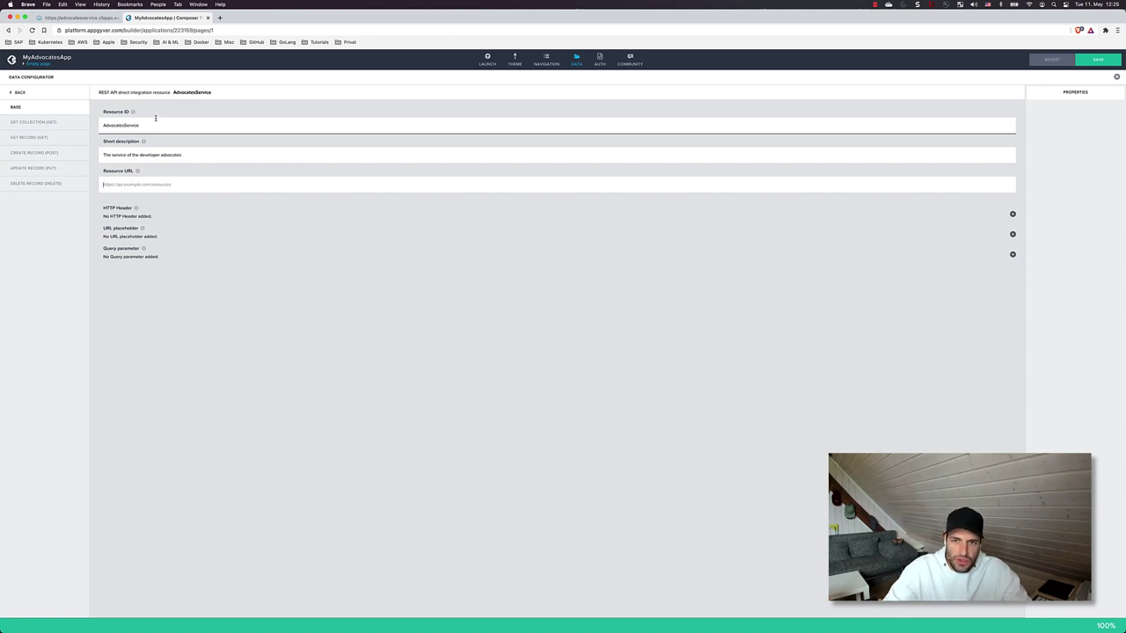
pyautogui.click(78, 18)
pyautogui.click(322, 30)
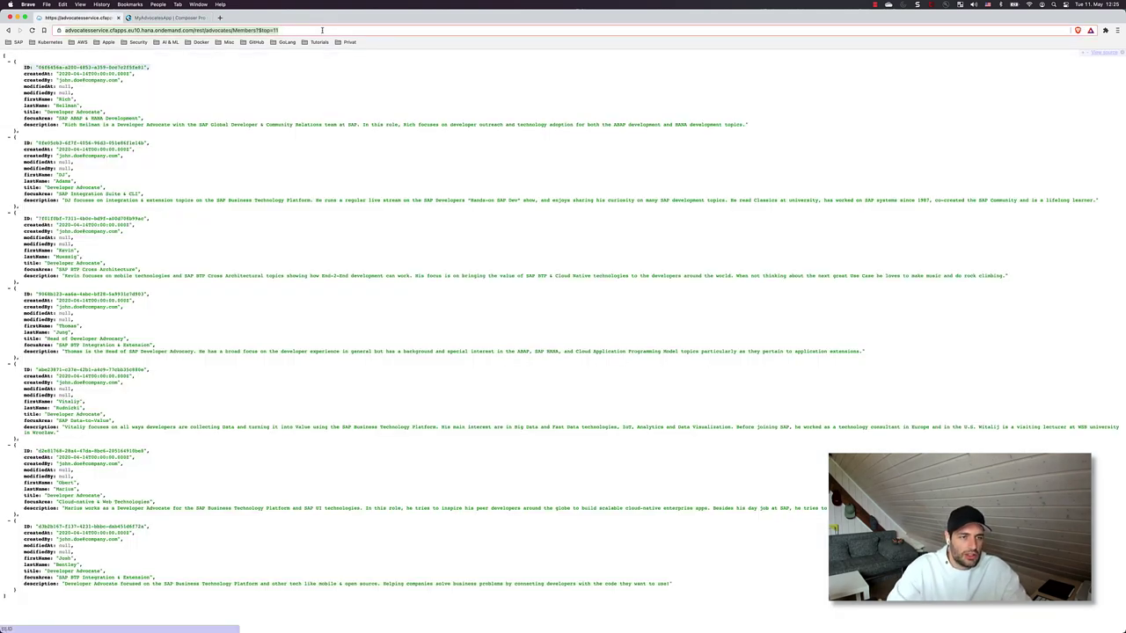
pyautogui.click(167, 18)
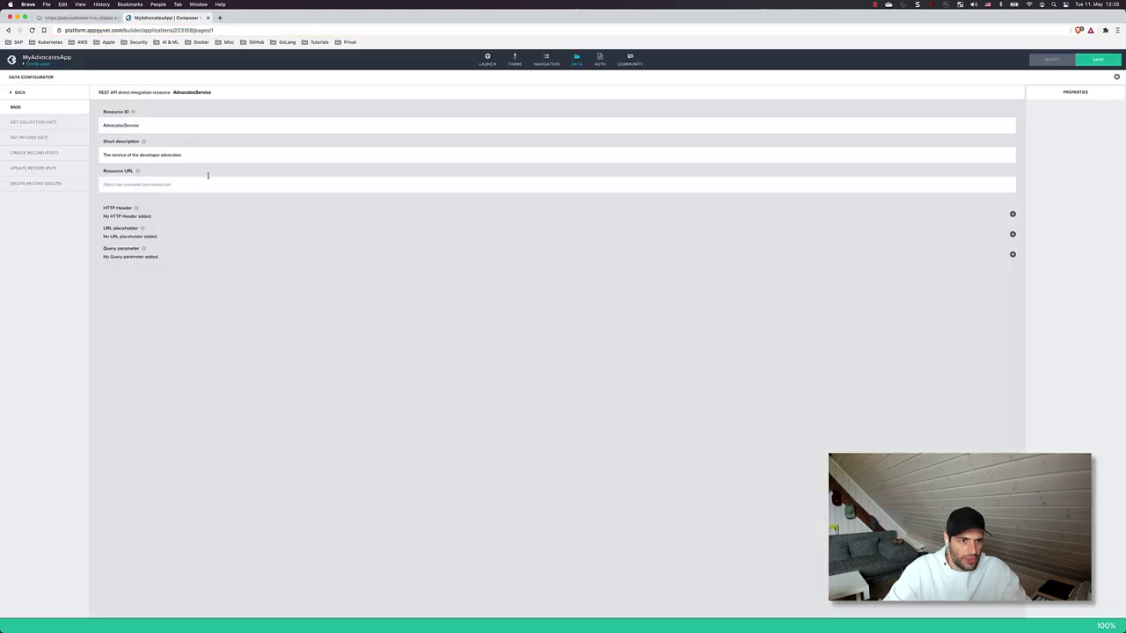
pyautogui.click(234, 184)
pyautogui.write('https://advocatesservice.cfapps.eu10.hana.ondemand.com/rest/advocates/Members?$top=1')
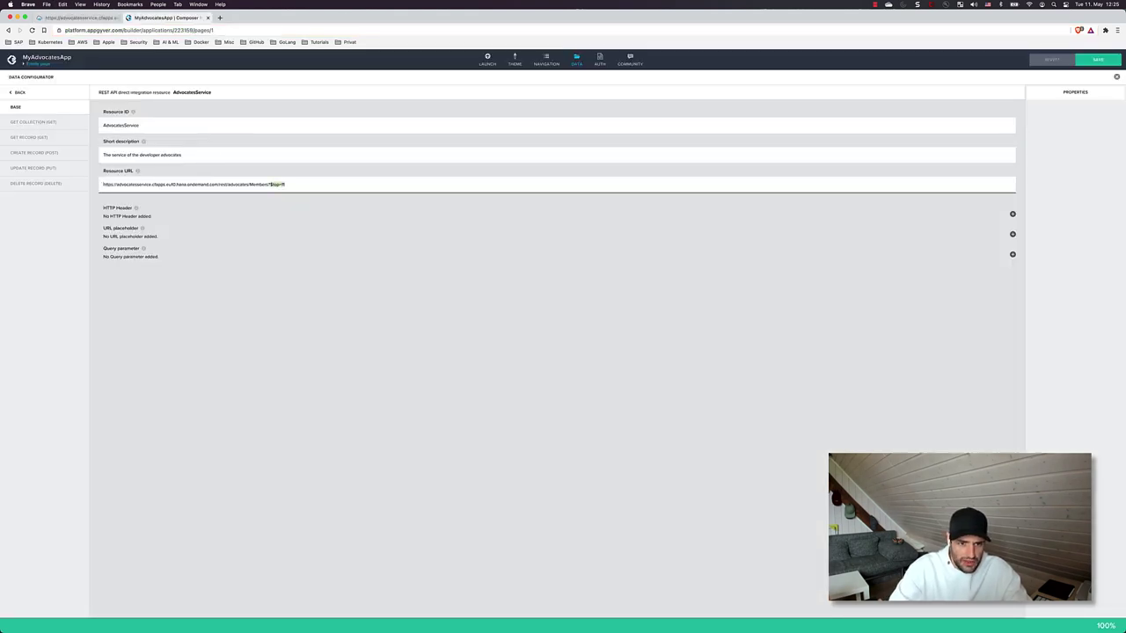
pyautogui.press('BackSpace')
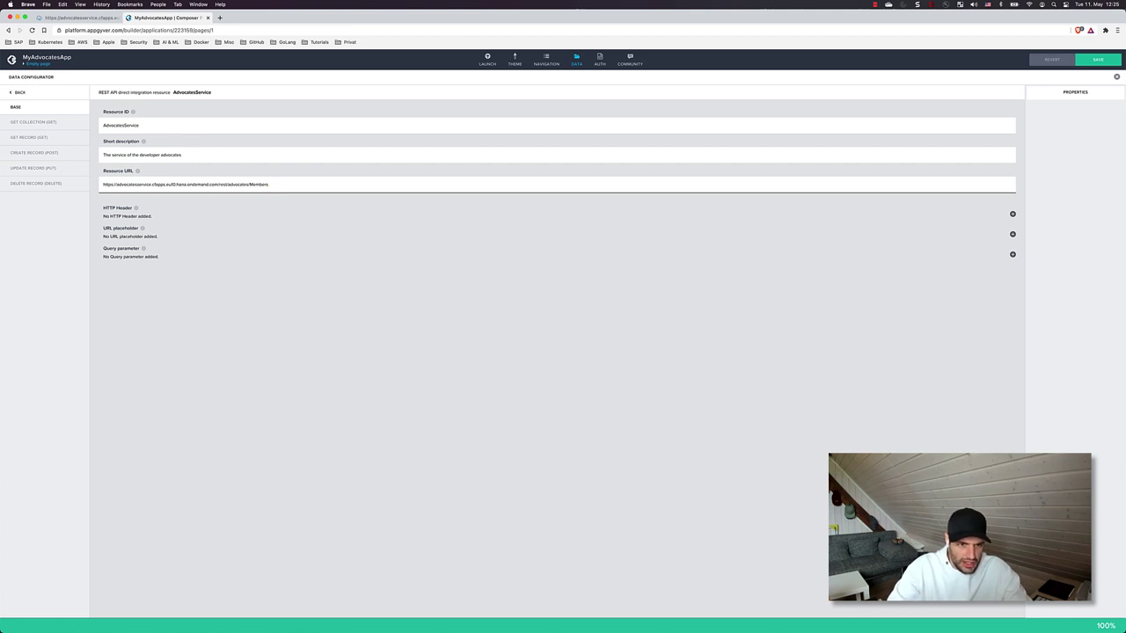
pyautogui.hotkey('alt', 'shift', 'Left')
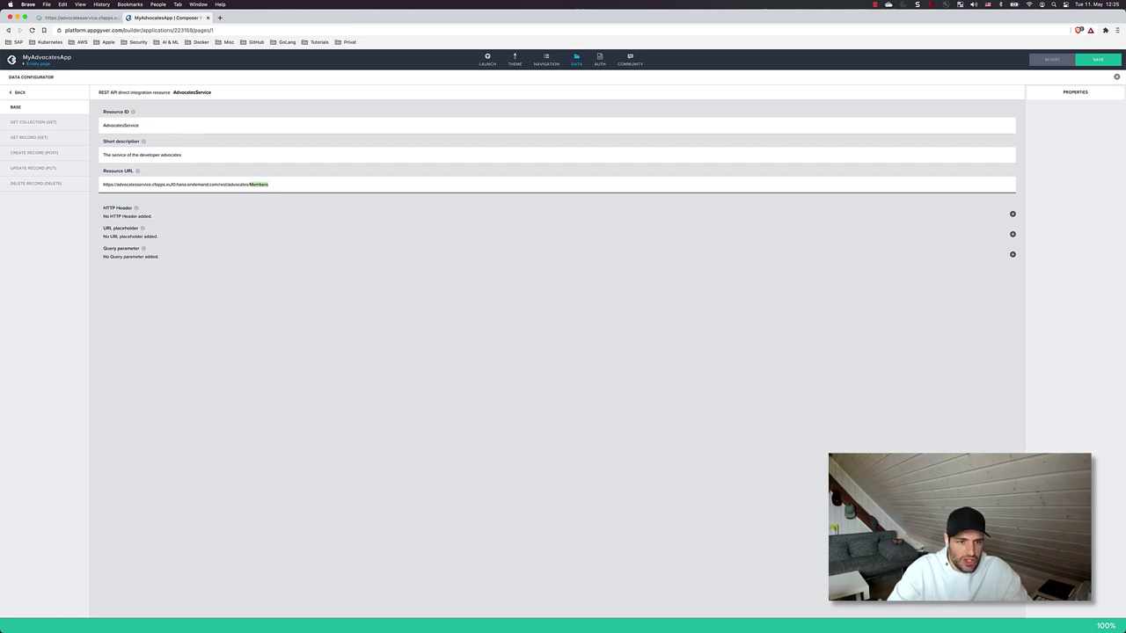
pyautogui.press('BackSpace')
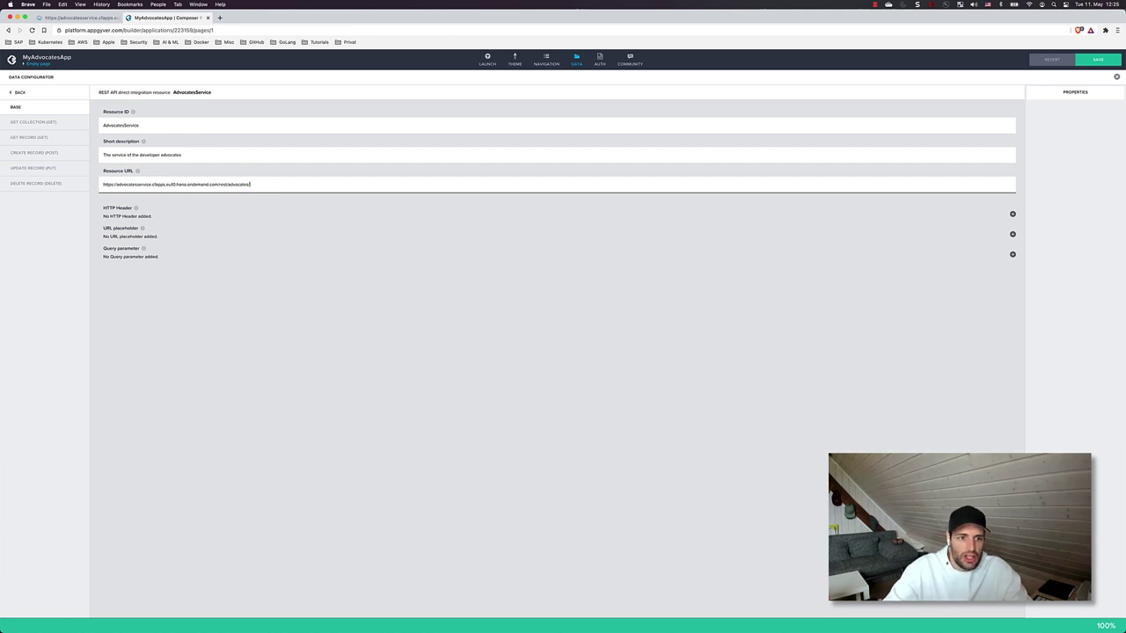
pyautogui.click(396, 169)
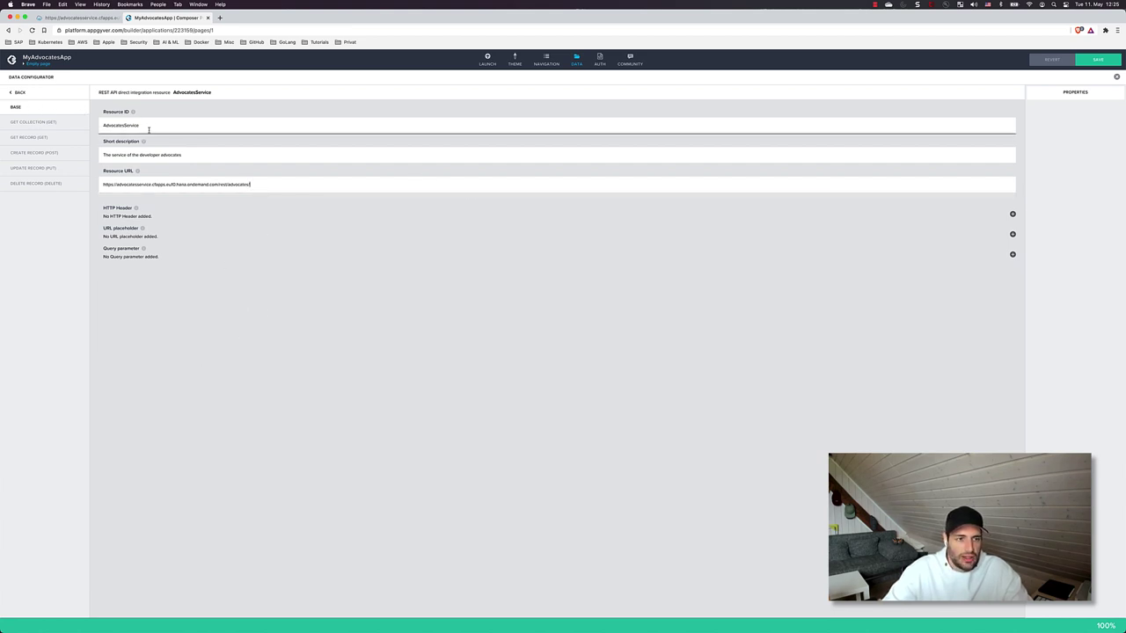
pyautogui.click(1097, 59)
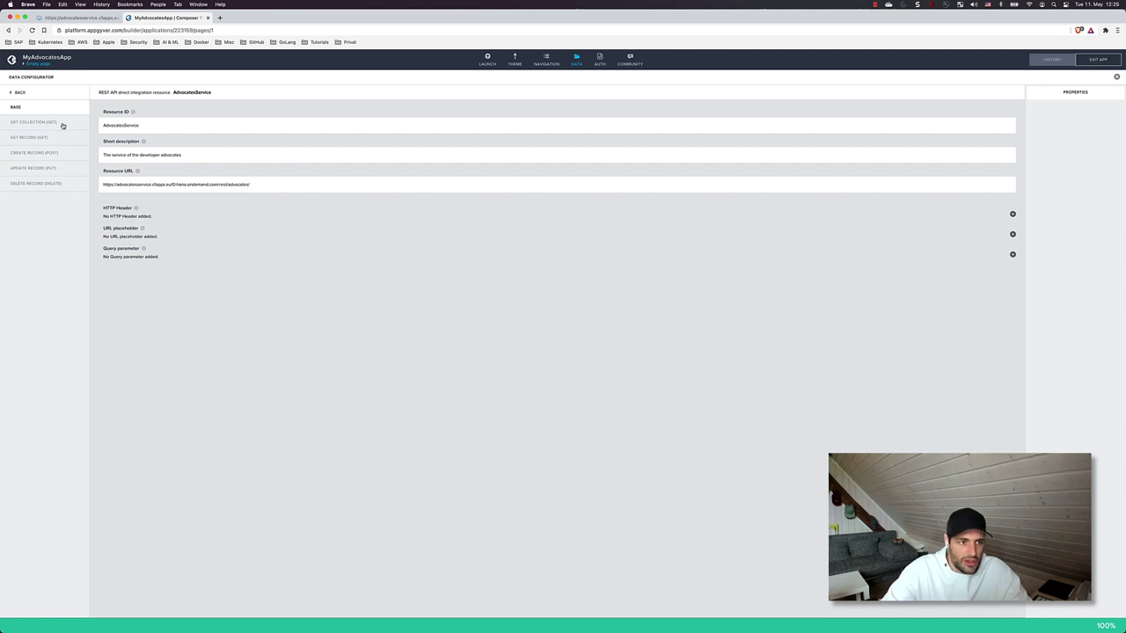
# Step: Configure the resource's get collection (GET) method with the relative path Members/, leaving the response key path empty
pyautogui.click(34, 122)
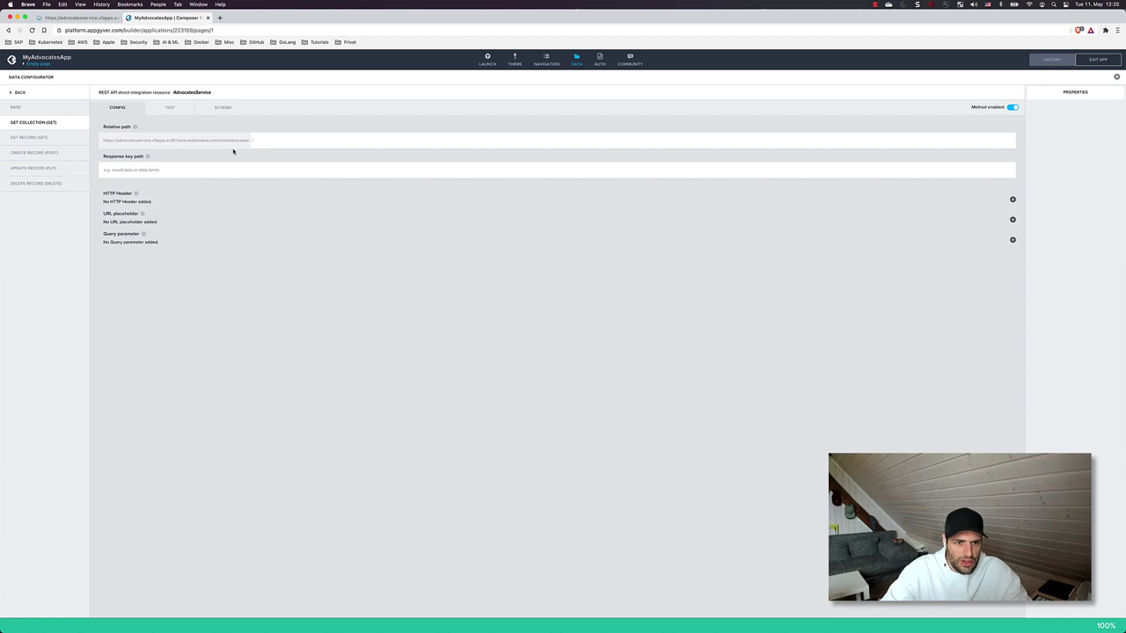
pyautogui.click(302, 136)
pyautogui.write('Members')
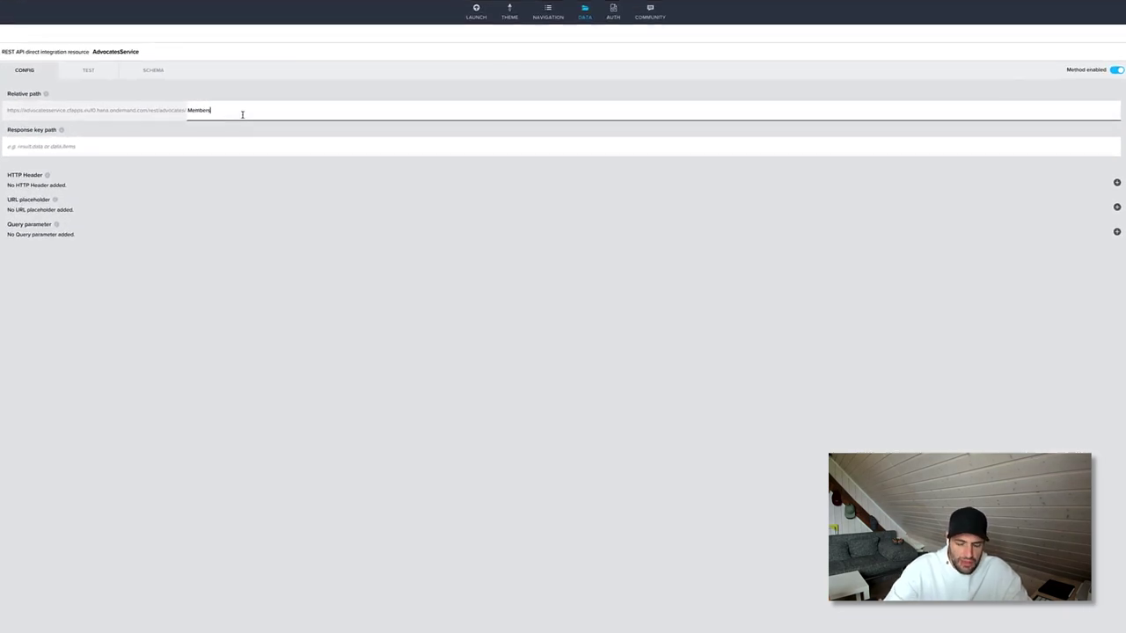
pyautogui.write('/')
pyautogui.click(206, 147)
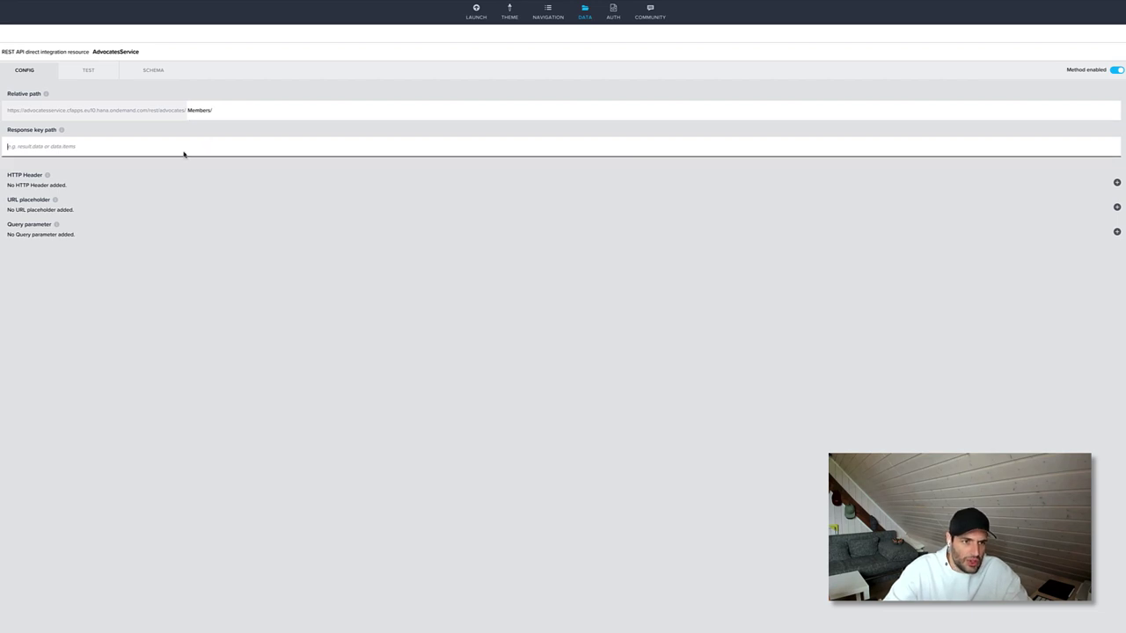
pyautogui.click(98, 181)
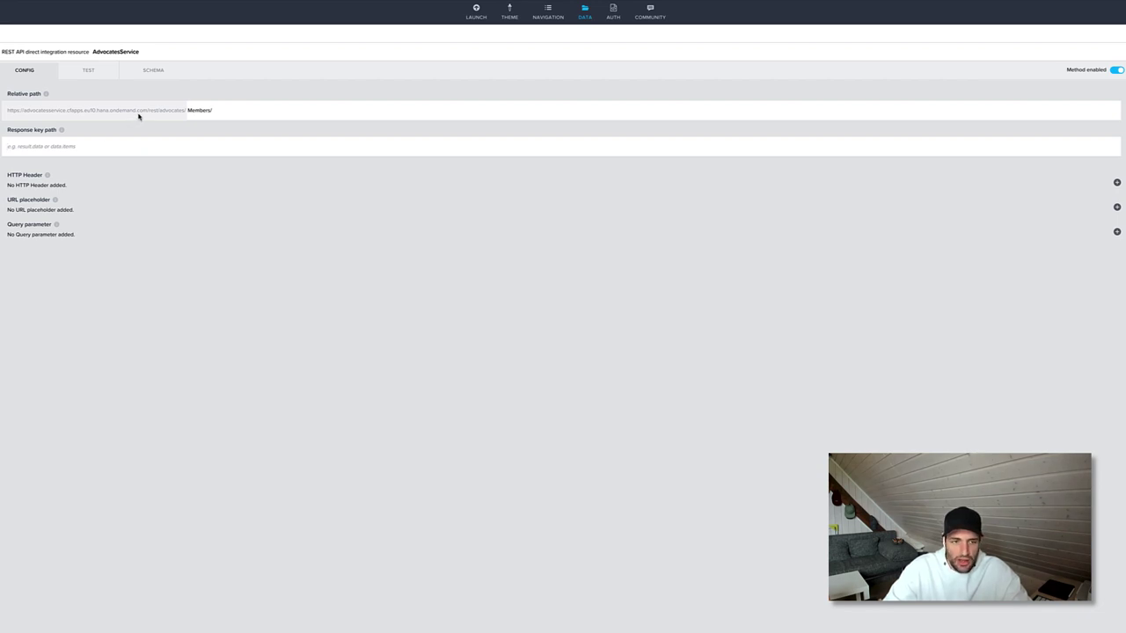
pyautogui.click(186, 111)
# Step: Run a test call of the get collection method and review the API response
pyautogui.click(91, 70)
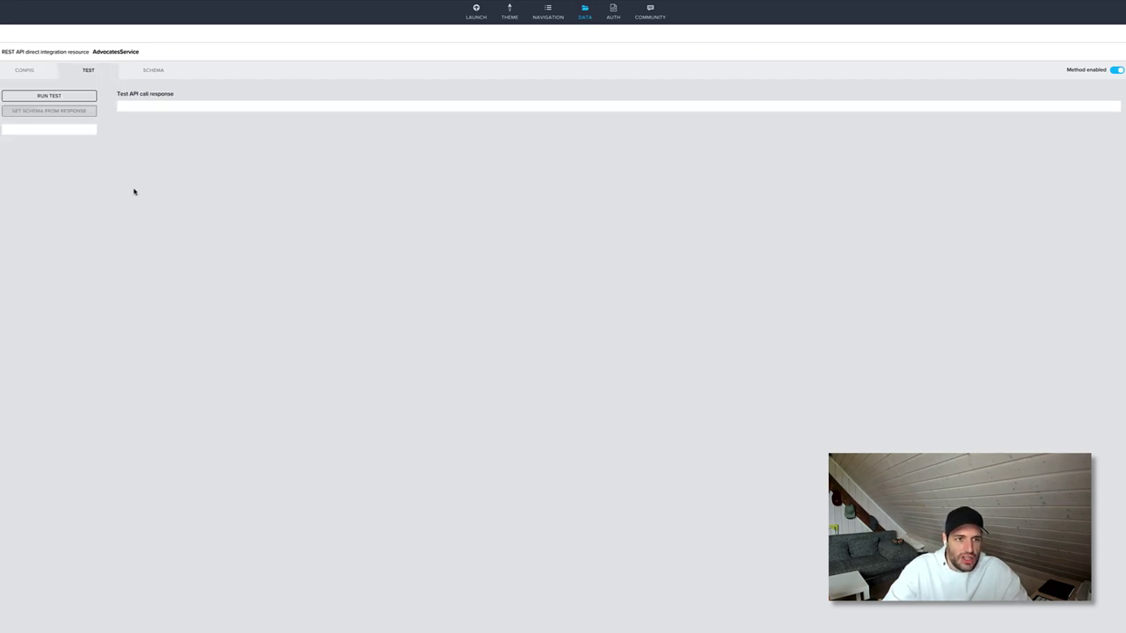
pyautogui.click(85, 99)
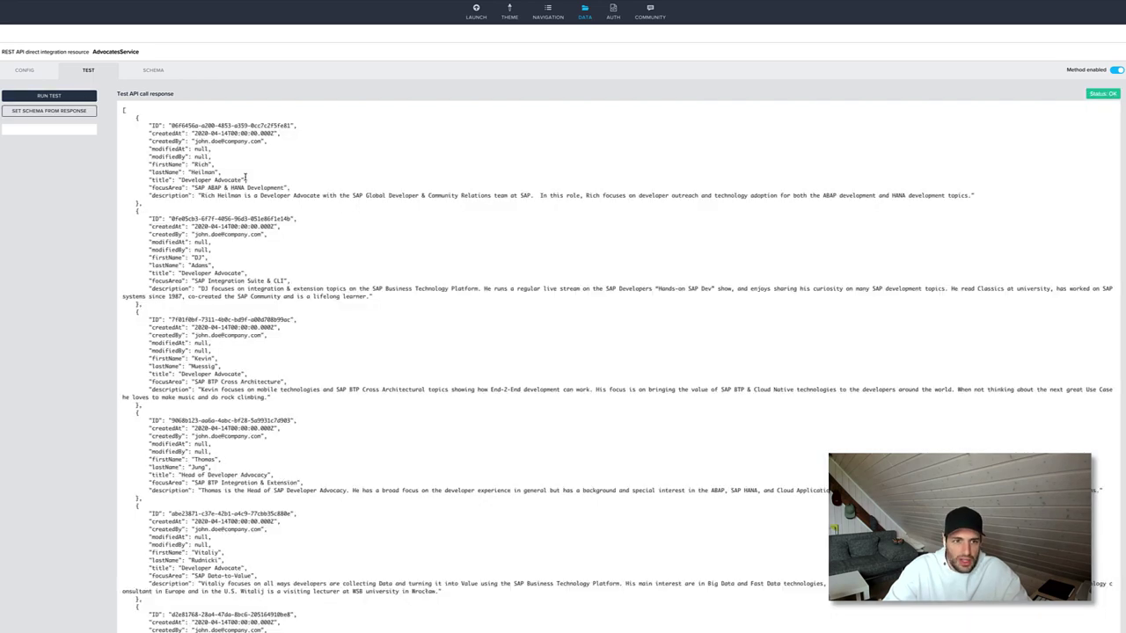
pyautogui.scroll(-1, 356, 237)
pyautogui.scroll(1, 264, 176)
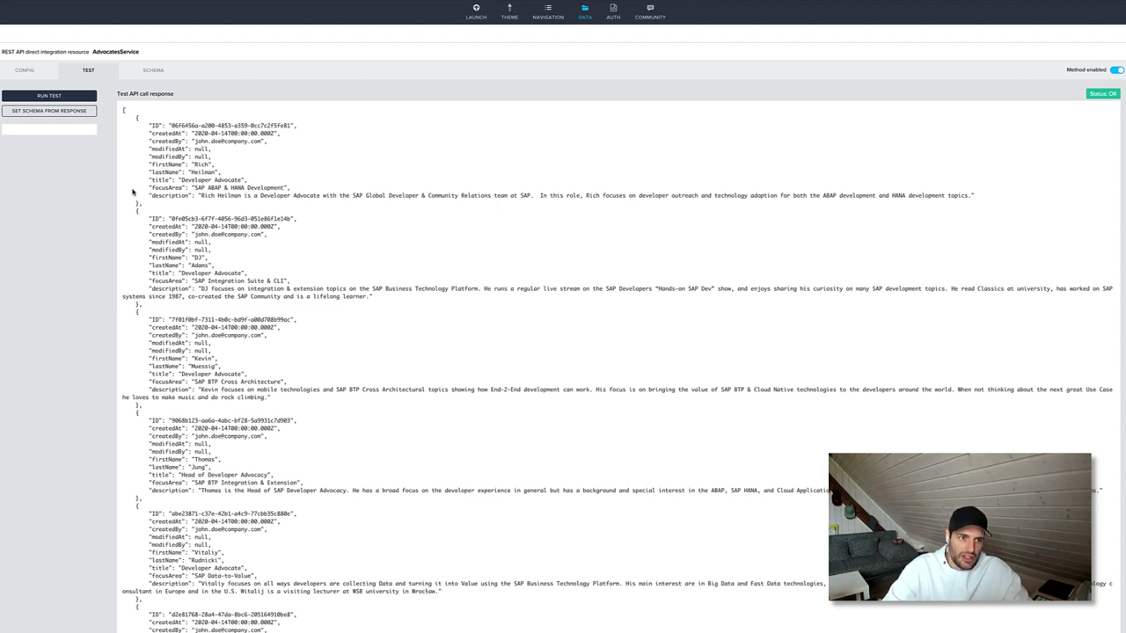
# Step: Set the get collection schema from the test response and change the modifiedAt property's value type to Date/time text (ISO 8601)
pyautogui.click(82, 111)
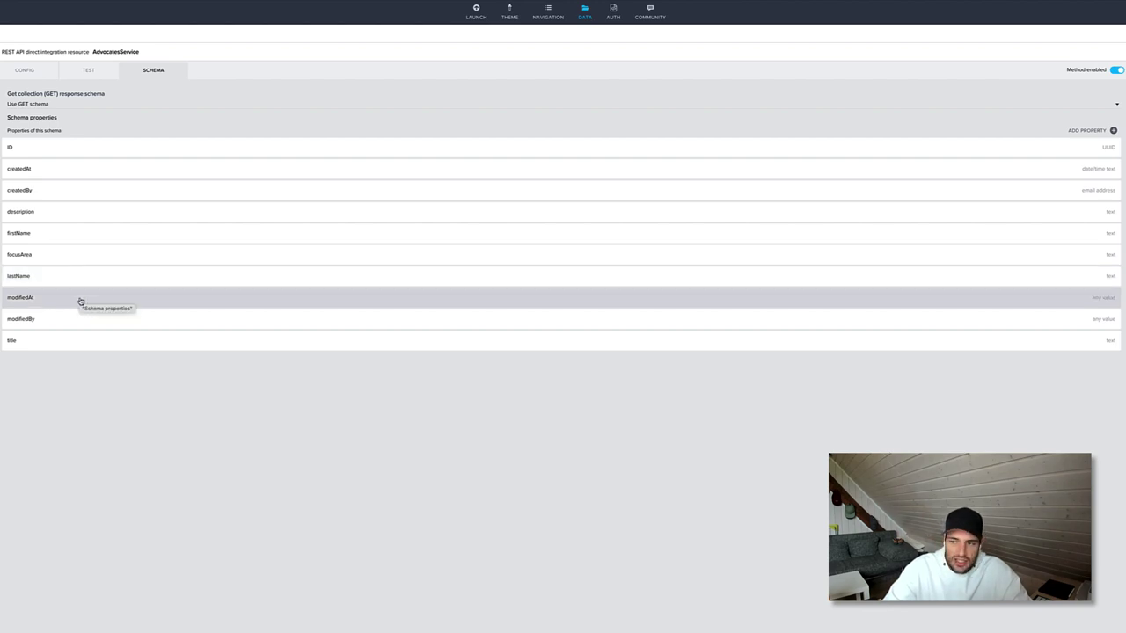
pyautogui.click(1103, 298)
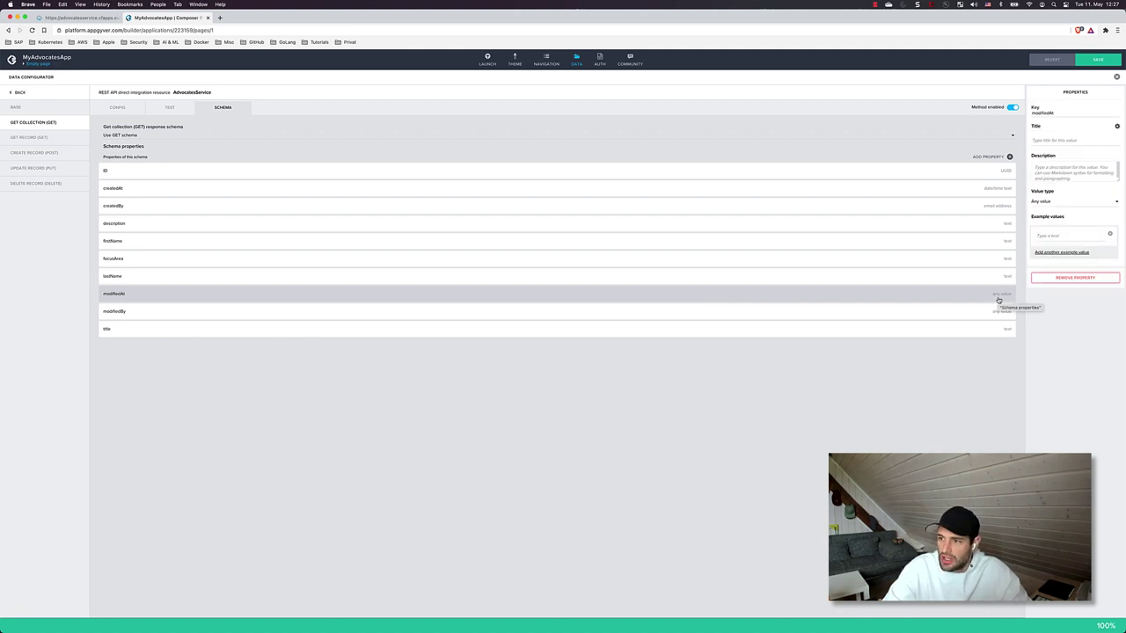
pyautogui.click(1080, 204)
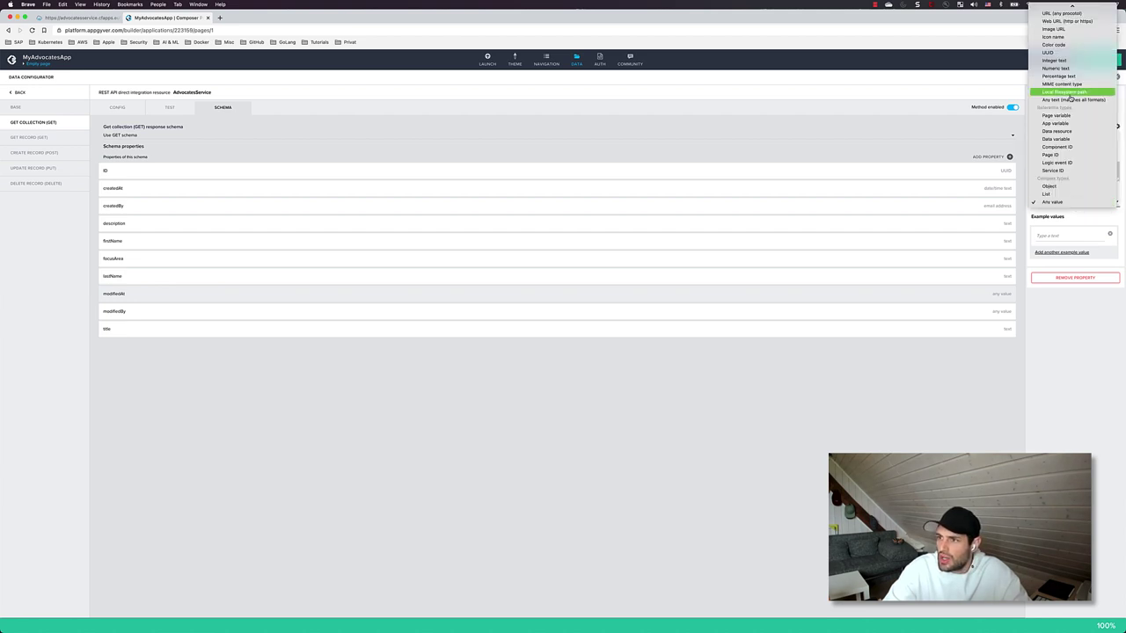
pyautogui.scroll(2, 1068, 15)
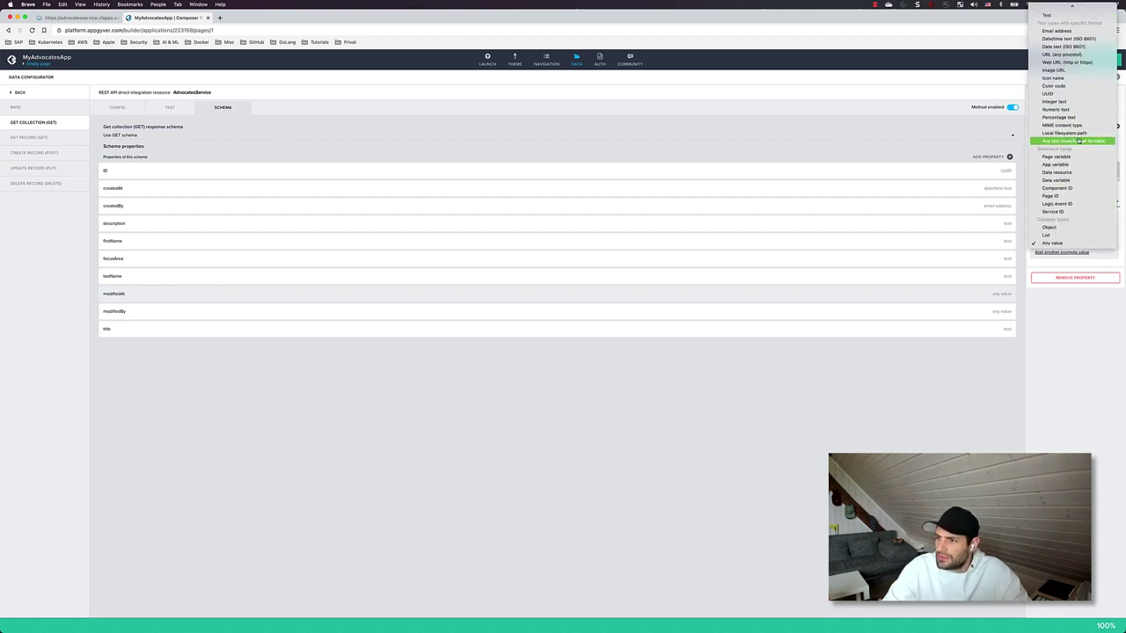
pyautogui.click(1075, 41)
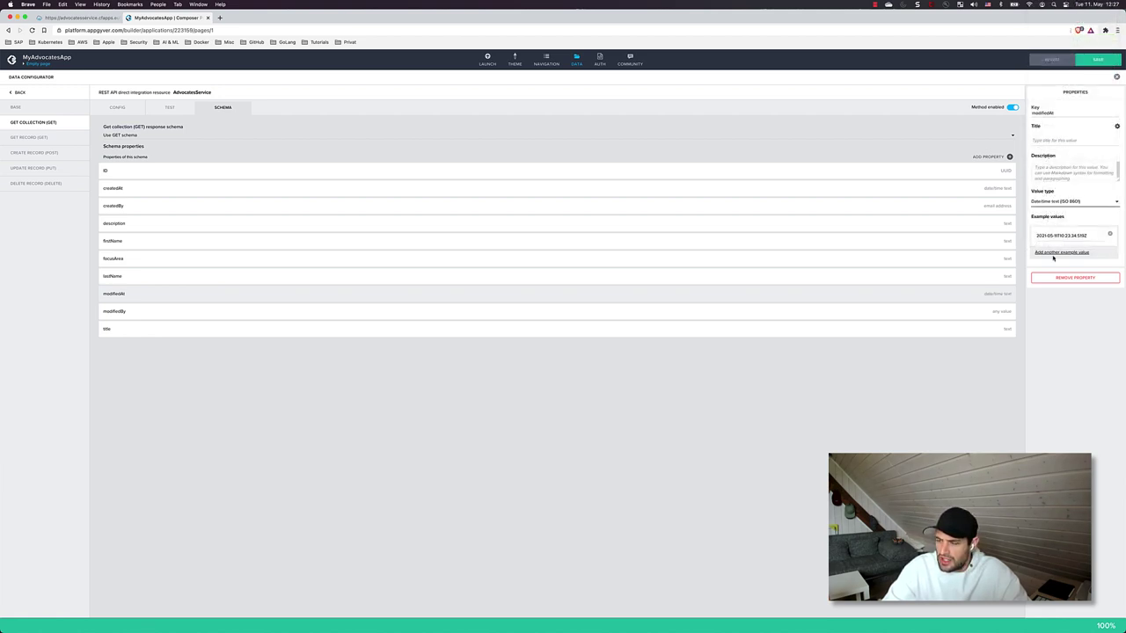
# Step: Set the modifiedBy property's value type to Email address and save the app
pyautogui.click(985, 314)
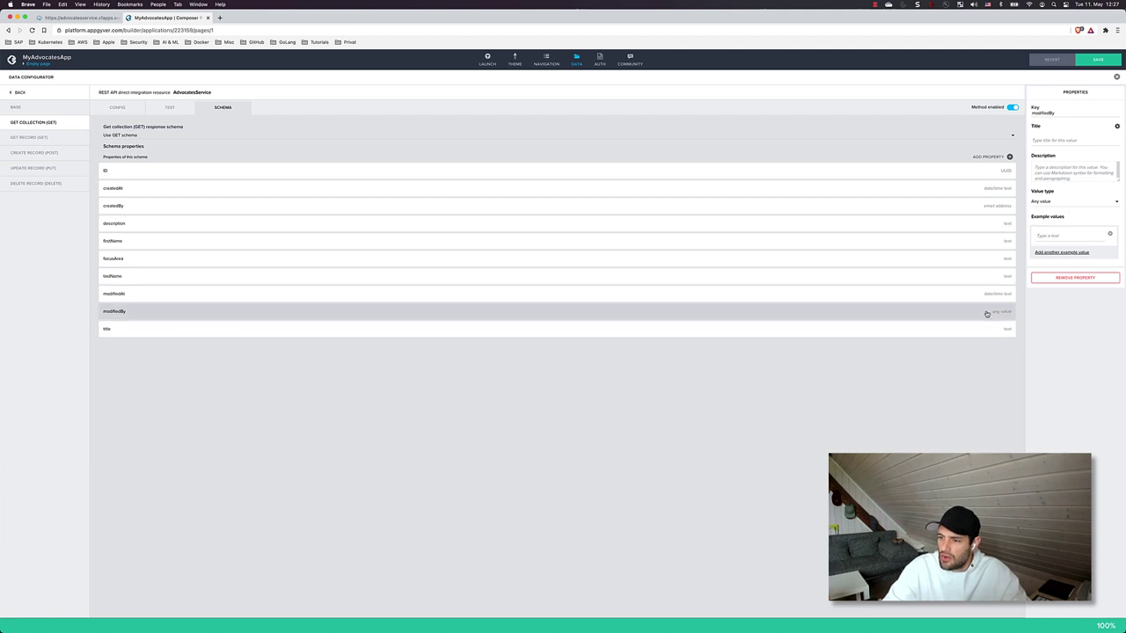
pyautogui.click(1068, 202)
pyautogui.scroll(3, 1068, 145)
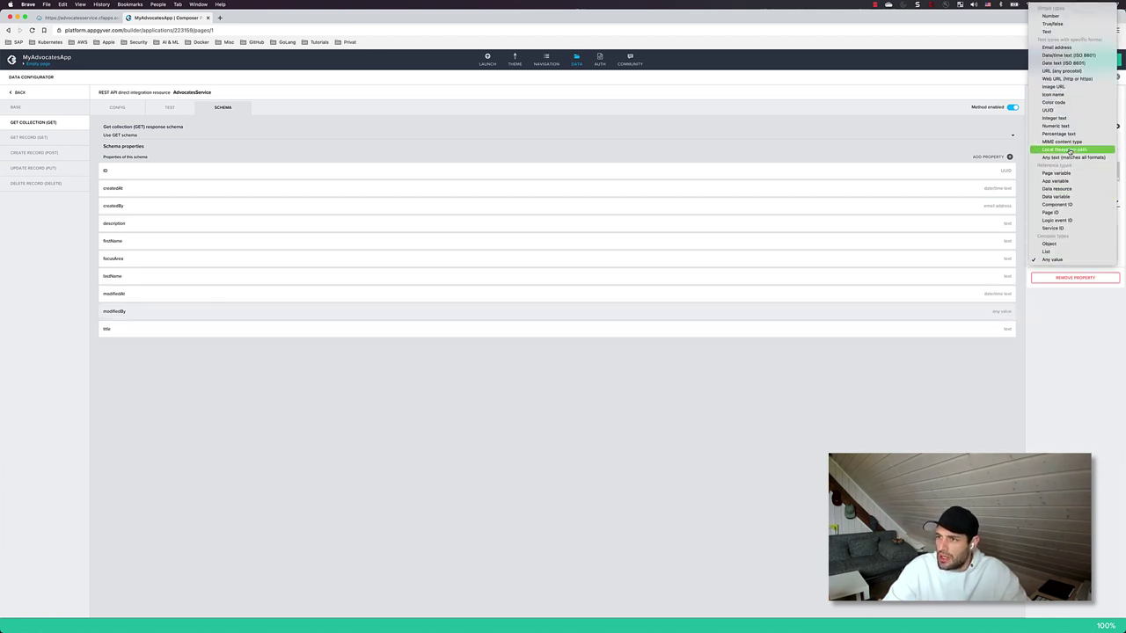
pyautogui.click(1076, 47)
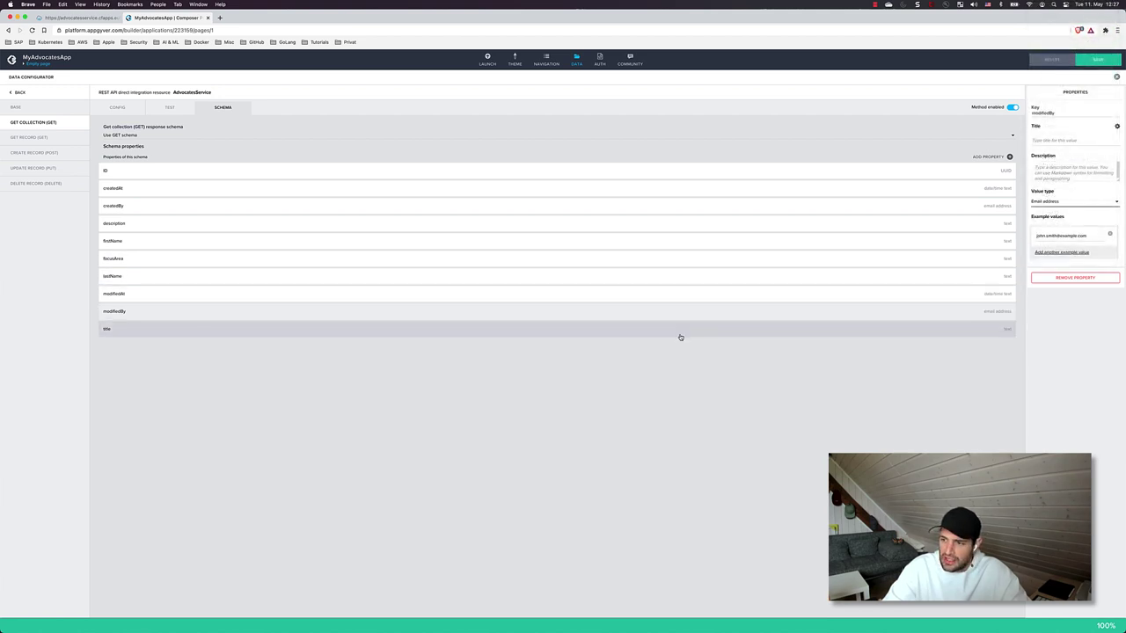
pyautogui.click(1096, 59)
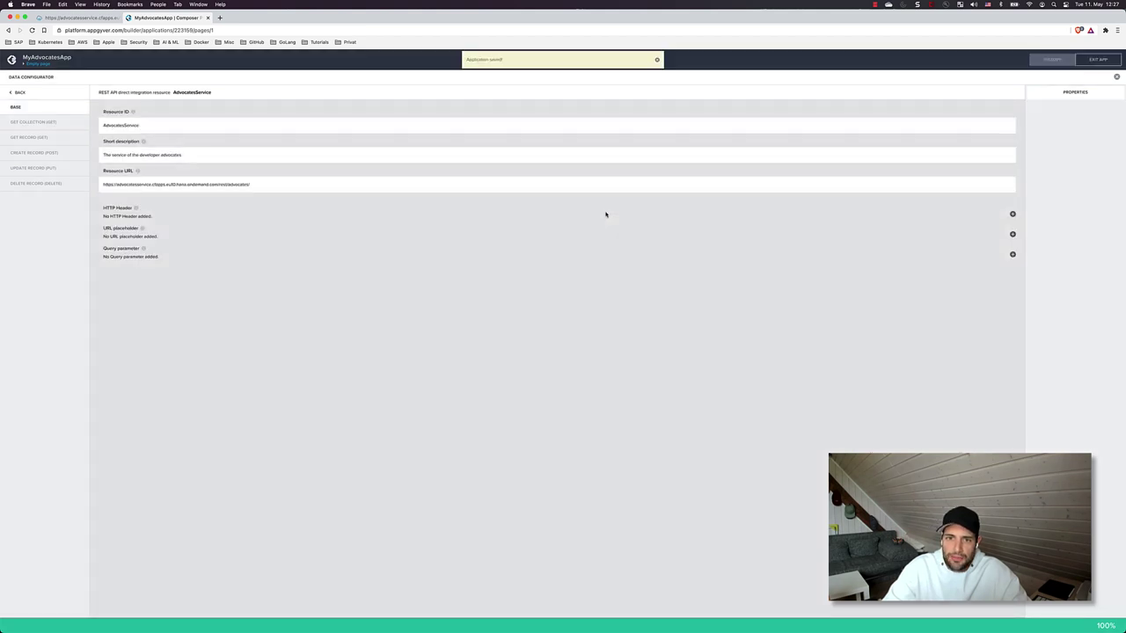
# Step: Check the saved response schema of the get collection (GET) method and return from the data configurator to the page canvas
pyautogui.click(658, 61)
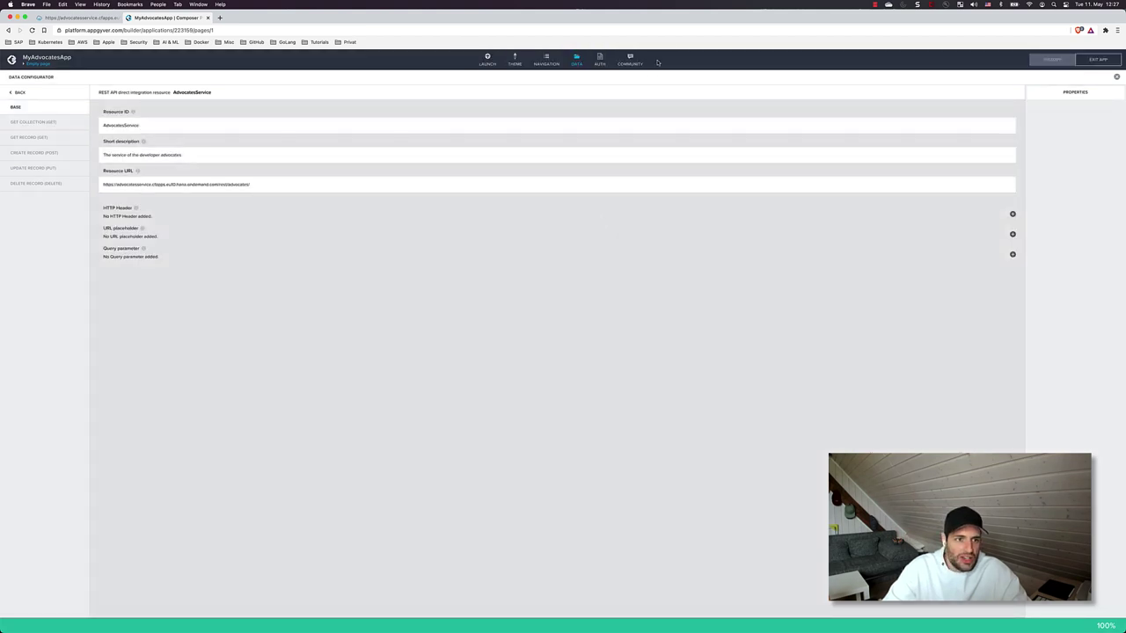
pyautogui.click(52, 124)
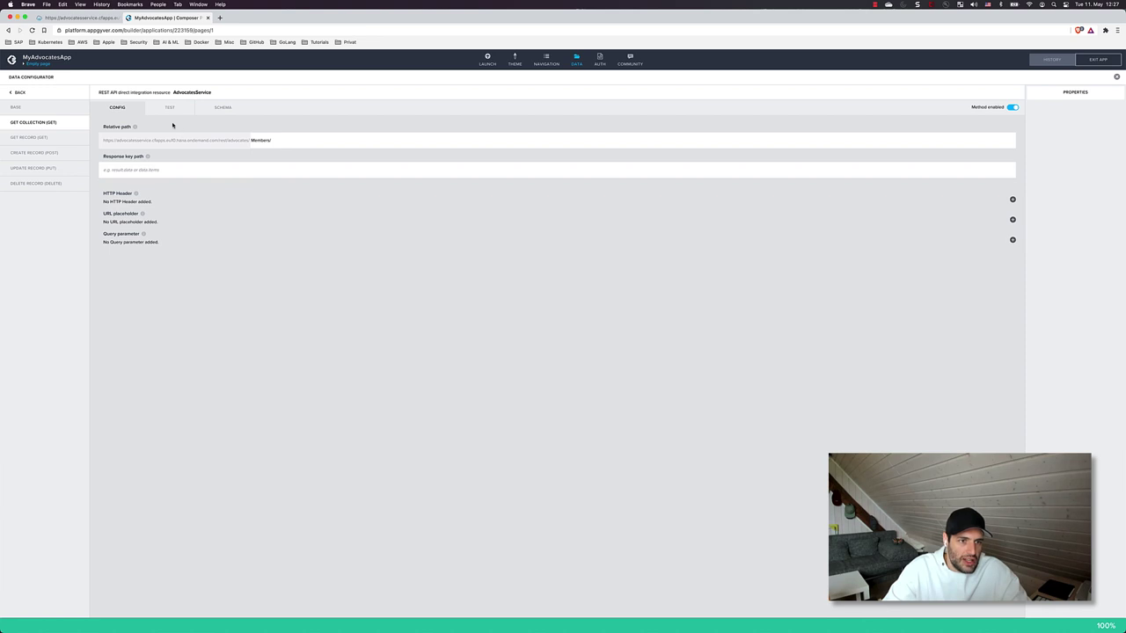
pyautogui.click(222, 108)
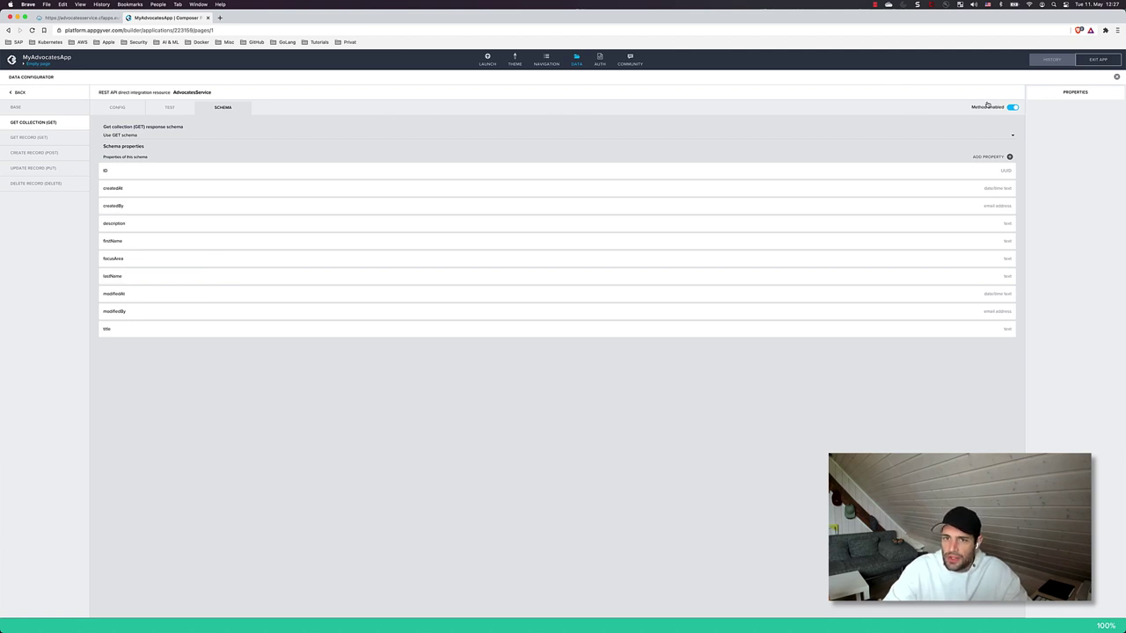
pyautogui.click(1116, 76)
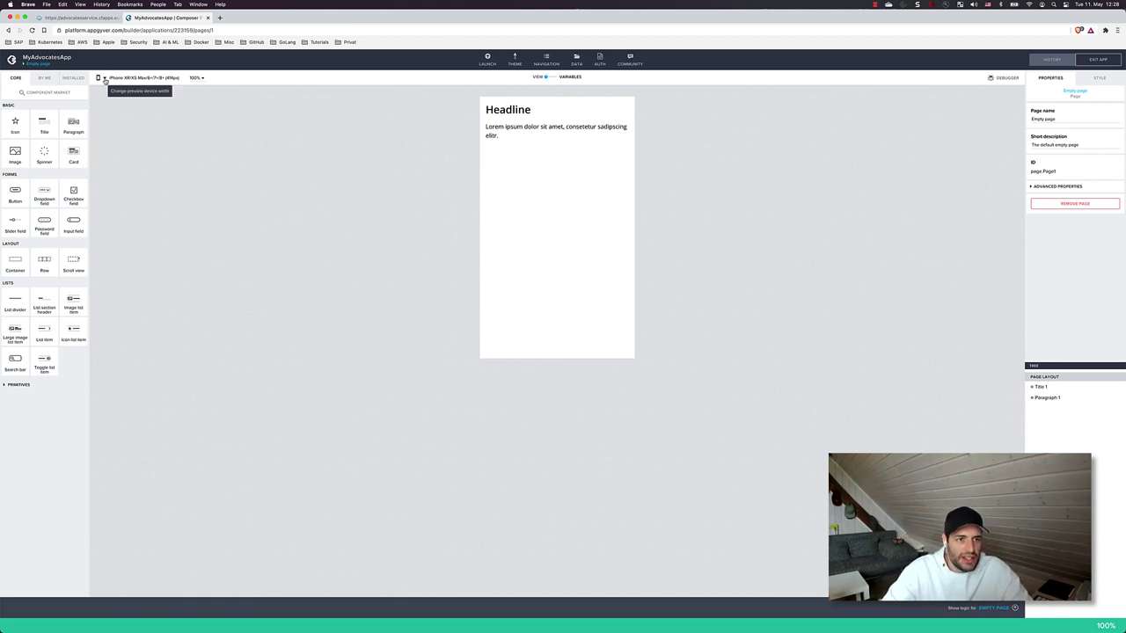
pyautogui.click(104, 78)
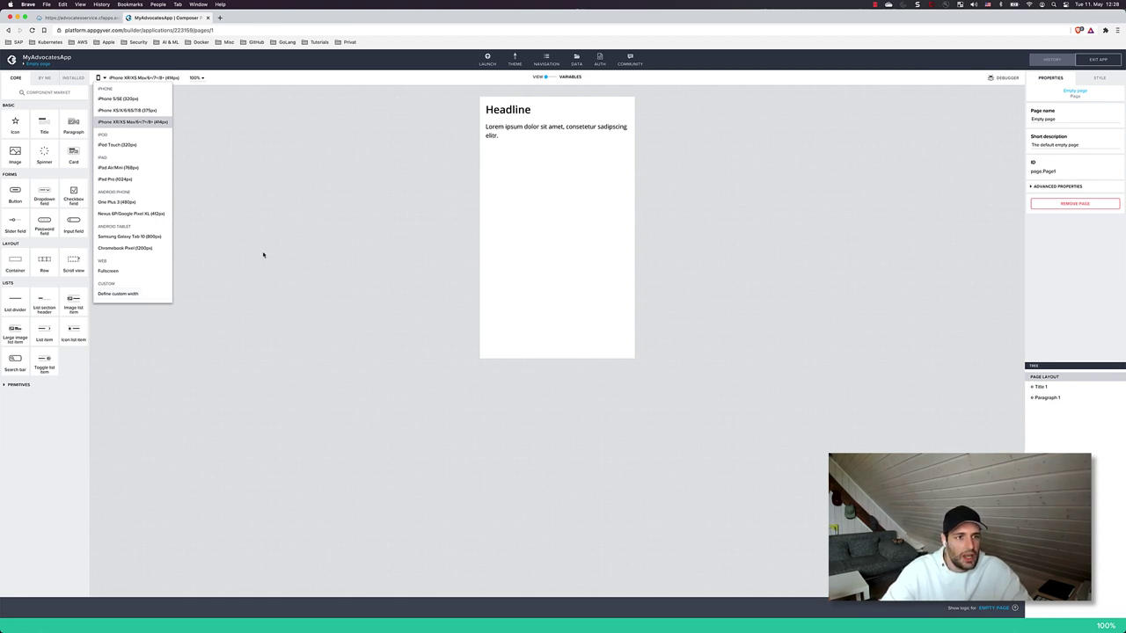
pyautogui.click(308, 187)
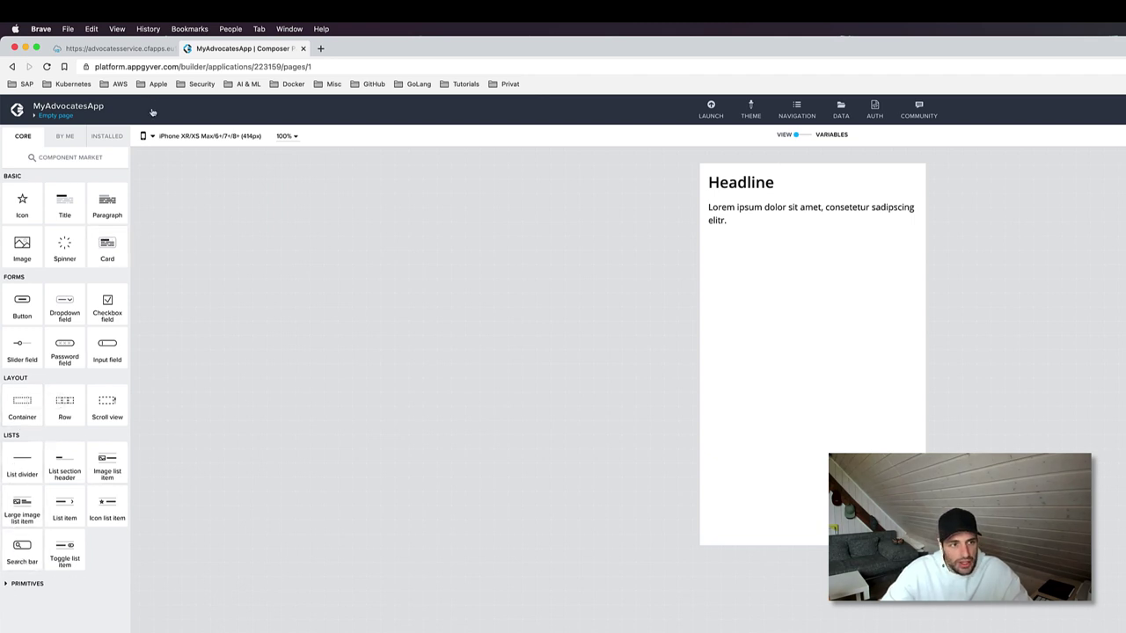
# Step: Browse the view components in the component market and install the D3.js/Google chart component
pyautogui.click(91, 167)
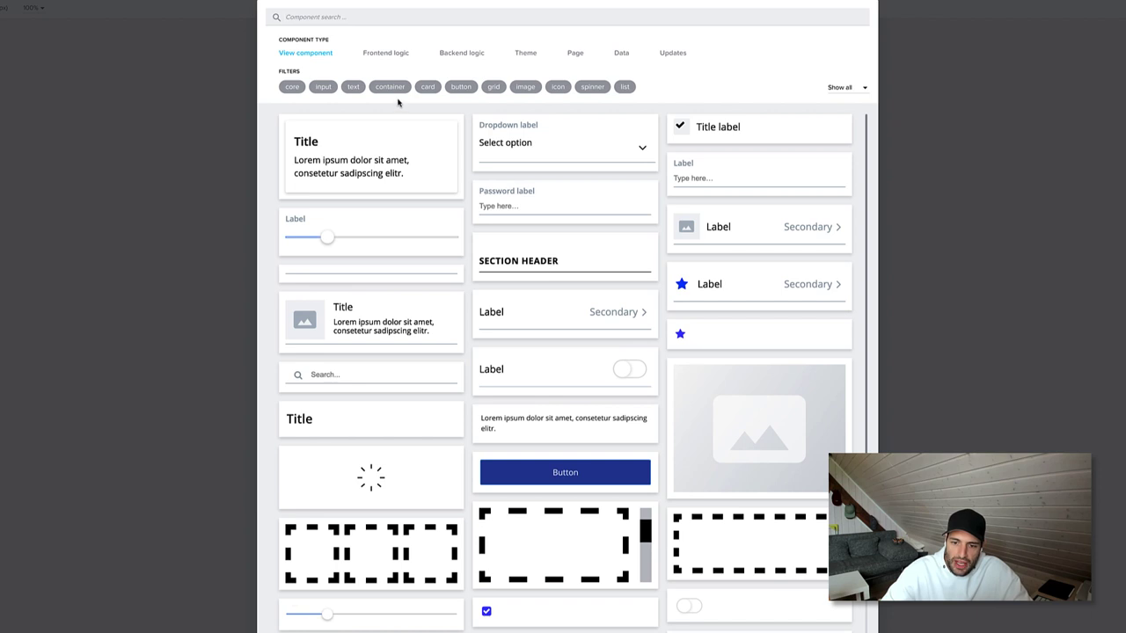
pyautogui.scroll(-1, 557, 349)
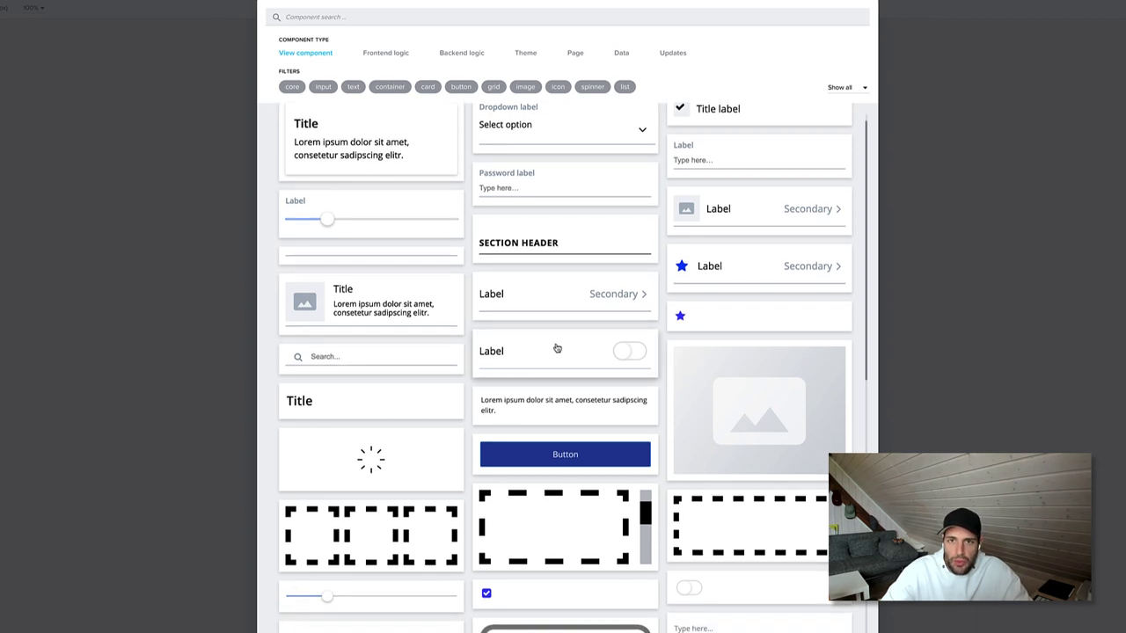
pyautogui.scroll(-5, 557, 349)
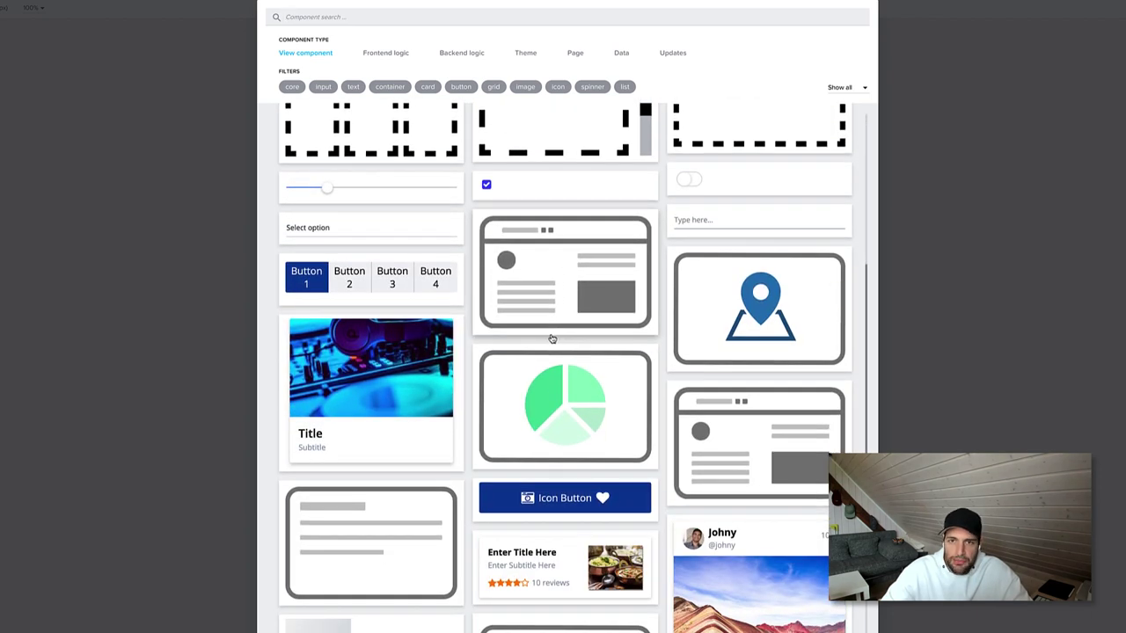
pyautogui.scroll(-1, 543, 359)
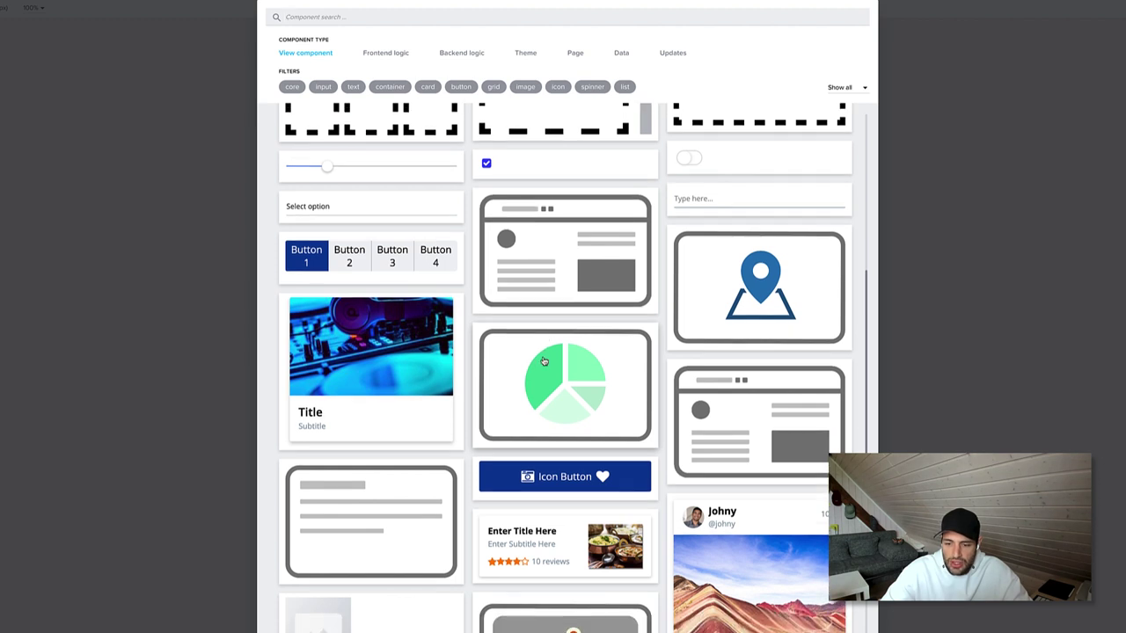
pyautogui.scroll(3, 550, 569)
pyautogui.click(549, 571)
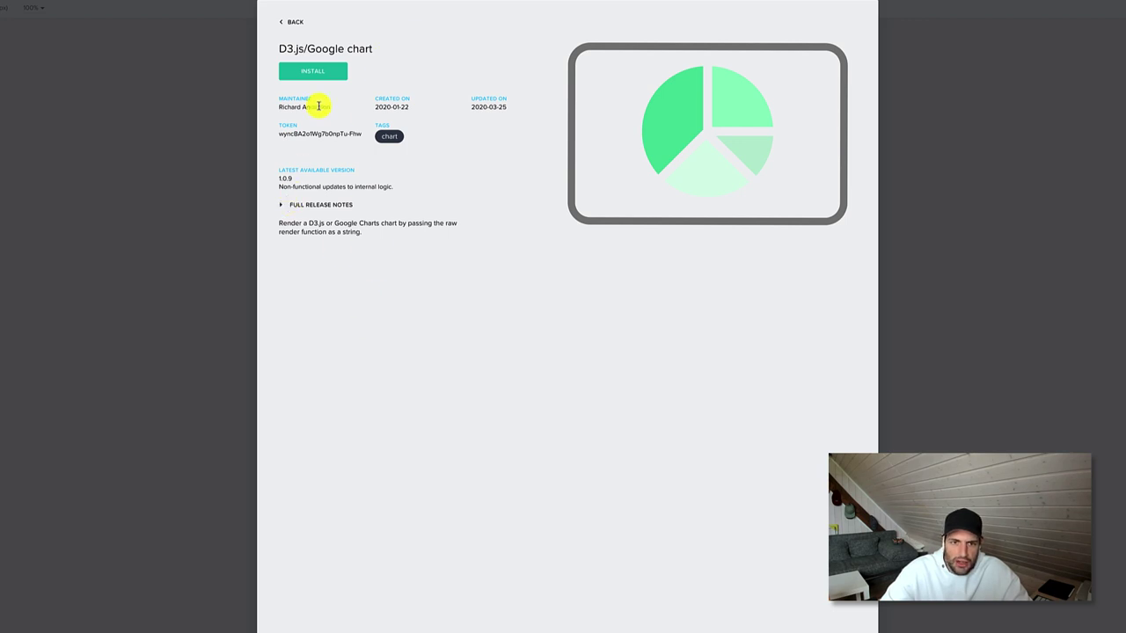
pyautogui.click(329, 73)
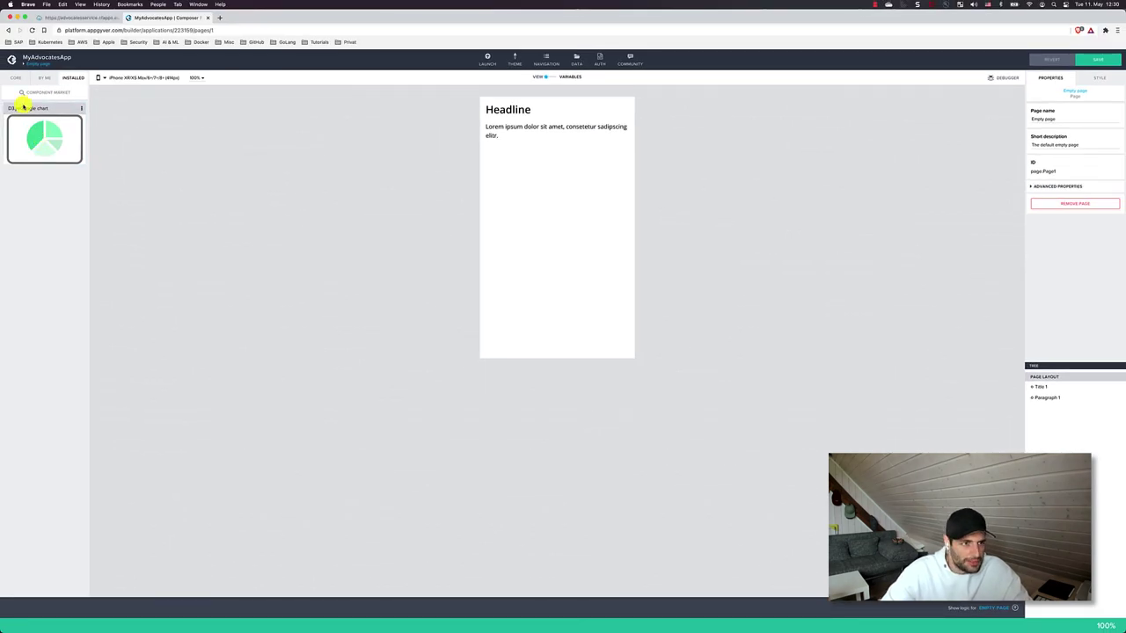
# Step: Look at the installed chart component and return to the core components
pyautogui.moveTo(50, 132); pyautogui.dragTo(17, 79)
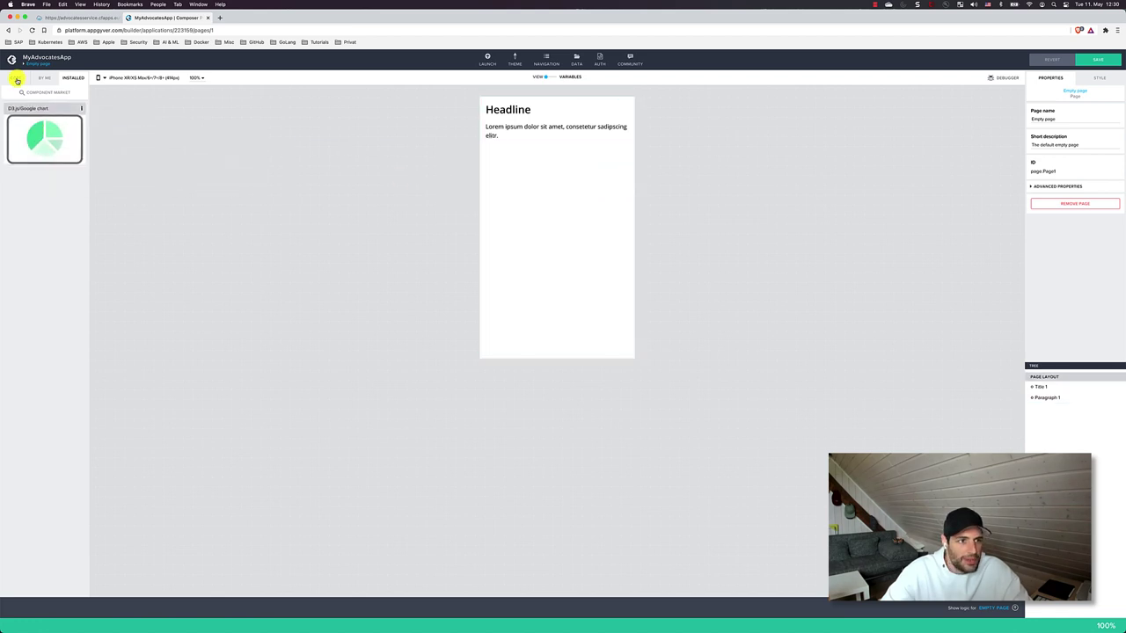
pyautogui.click(18, 79)
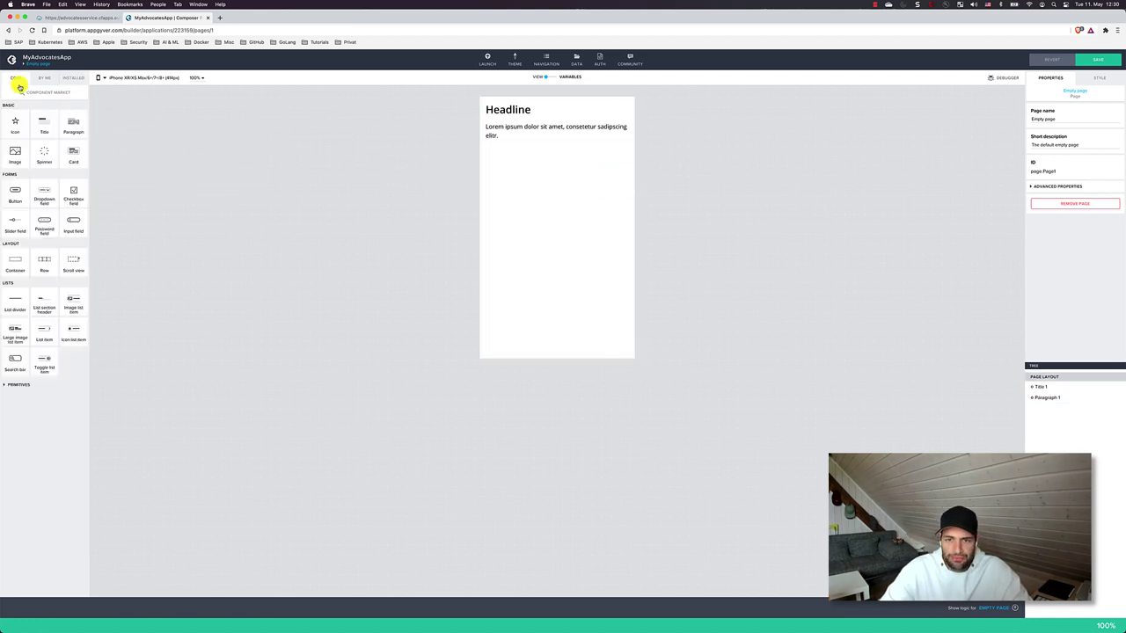
pyautogui.click(75, 77)
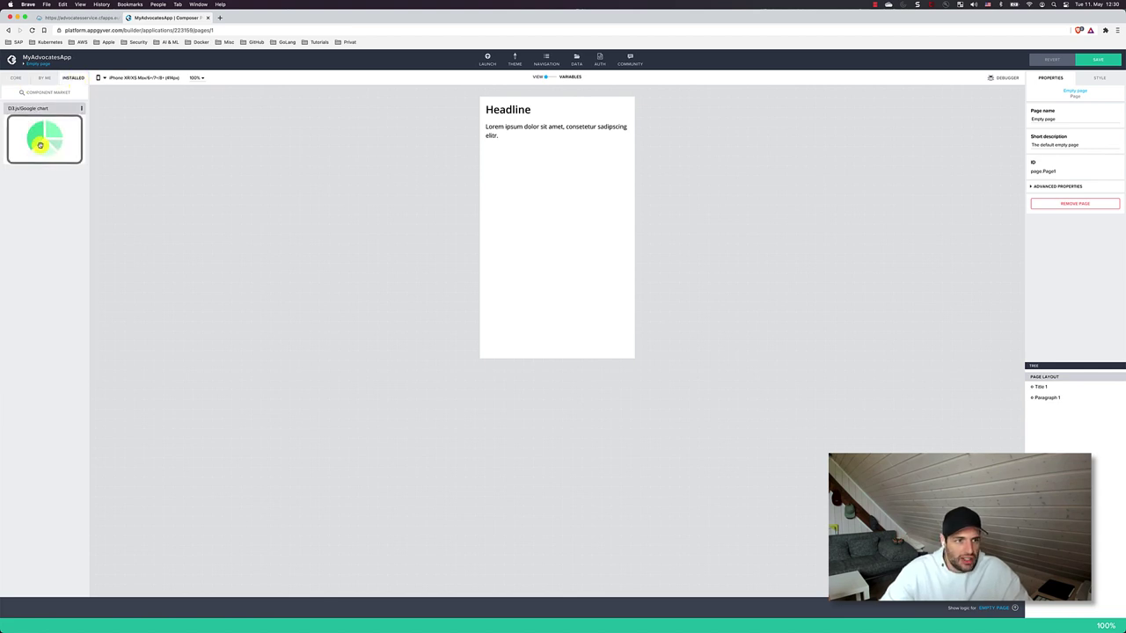
pyautogui.click(17, 79)
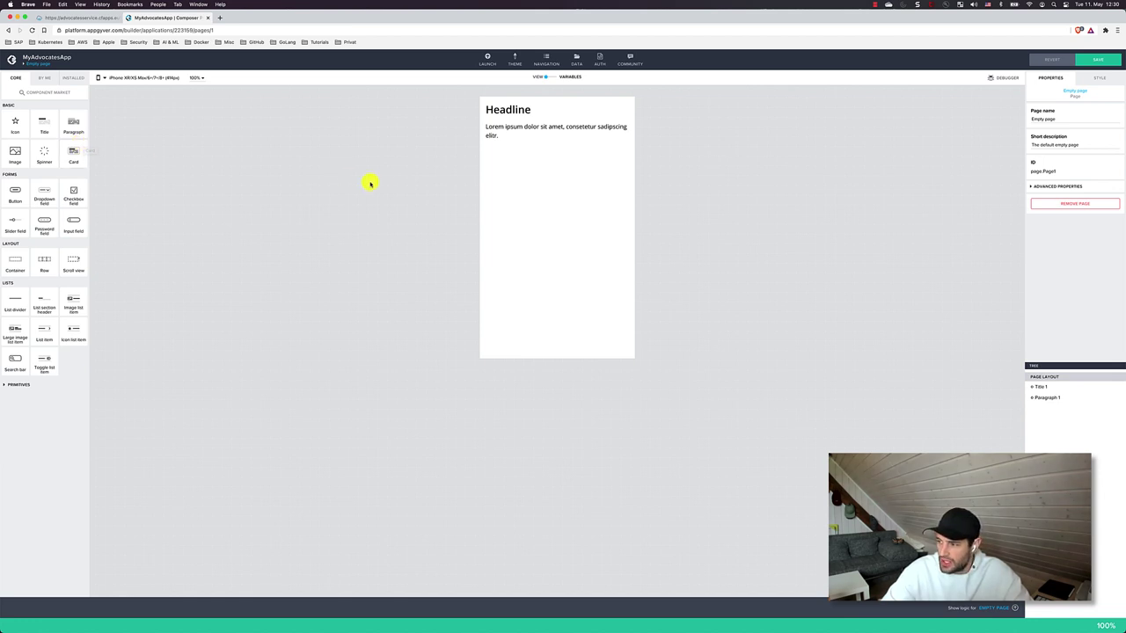
# Step: Change the content of the page's headline title to "Developer Advocates"
pyautogui.click(516, 110)
pyautogui.click(1060, 121)
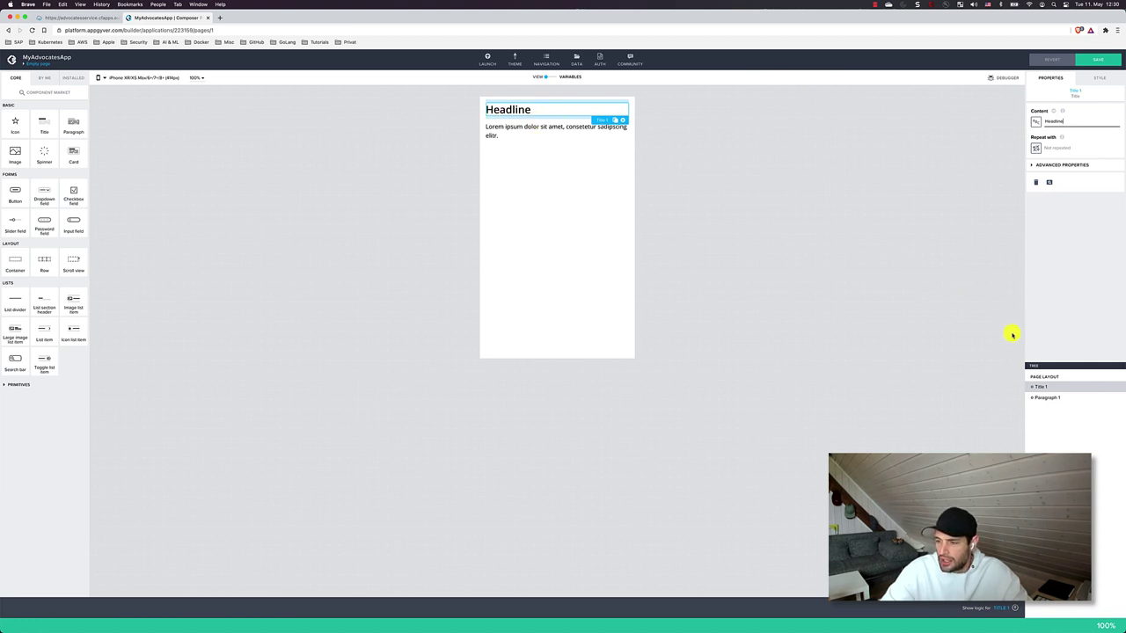
pyautogui.rightClick(1042, 387)
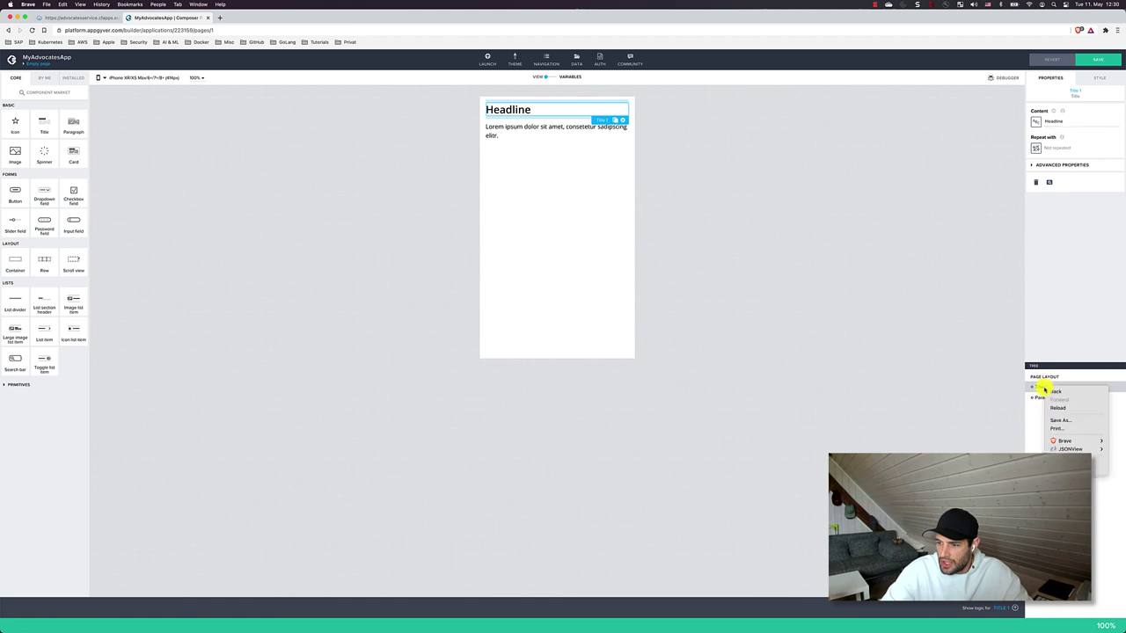
pyautogui.click(1041, 389)
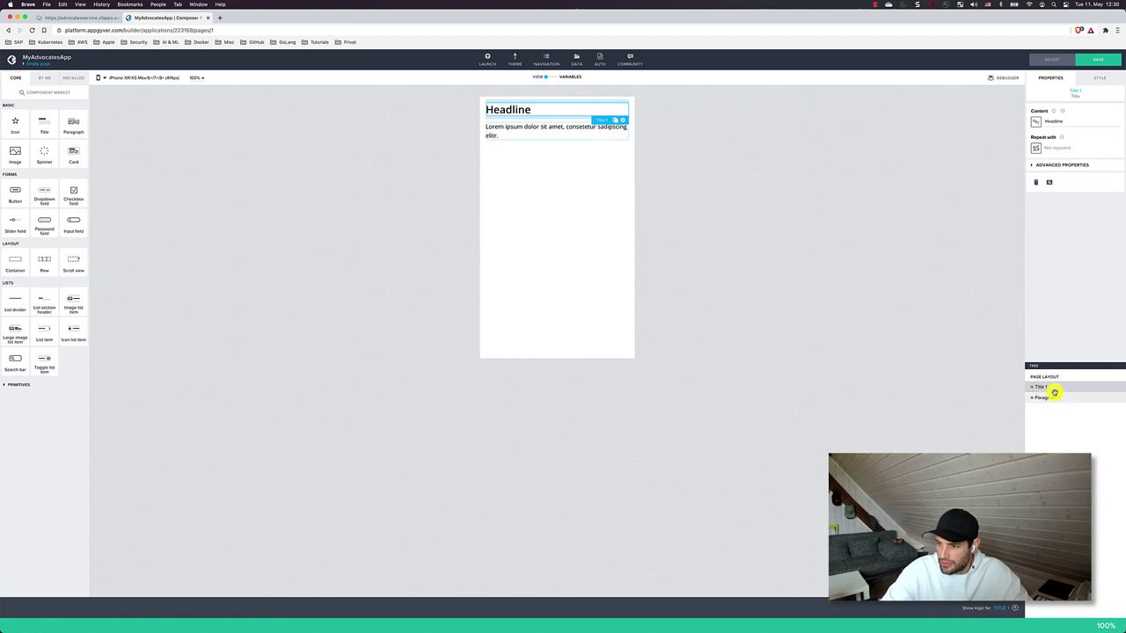
pyautogui.moveTo(1043, 387)
pyautogui.mouseDown()
pyautogui.moveTo(980, 382)
pyautogui.moveTo(1043, 387)
pyautogui.mouseUp()
pyautogui.click(1043, 387)
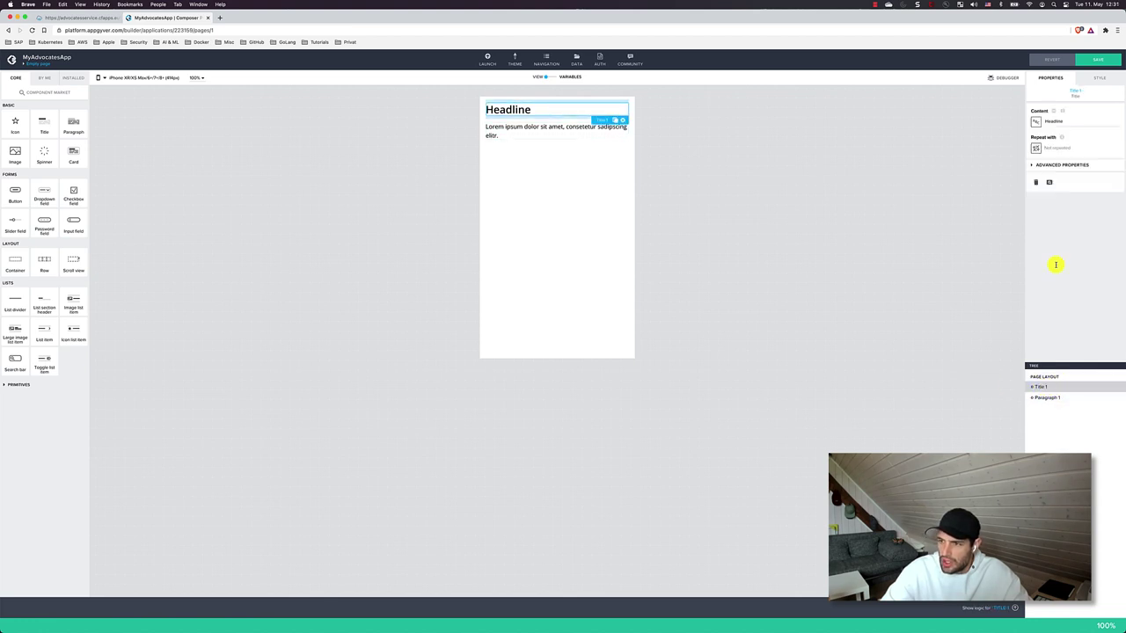
pyautogui.doubleClick(1060, 120)
pyautogui.write('Developer')
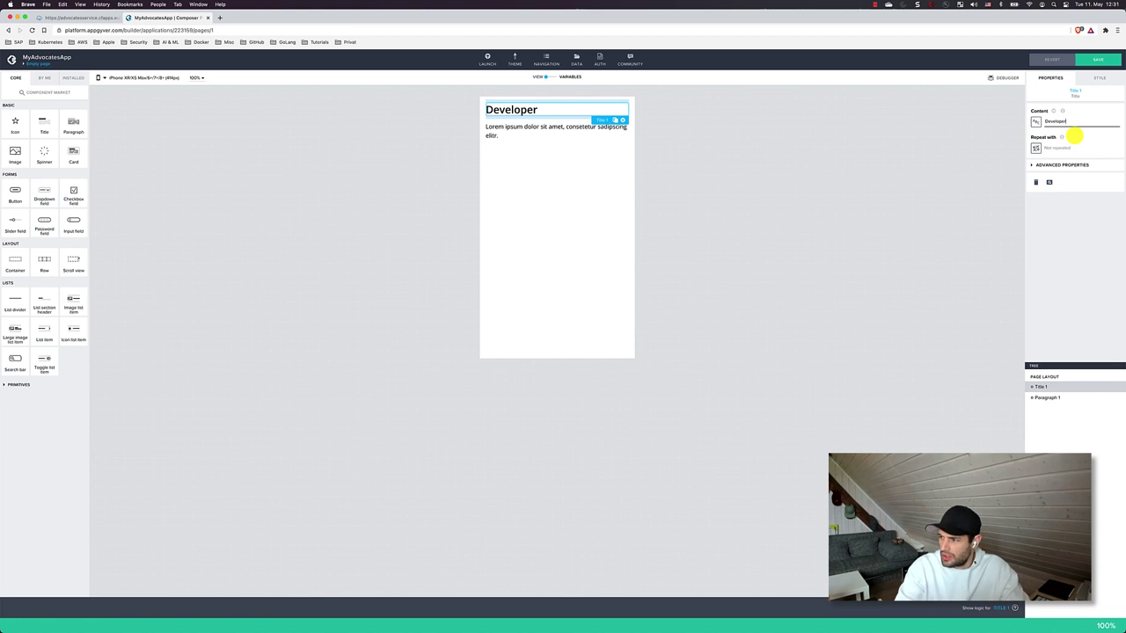
pyautogui.write(' Advocates')
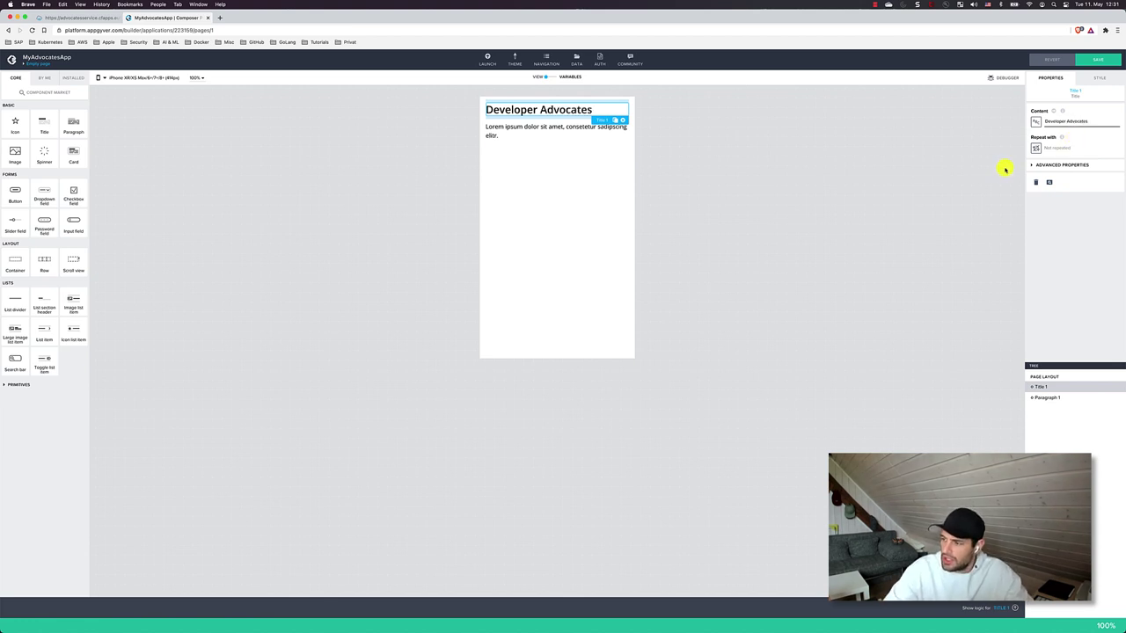
pyautogui.click(772, 140)
# Step: Replace the placeholder paragraph with a Row layout component beneath the title and expand the row in the component tree
pyautogui.click(626, 131)
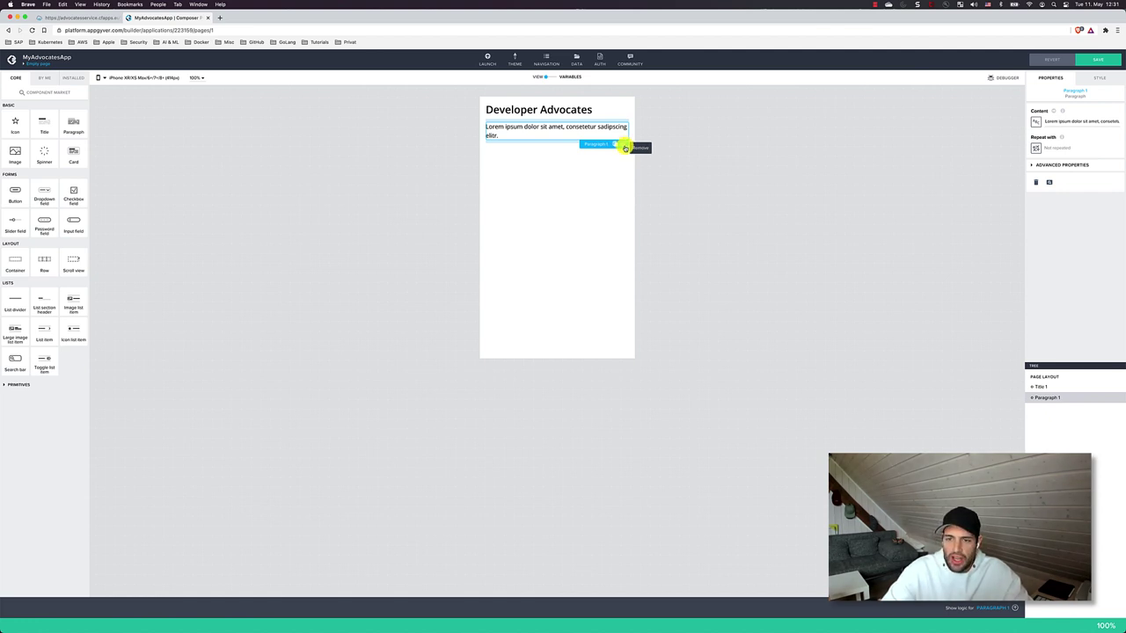
pyautogui.click(624, 147)
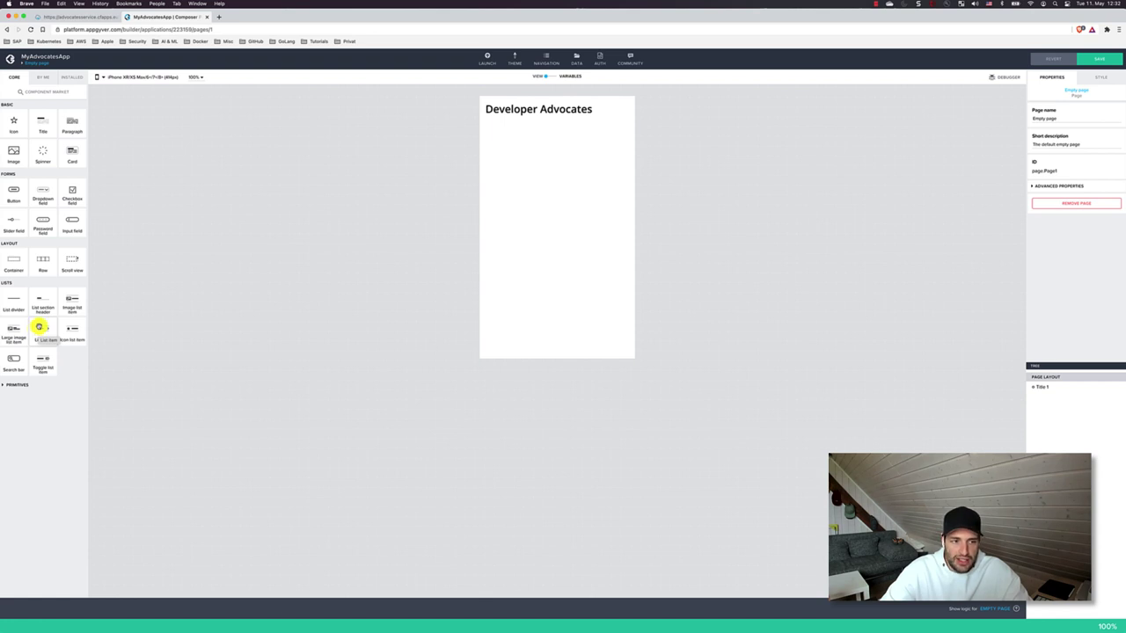
pyautogui.moveTo(44, 264); pyautogui.dragTo(549, 156)
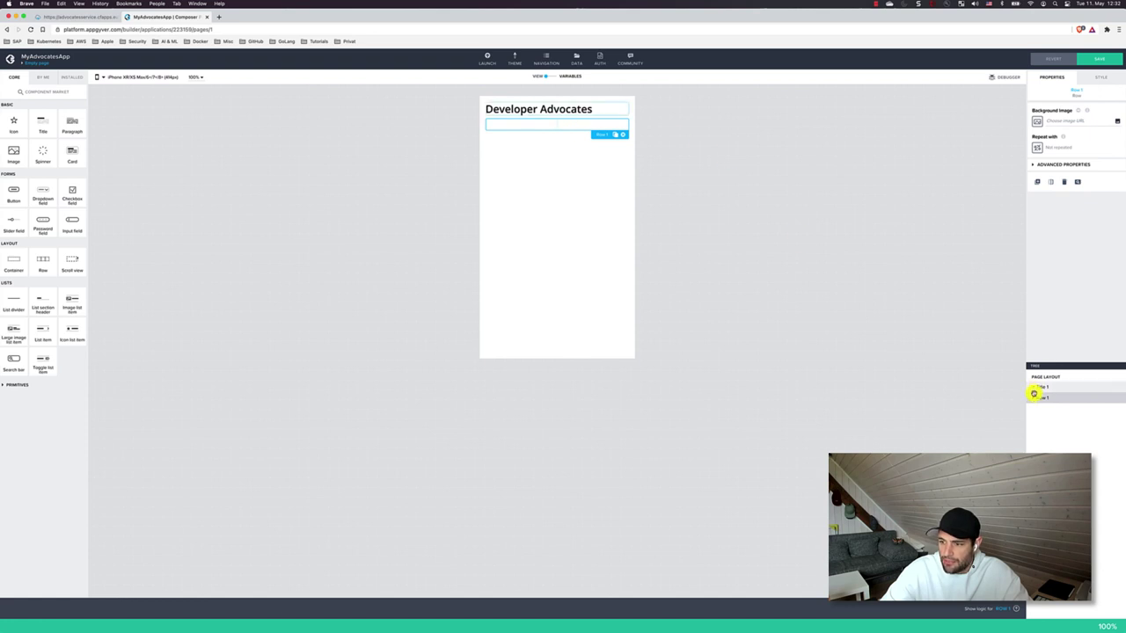
pyautogui.click(1033, 397)
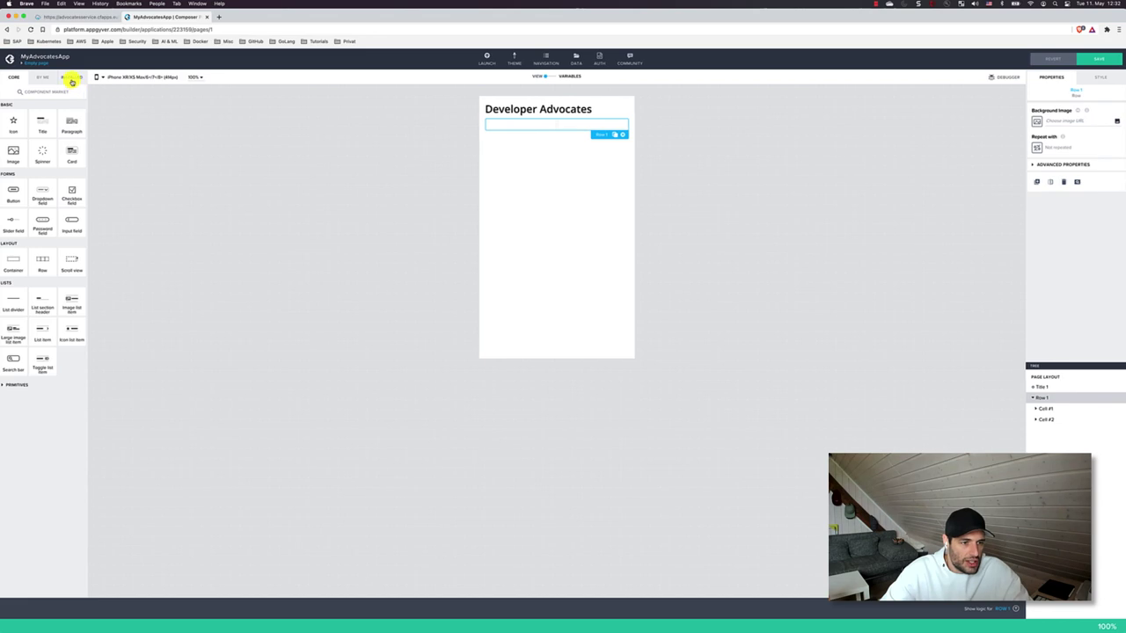
# Step: Install the Static text field component from the component market's text category and place it in the row's first cell
pyautogui.click(73, 78)
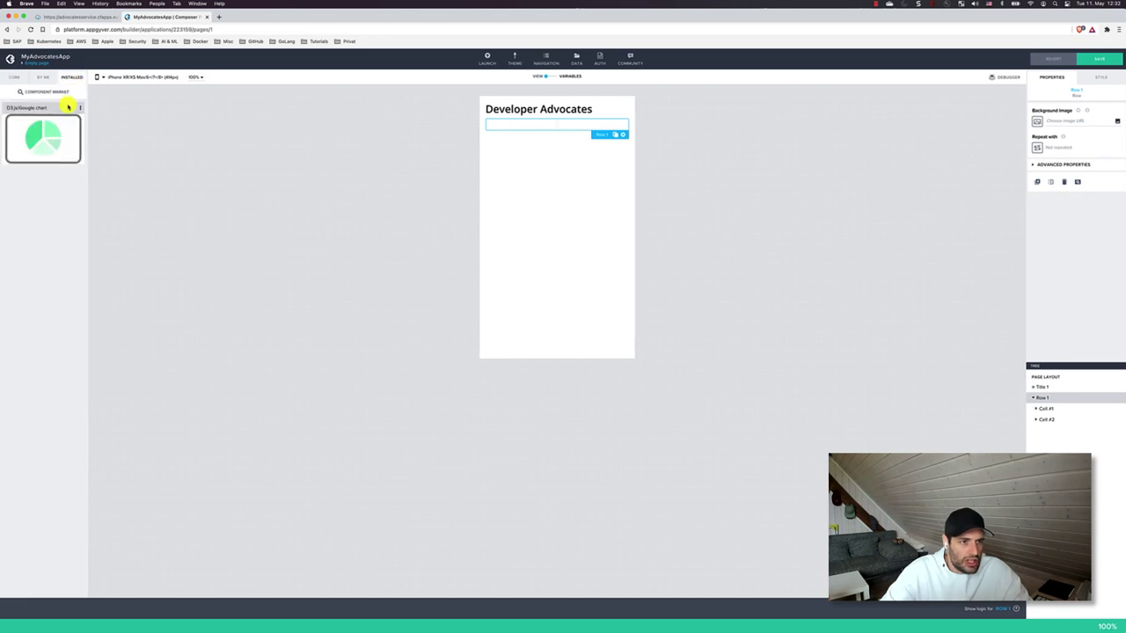
pyautogui.click(73, 89)
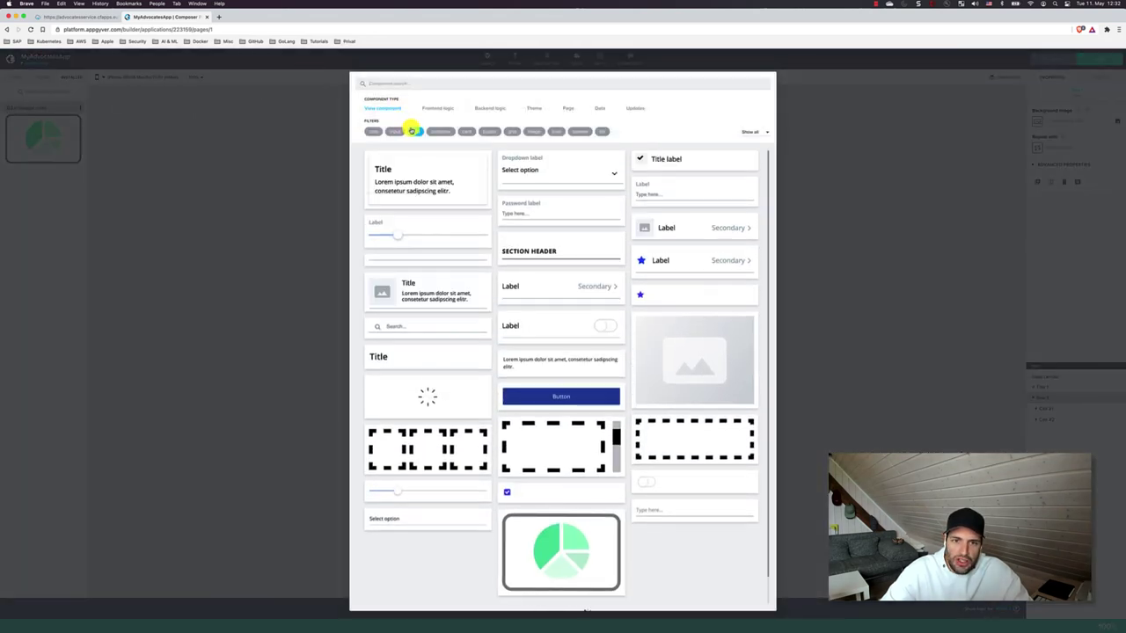
pyautogui.click(412, 132)
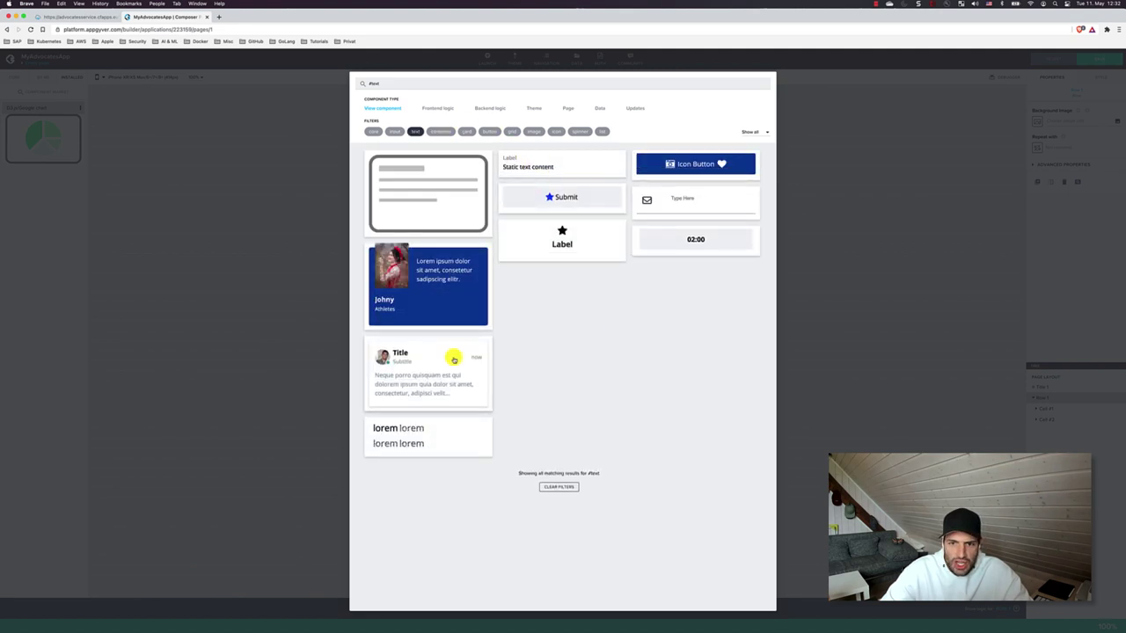
pyautogui.click(537, 167)
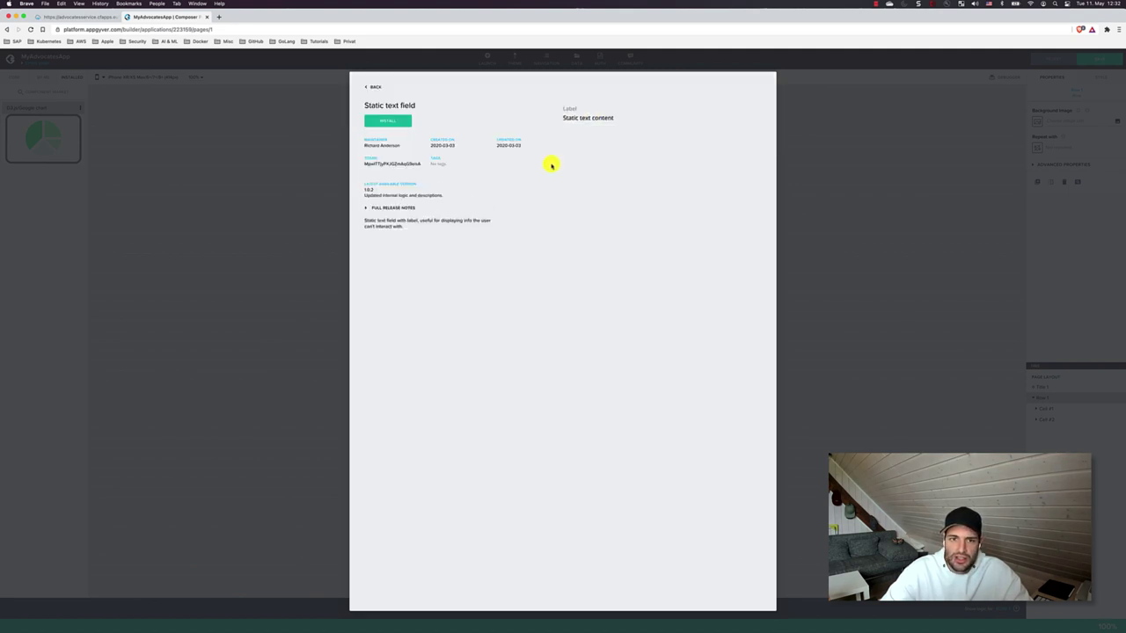
pyautogui.click(396, 123)
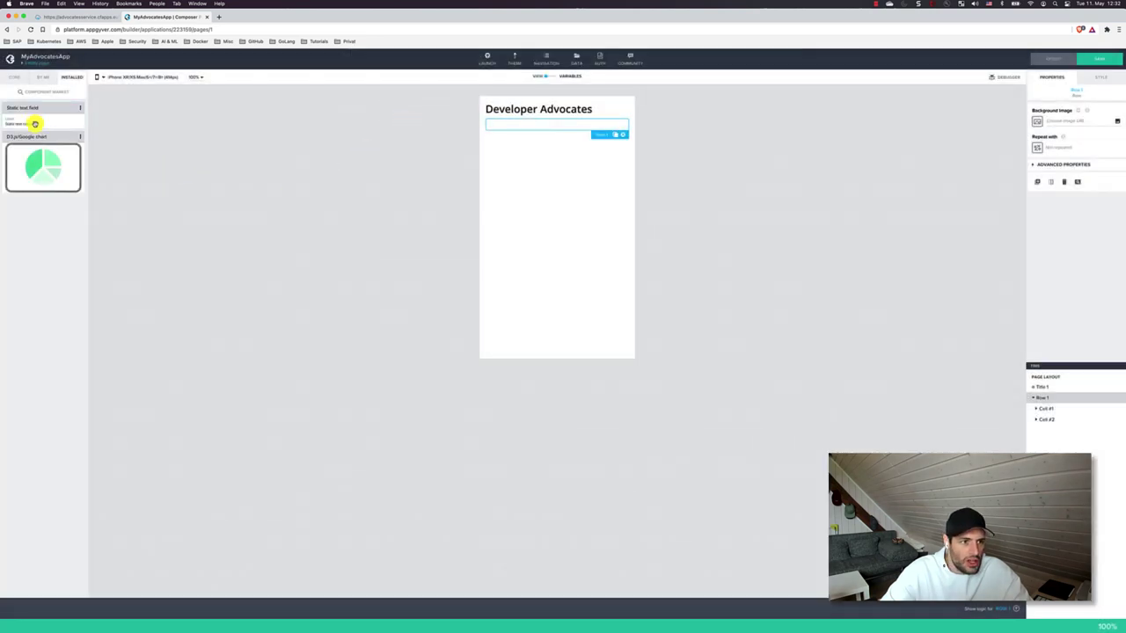
pyautogui.moveTo(36, 122); pyautogui.dragTo(507, 126)
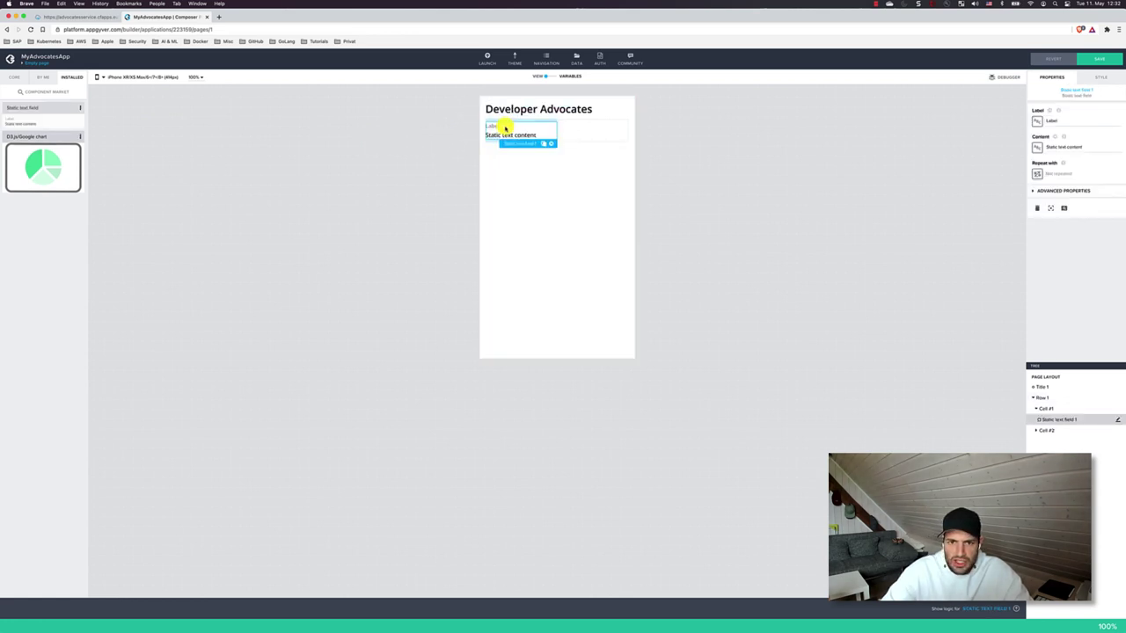
# Step: Add an Icon component to the row's second cell and set its icon to chevron-right
pyautogui.click(22, 80)
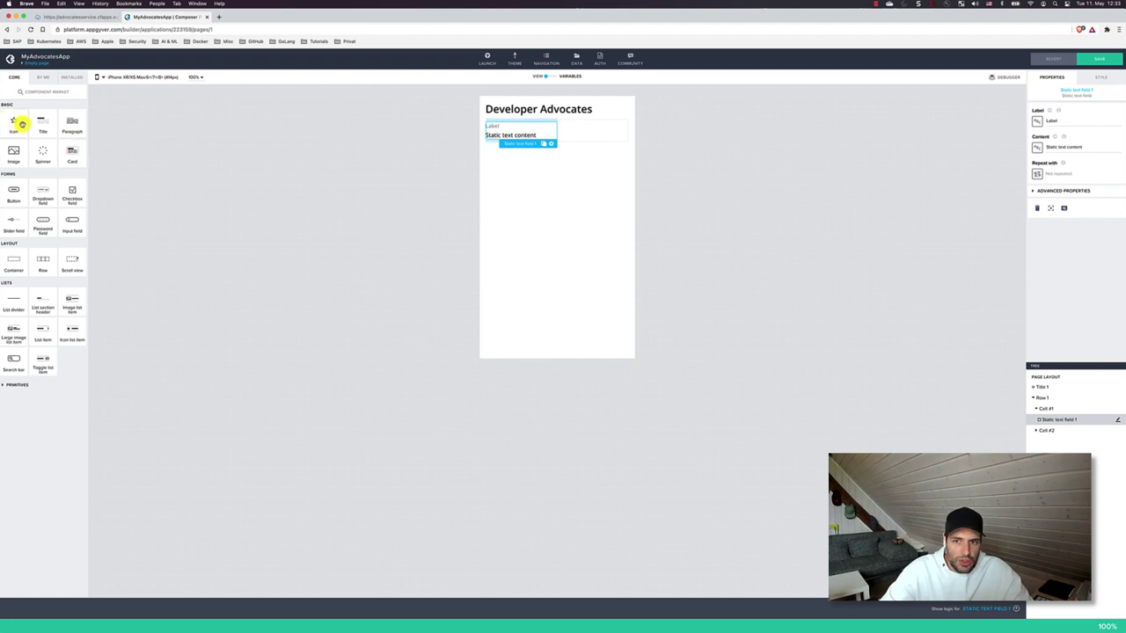
pyautogui.moveTo(18, 122); pyautogui.dragTo(601, 130)
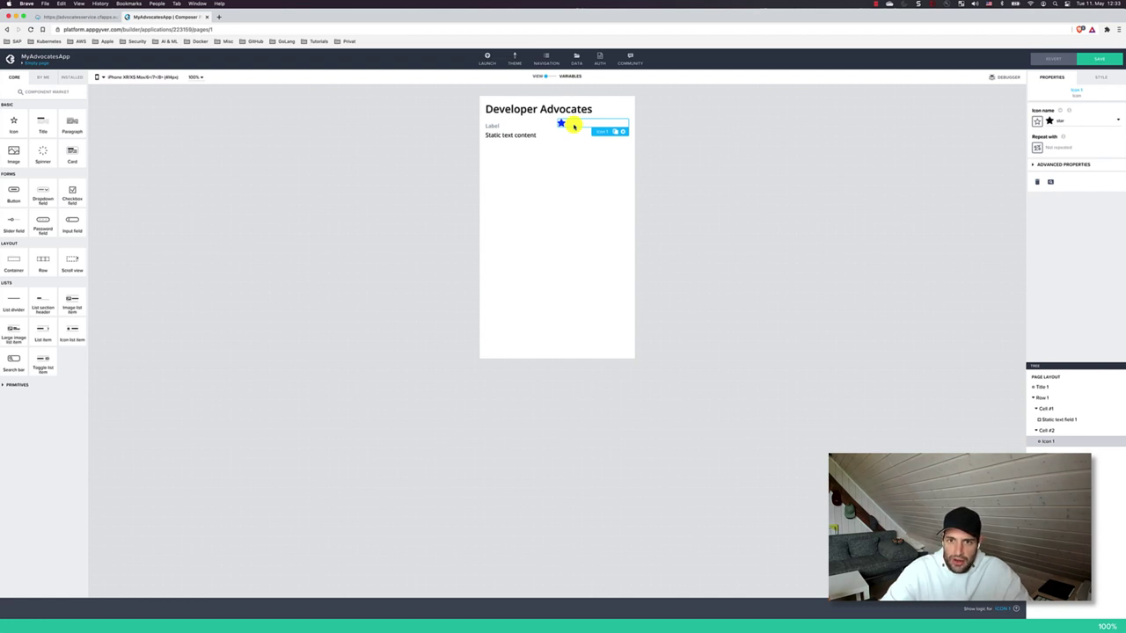
pyautogui.click(1075, 120)
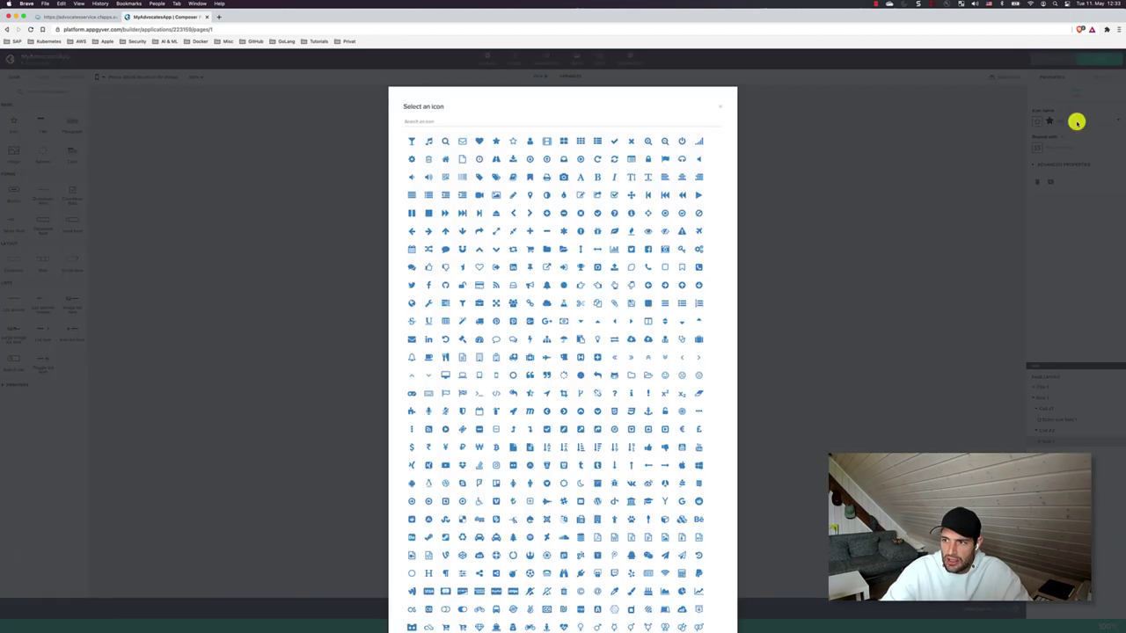
pyautogui.click(718, 107)
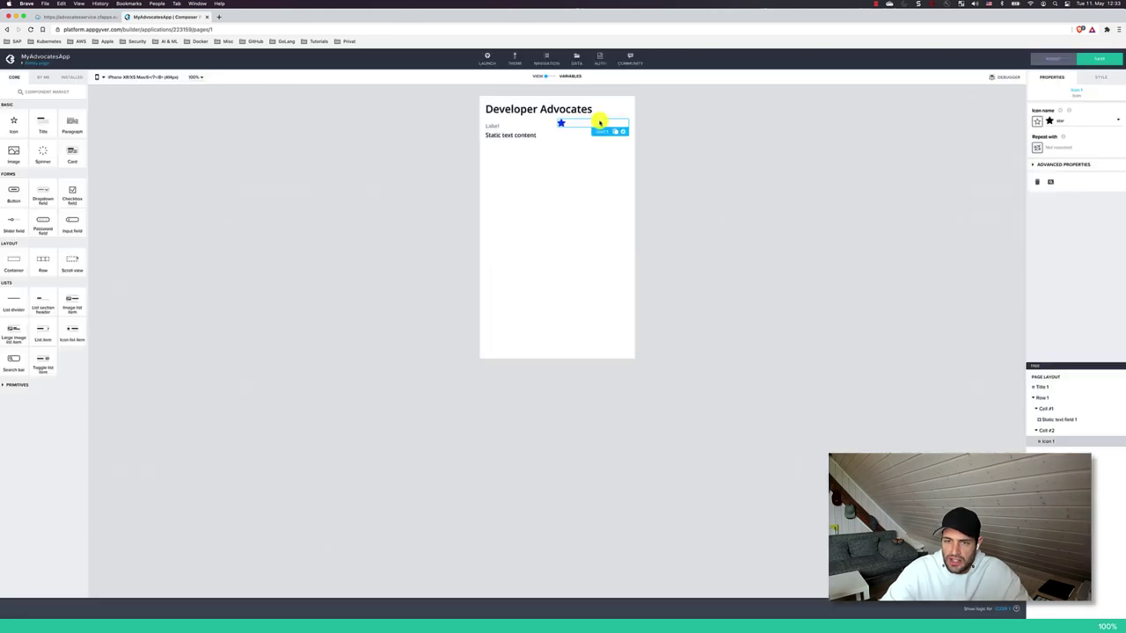
pyautogui.click(1082, 122)
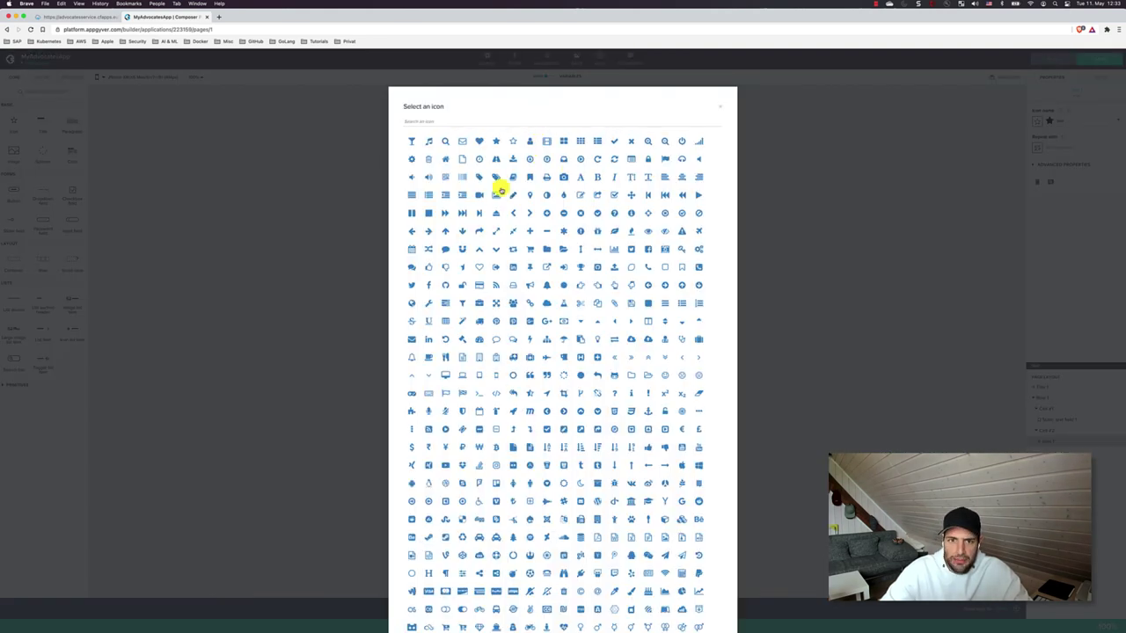
pyautogui.click(475, 122)
pyautogui.write('chev')
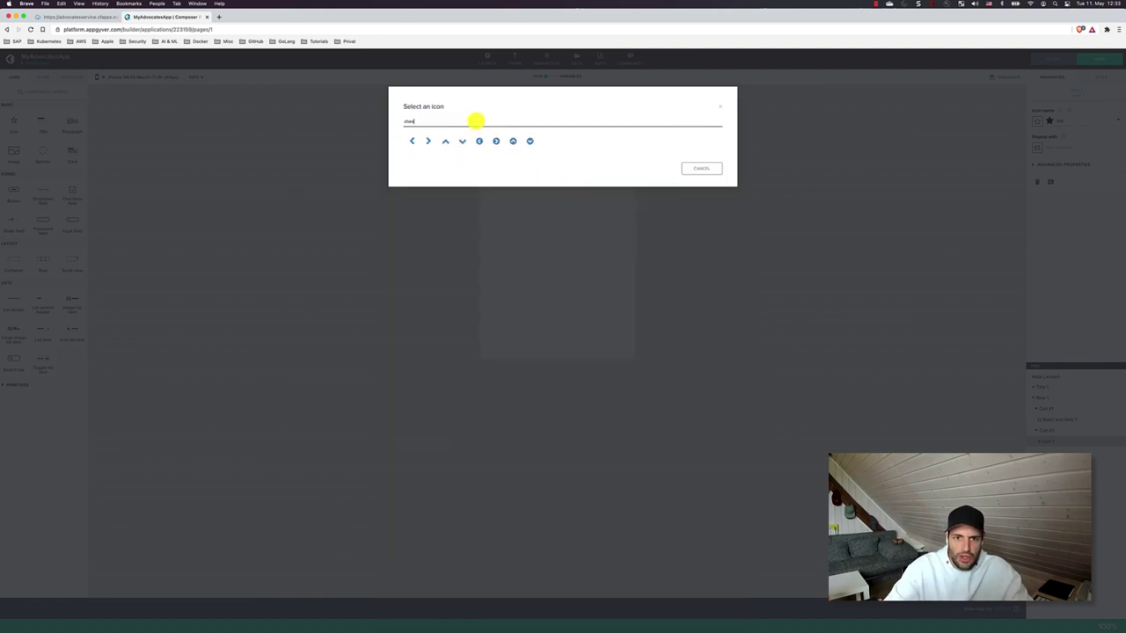
pyautogui.click(427, 140)
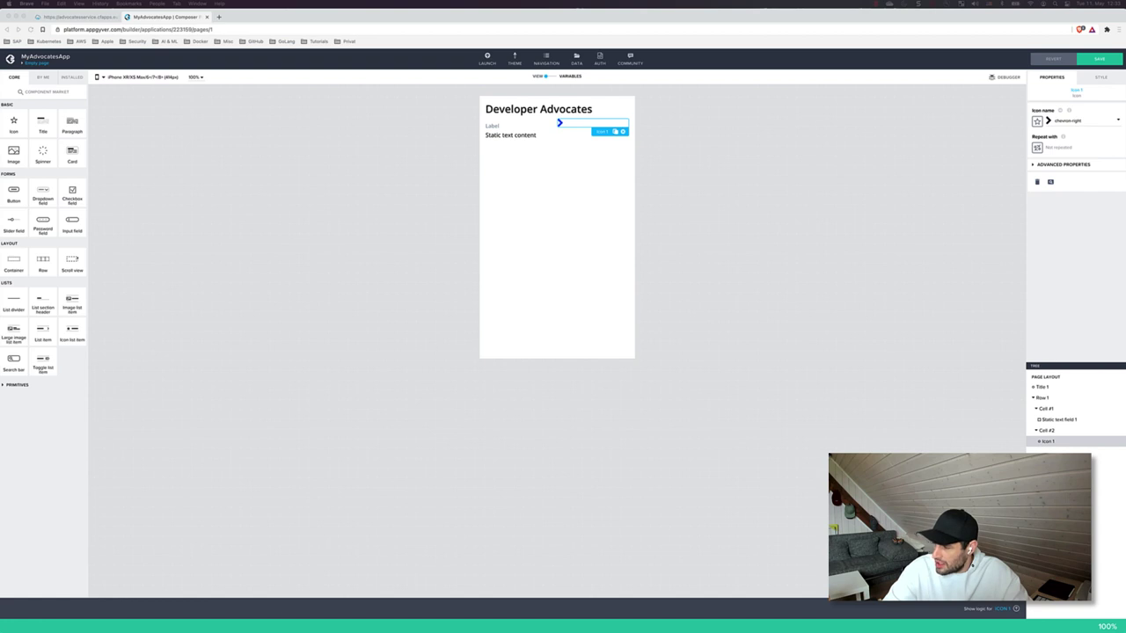
# Step: Set the layout of Cell #2 to centre its content vertically and align its items to the right
pyautogui.click(1050, 431)
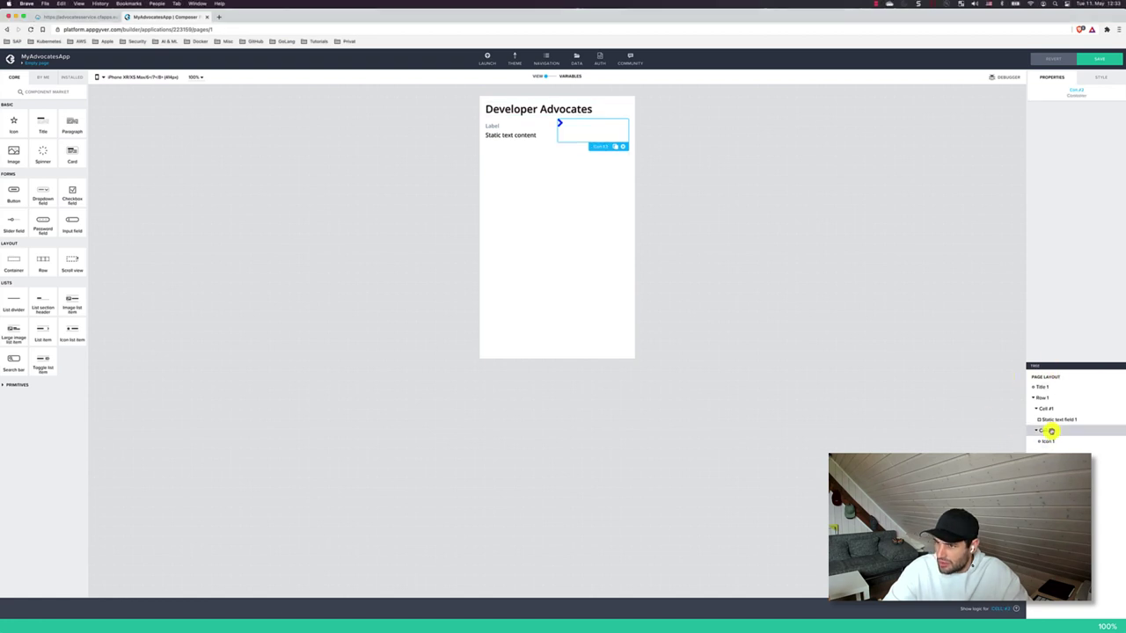
pyautogui.click(1097, 77)
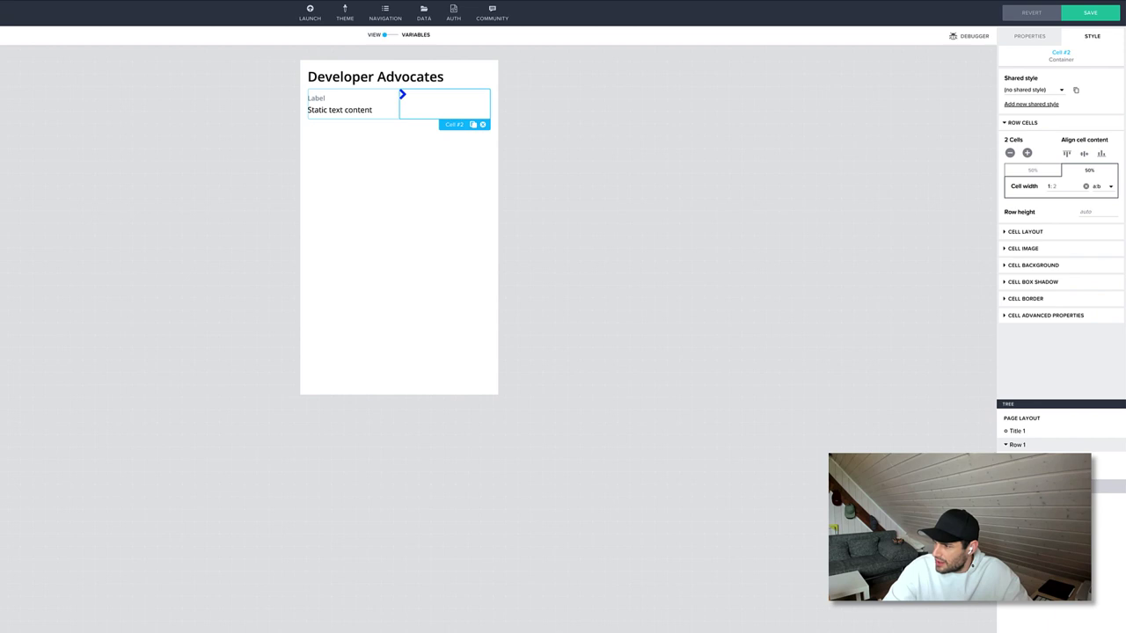
pyautogui.click(1005, 232)
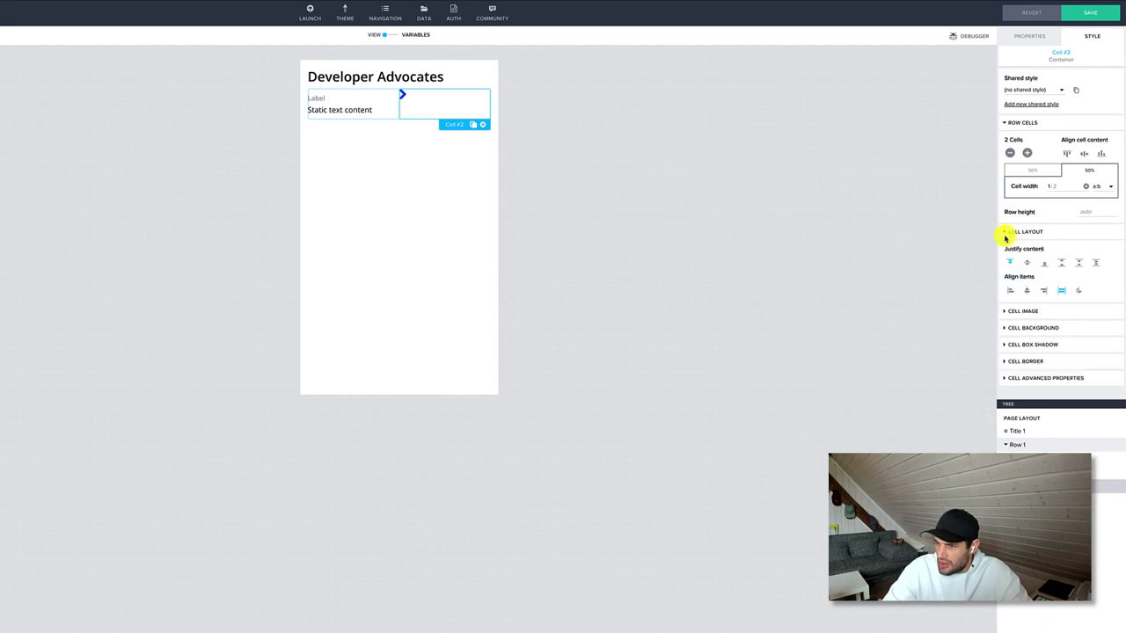
pyautogui.click(1029, 264)
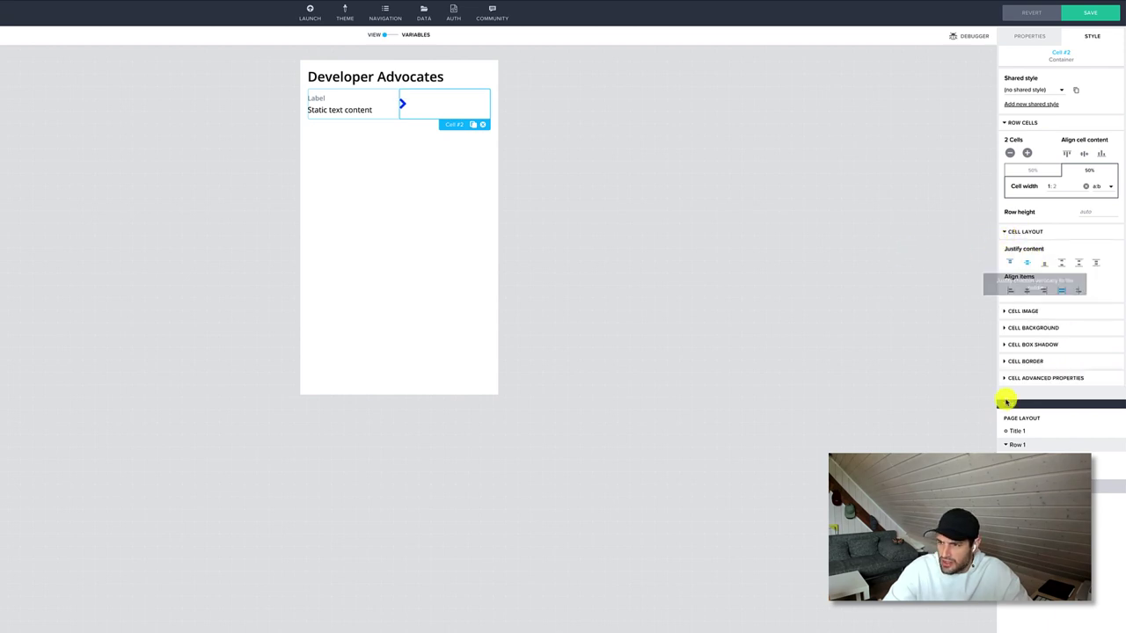
pyautogui.click(1043, 291)
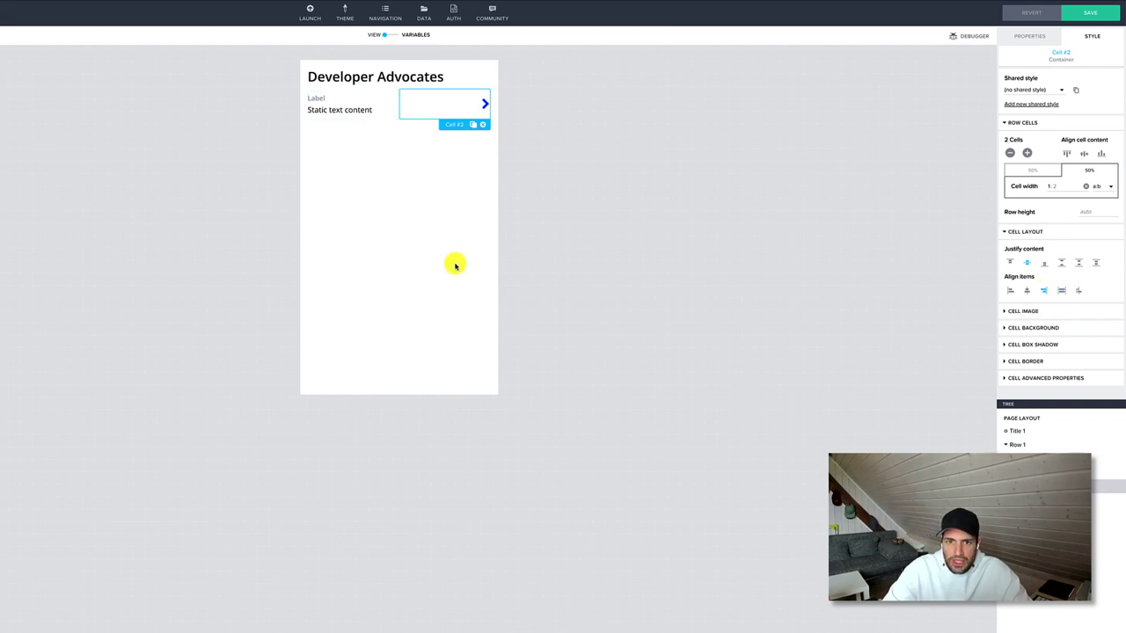
# Step: Widen Cell #1 by setting its cell width ratio to 8:9 and deselect it
pyautogui.click(385, 112)
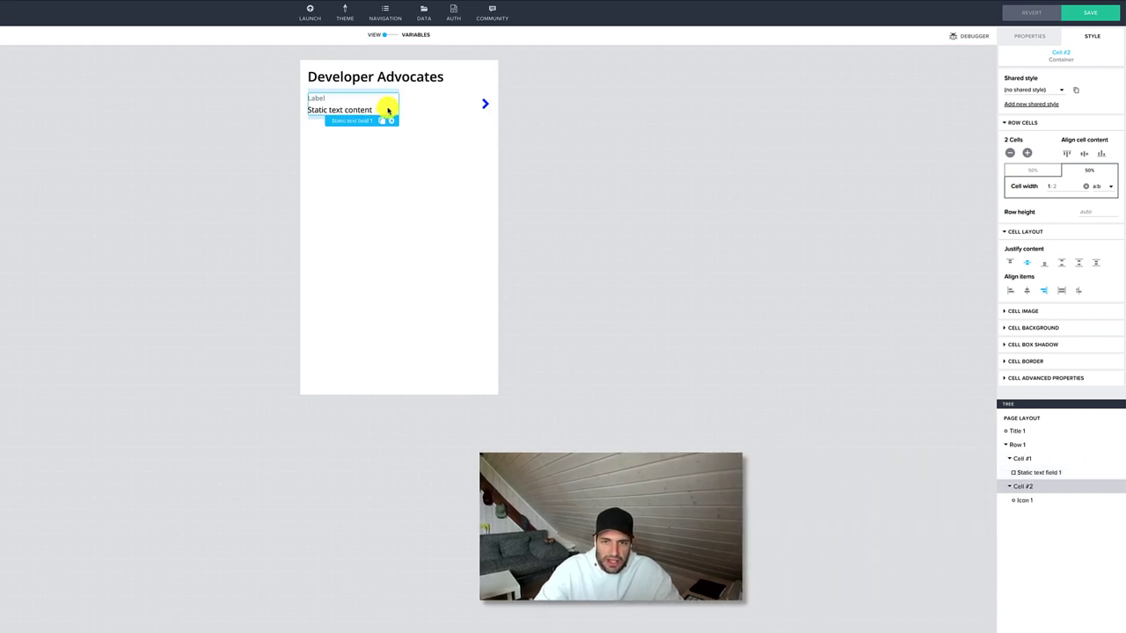
pyautogui.click(1021, 458)
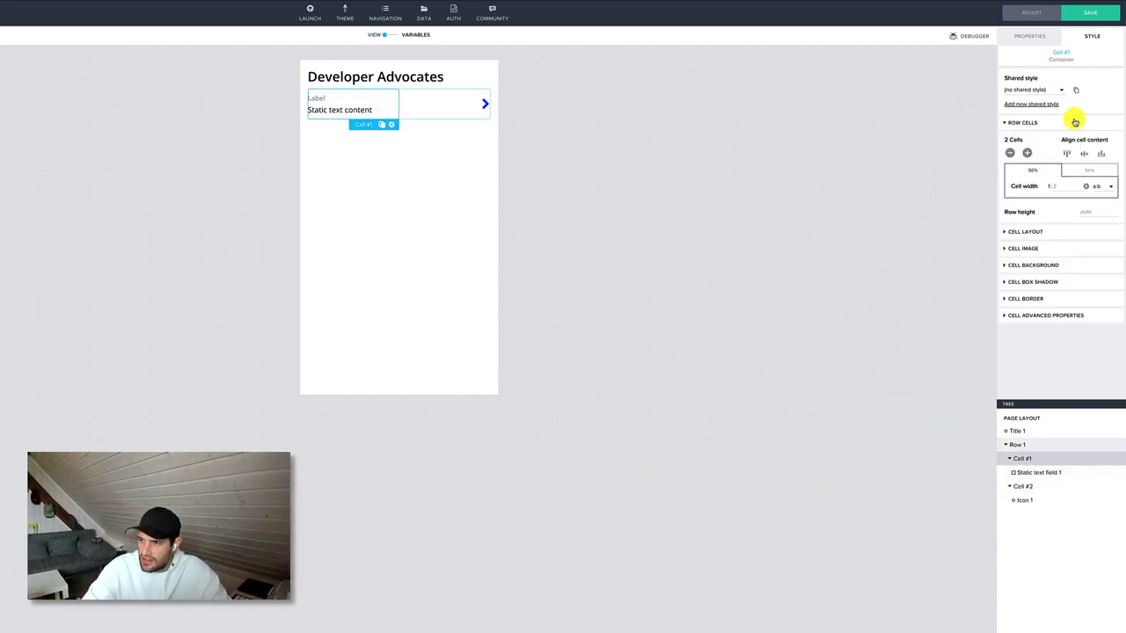
pyautogui.click(1027, 153)
pyautogui.click(1009, 153)
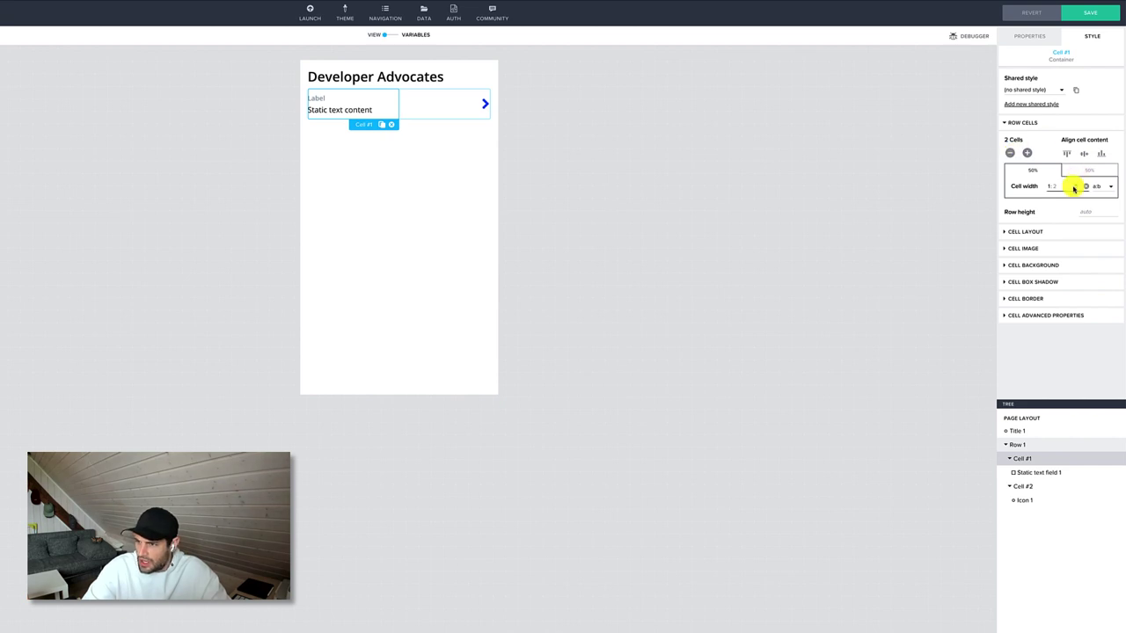
pyautogui.write('2:3')
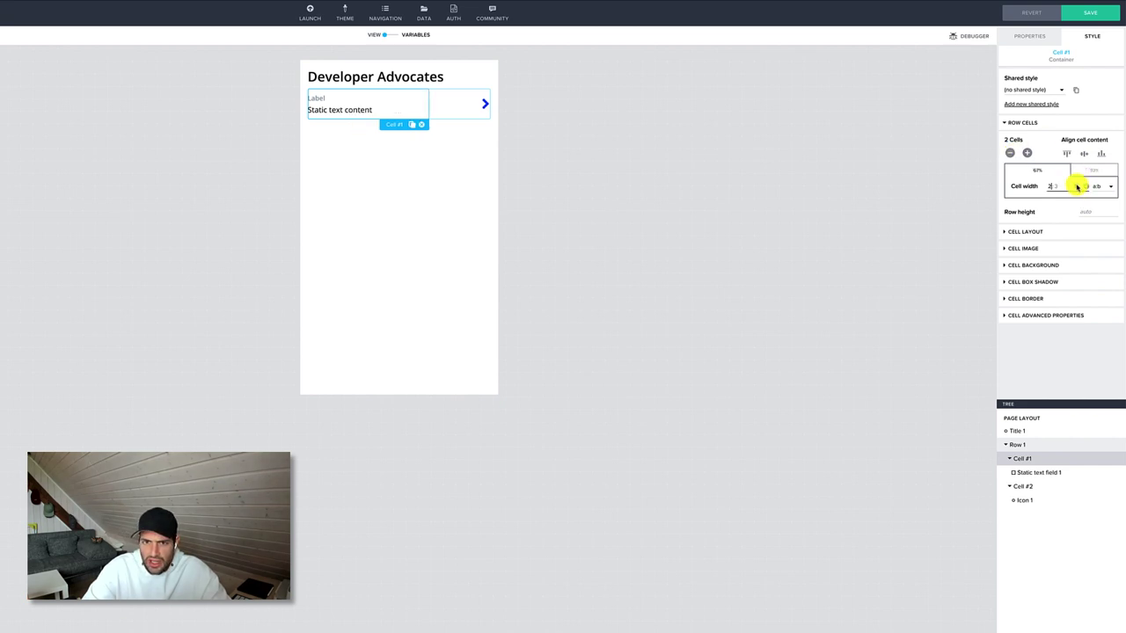
pyautogui.press('BackSpace')
pyautogui.write('3')
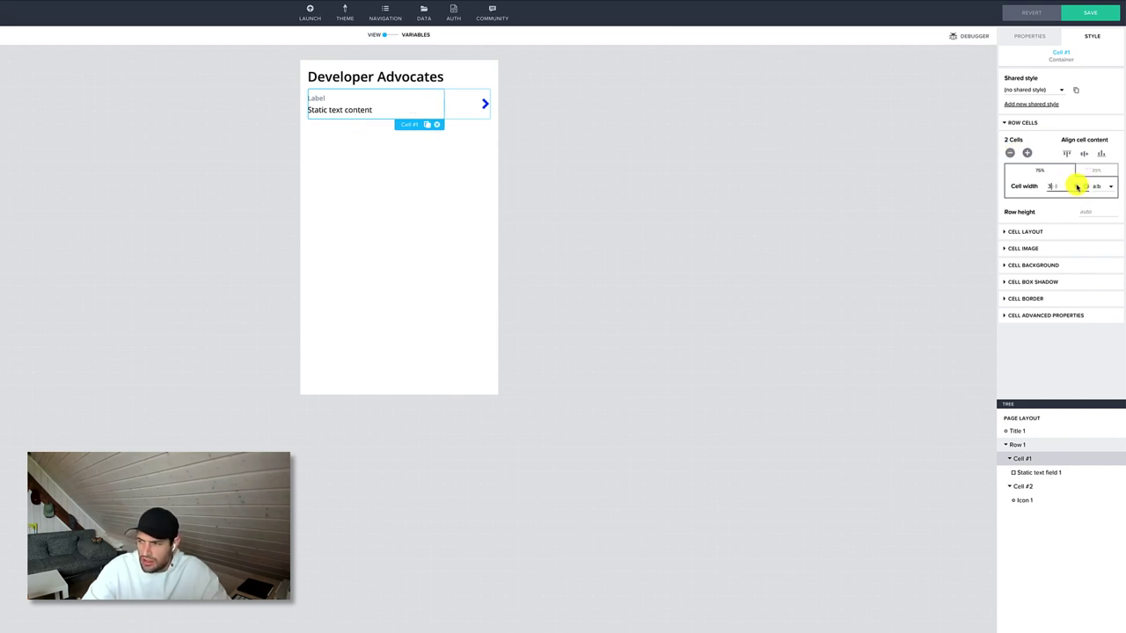
pyautogui.press('Up')
pyautogui.press('Up')
pyautogui.press('Up')
pyautogui.press('Up')
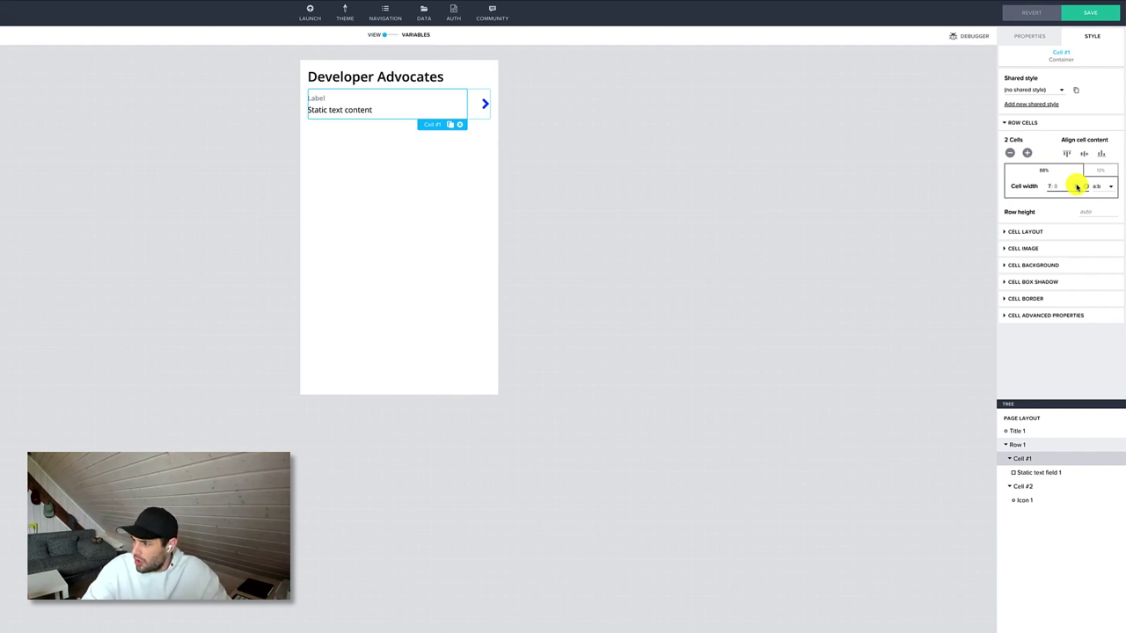
pyautogui.click(1076, 184)
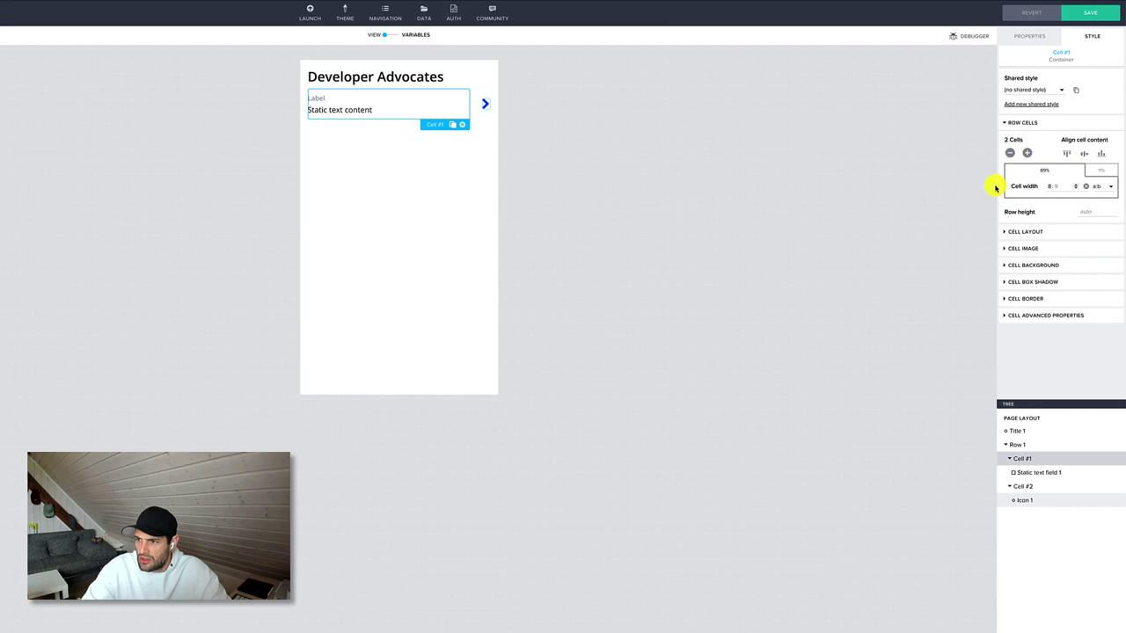
pyautogui.doubleClick(1056, 187)
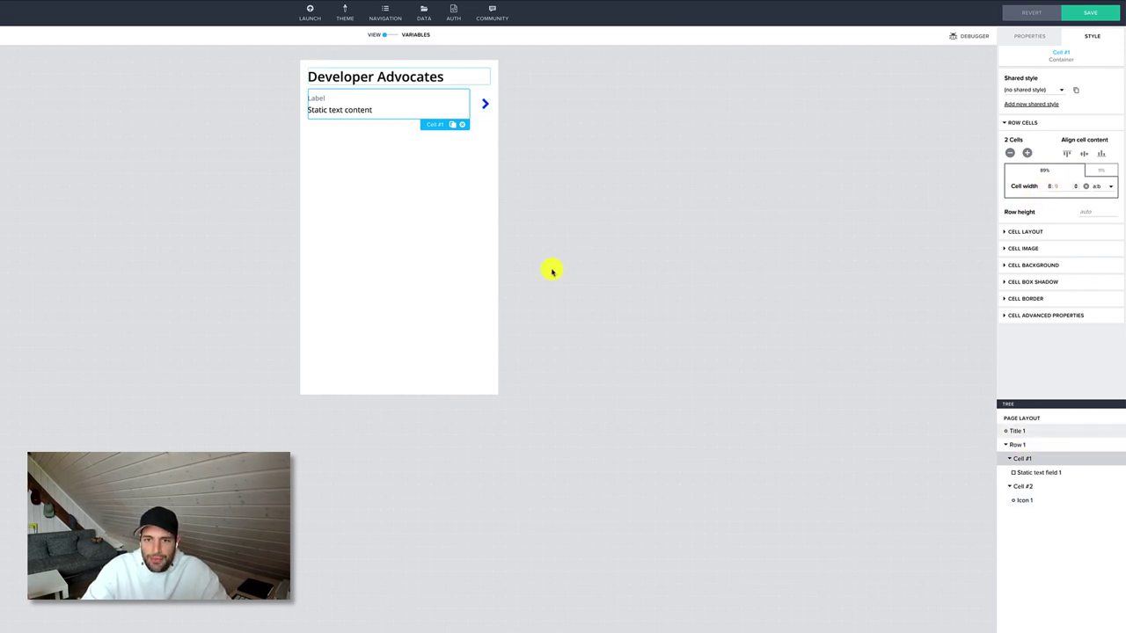
pyautogui.click(588, 218)
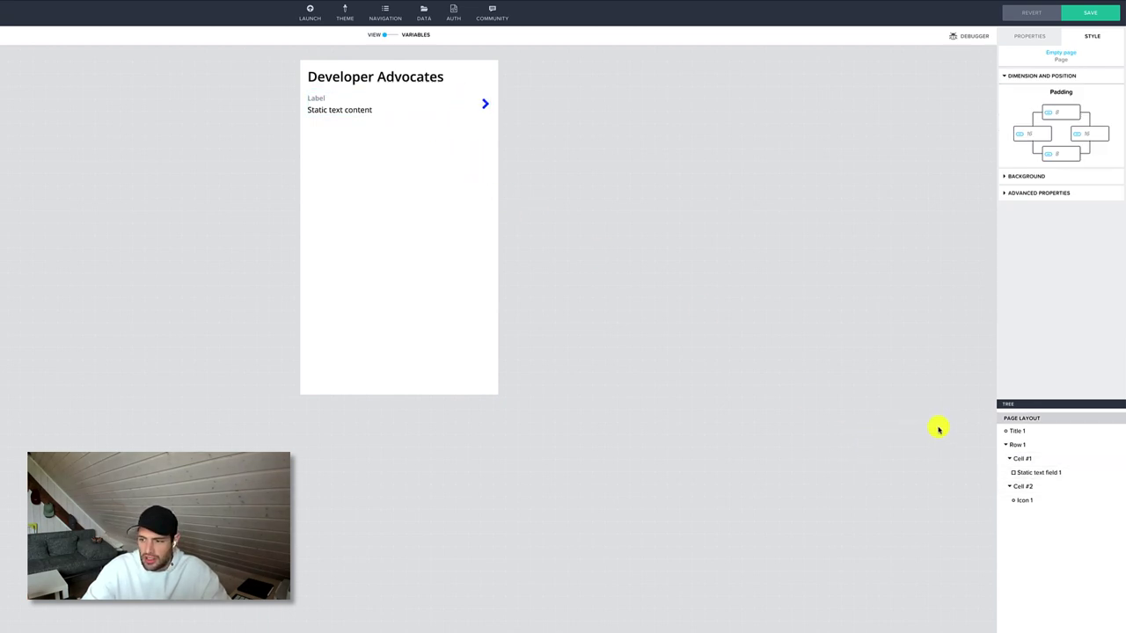
# Step: Select Row 1 in the component tree and show its properties
pyautogui.click(1022, 445)
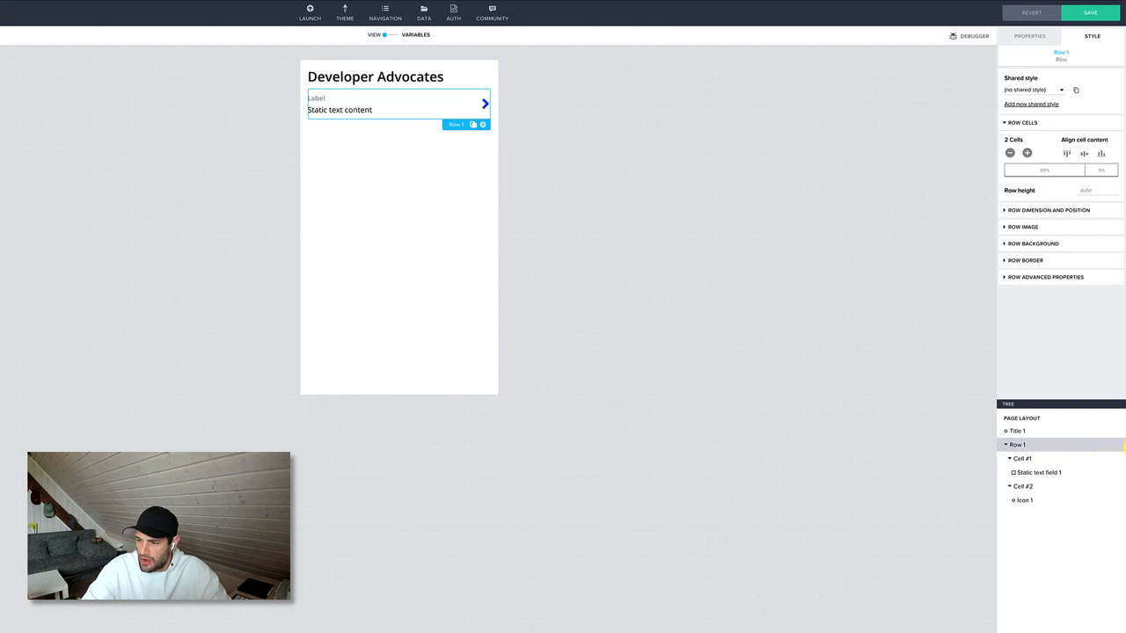
pyautogui.rightClick(1019, 447)
pyautogui.click(1020, 448)
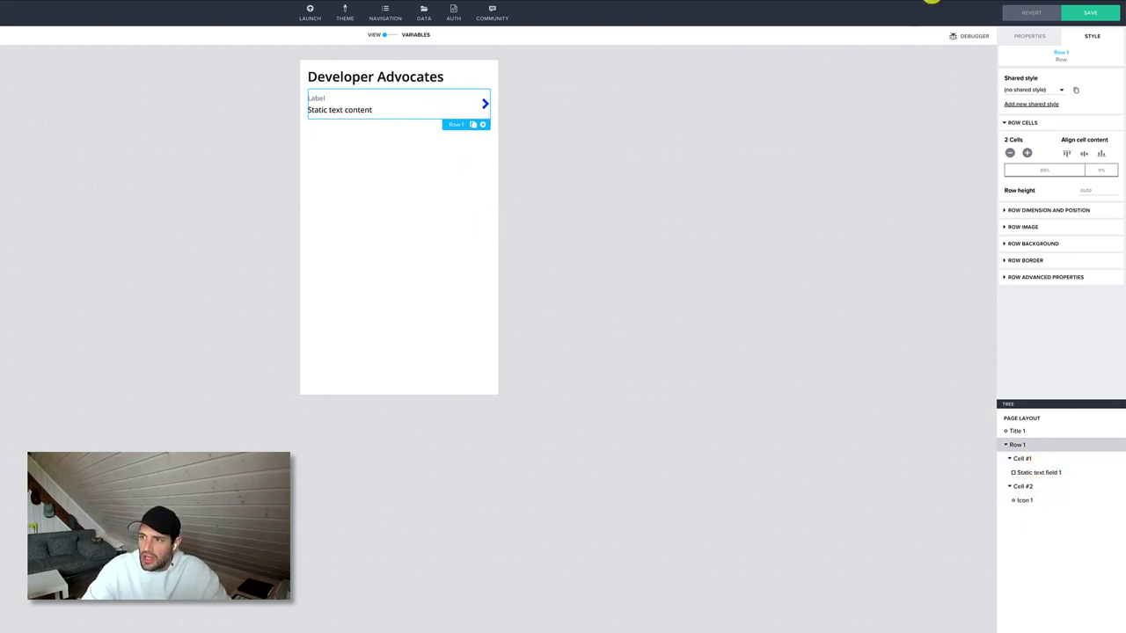
pyautogui.click(1038, 39)
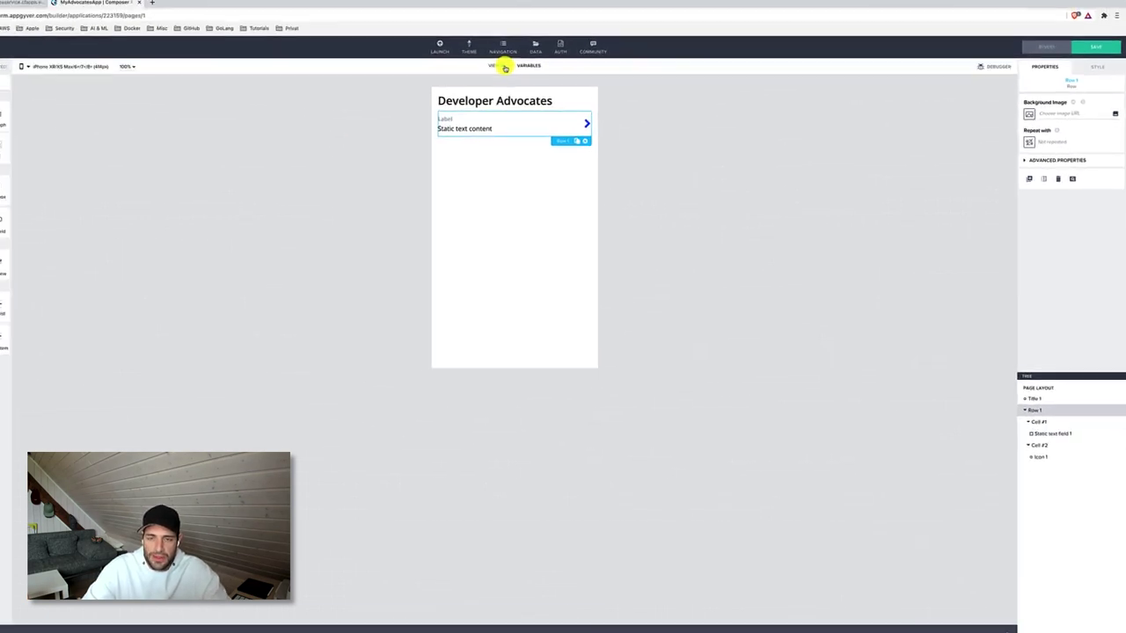
# Step: Switch the page to its variables view and look through the app variables, page variables, page parameters and data variables
pyautogui.click(505, 66)
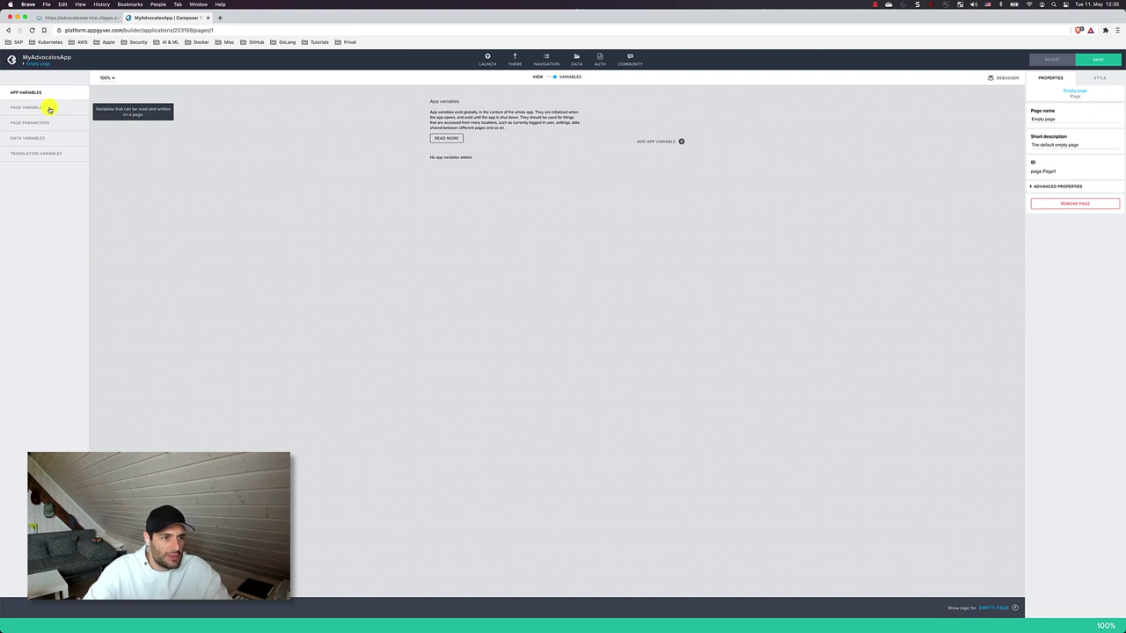
pyautogui.click(51, 122)
pyautogui.click(53, 140)
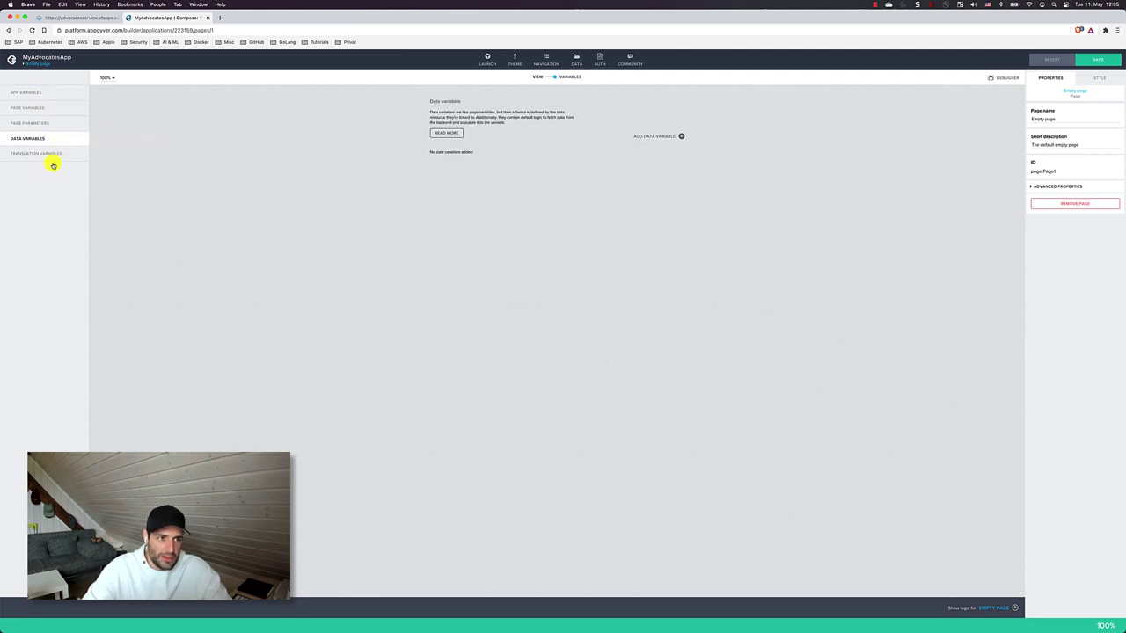
pyautogui.click(48, 92)
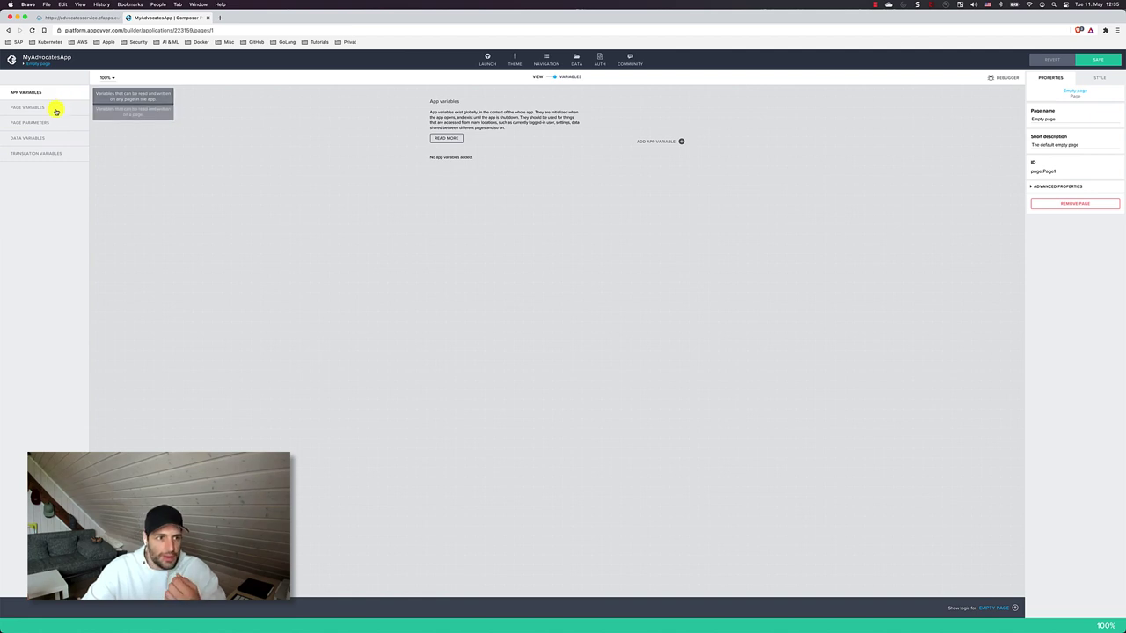
pyautogui.click(55, 109)
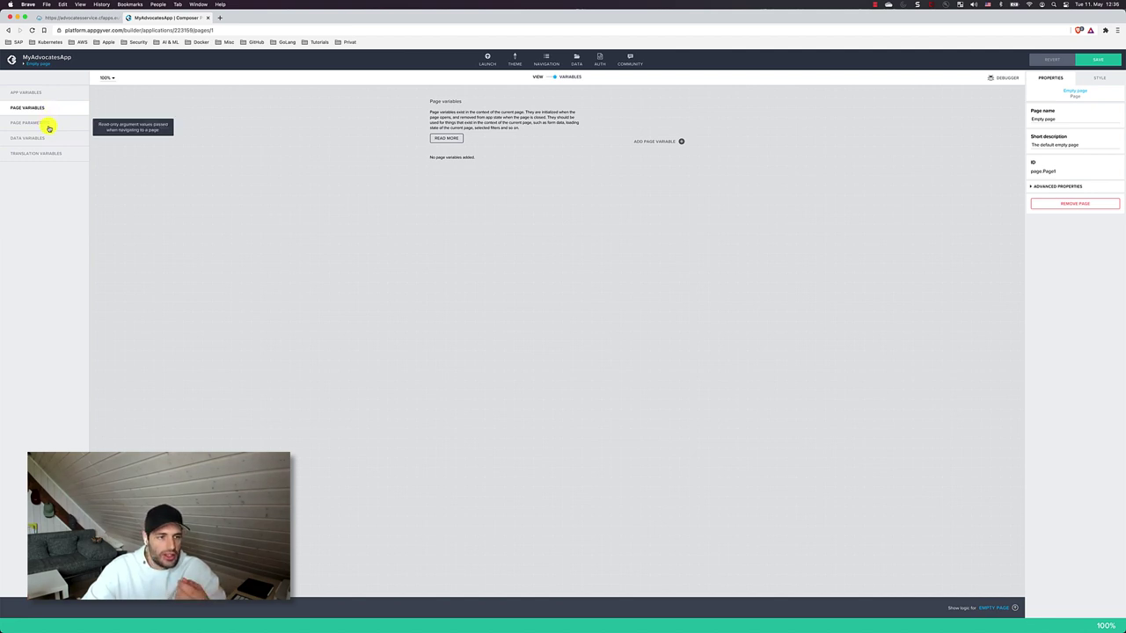
pyautogui.click(48, 128)
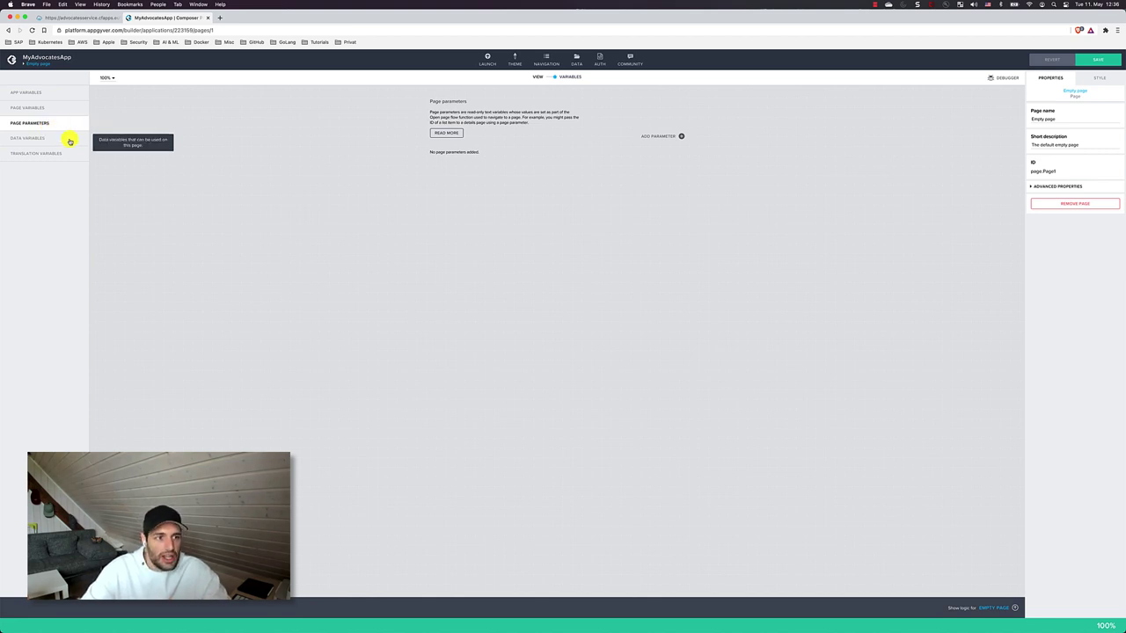
# Step: Add a data variable to the page based on the AdvocatesService resource
pyautogui.click(68, 138)
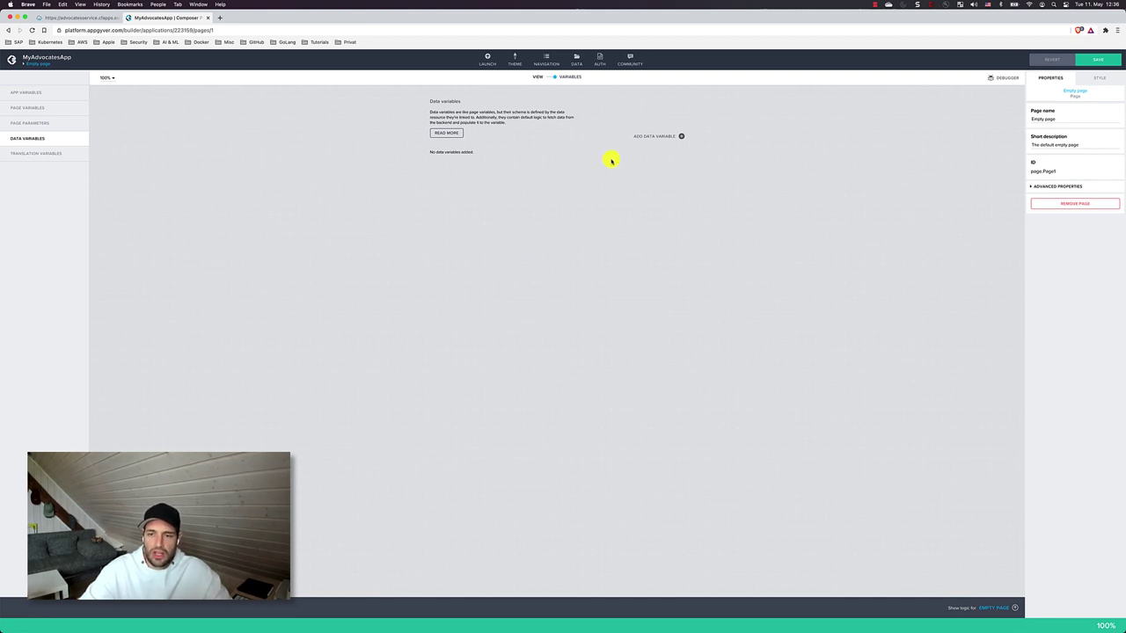
pyautogui.click(681, 137)
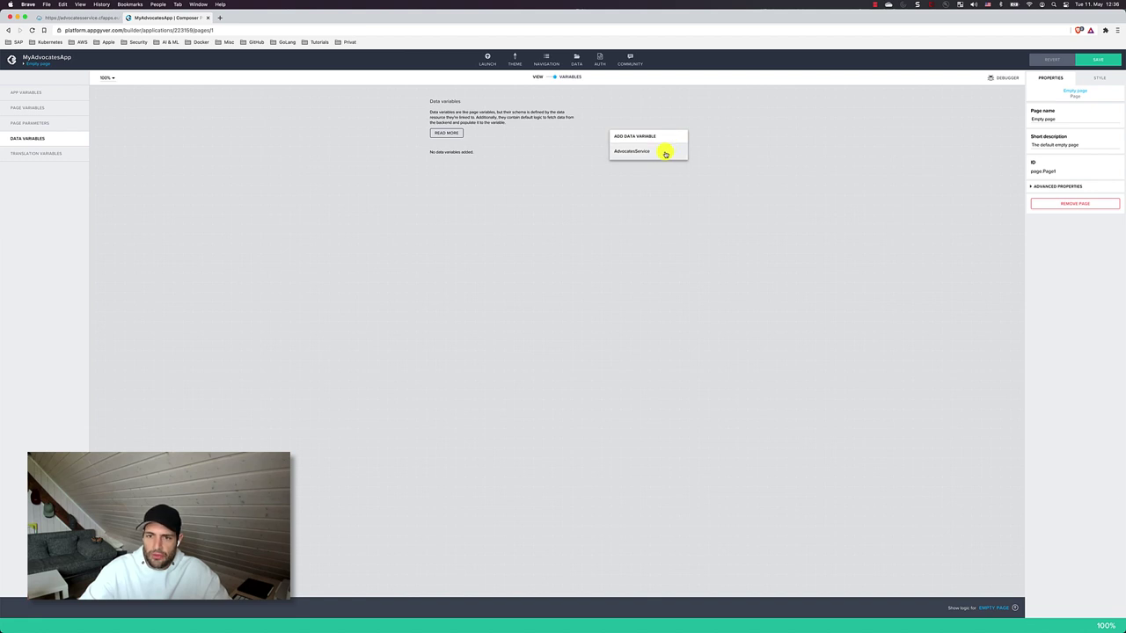
pyautogui.click(641, 152)
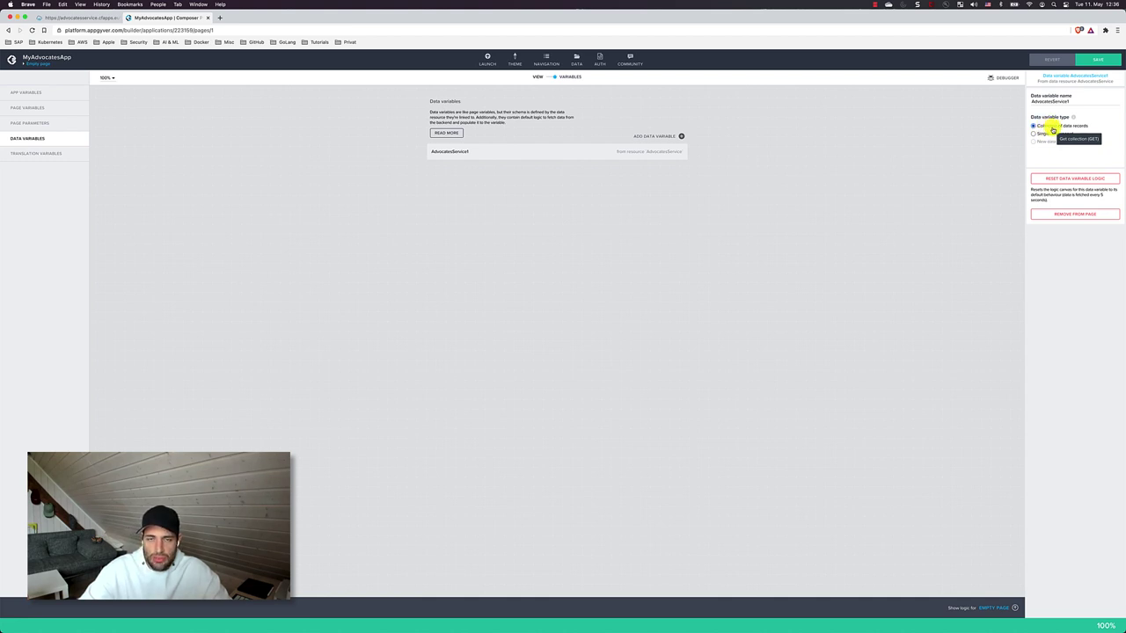
# Step: Rename the new data variable to advocates and save the application
pyautogui.doubleClick(1077, 102)
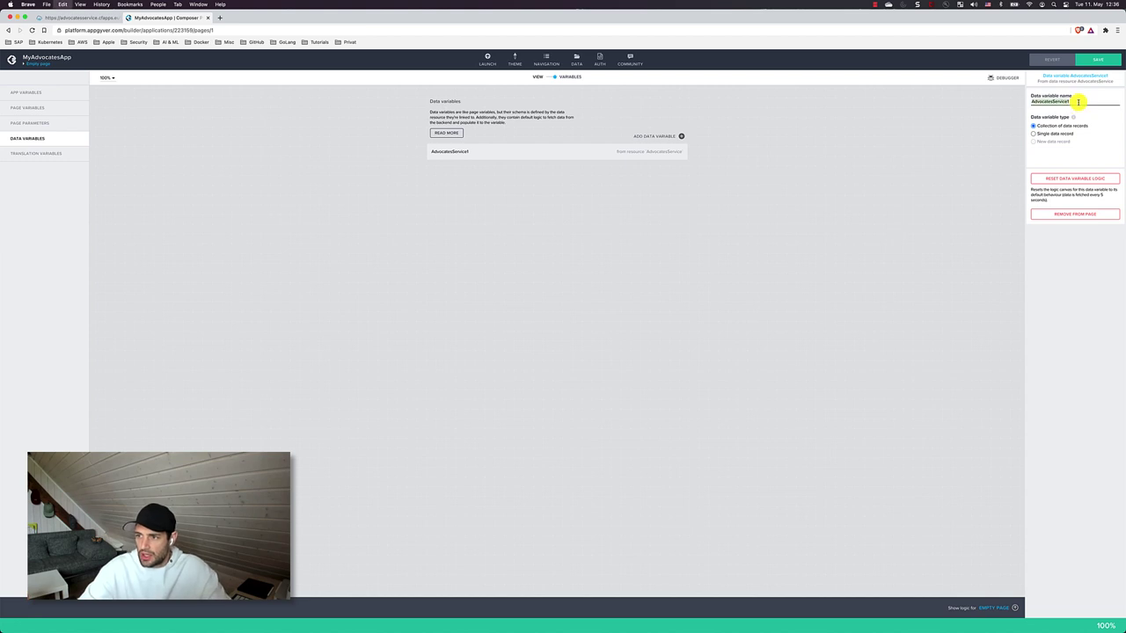
pyautogui.write('advo')
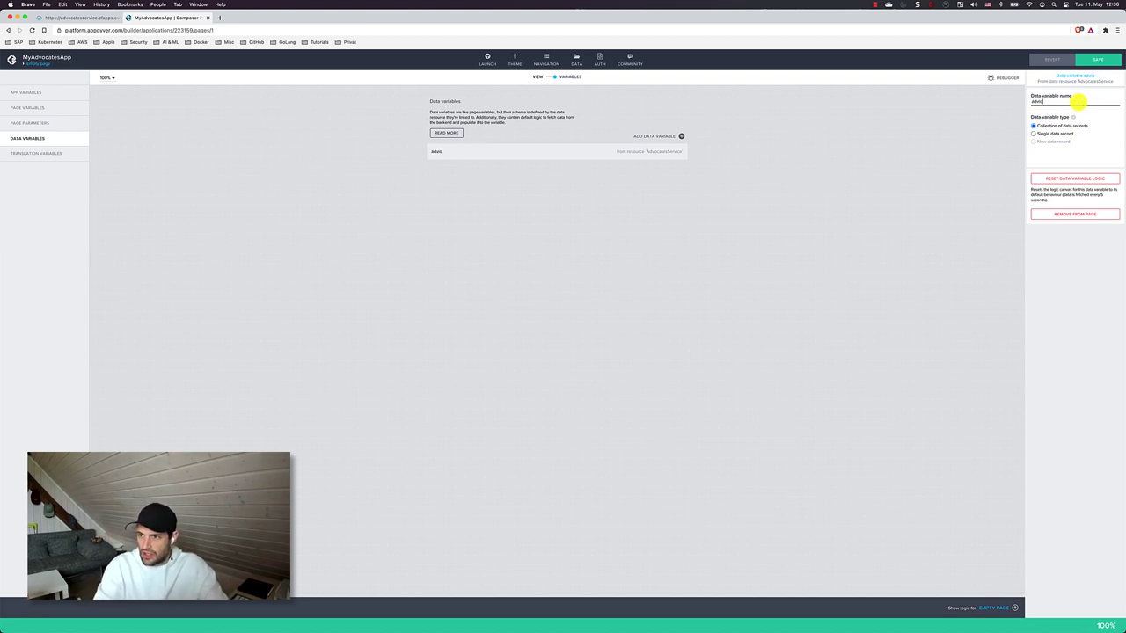
pyautogui.write('cates')
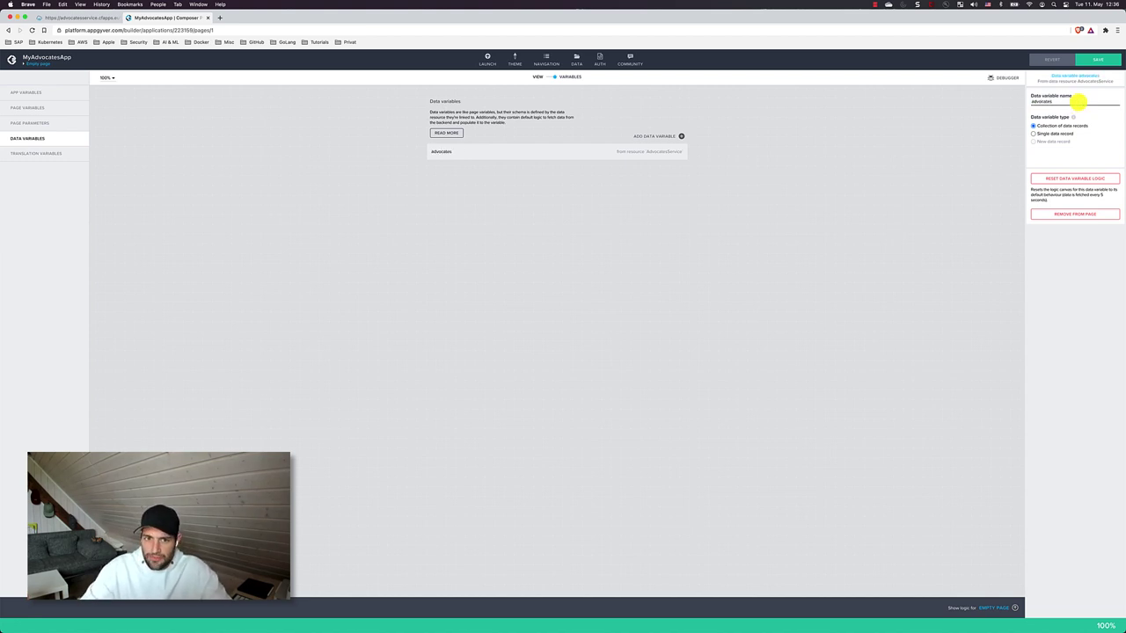
pyautogui.click(1101, 60)
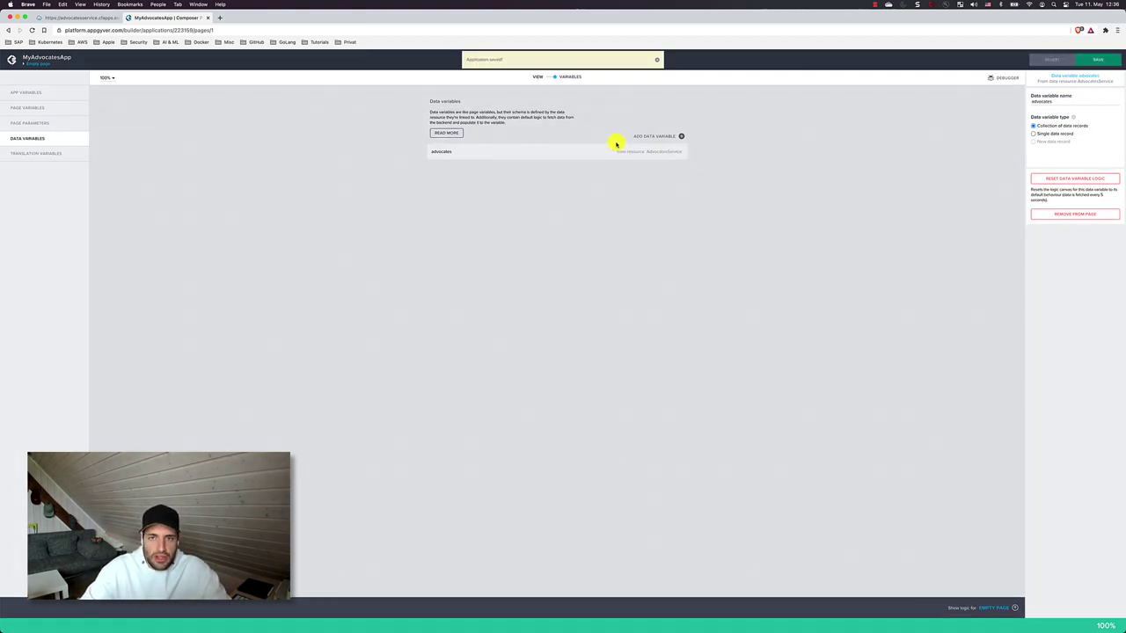
# Step: Return to the page's layout view and bind Row 1's Repeat with property to the advocates data variable
pyautogui.click(551, 79)
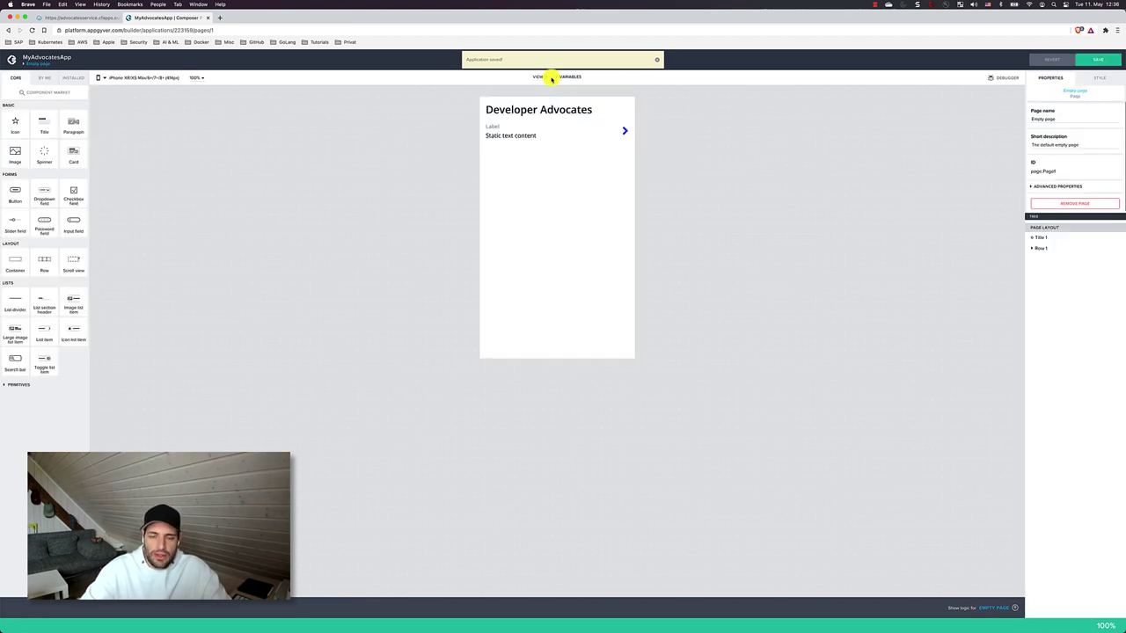
pyautogui.click(1037, 248)
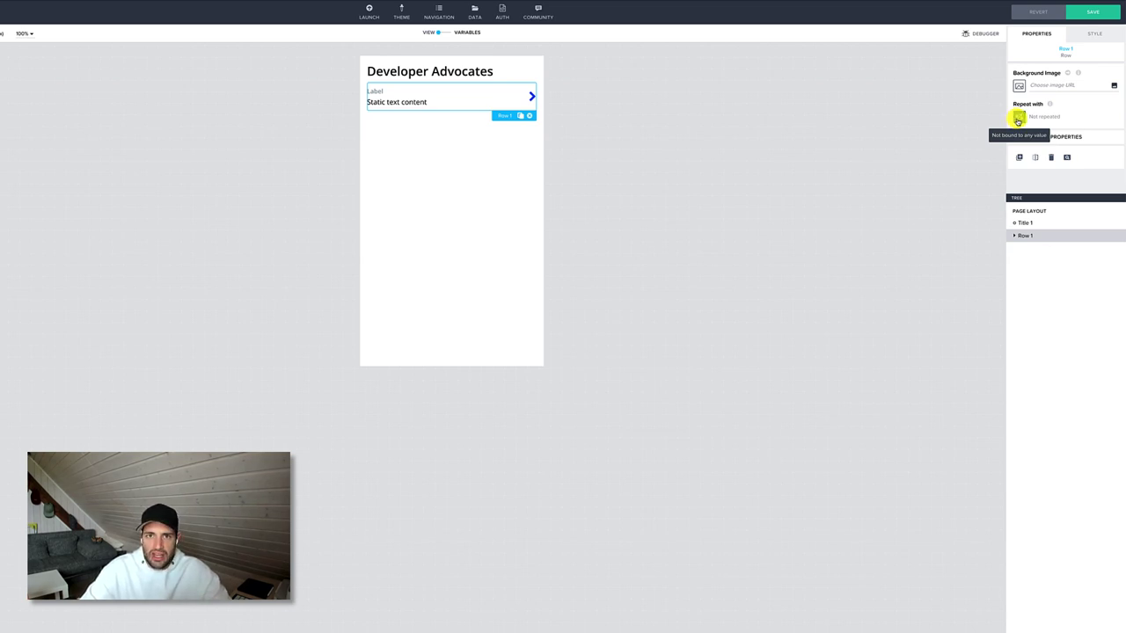
pyautogui.click(1017, 120)
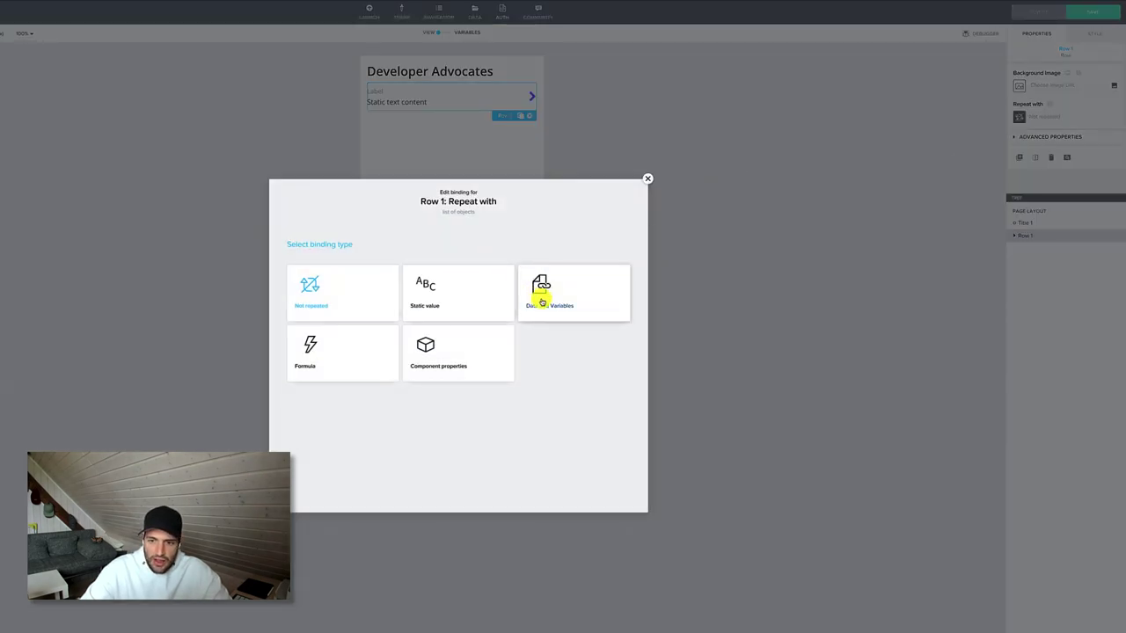
pyautogui.click(574, 291)
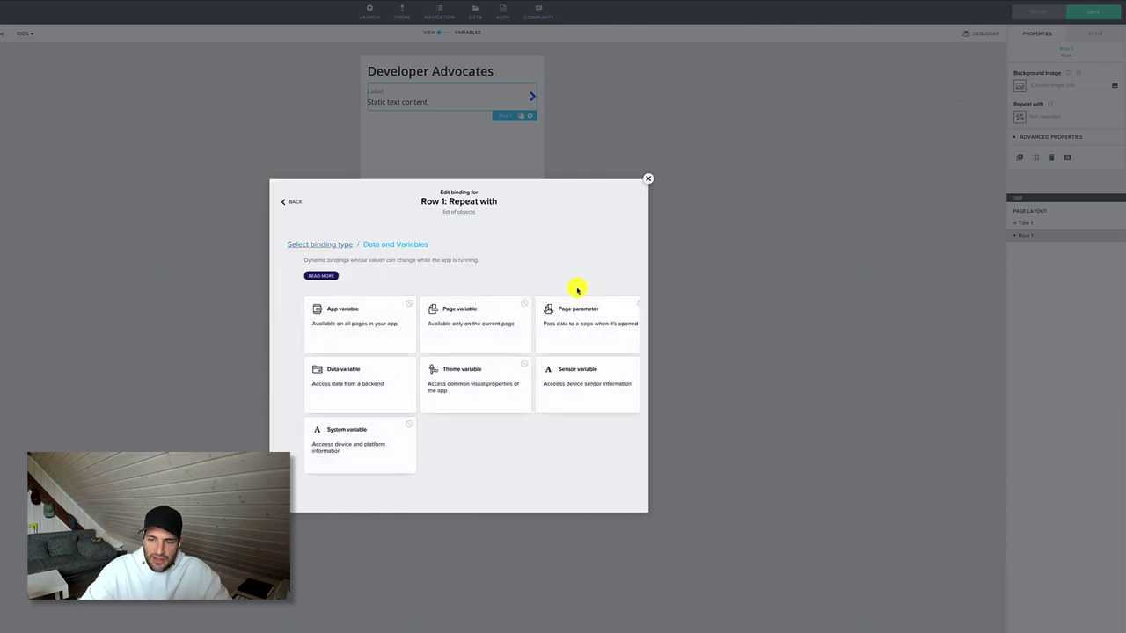
pyautogui.click(379, 376)
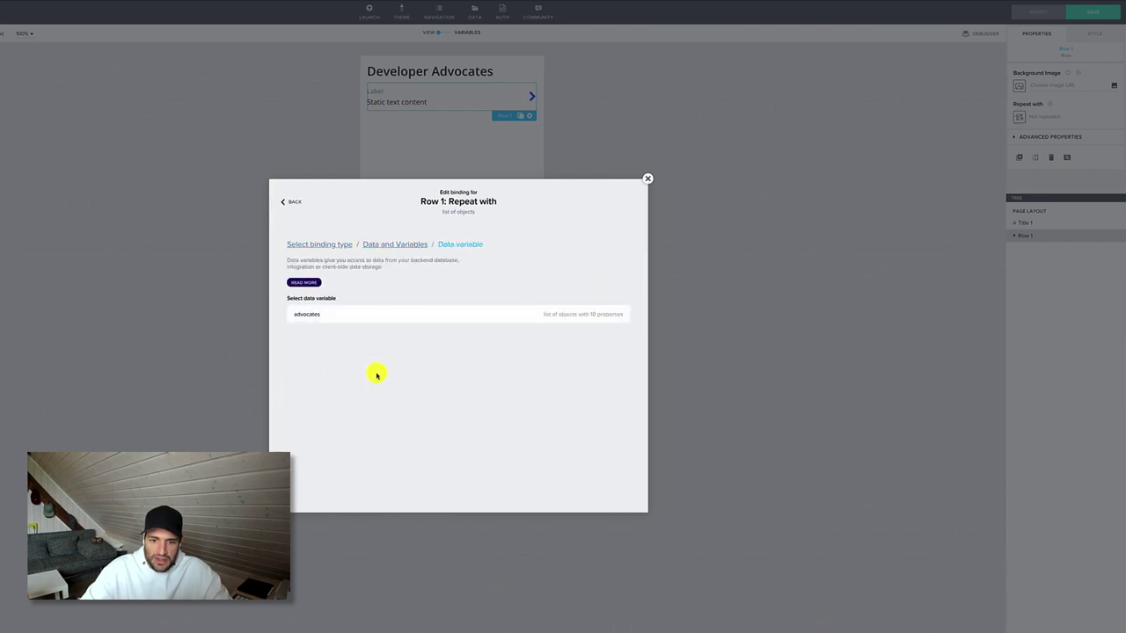
pyautogui.click(397, 314)
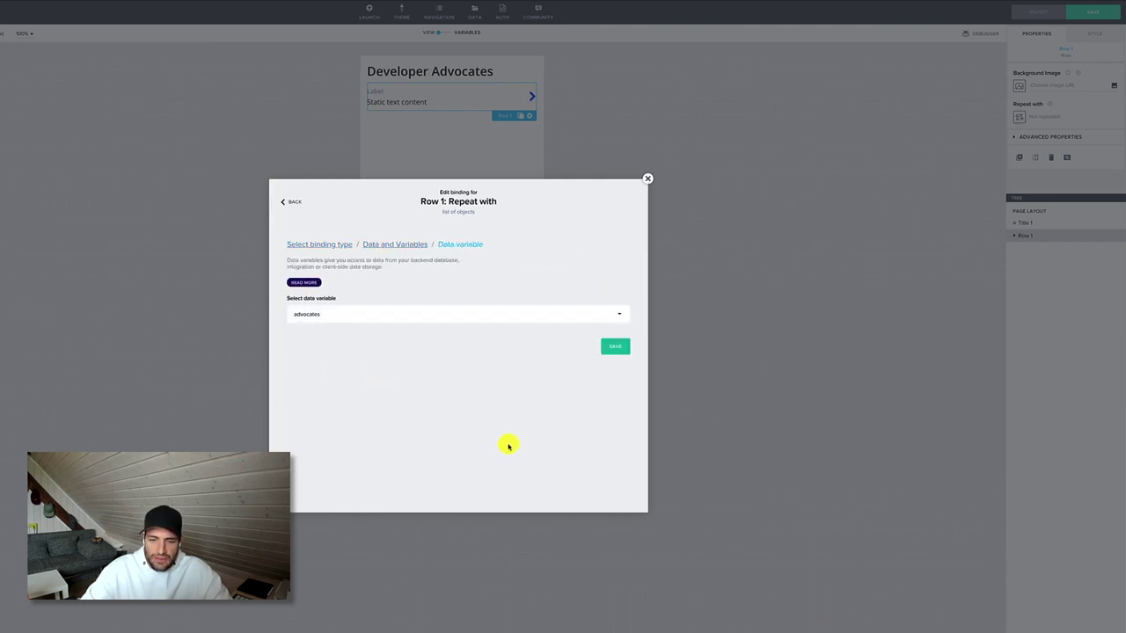
pyautogui.click(520, 317)
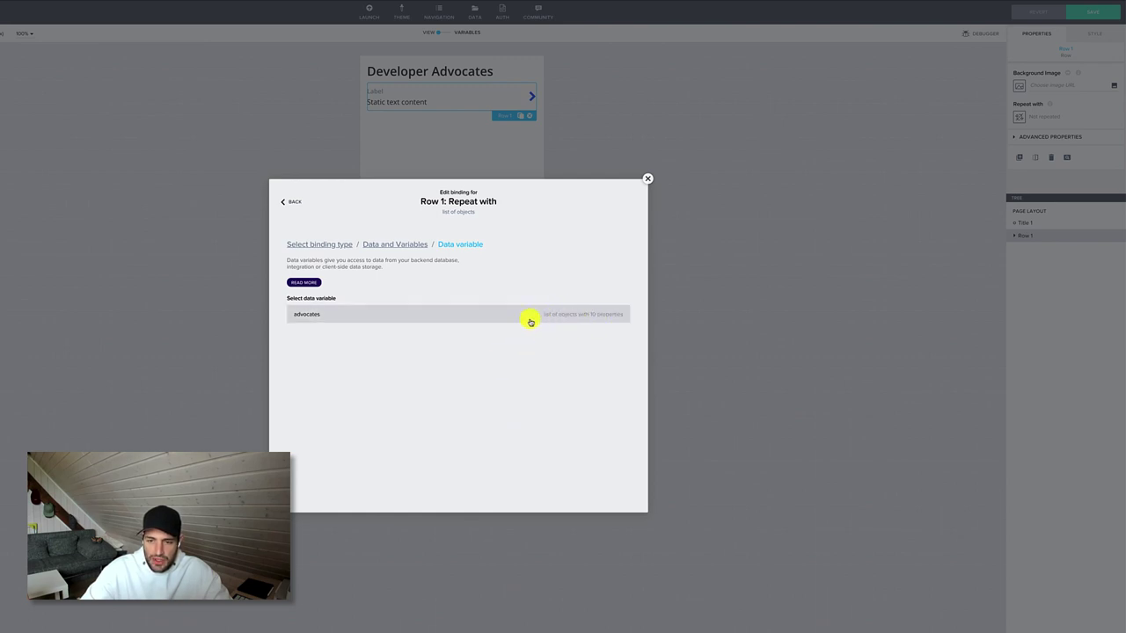
pyautogui.click(489, 316)
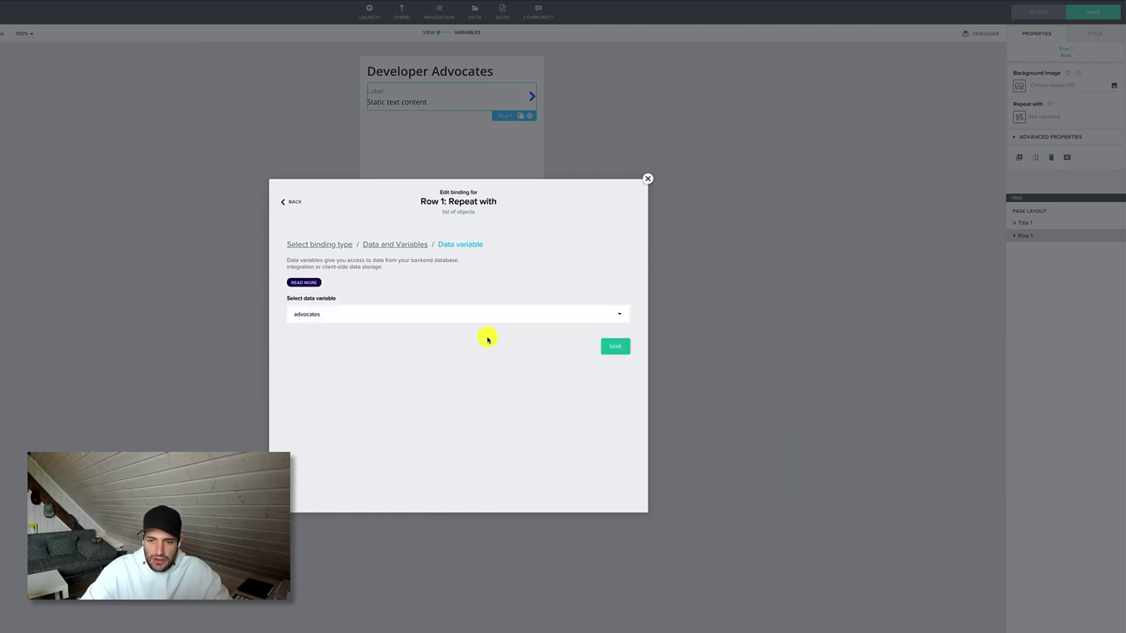
pyautogui.click(605, 347)
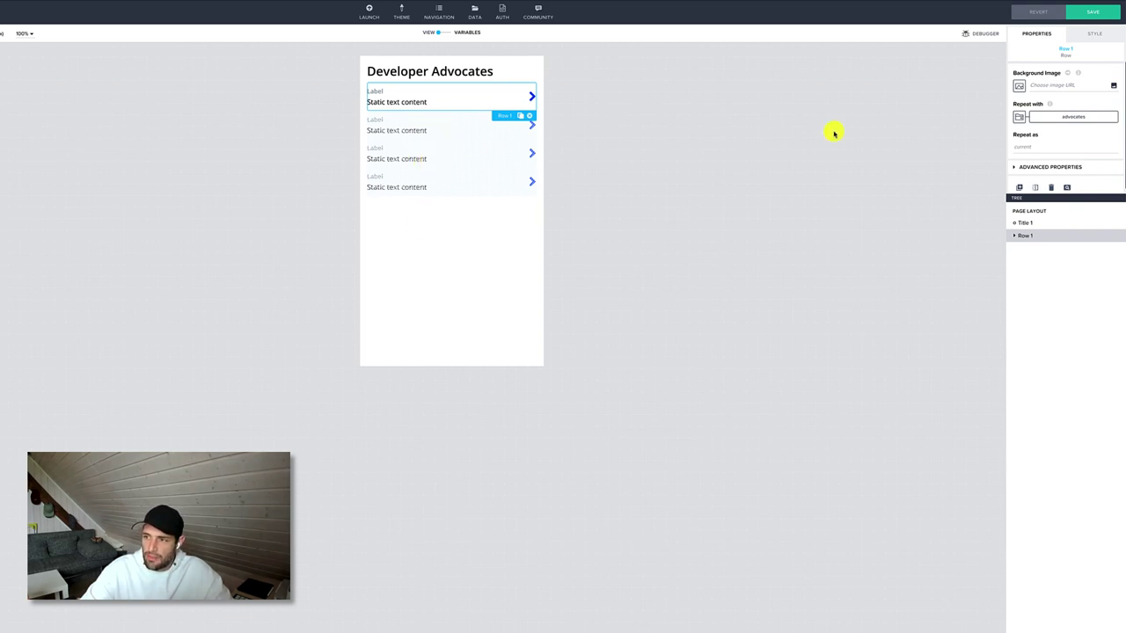
# Step: Select the static text field inside Cell #1 of Row 1 and set its label to a sample first name
pyautogui.click(1015, 238)
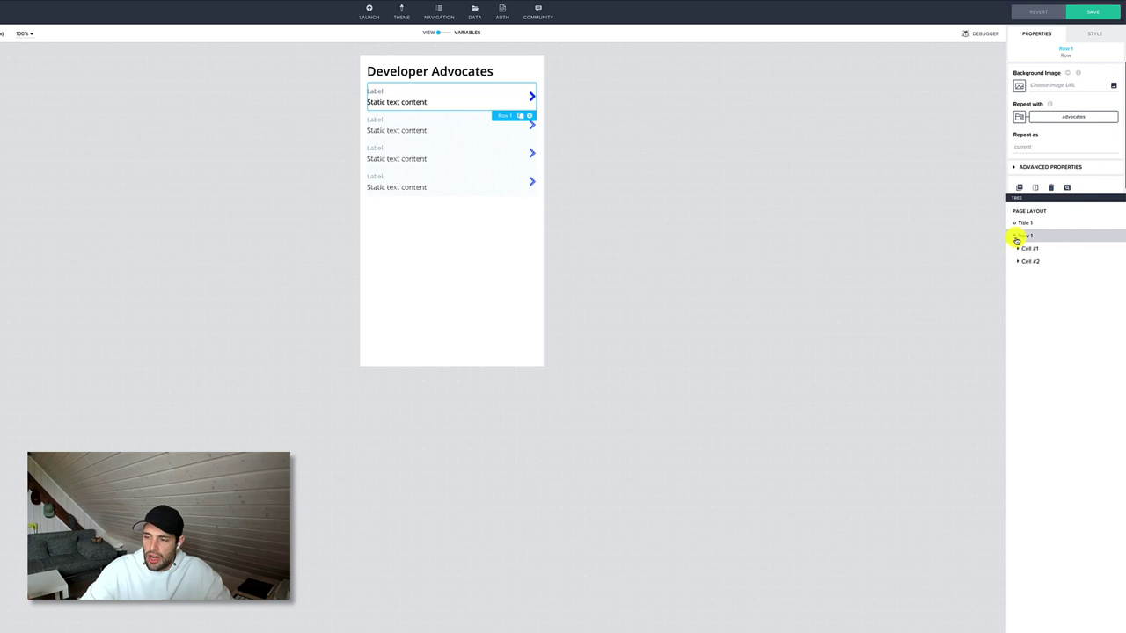
pyautogui.click(1017, 249)
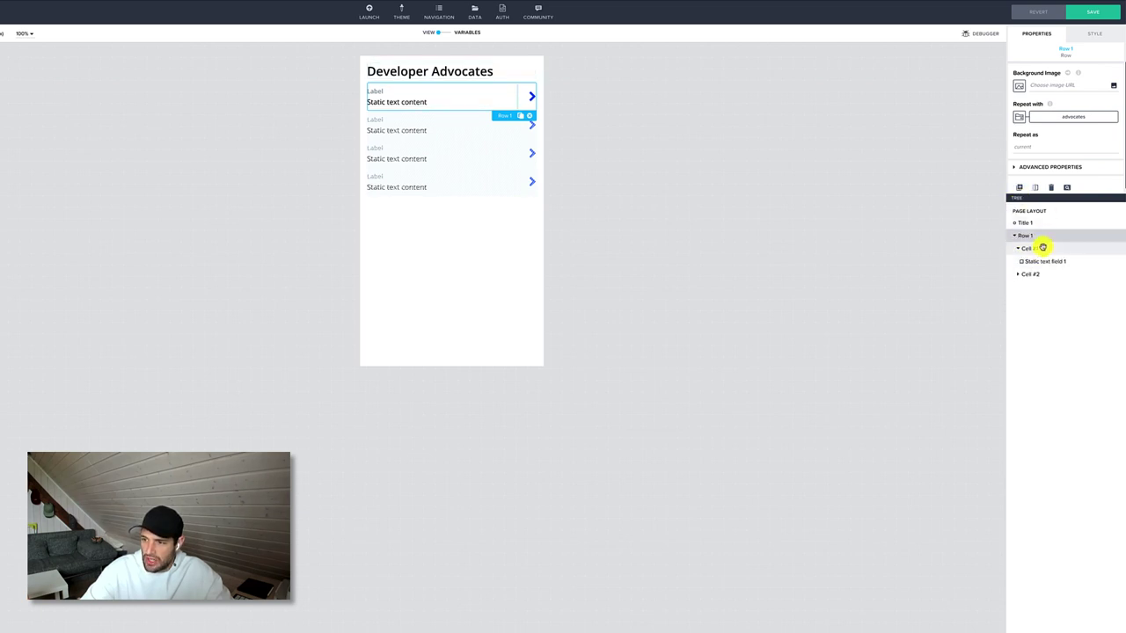
pyautogui.click(1045, 264)
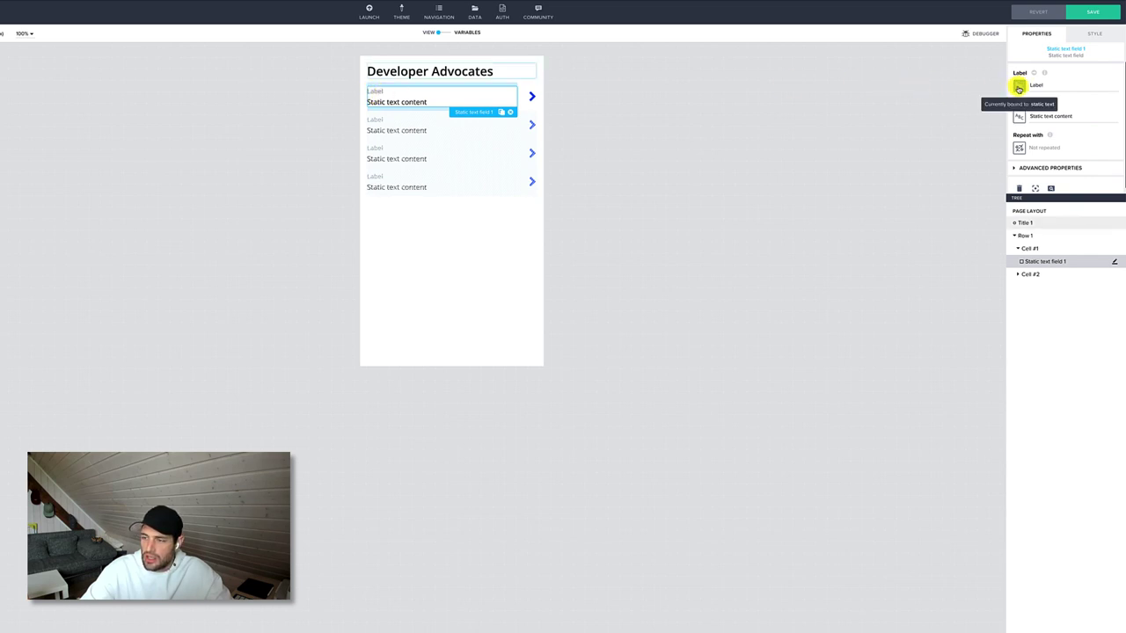
pyautogui.click(1044, 88)
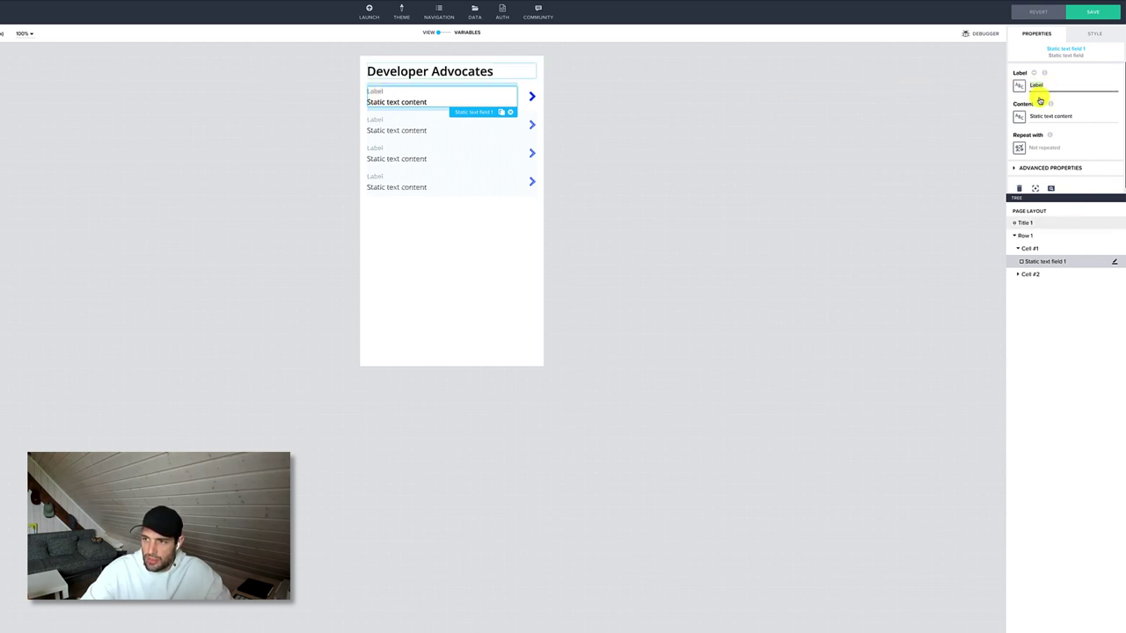
pyautogui.write('Kevin')
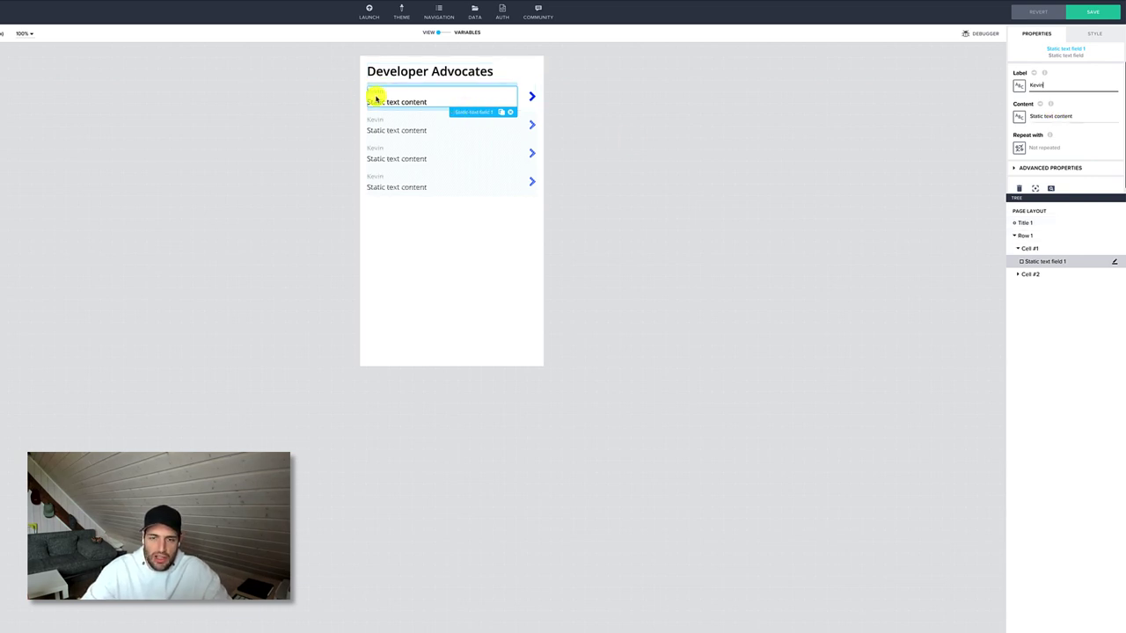
# Step: Change the label's binding type to Formula and clear the existing expression
pyautogui.click(1016, 86)
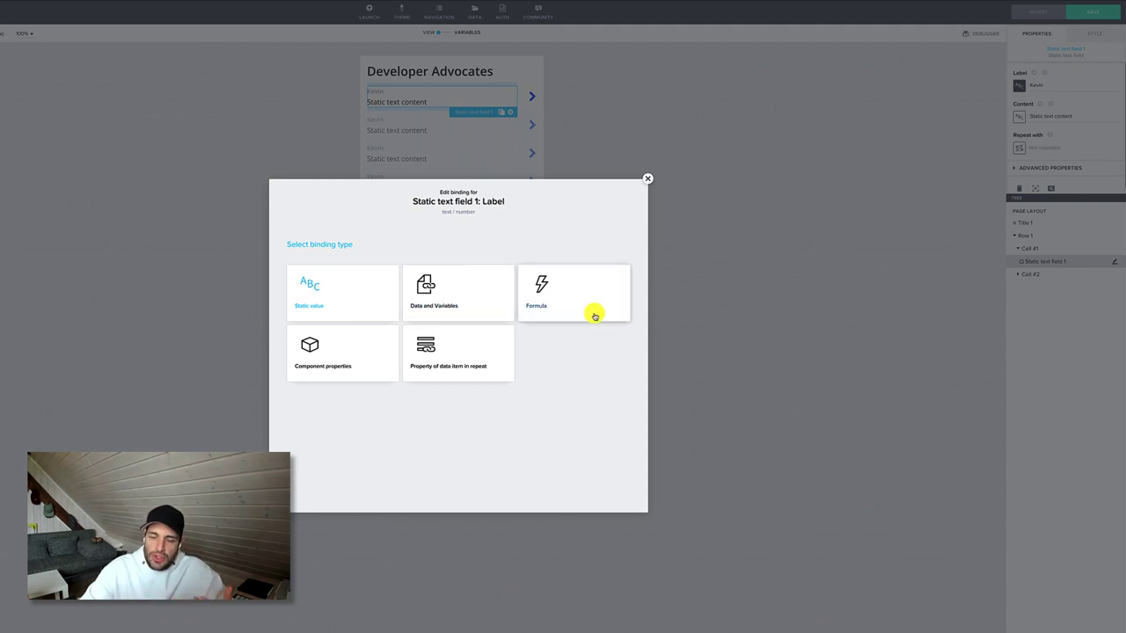
pyautogui.click(559, 299)
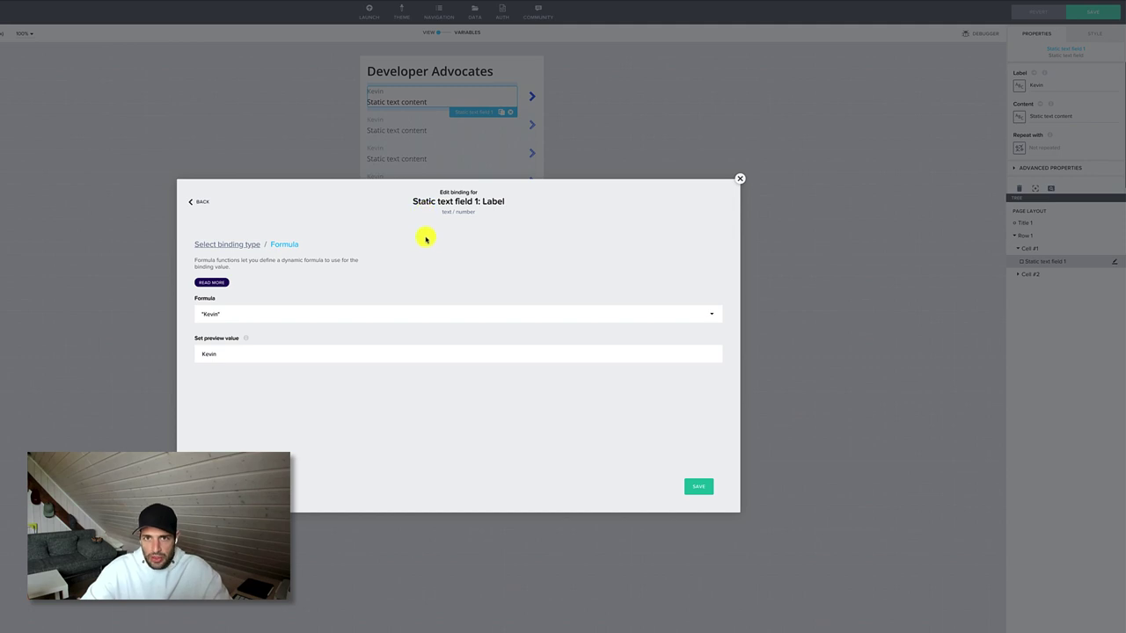
pyautogui.click(421, 319)
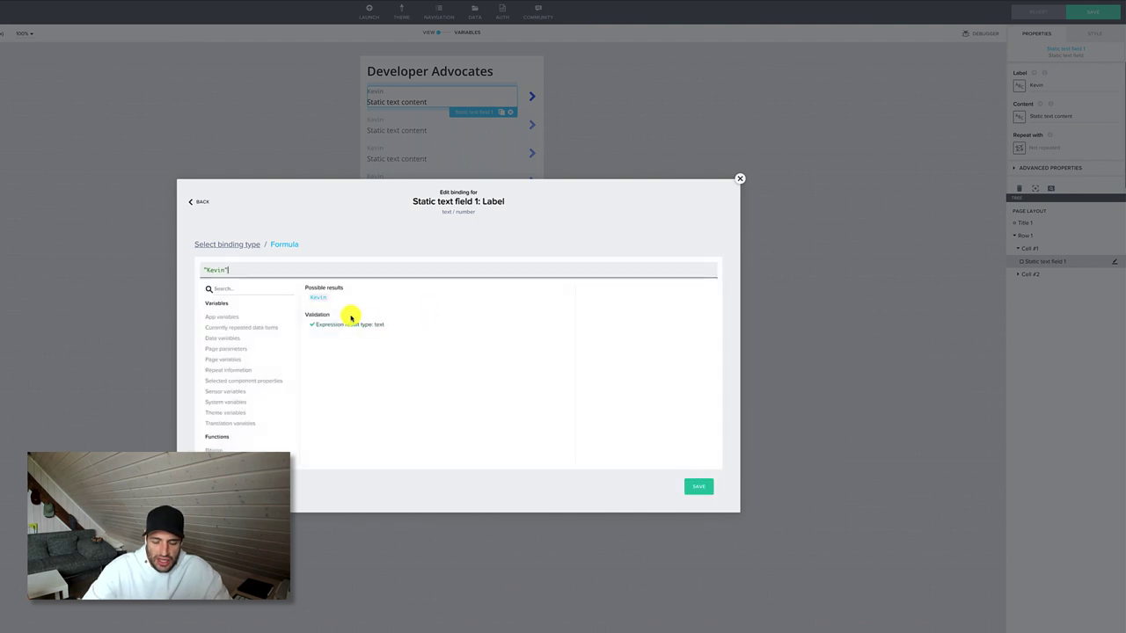
pyautogui.hotkey('ctrl', 'a')
pyautogui.press('BackSpace')
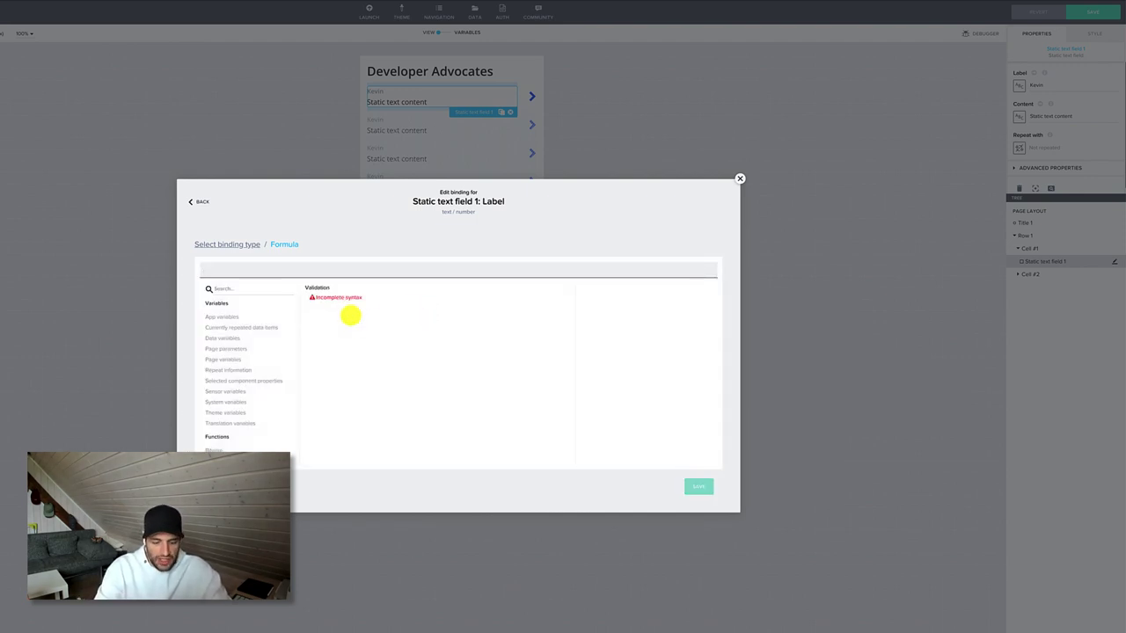
# Step: Enter current.firstName followed by a plus sign in the label formula, checking the property name in the service's JSON response
pyautogui.write('current.')
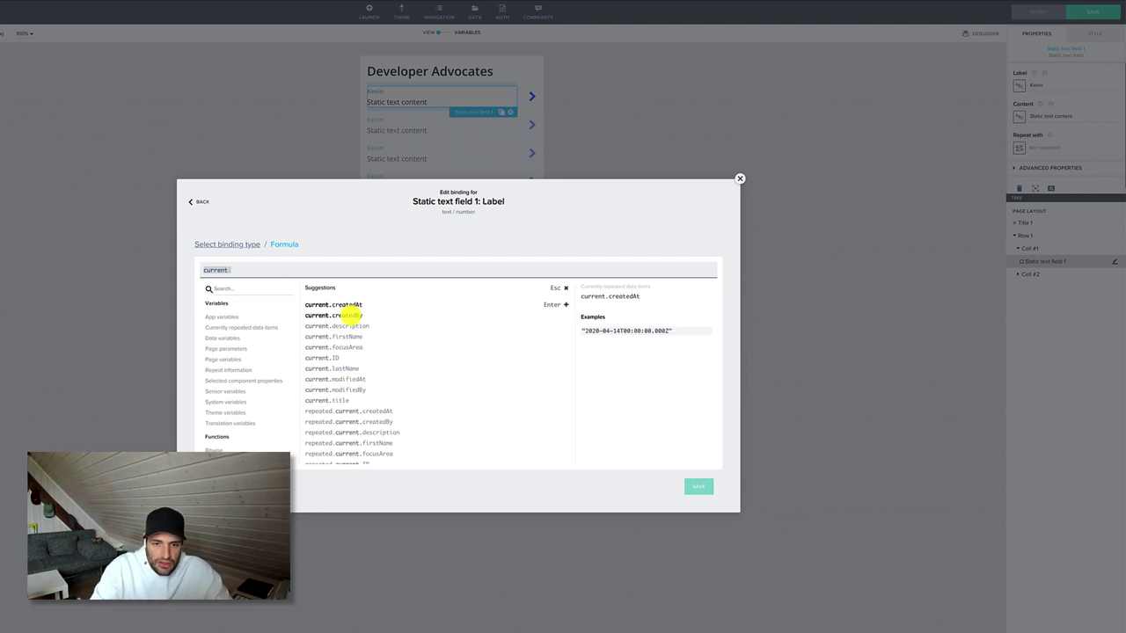
pyautogui.write('fir')
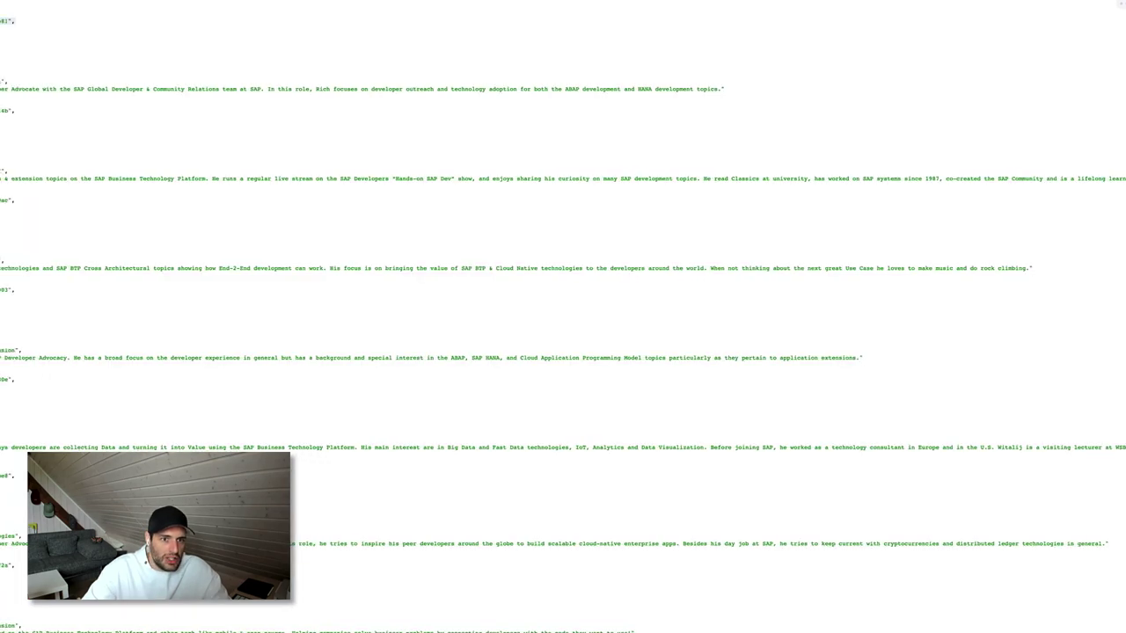
pyautogui.hscroll(-3, 150, 83)
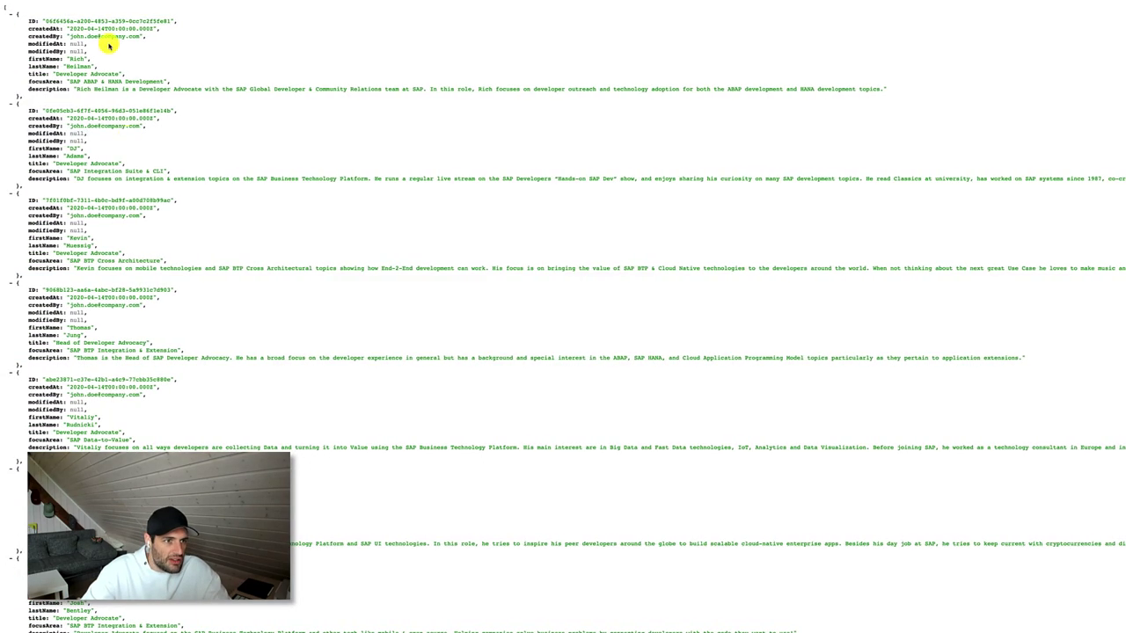
pyautogui.click(44, 66)
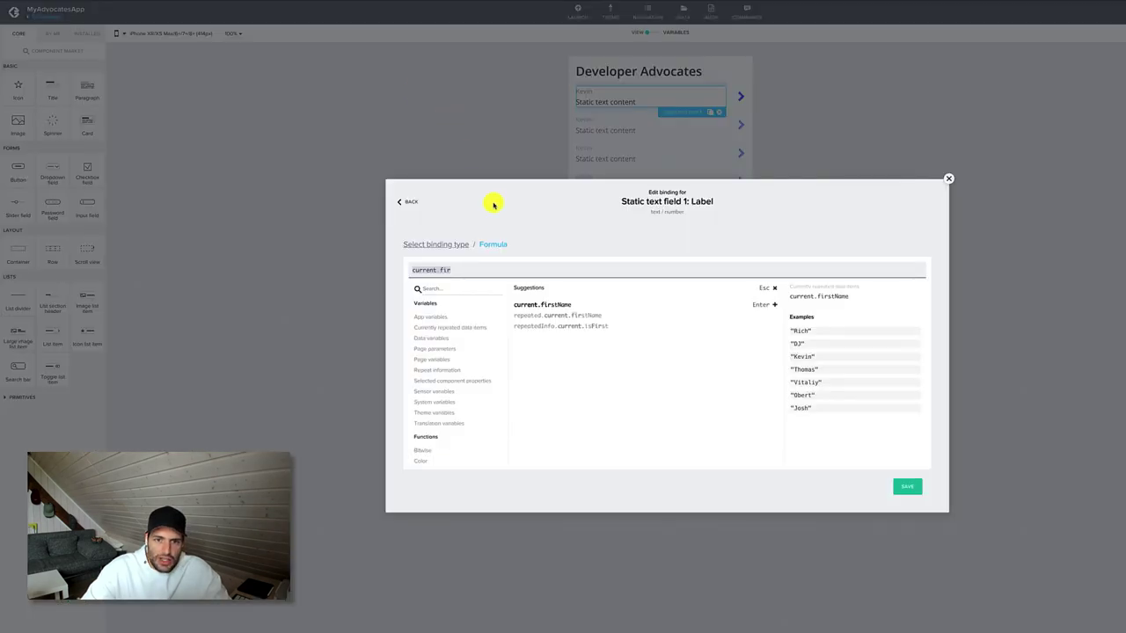
pyautogui.write('st')
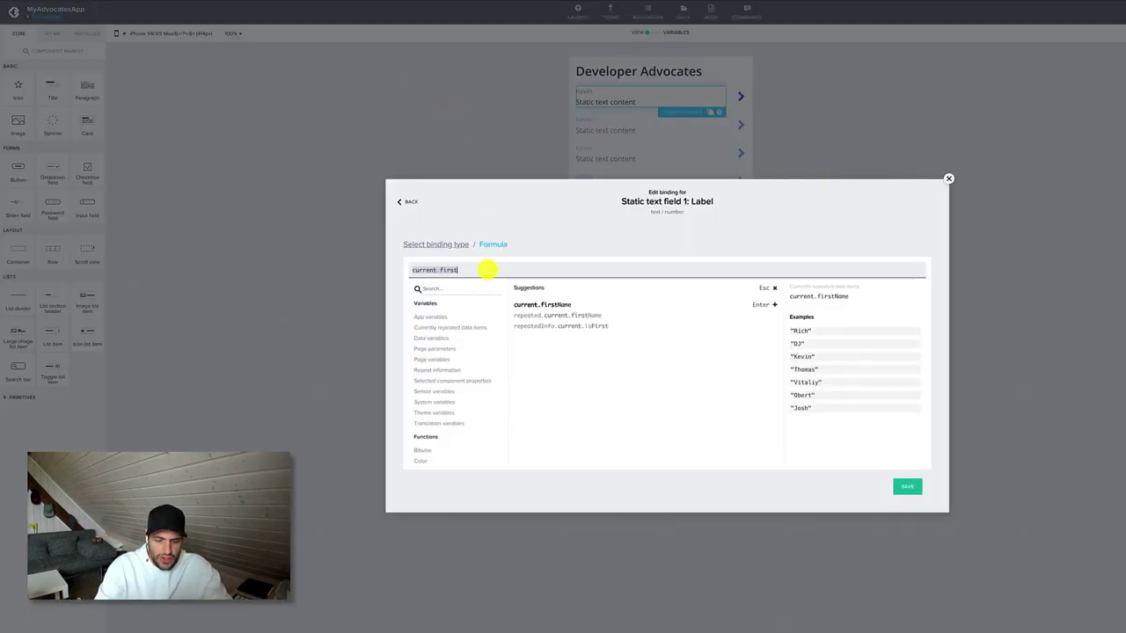
pyautogui.write('Name +')
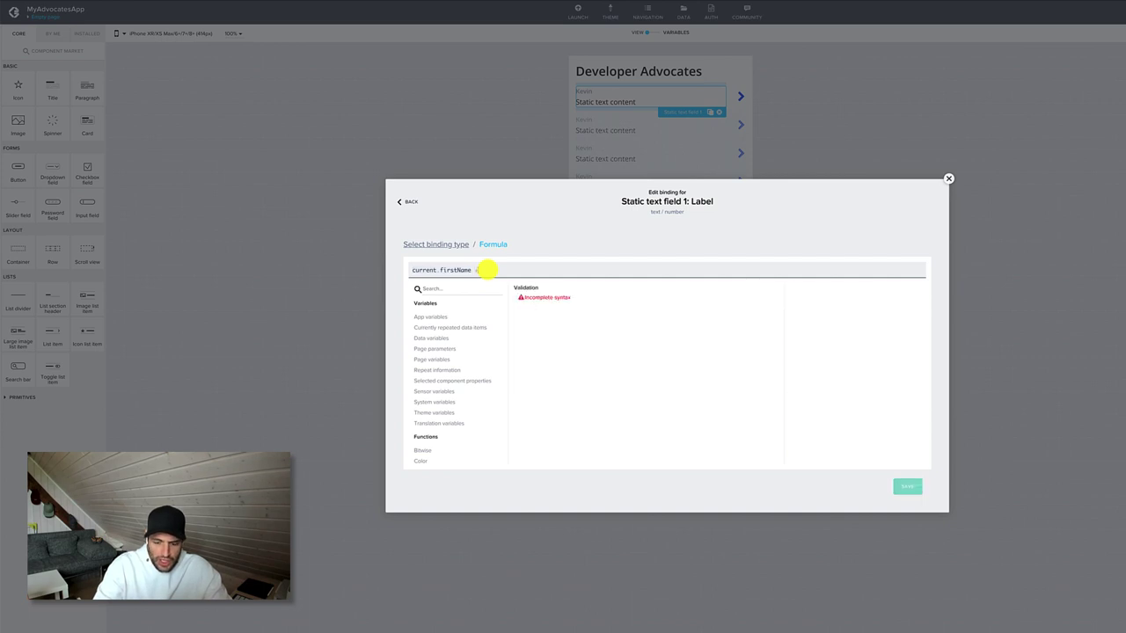
# Step: Complete the label formula as current.firstName + " " + current.lastName and save the expression
pyautogui.write(" '")
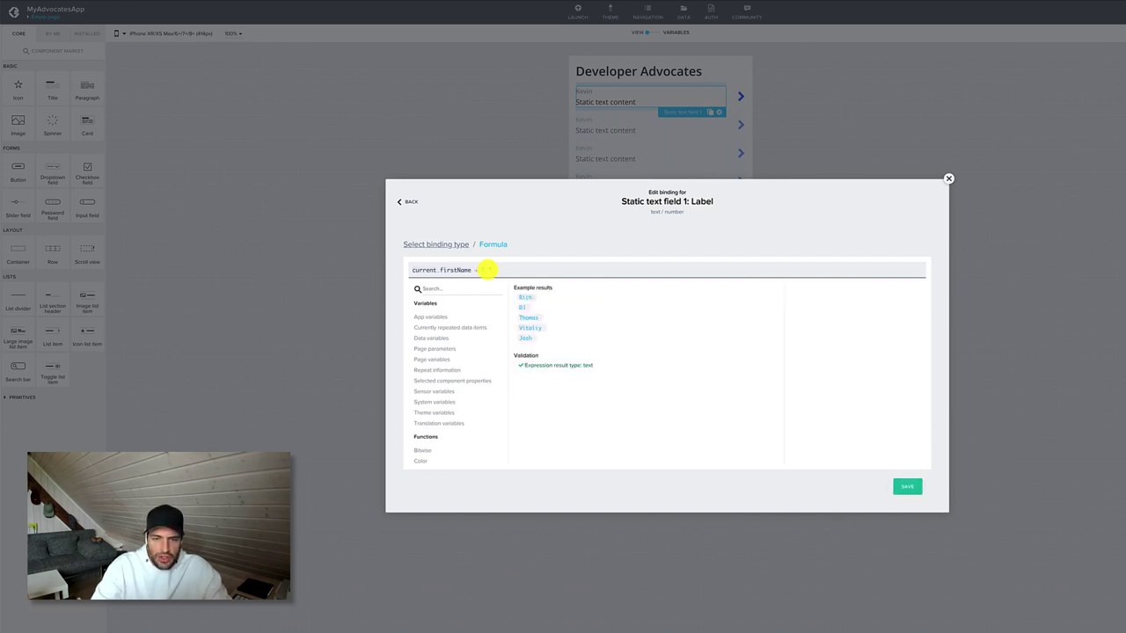
pyautogui.write('+ ')
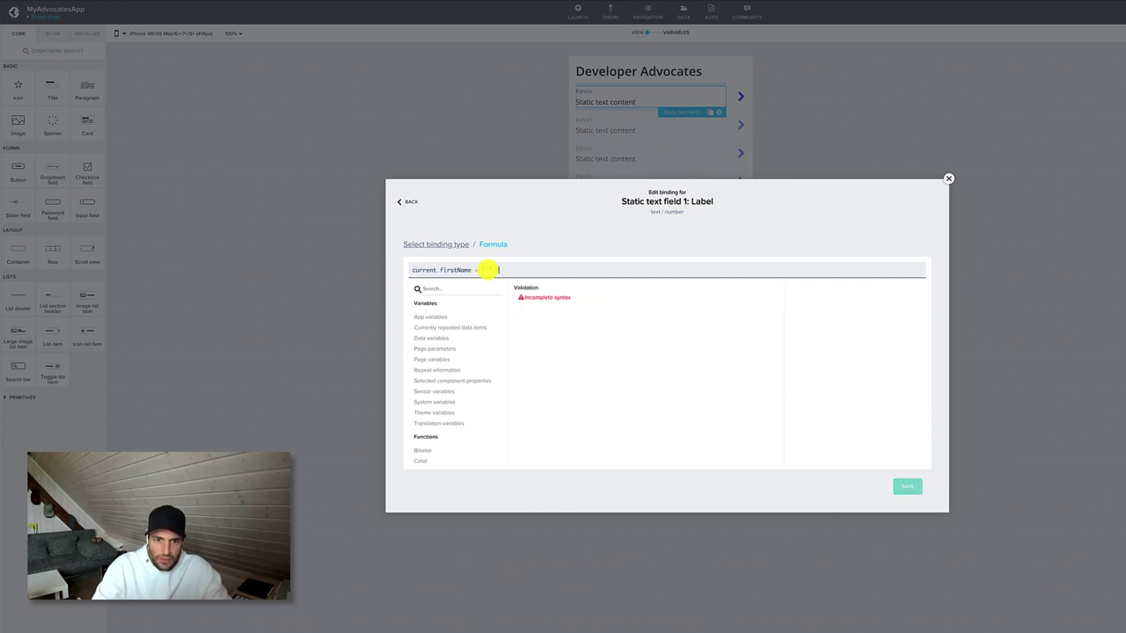
pyautogui.write('"')
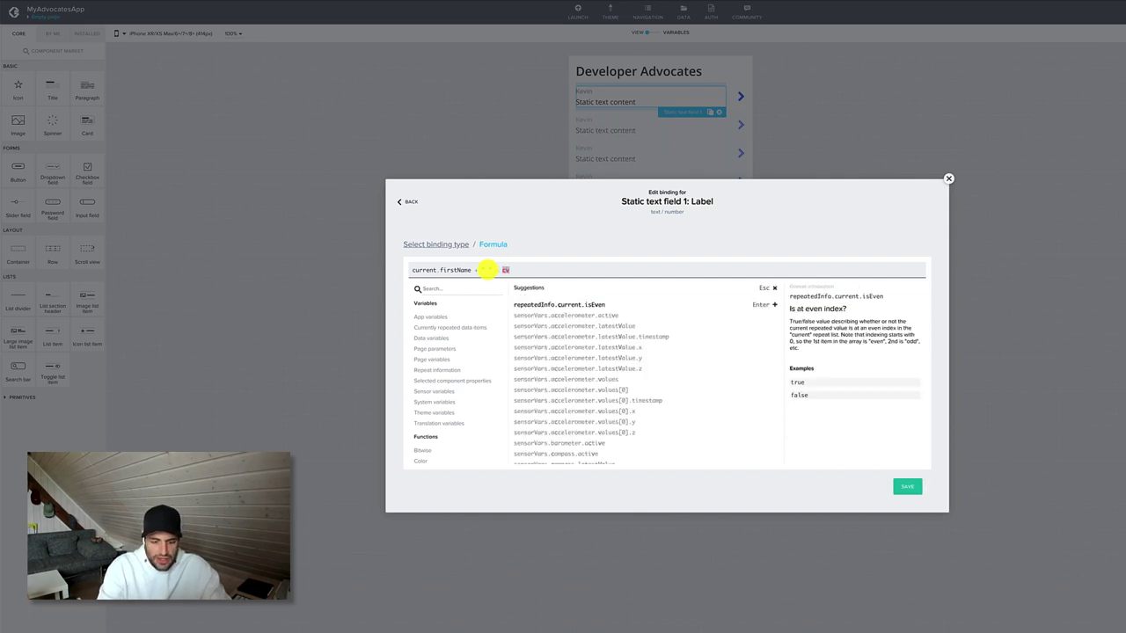
pyautogui.press('BackSpace')
pyautogui.press('BackSpace')
pyautogui.write('curre')
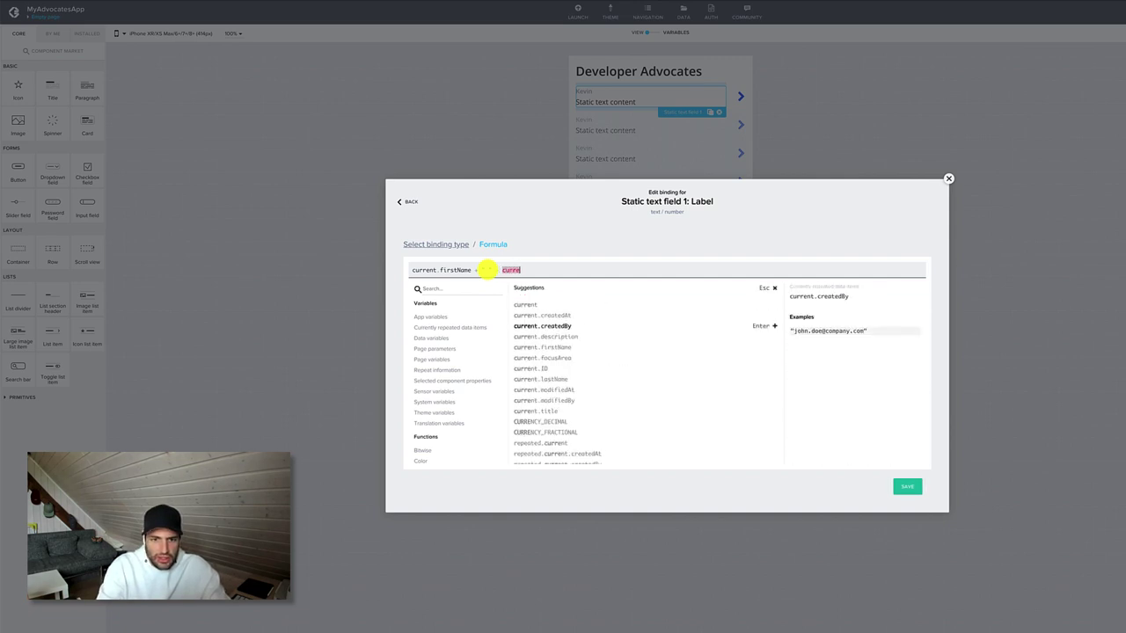
pyautogui.write('nt.las')
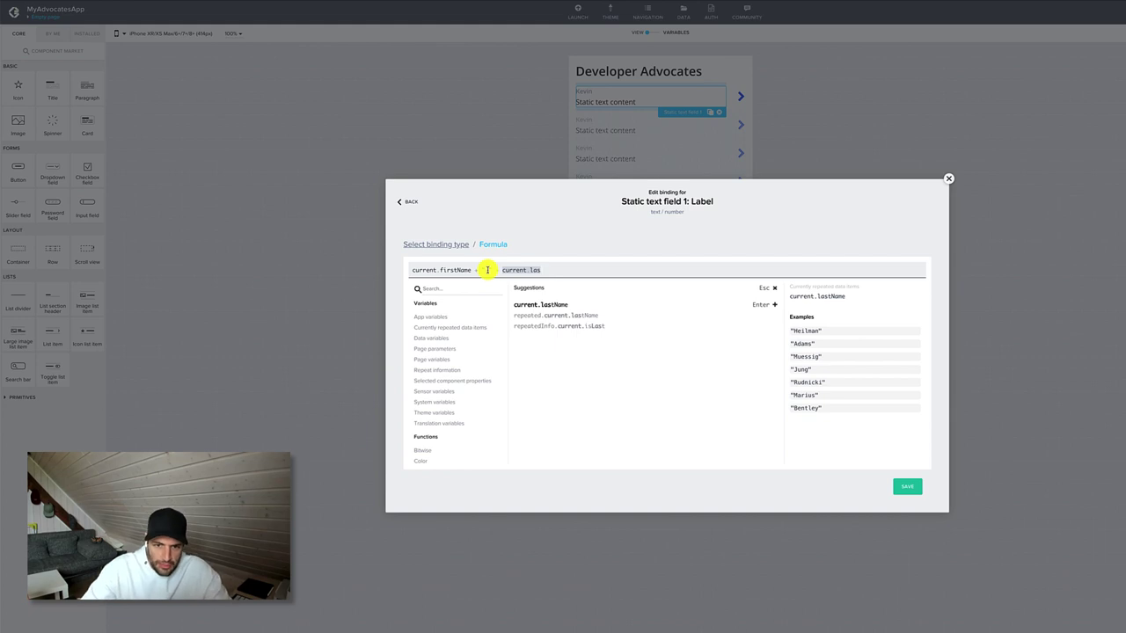
pyautogui.click(531, 306)
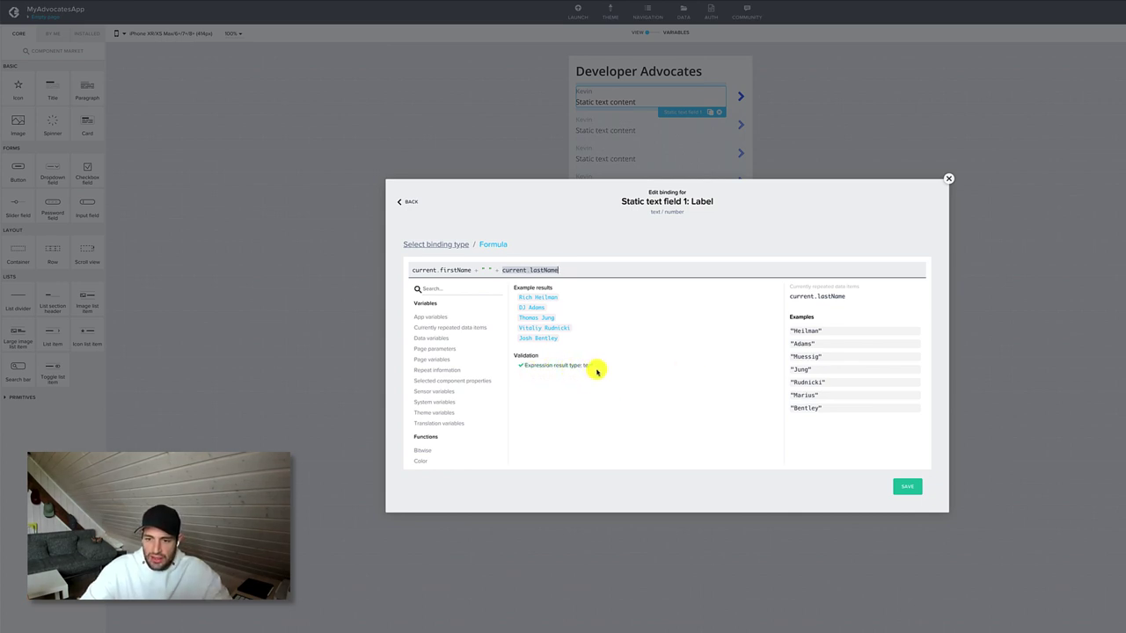
pyautogui.click(907, 487)
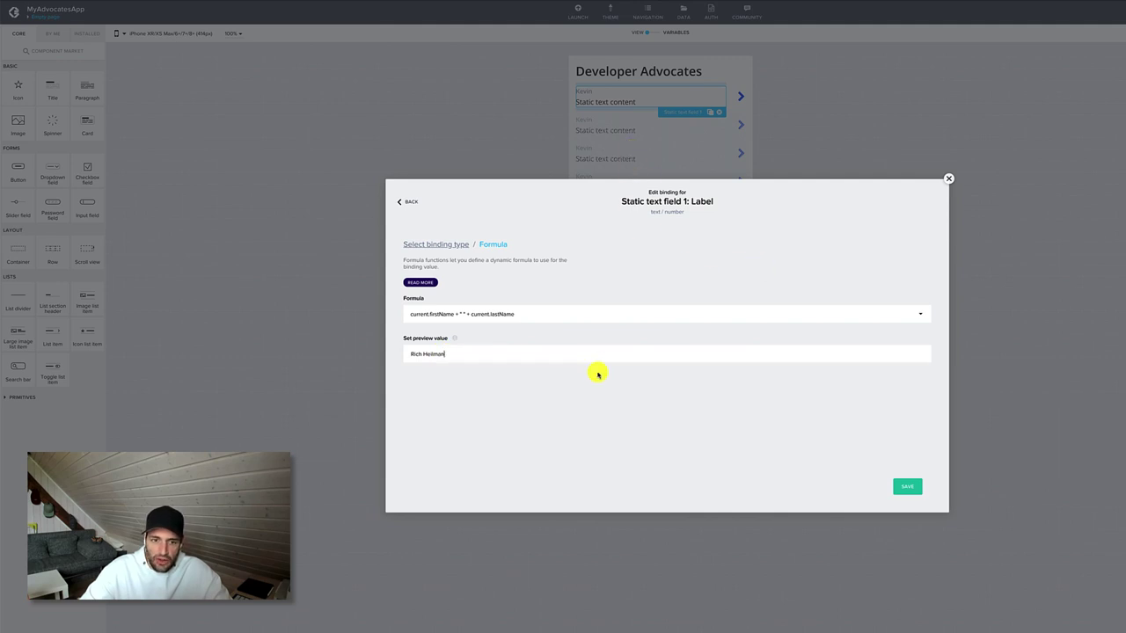
# Step: Clear the preview value of the label's formula binding and save the binding
pyautogui.hotkey('ctrl', 'a')
pyautogui.press('BackSpace')
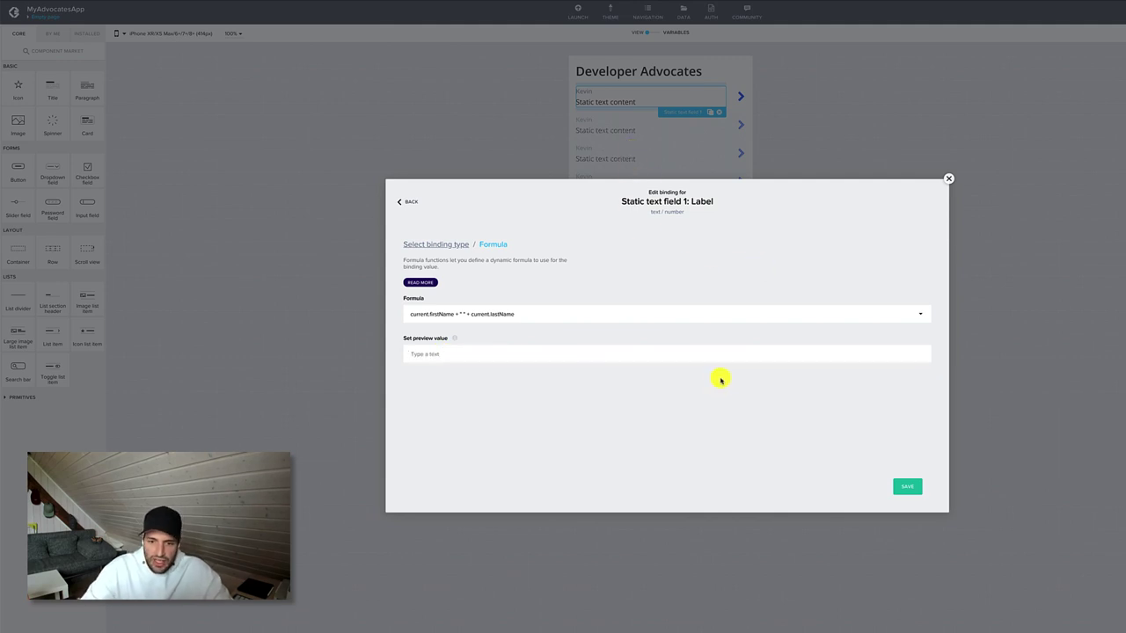
pyautogui.click(918, 489)
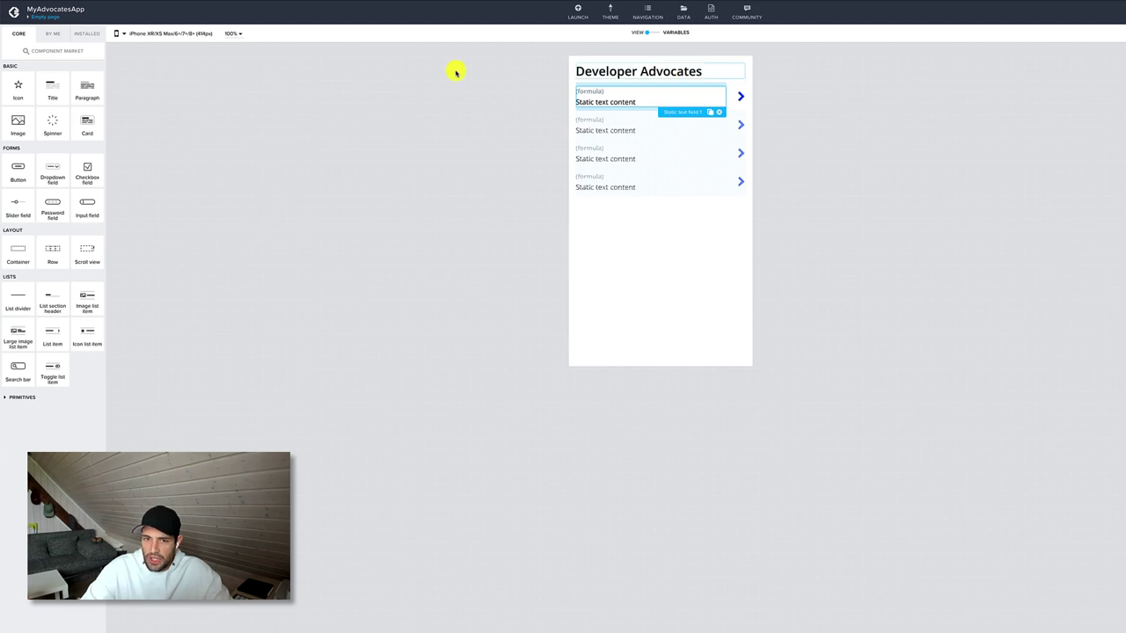
# Step: Bind the static text field's Content to the focusArea property of the current repeat item, checking the property name in the service's JSON response
pyautogui.click(589, 91)
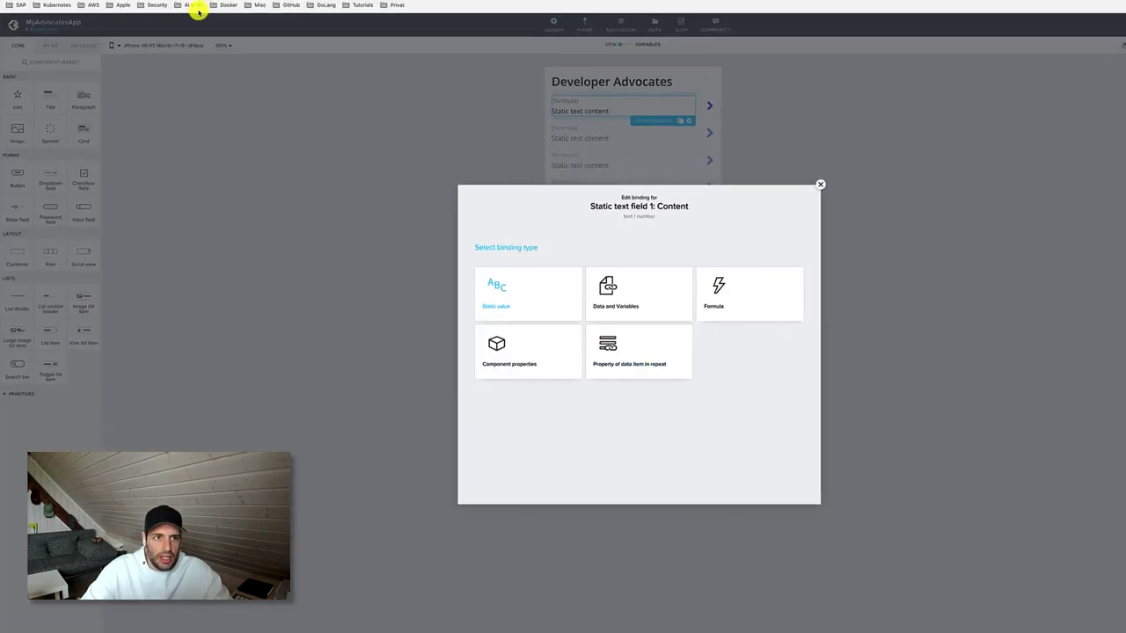
pyautogui.click(89, 0)
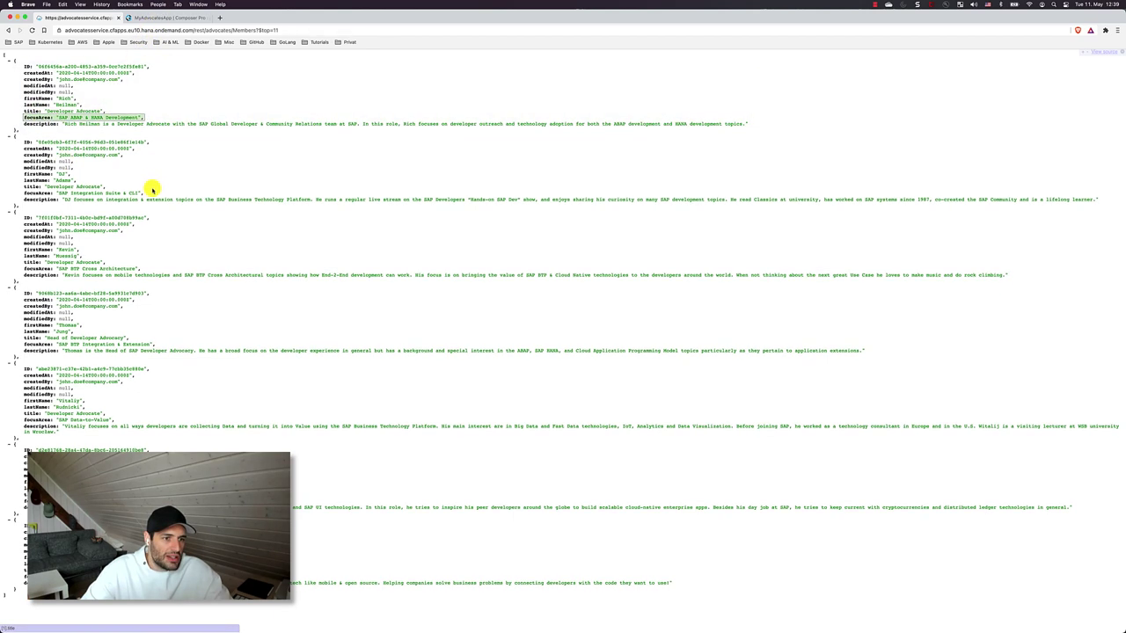
pyautogui.click(175, 17)
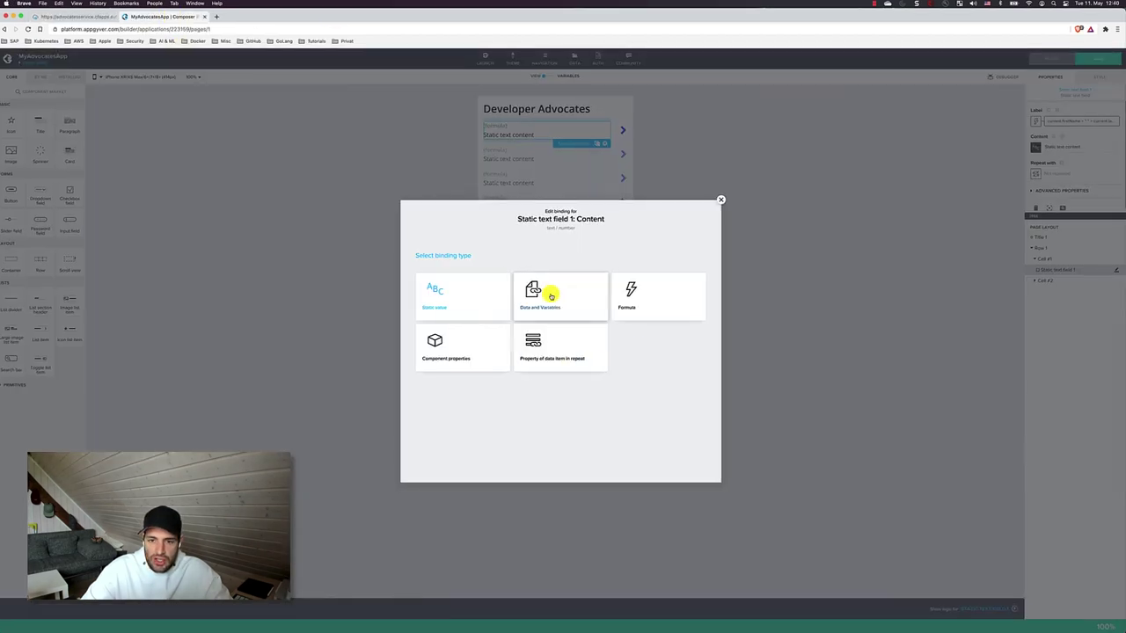
pyautogui.click(550, 297)
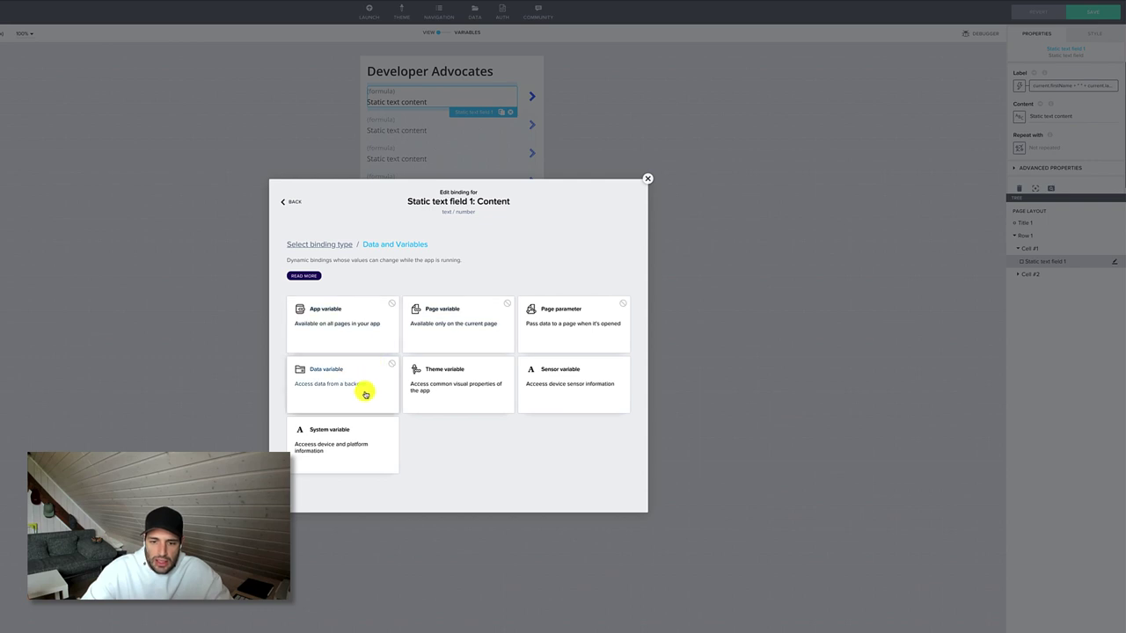
pyautogui.click(299, 204)
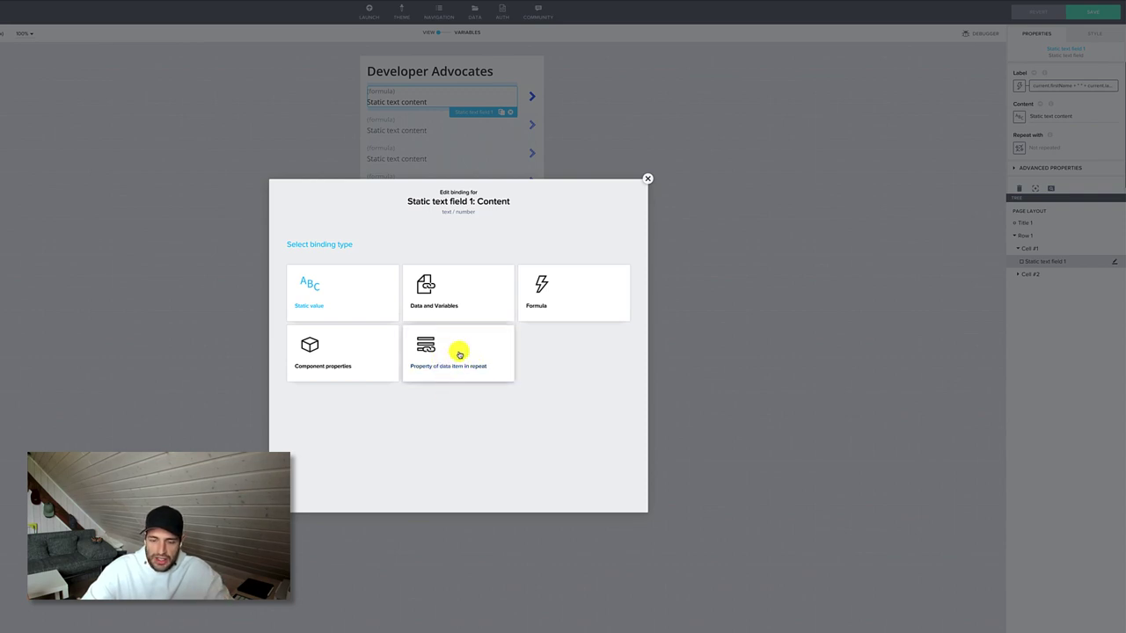
pyautogui.click(463, 355)
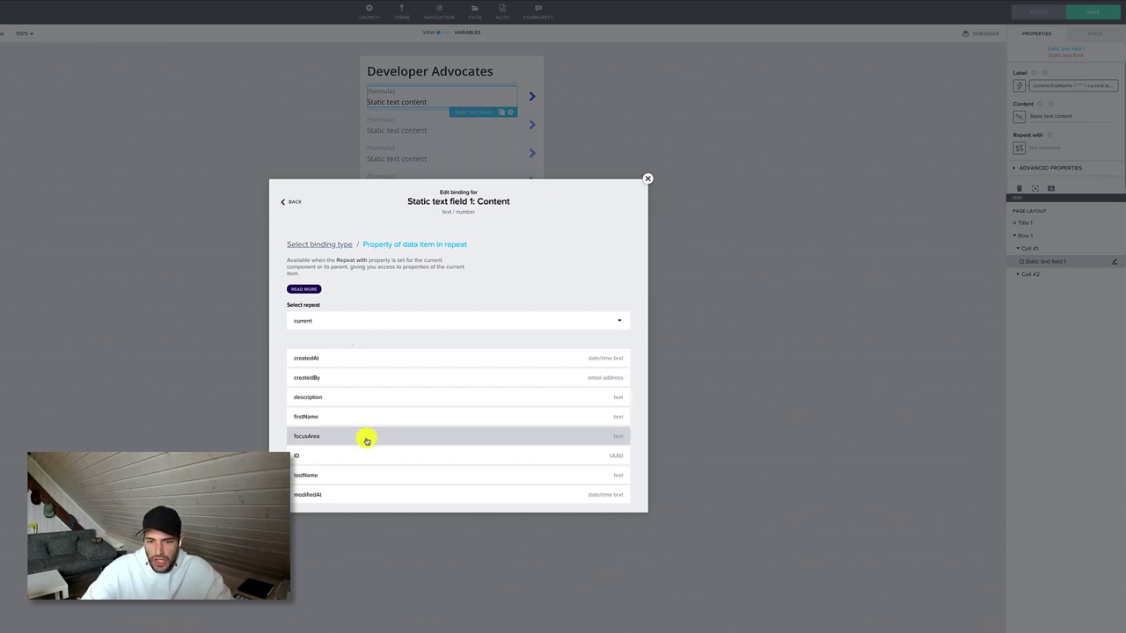
pyautogui.click(367, 441)
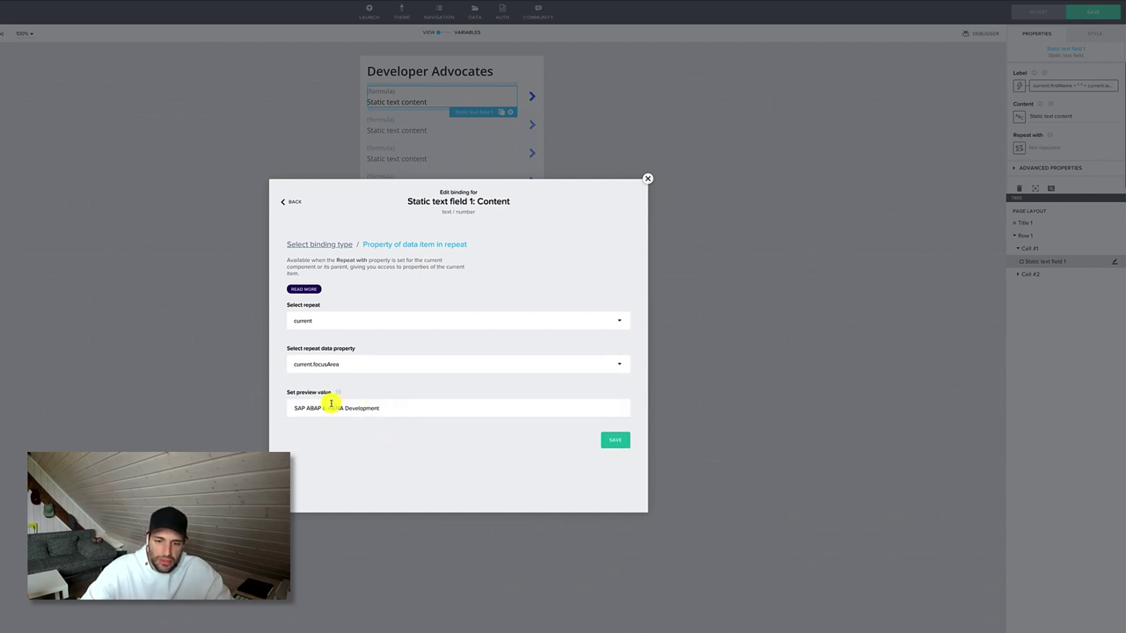
# Step: Clear the preview value of the Content binding and save the binding
pyautogui.click(401, 408)
pyautogui.hotkey('ctrl', 'a')
pyautogui.press('BackSpace')
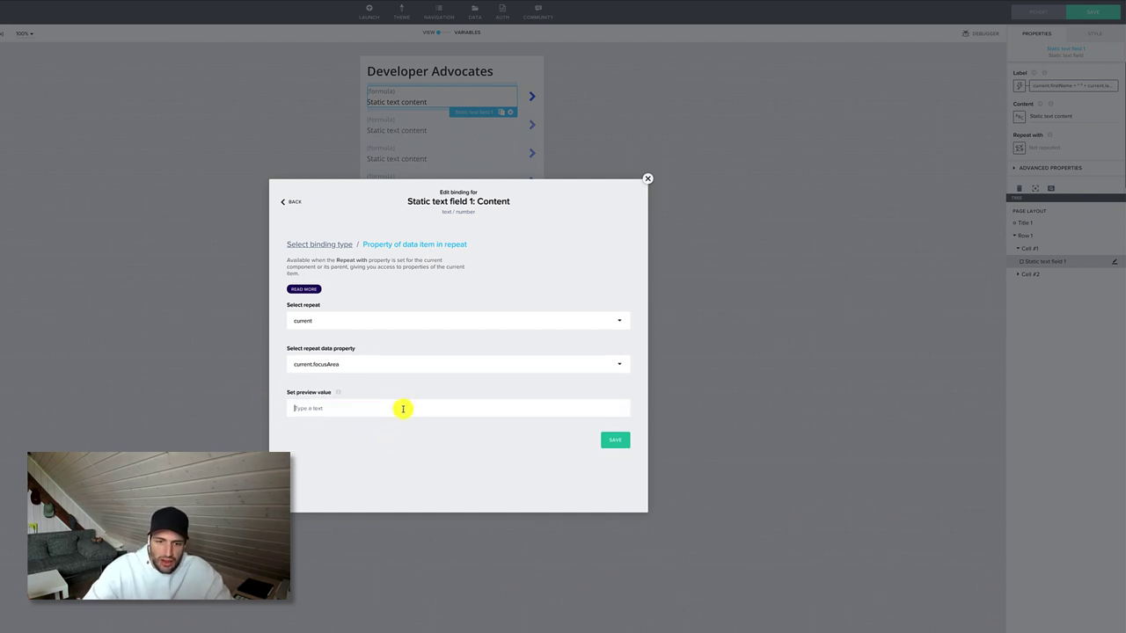
pyautogui.click(613, 441)
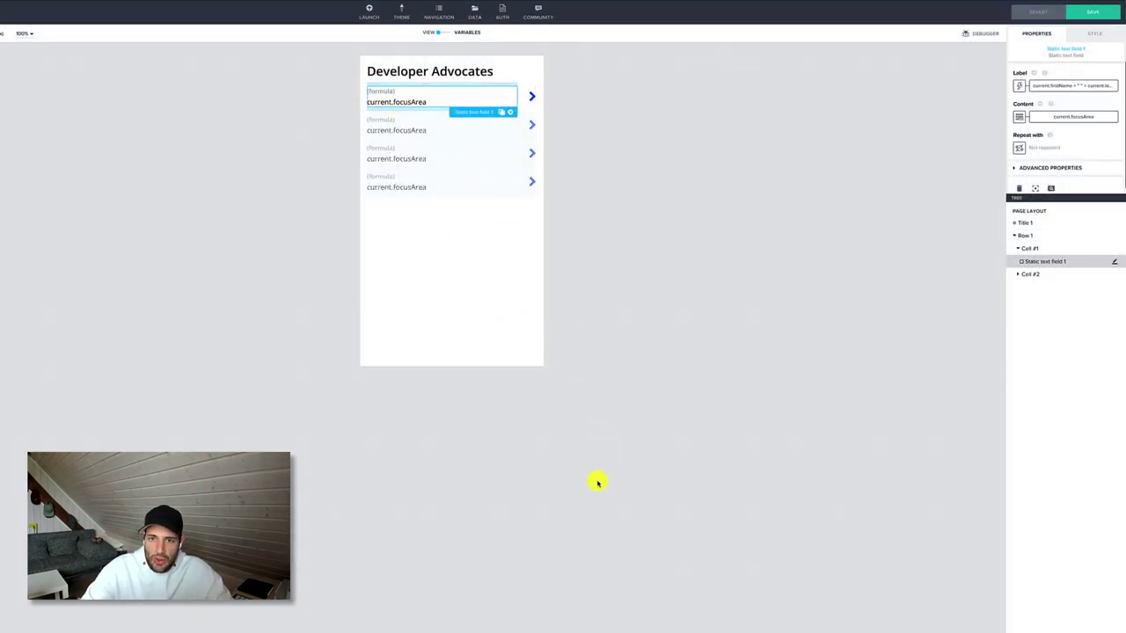
# Step: Add a search bar to the page between the Developer Advocates title and Row 1
pyautogui.click(623, 262)
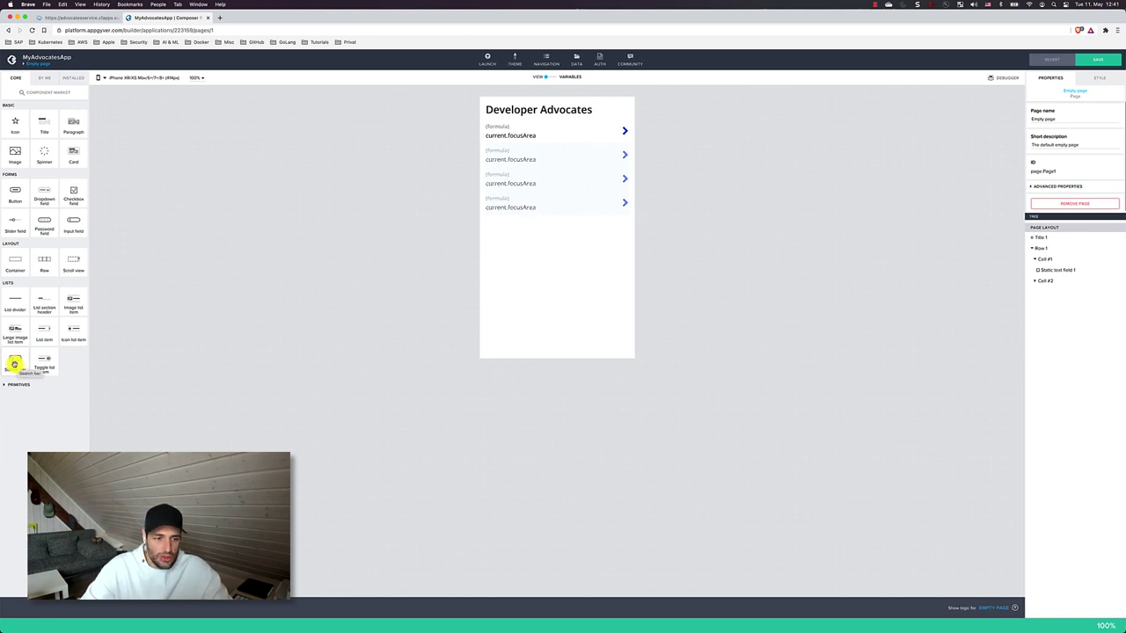
pyautogui.moveTo(14, 363); pyautogui.dragTo(536, 119)
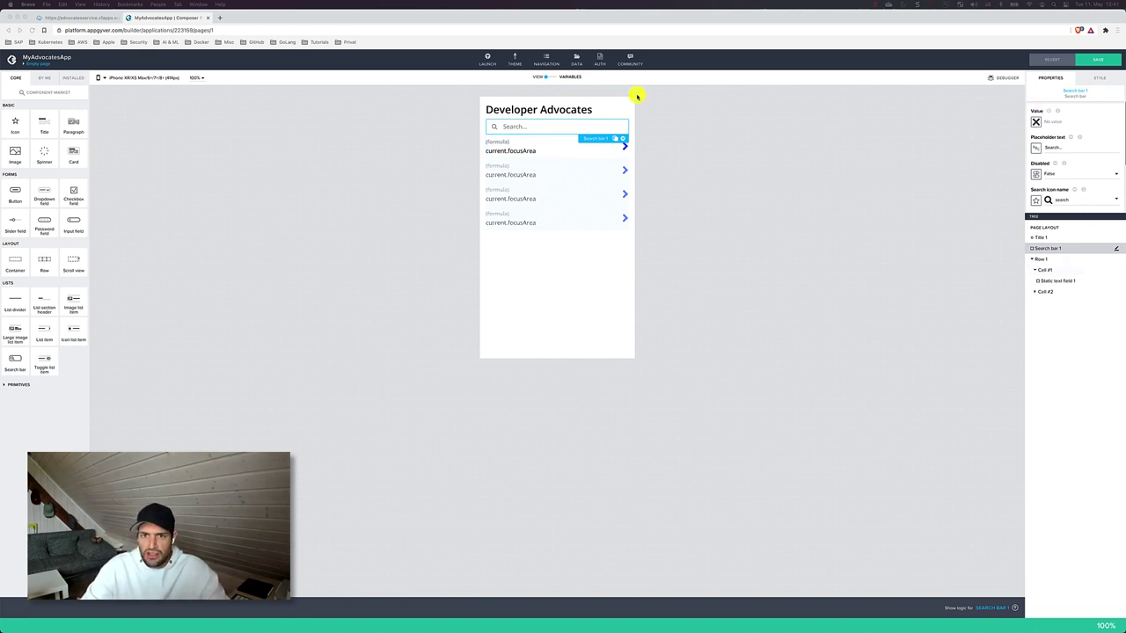
# Step: Add a text page variable named advocatesSearchInput without an example value and save the application
pyautogui.click(548, 77)
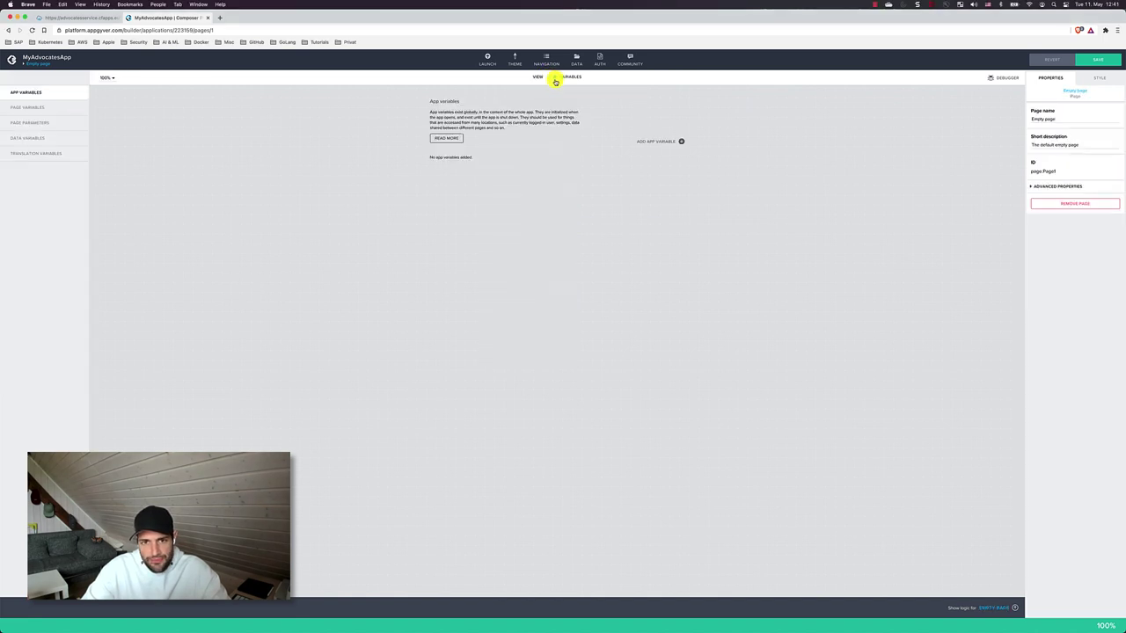
pyautogui.click(46, 109)
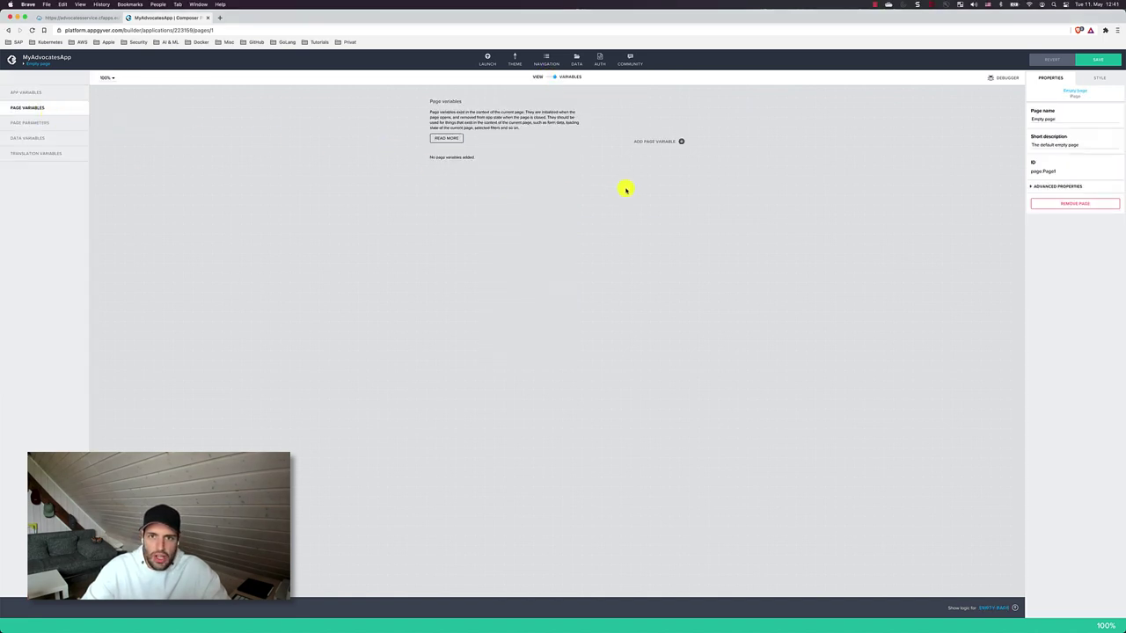
pyautogui.click(680, 144)
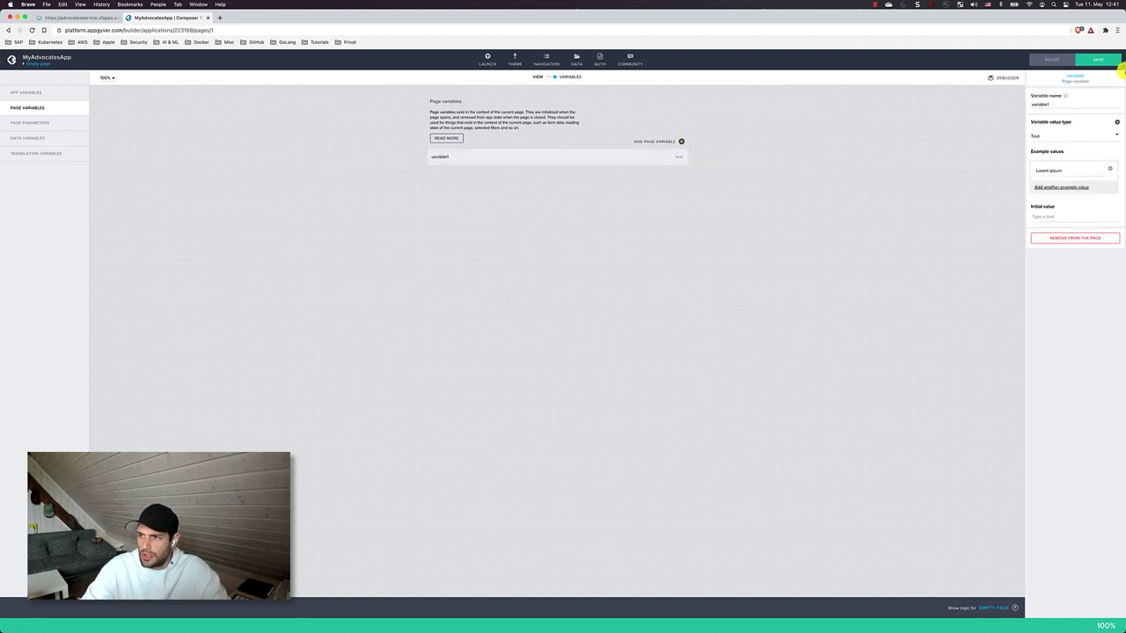
pyautogui.click(1078, 106)
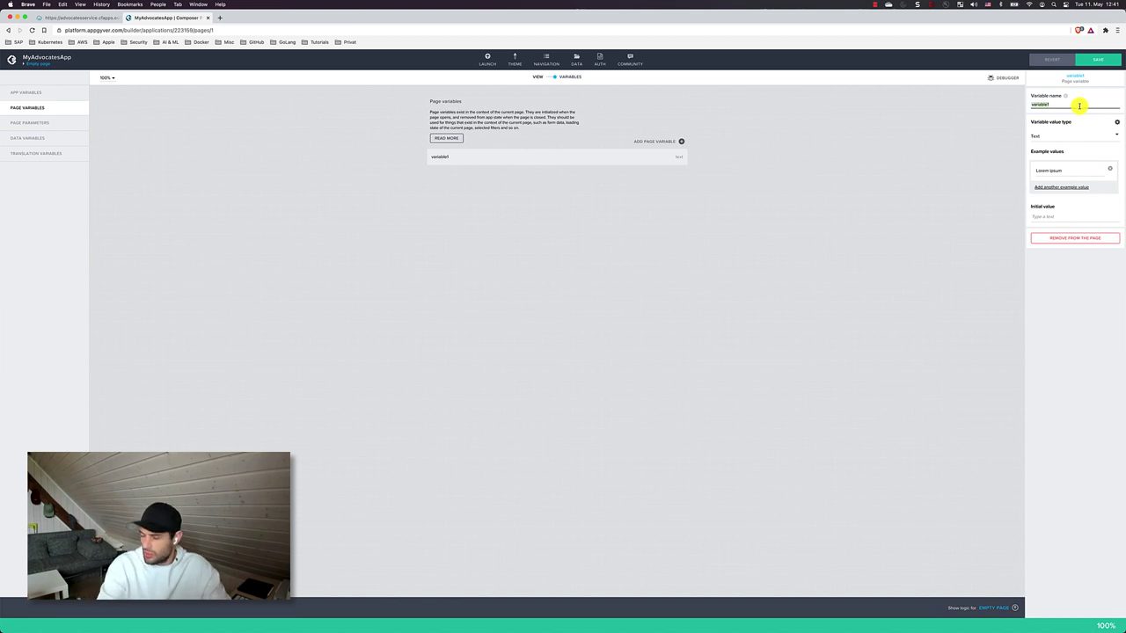
pyautogui.write('advocatesSearchInput')
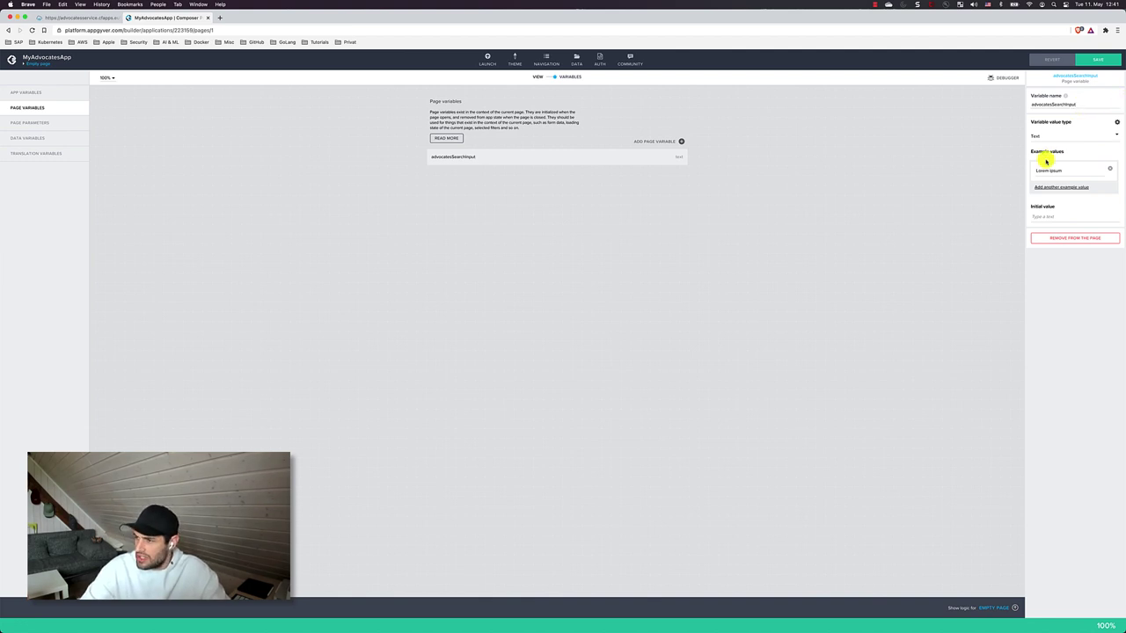
pyautogui.click(1110, 167)
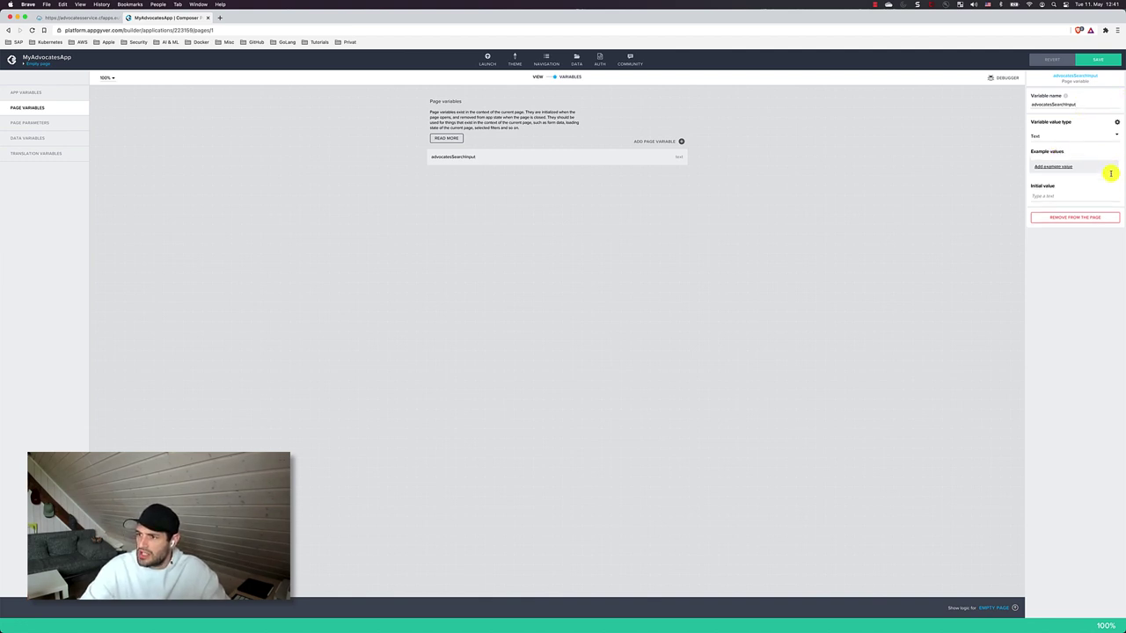
pyautogui.click(1090, 58)
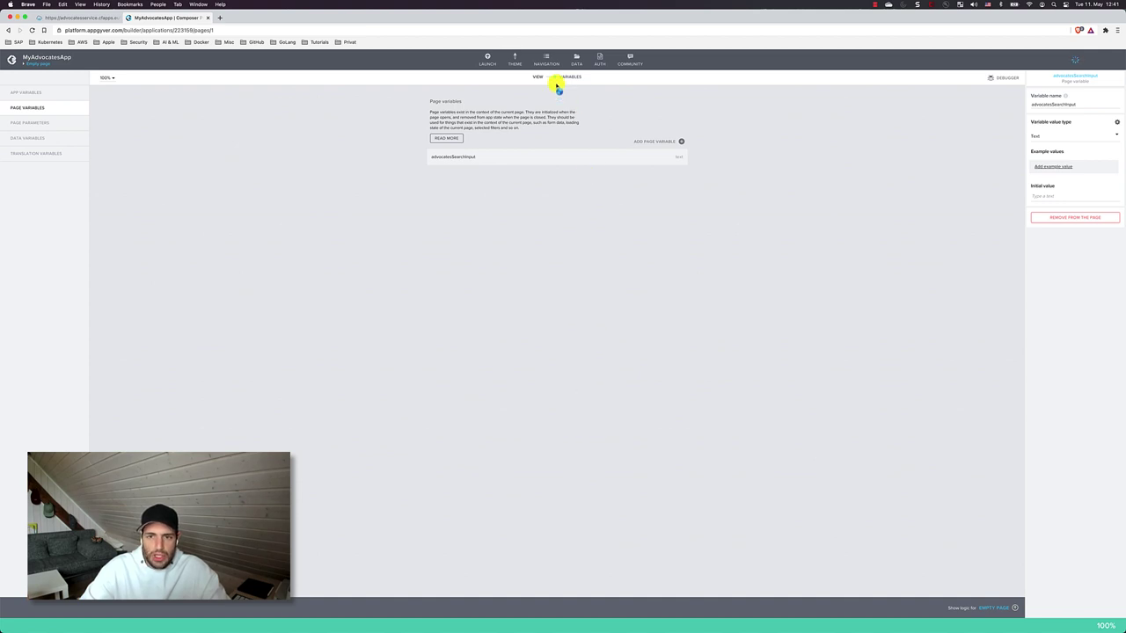
# Step: Return to the page's layout view and bind Search bar 1's Value to the advocatesSearchInput page variable
pyautogui.click(554, 77)
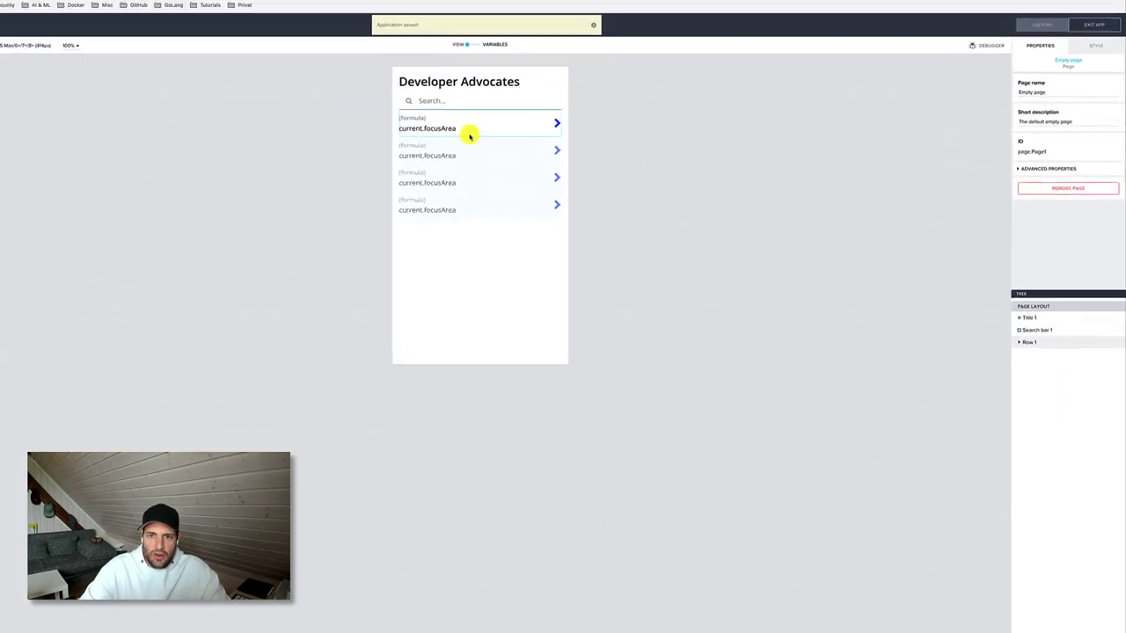
pyautogui.click(469, 105)
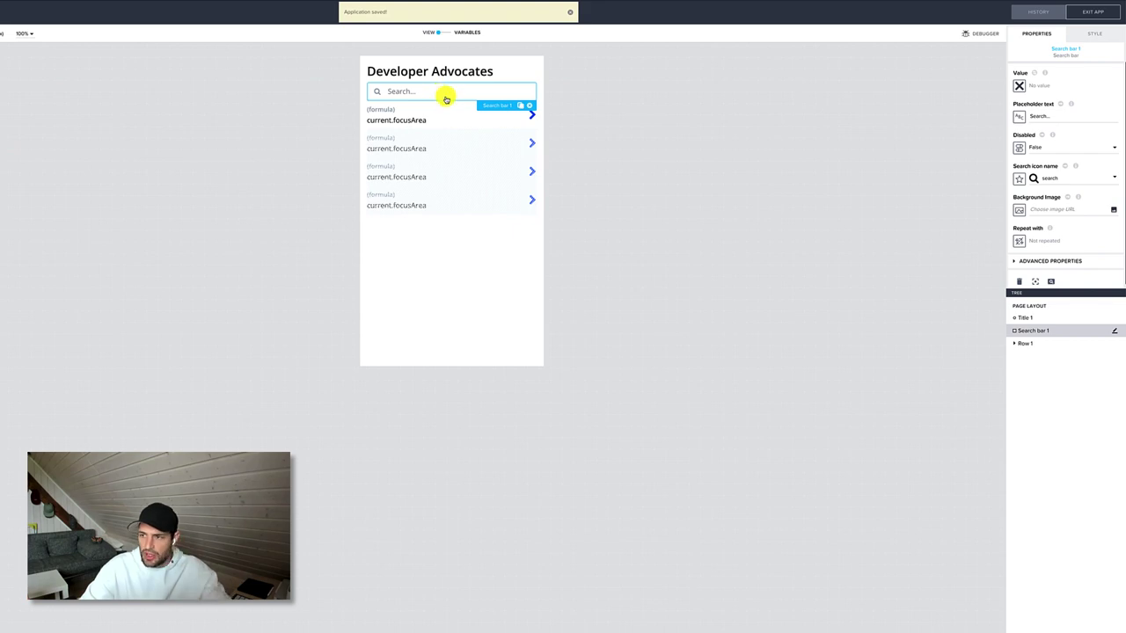
pyautogui.click(1020, 87)
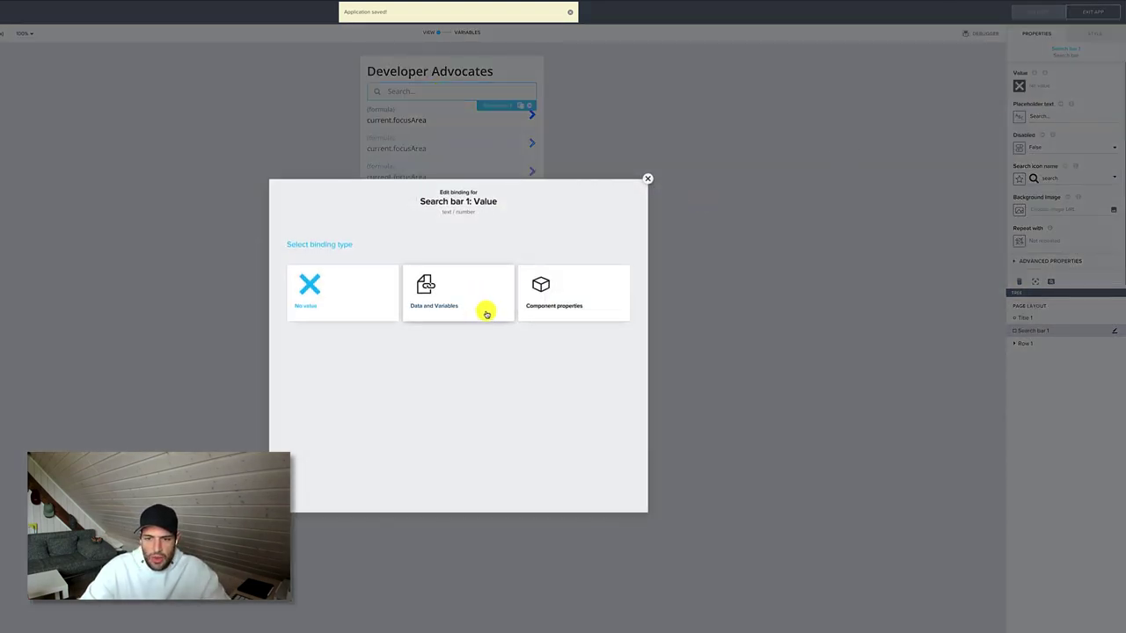
pyautogui.click(484, 309)
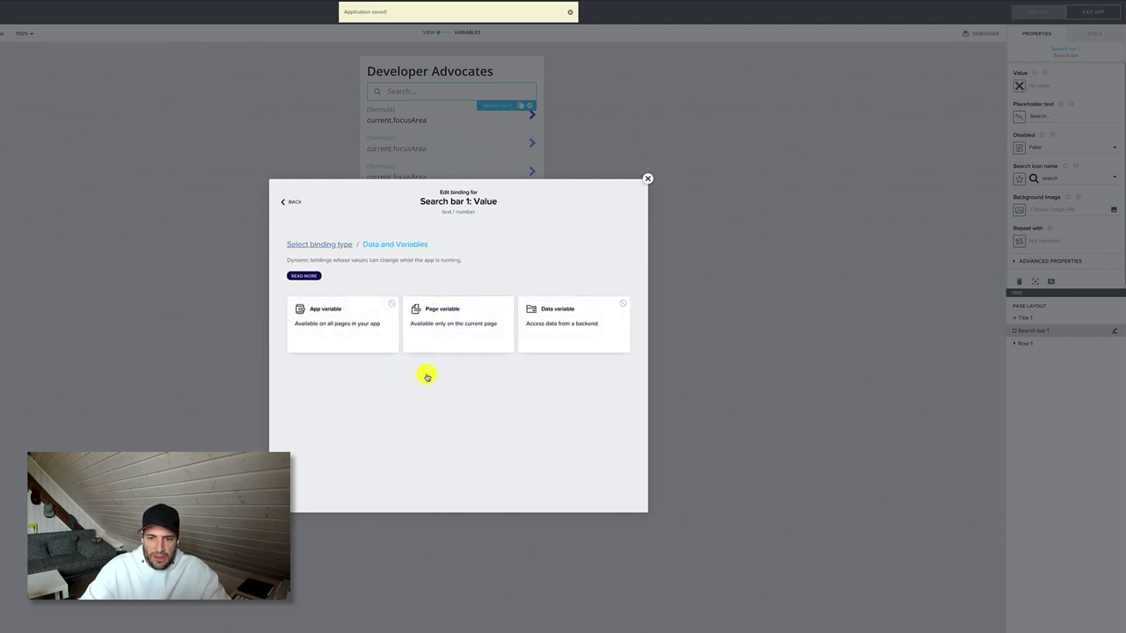
pyautogui.click(448, 324)
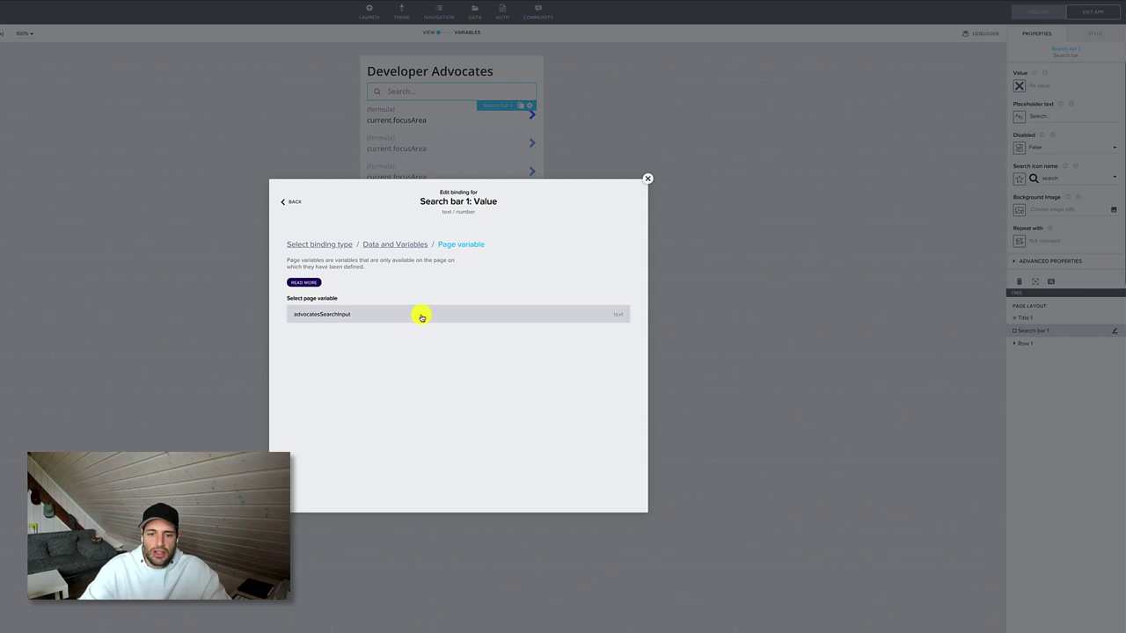
pyautogui.click(422, 318)
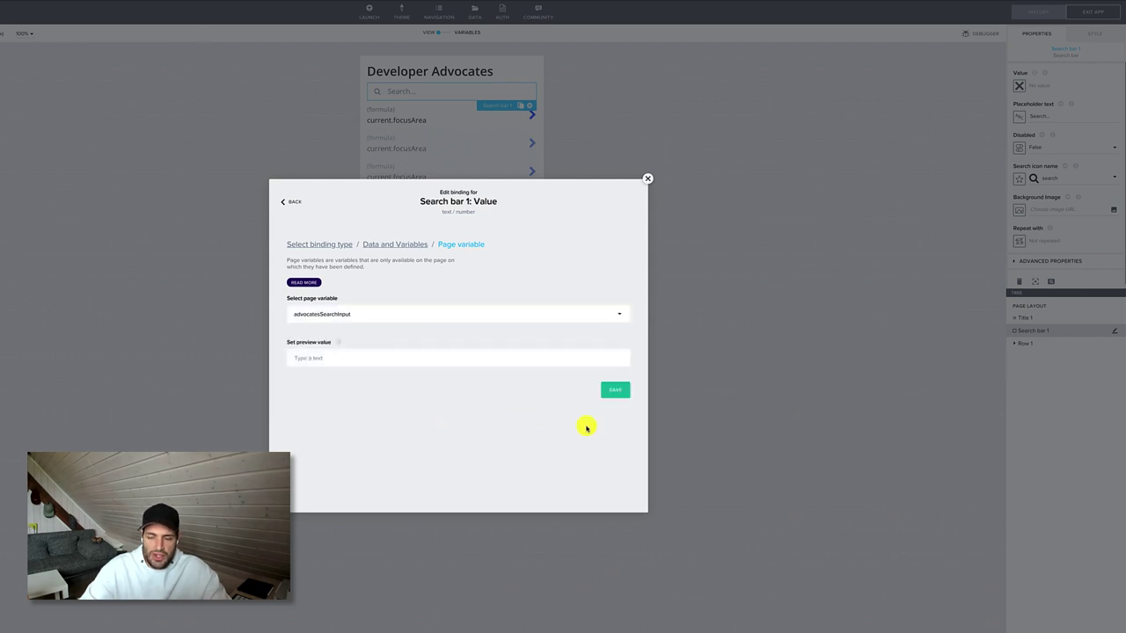
pyautogui.click(613, 392)
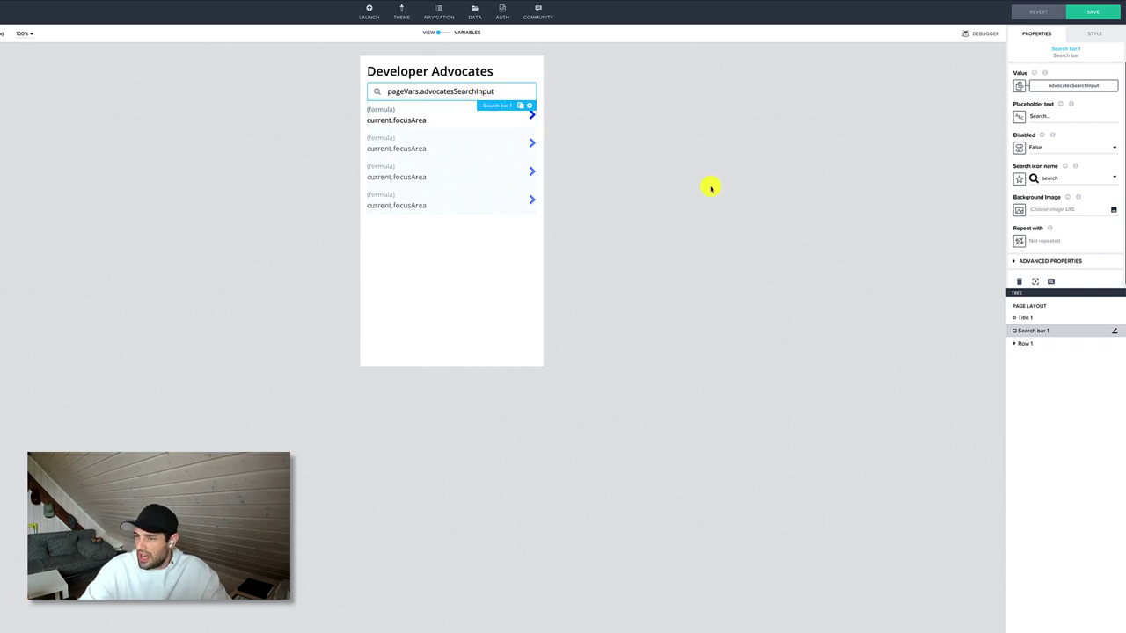
# Step: Set Search bar 1's placeholder text to "Search Advocate..."
pyautogui.click(1038, 116)
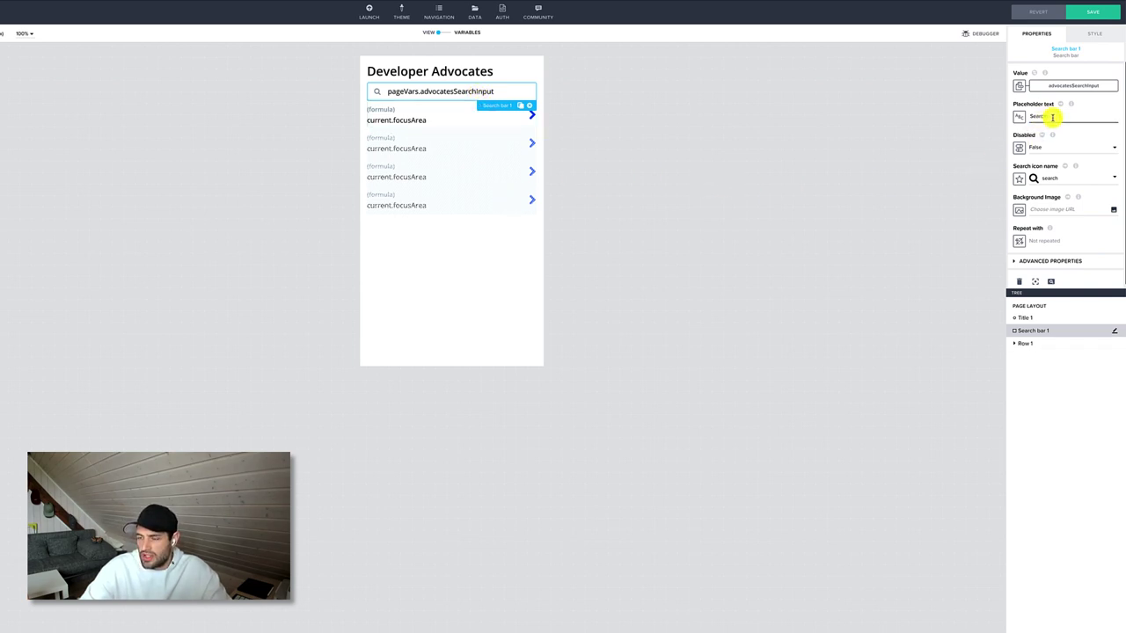
pyautogui.write('earch Advocate')
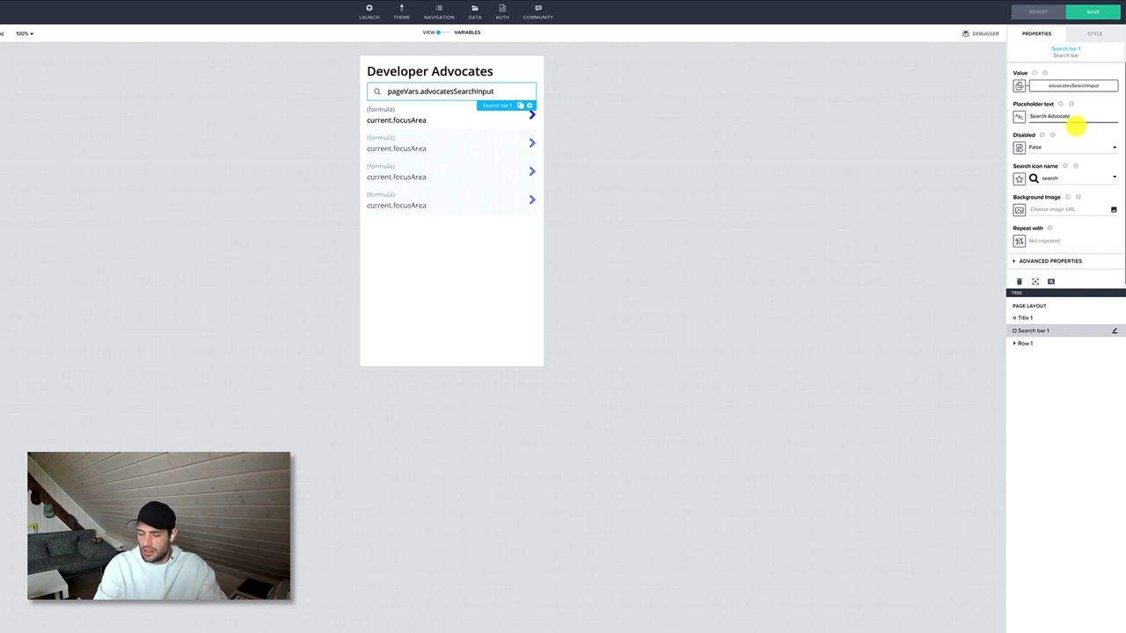
pyautogui.write('...')
pyautogui.press('Return')
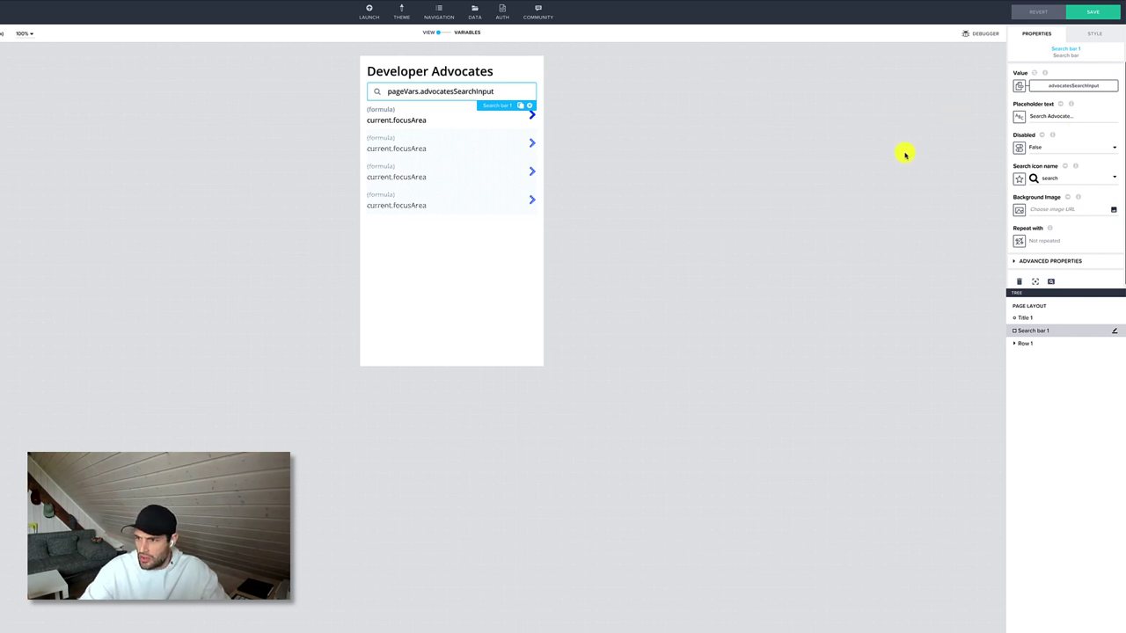
pyautogui.click(763, 157)
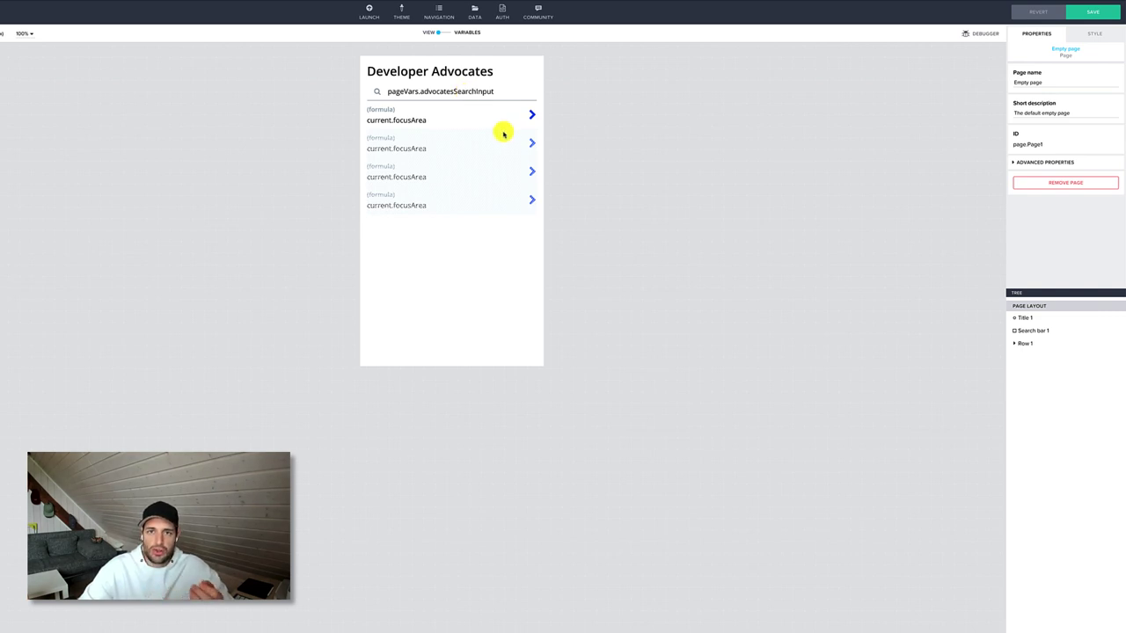
# Step: Switch Row 1's Visible property to a formula binding and clear the default formula
pyautogui.click(445, 116)
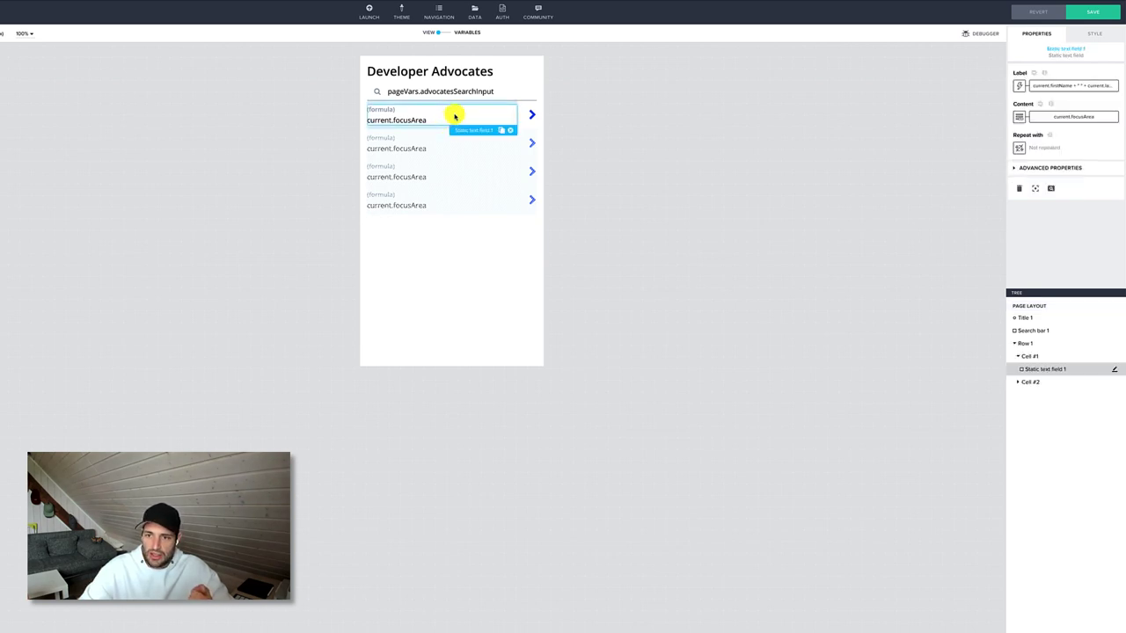
pyautogui.click(1033, 344)
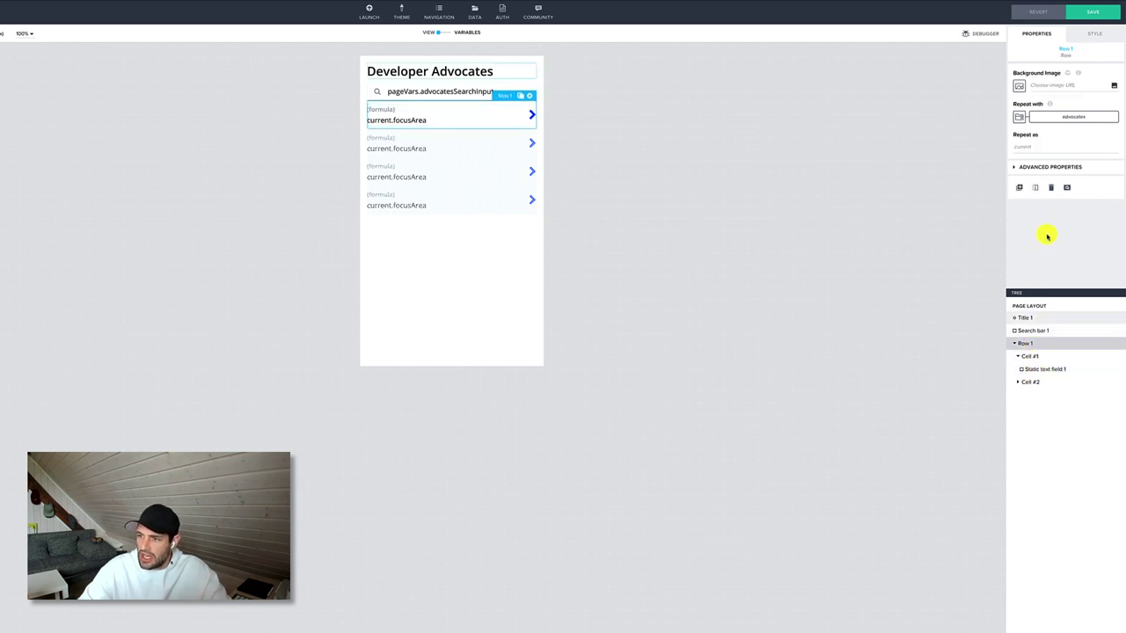
pyautogui.click(1018, 168)
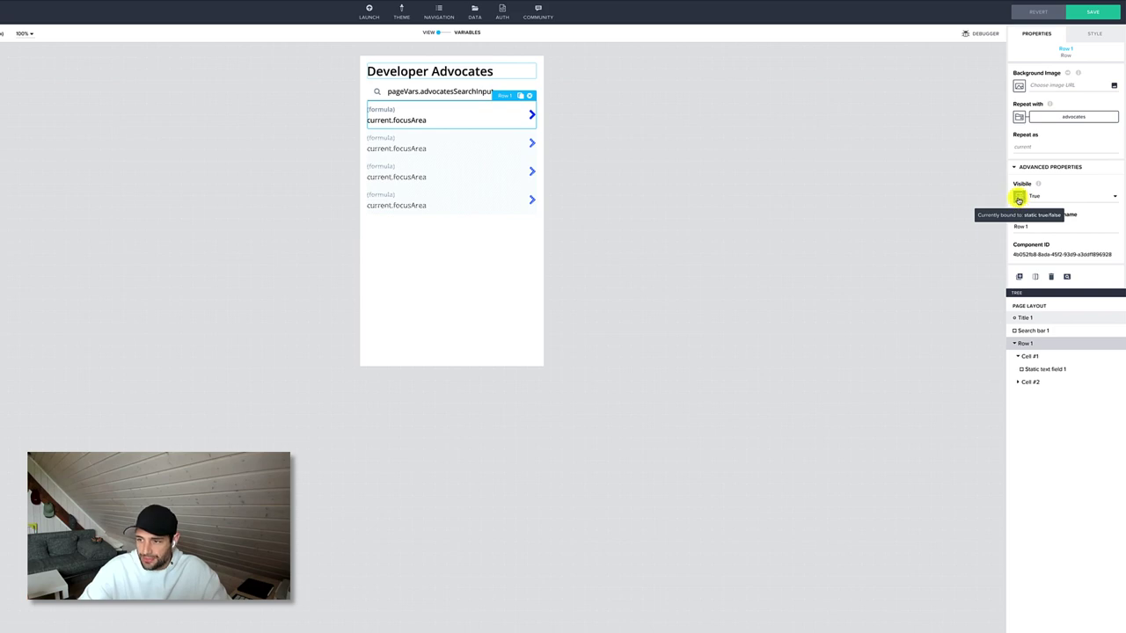
pyautogui.click(1018, 199)
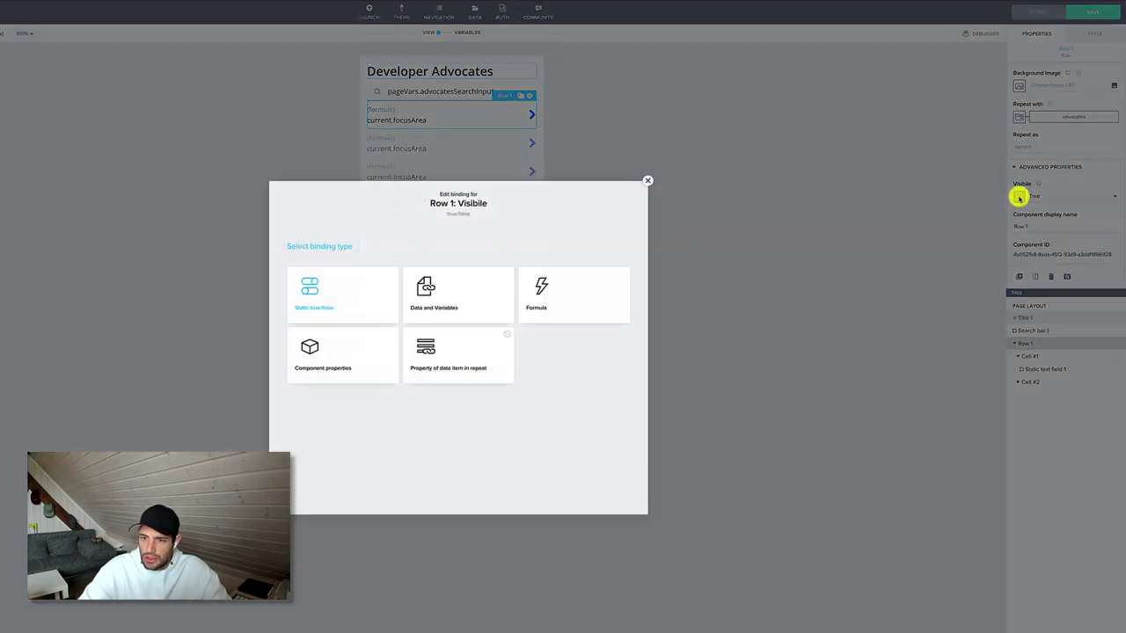
pyautogui.click(525, 301)
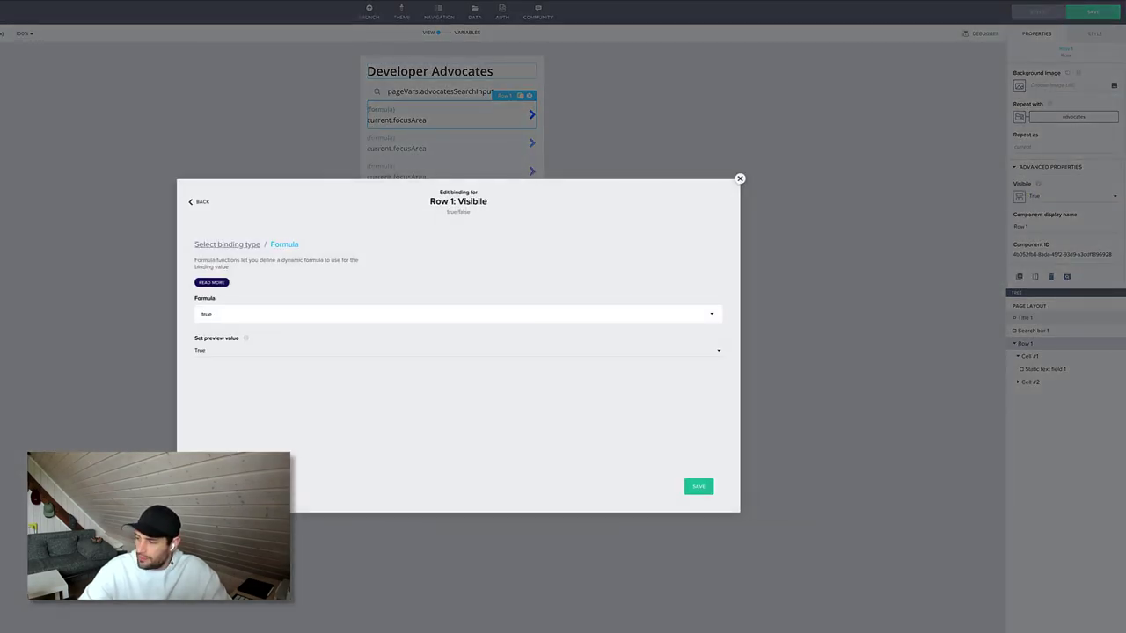
pyautogui.click(617, 316)
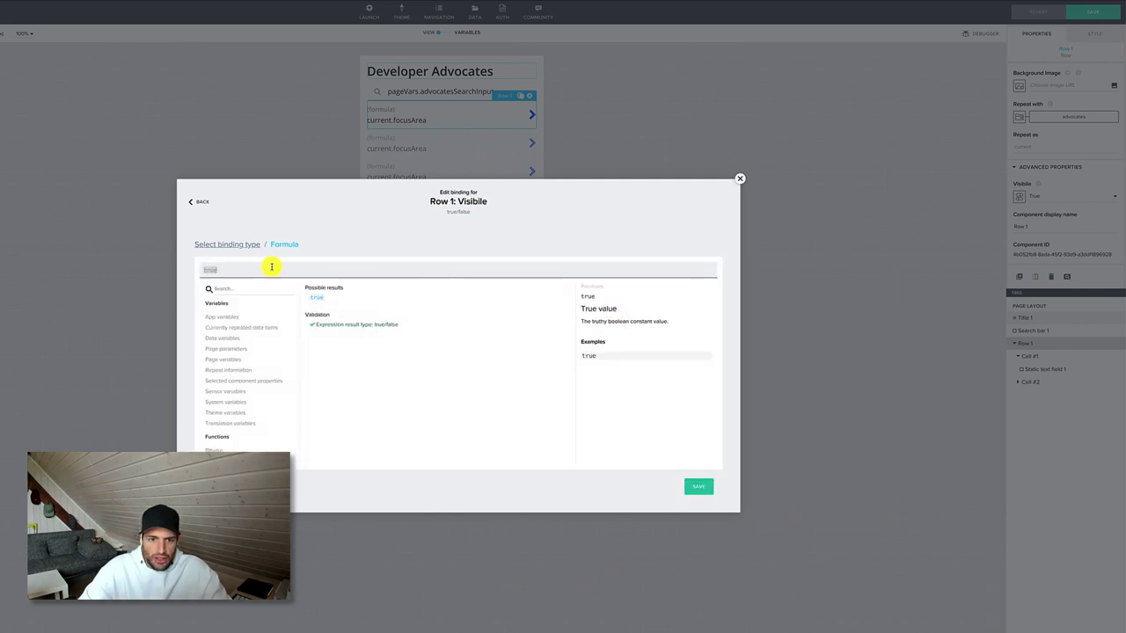
pyautogui.press('BackSpace')
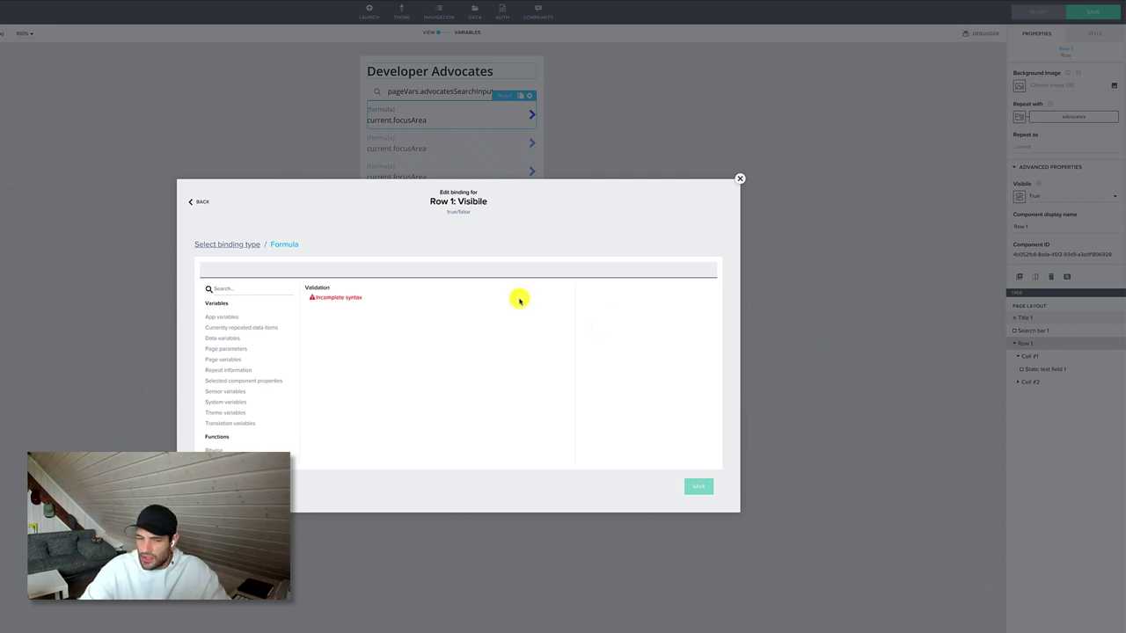
# Step: Look through the formula editor's Color, Date, Engineering, Financial and List function categories
pyautogui.click(488, 268)
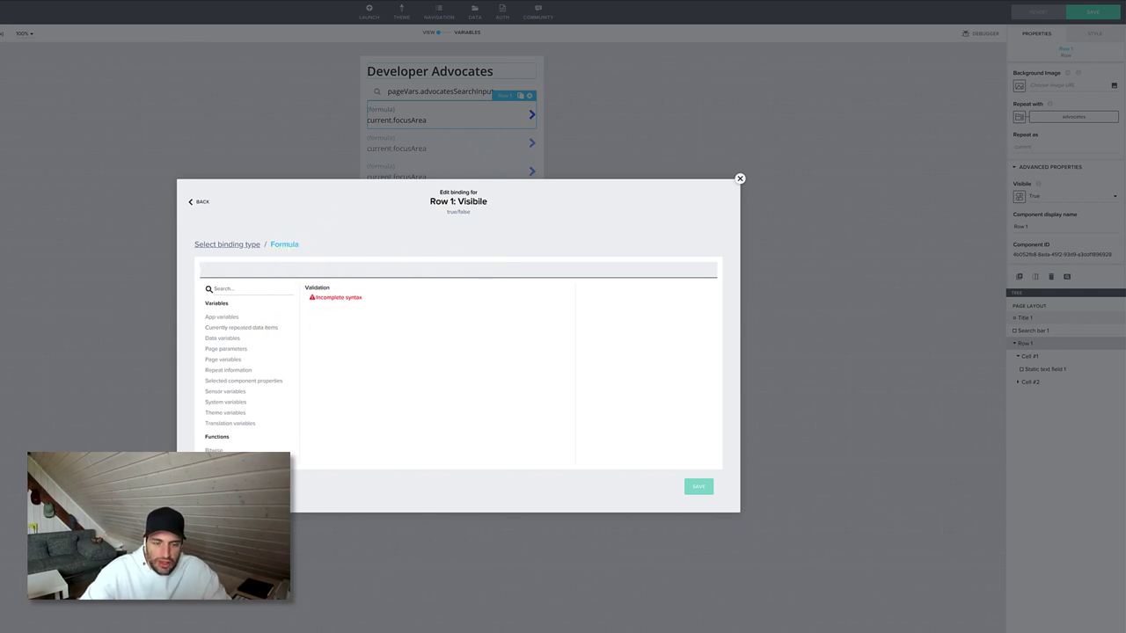
pyautogui.scroll(-3, 243, 366)
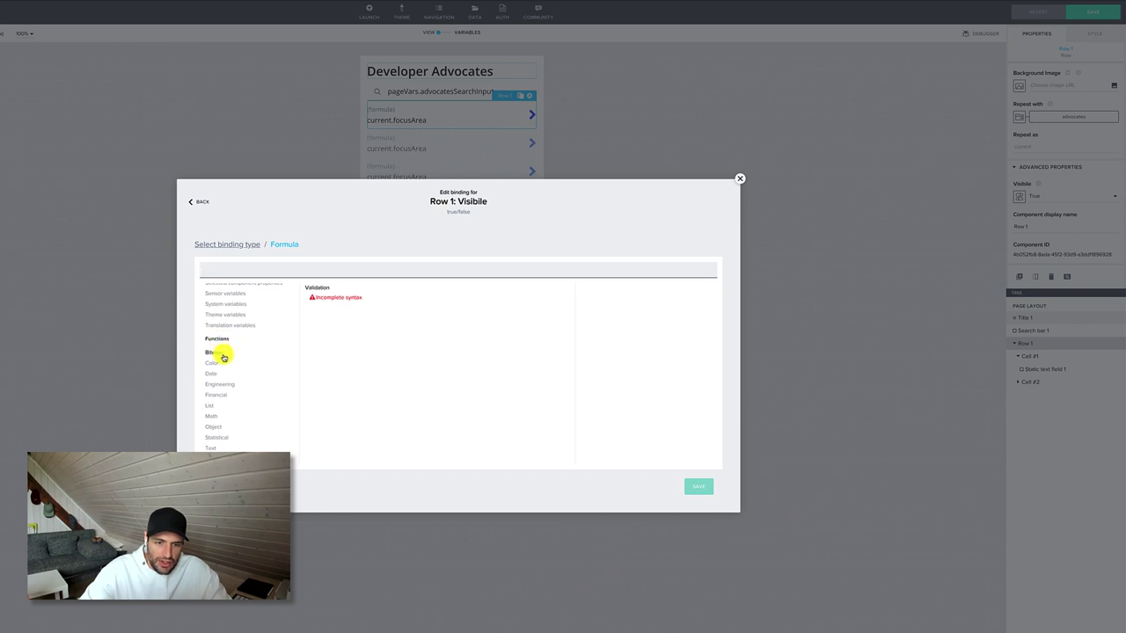
pyautogui.click(221, 364)
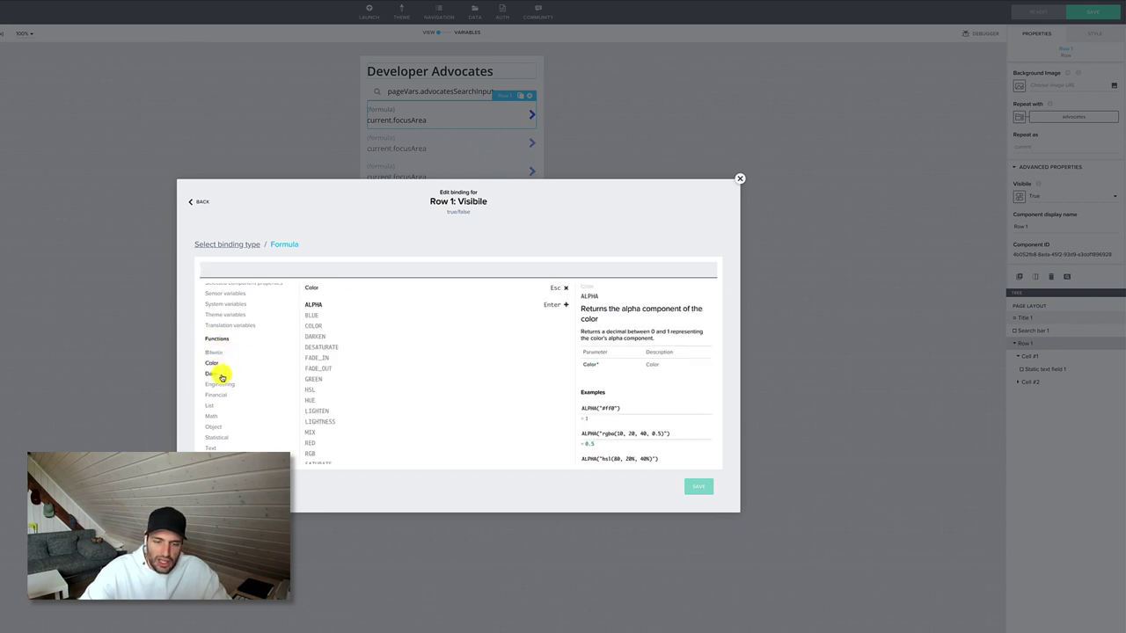
pyautogui.click(230, 376)
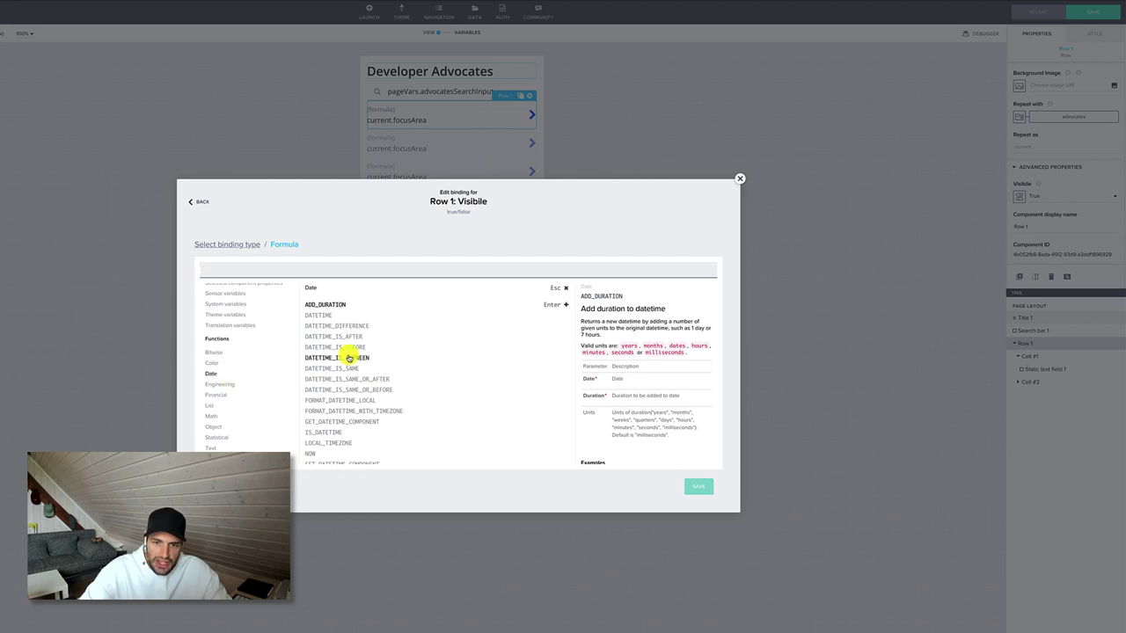
pyautogui.click(229, 386)
pyautogui.click(231, 395)
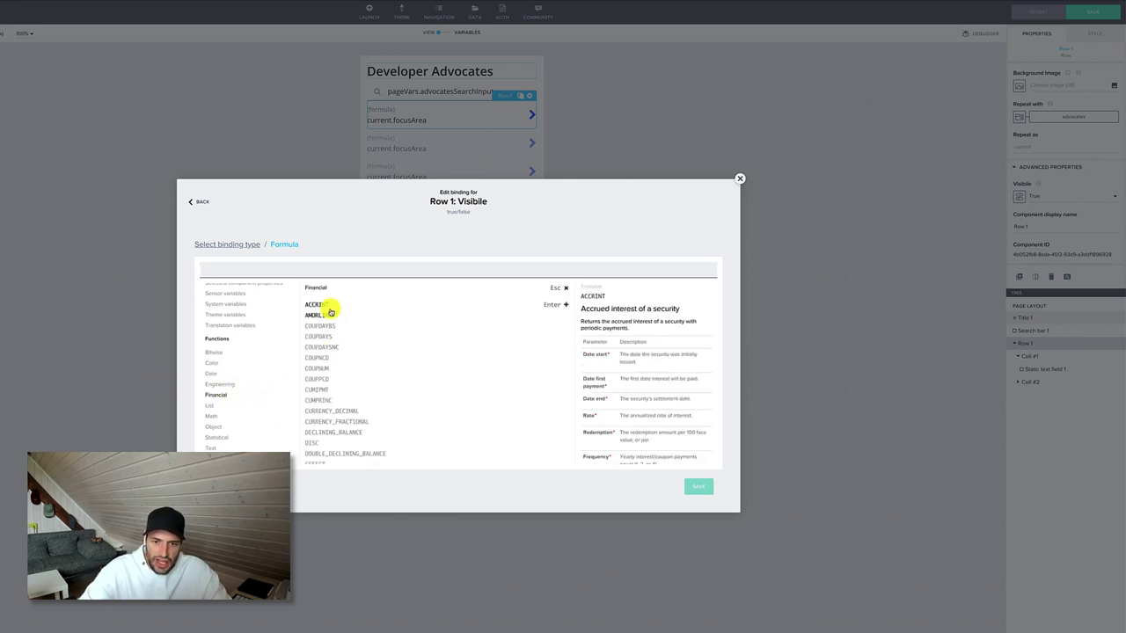
pyautogui.scroll(-1, 348, 361)
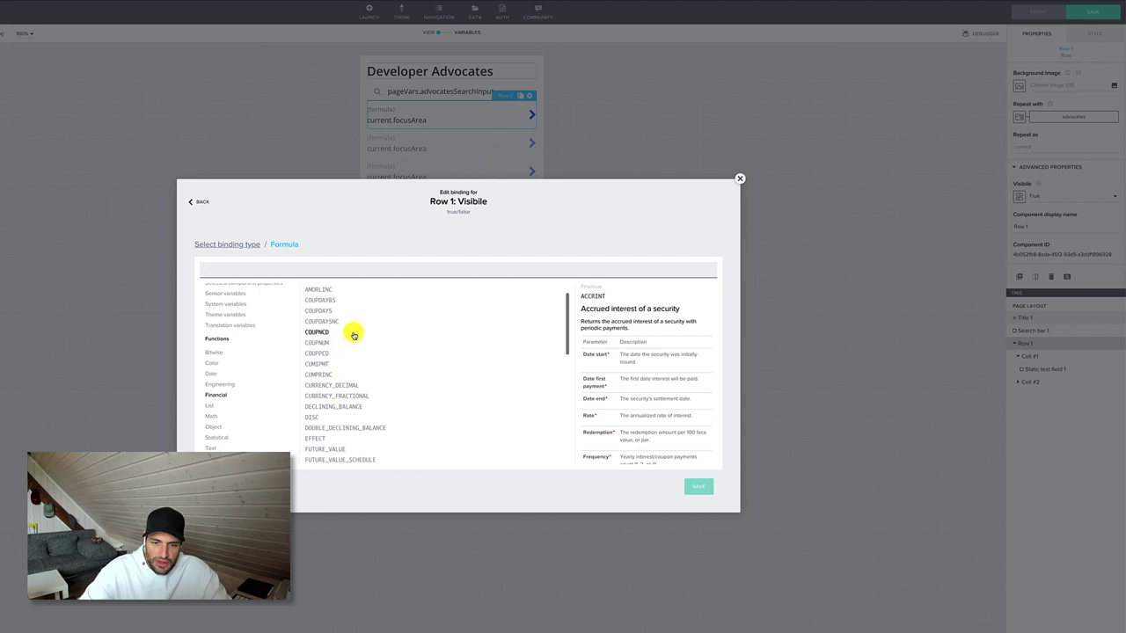
pyautogui.click(234, 406)
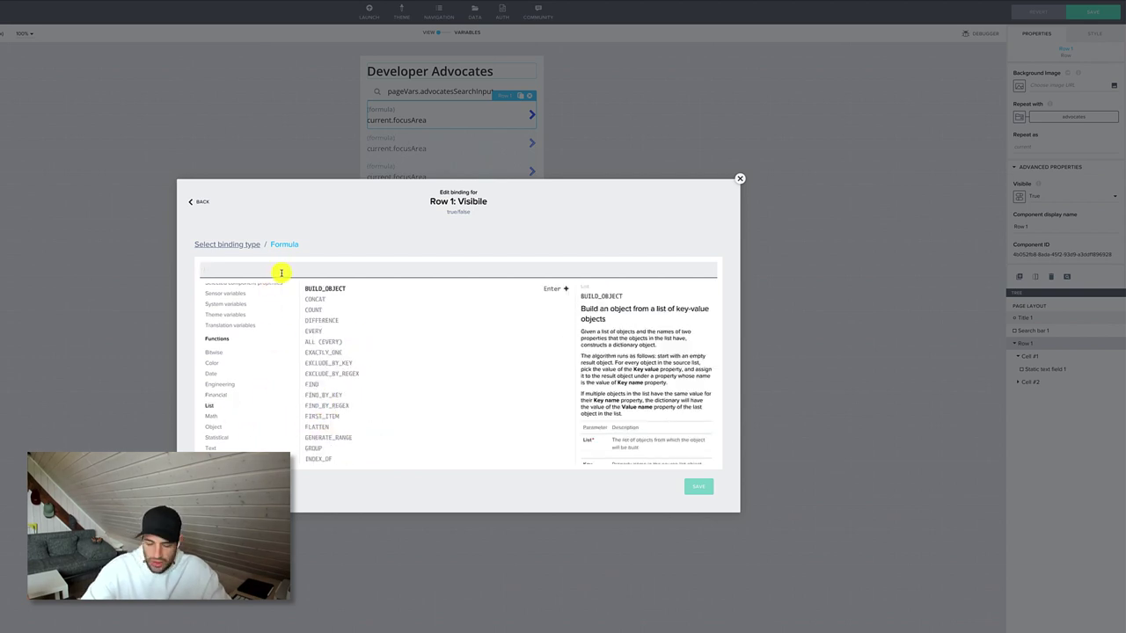
# Step: Start the visibility formula with a CONTAINS function and nest LOWERCASE as its first argument
pyautogui.write('CONTAINS')
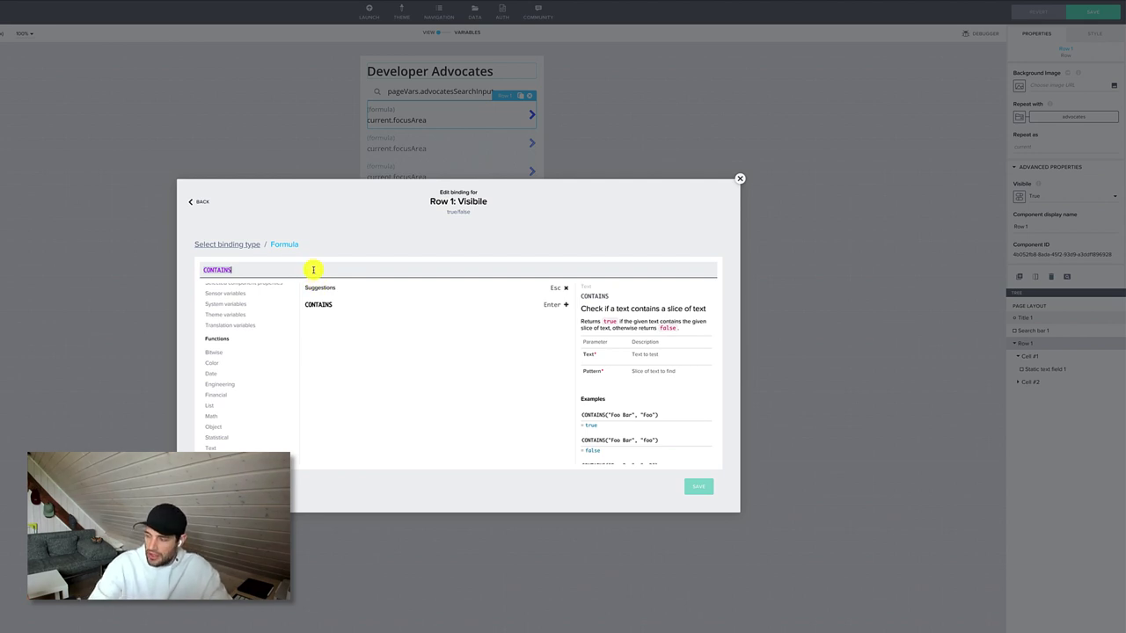
pyautogui.press('Return')
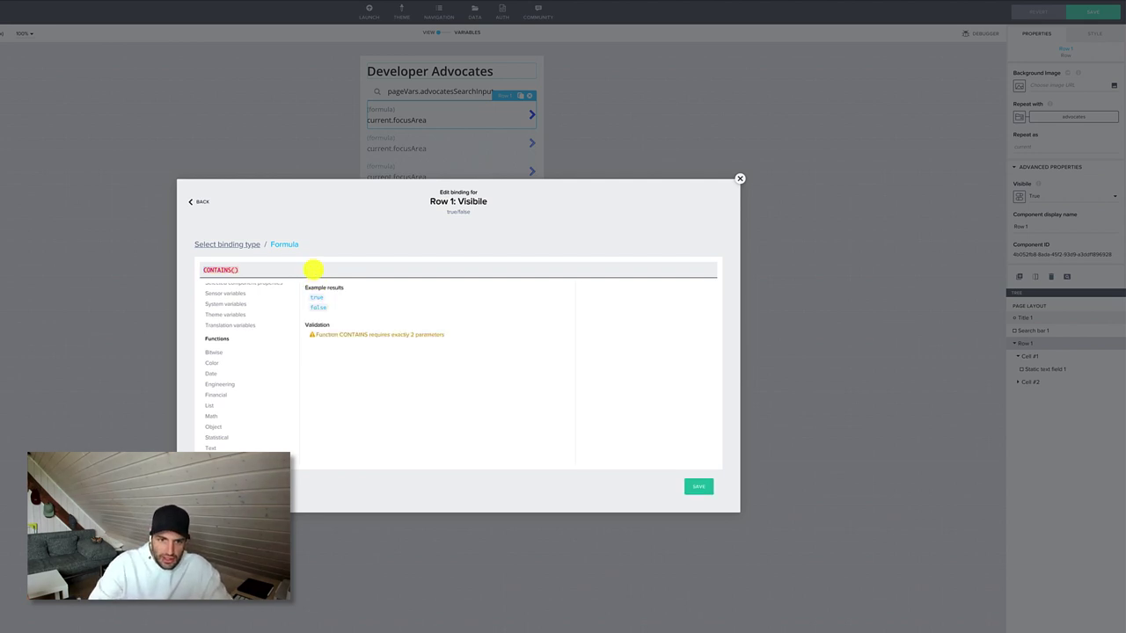
pyautogui.write('LOWERC')
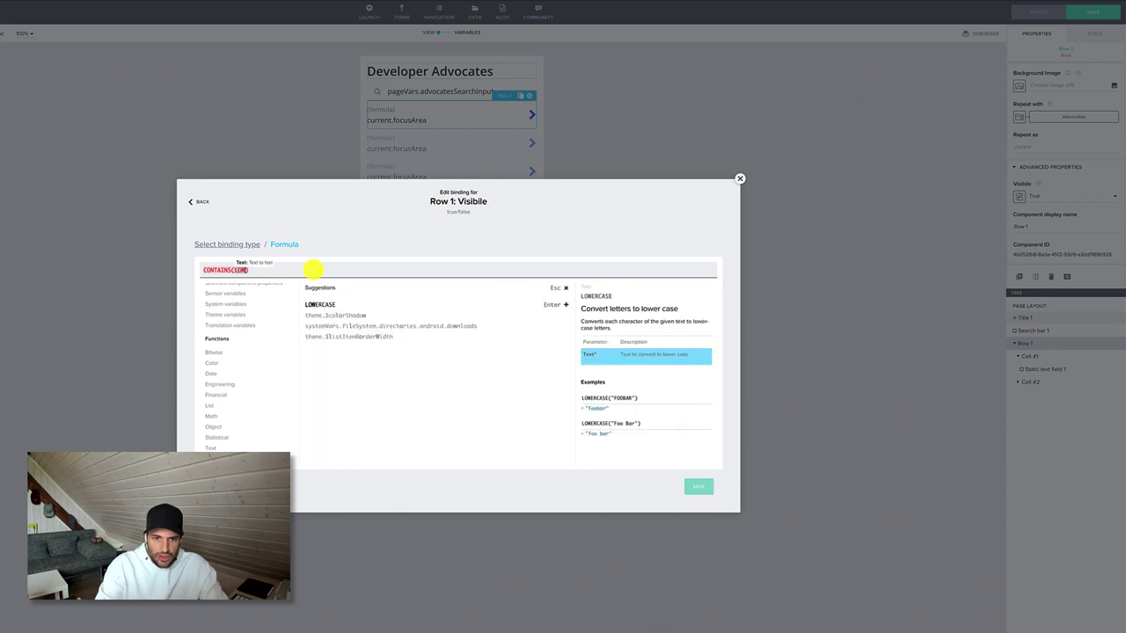
pyautogui.write('ASE')
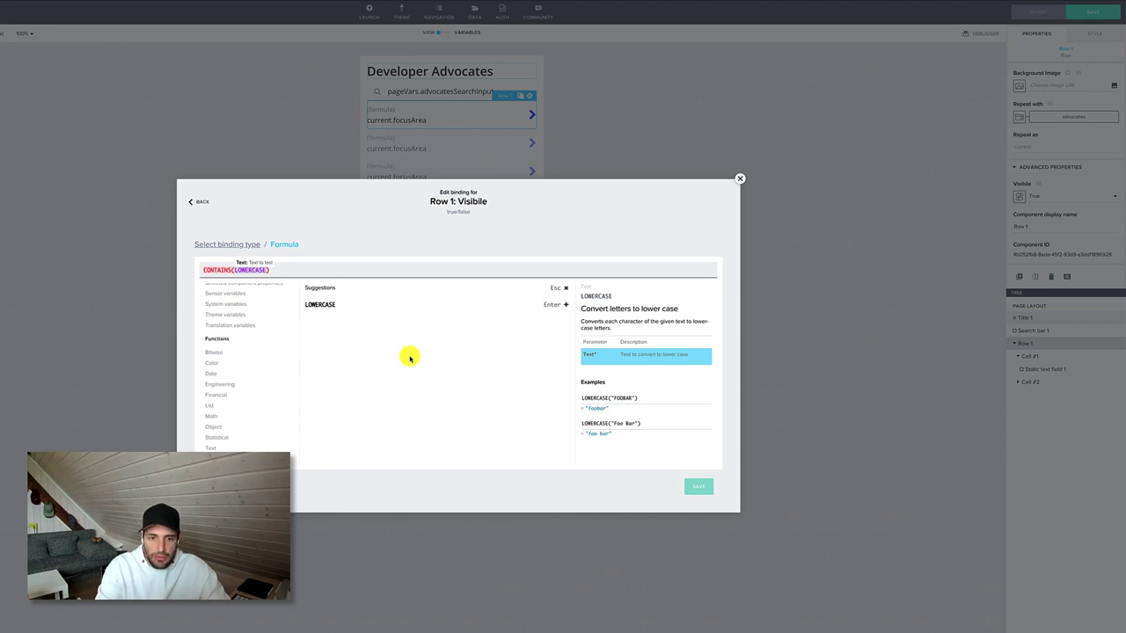
pyautogui.press('Return')
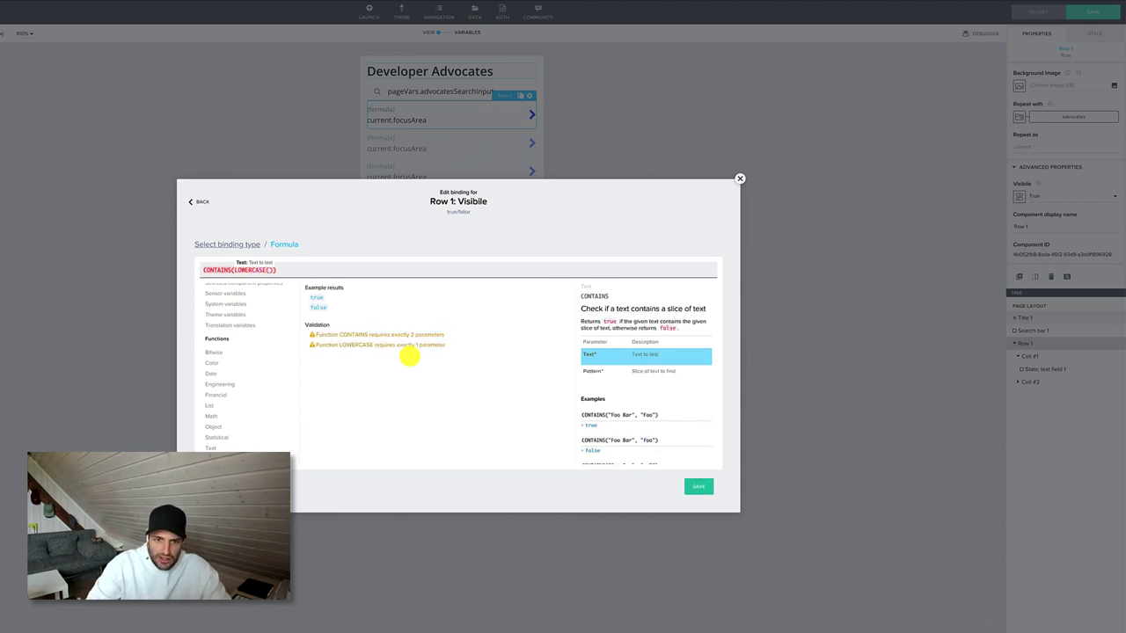
# Step: Fill the LOWERCASE argument with current.firstName + " " + current.lastName
pyautogui.write('current.')
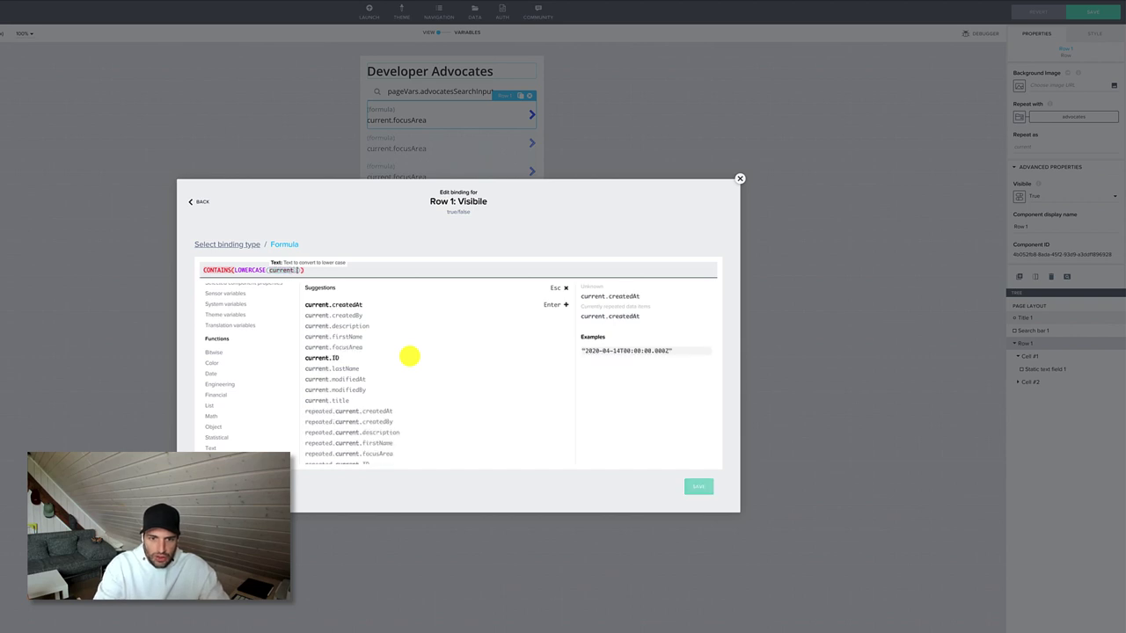
pyautogui.write('stName')
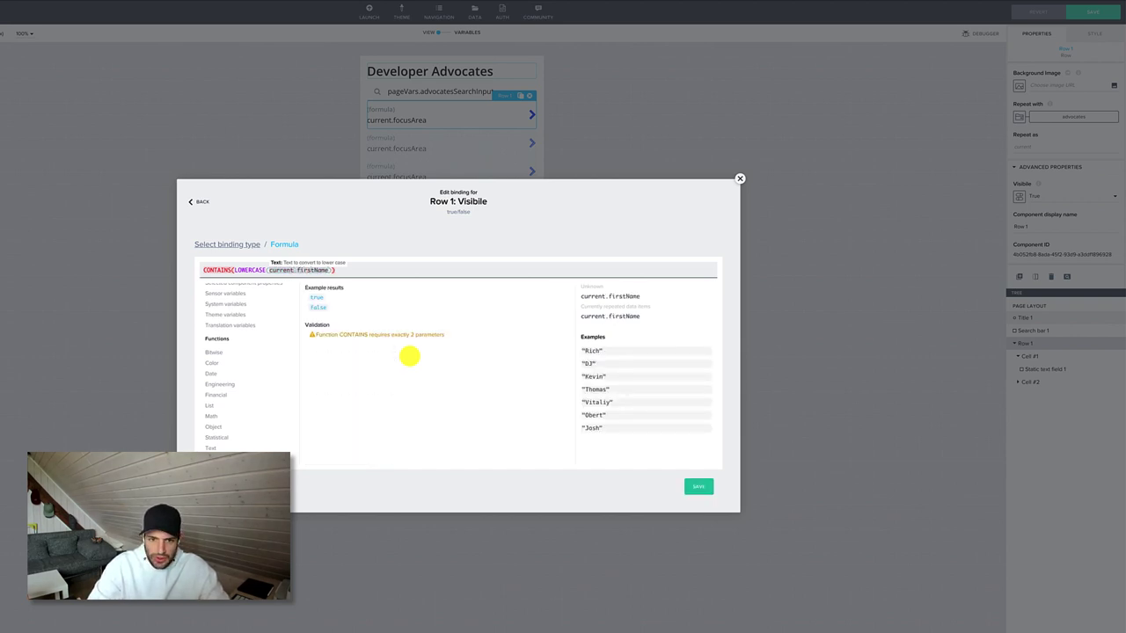
pyautogui.write(', "')
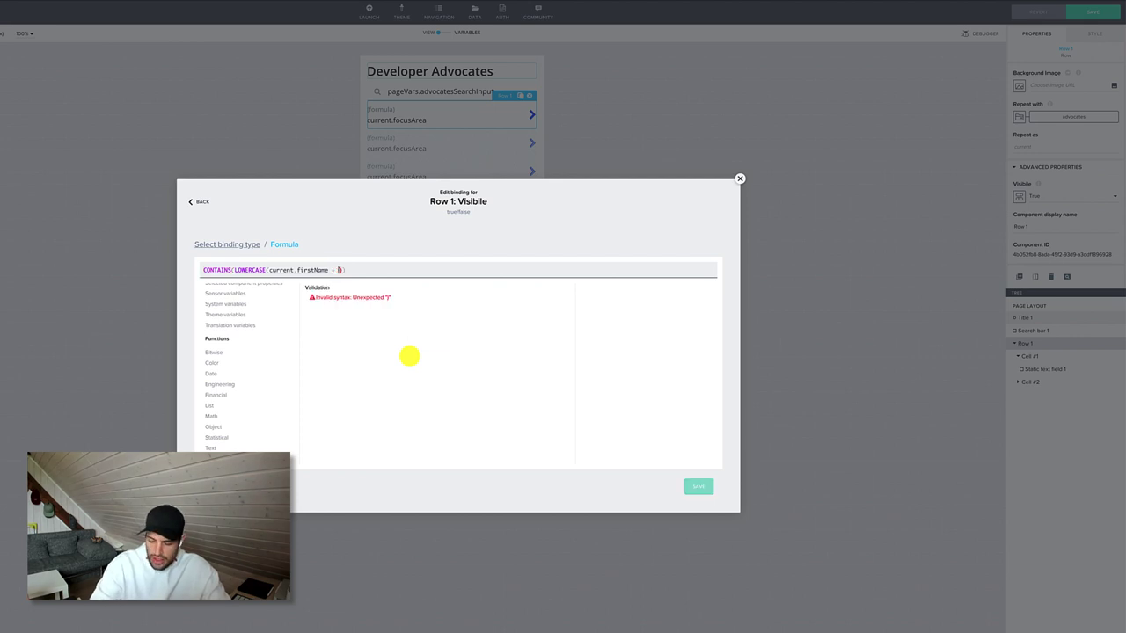
pyautogui.write(' "')
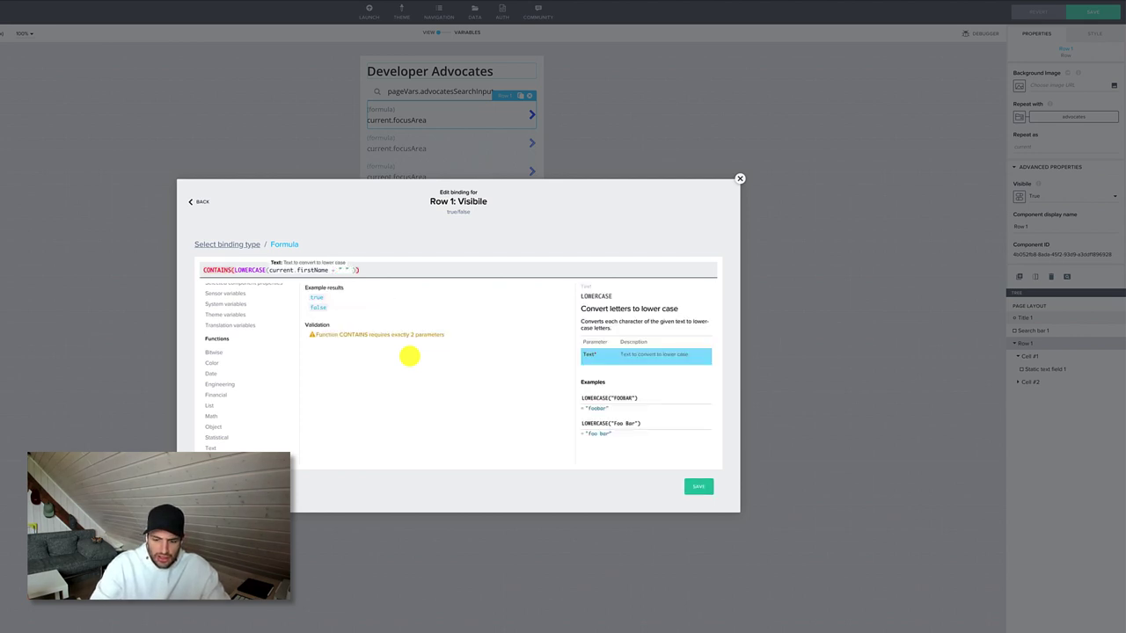
pyautogui.write('+')
pyautogui.write(' current')
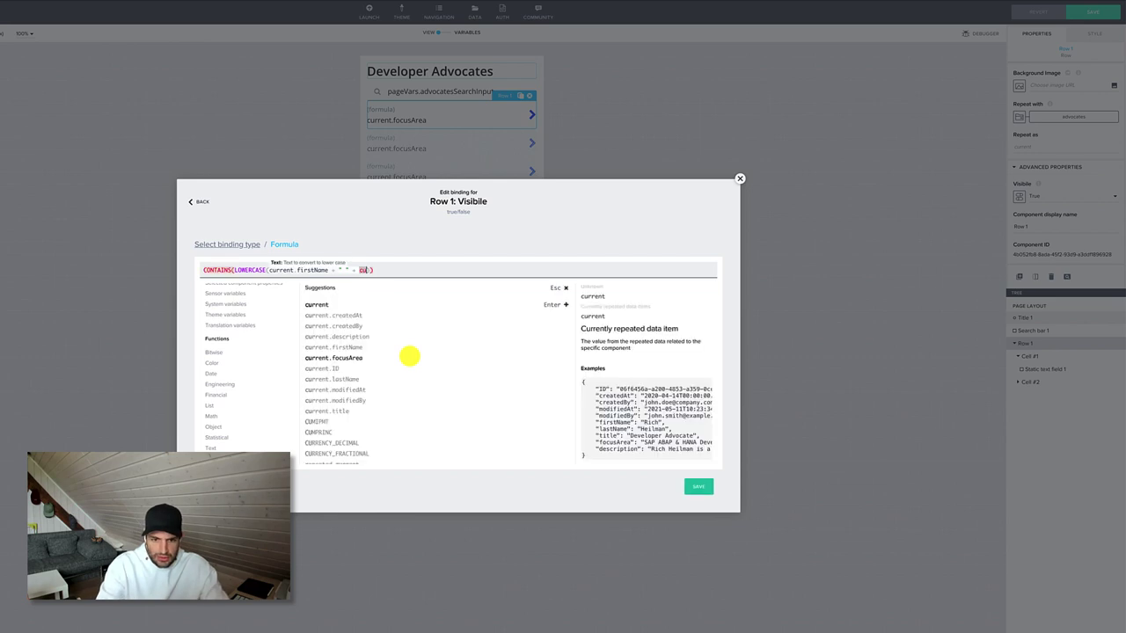
pyautogui.write('.')
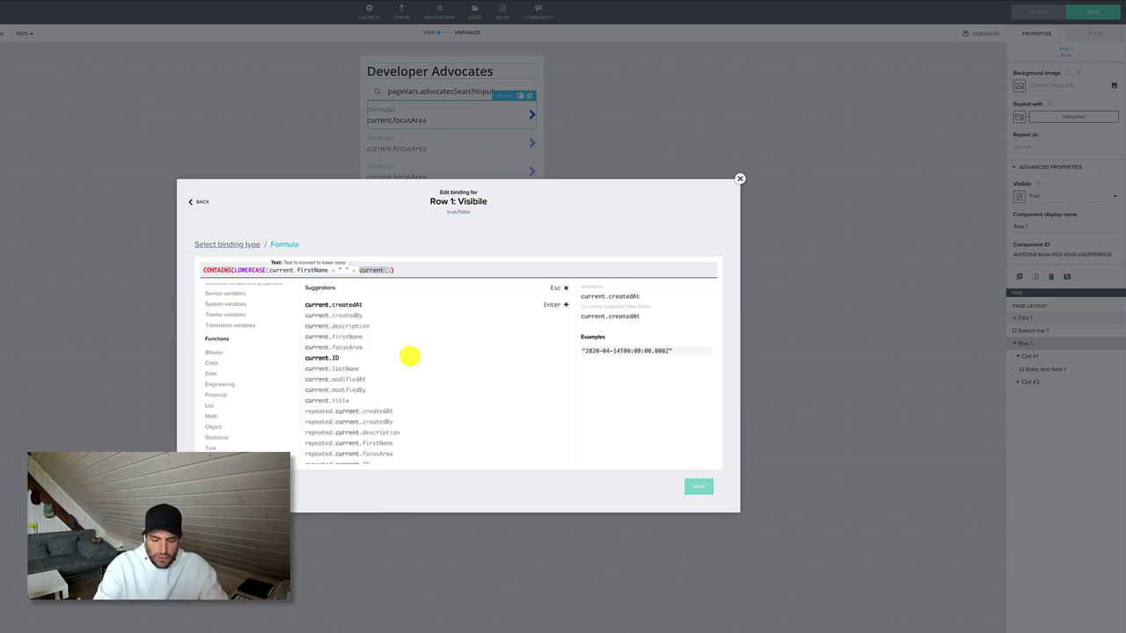
pyautogui.write('last')
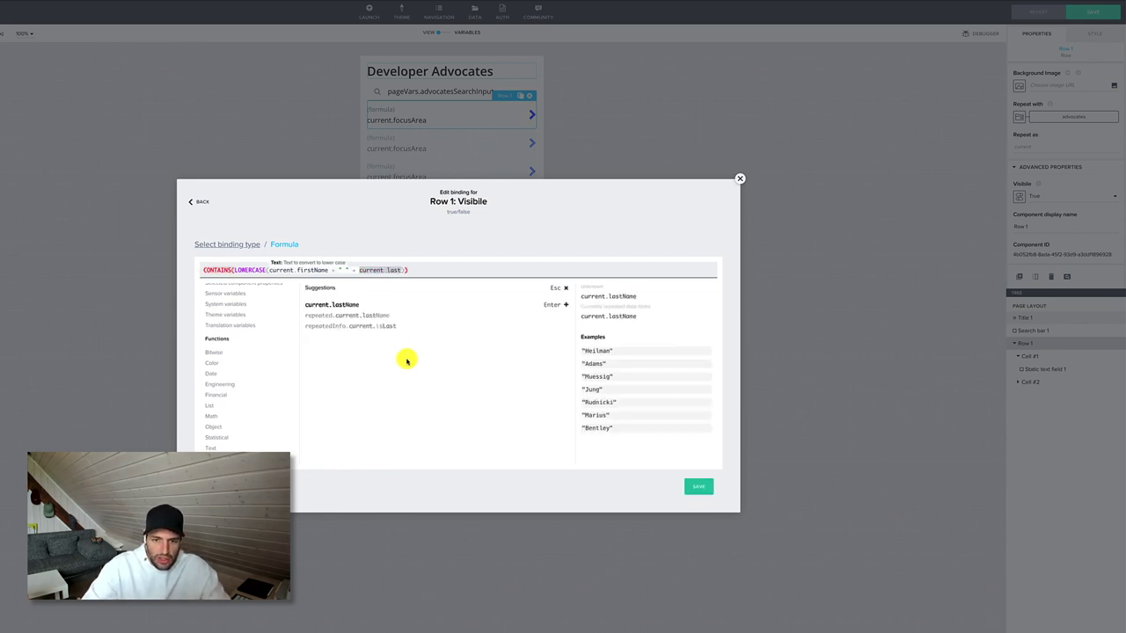
pyautogui.click(361, 307)
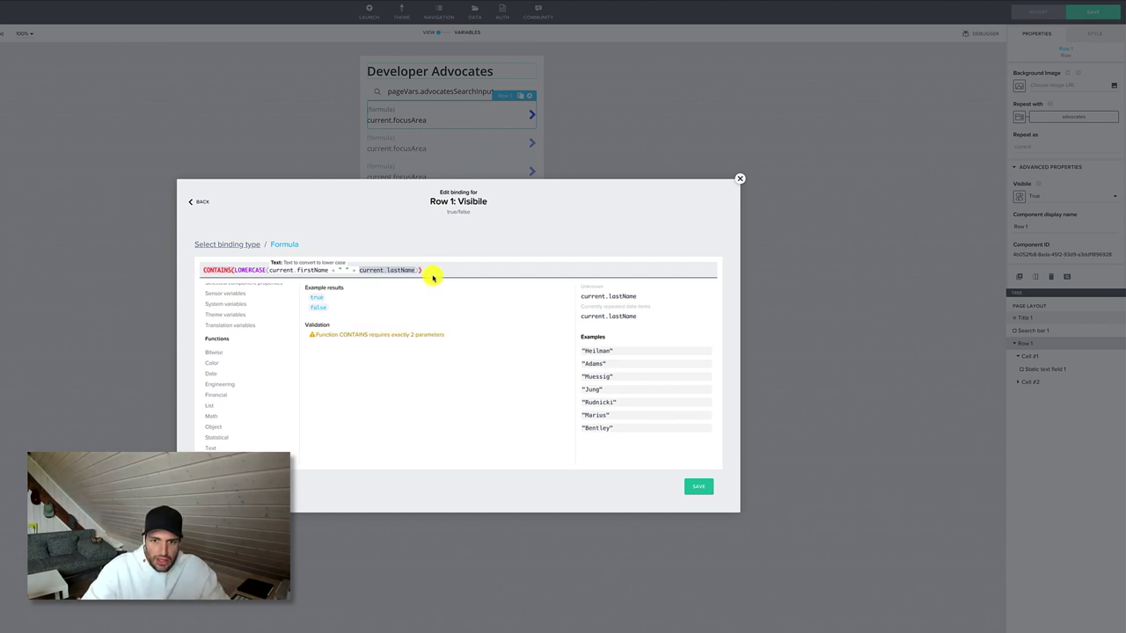
pyautogui.write(')')
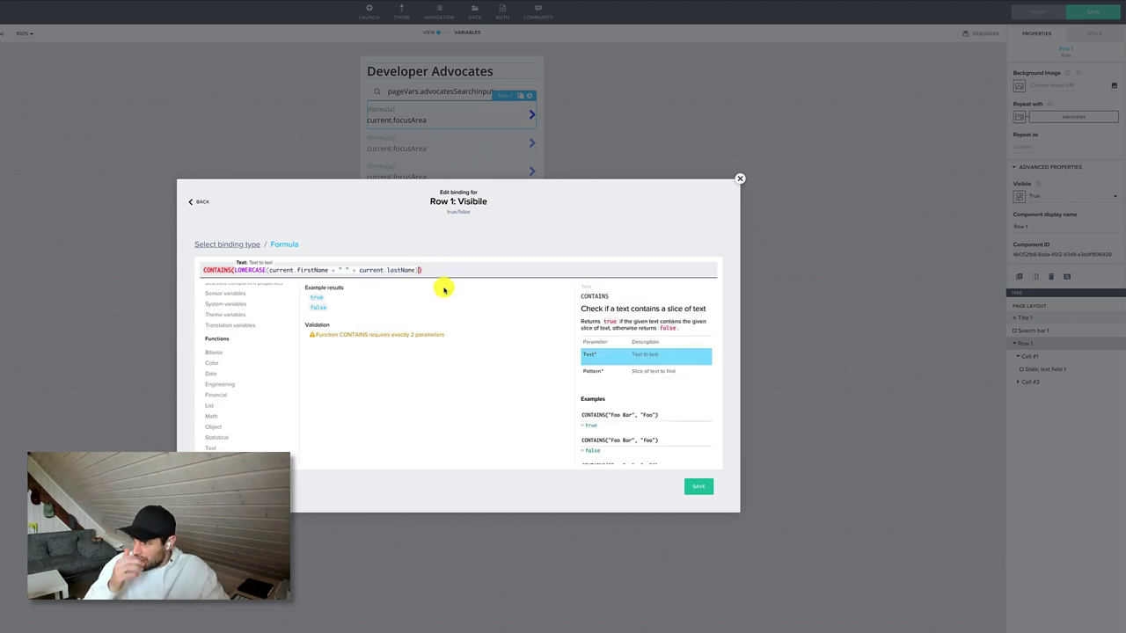
# Step: Add LOWERCASE(pageVars.advocatesSearchInput) as the second argument of the CONTAINS function
pyautogui.write(',')
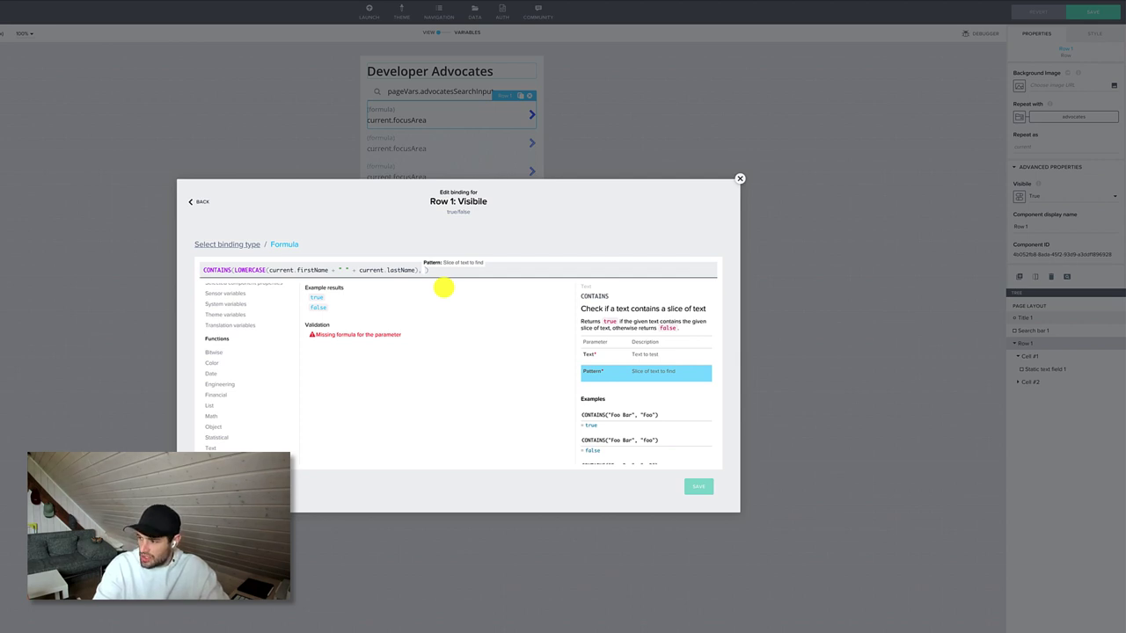
pyautogui.write('Lower')
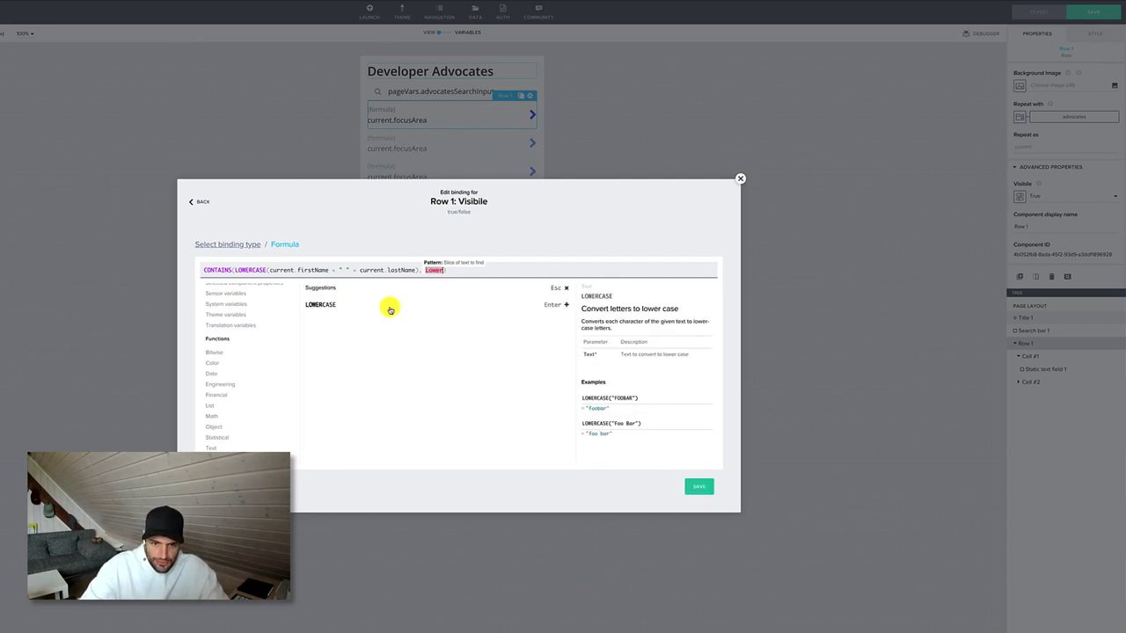
pyautogui.click(384, 305)
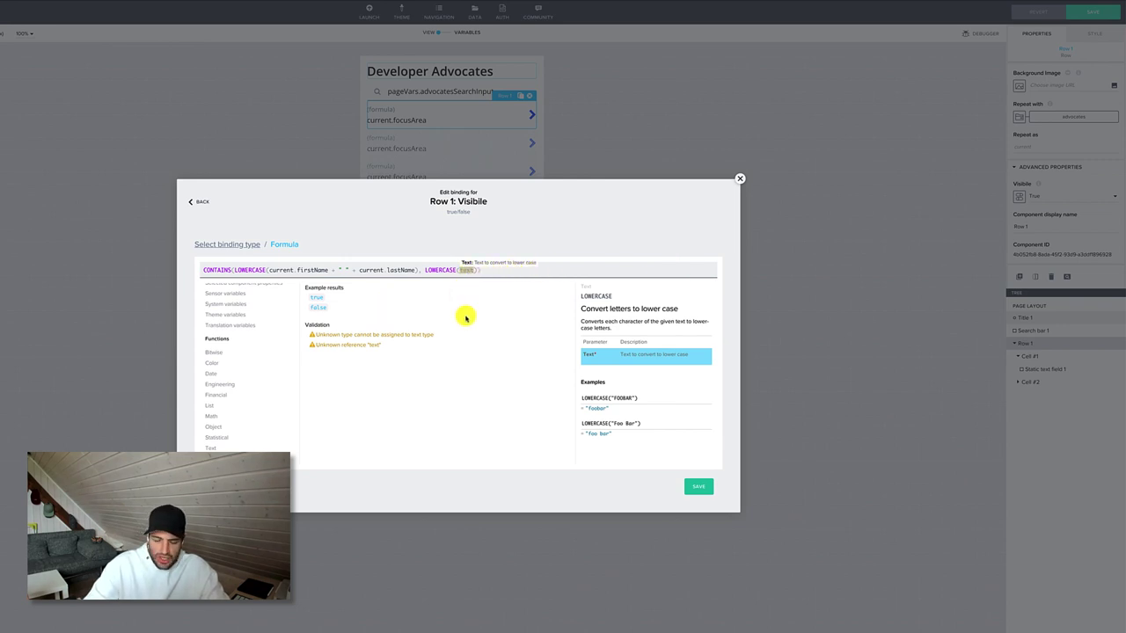
pyautogui.write('pageVar')
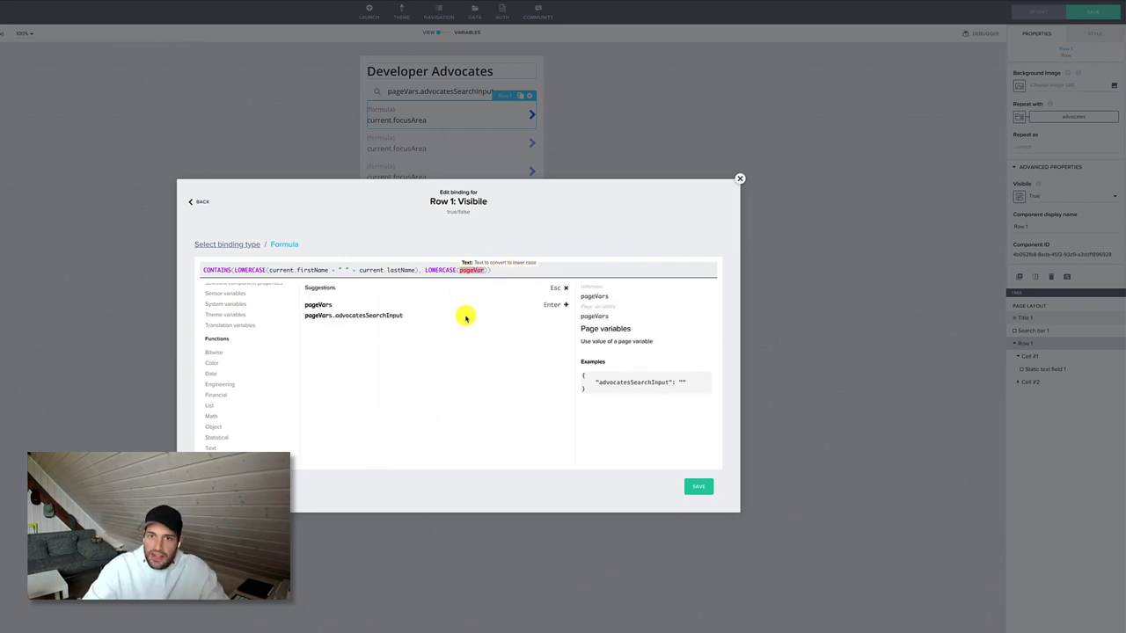
pyautogui.click(342, 317)
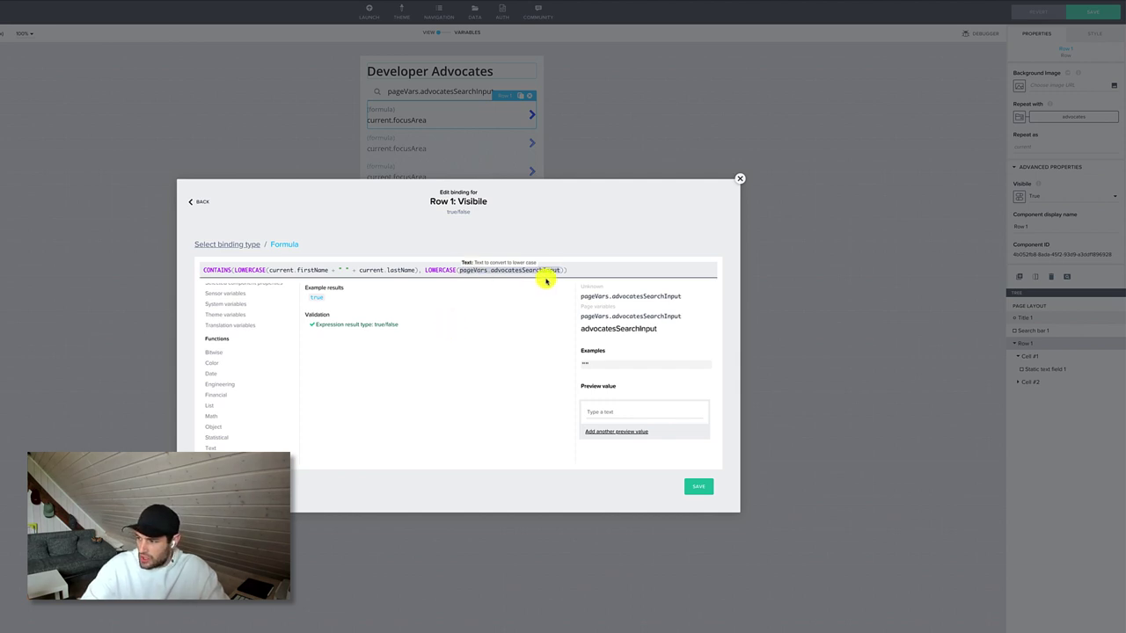
# Step: Append an OR condition (||) with a second CONTAINS function whose first argument is LOWERCASE(current.focusArea)
pyautogui.click(573, 269)
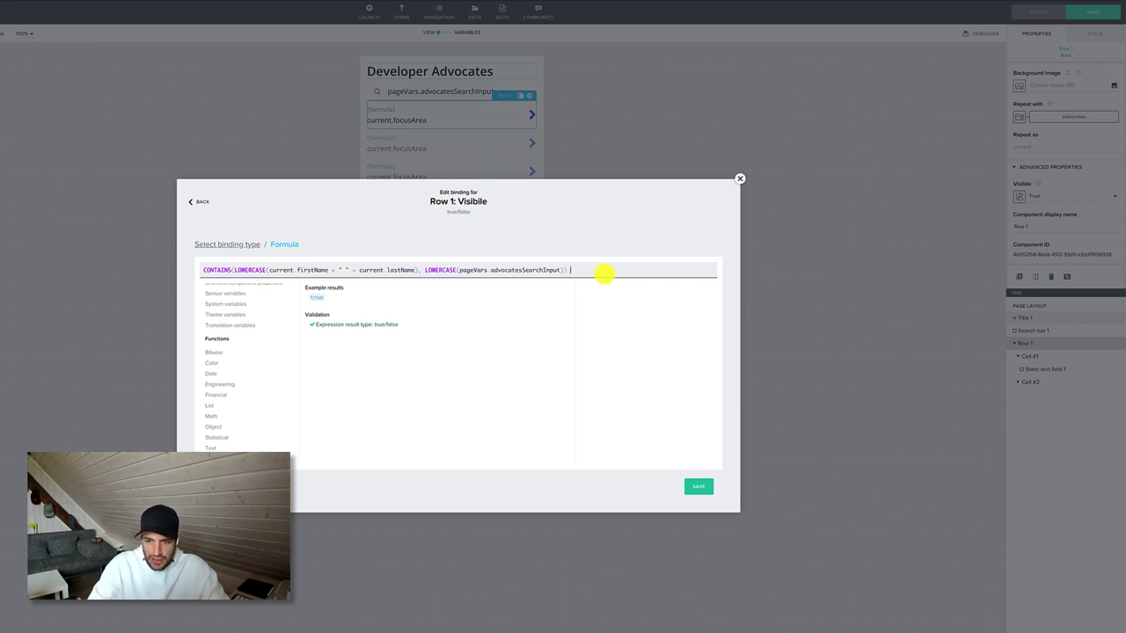
pyautogui.write('||')
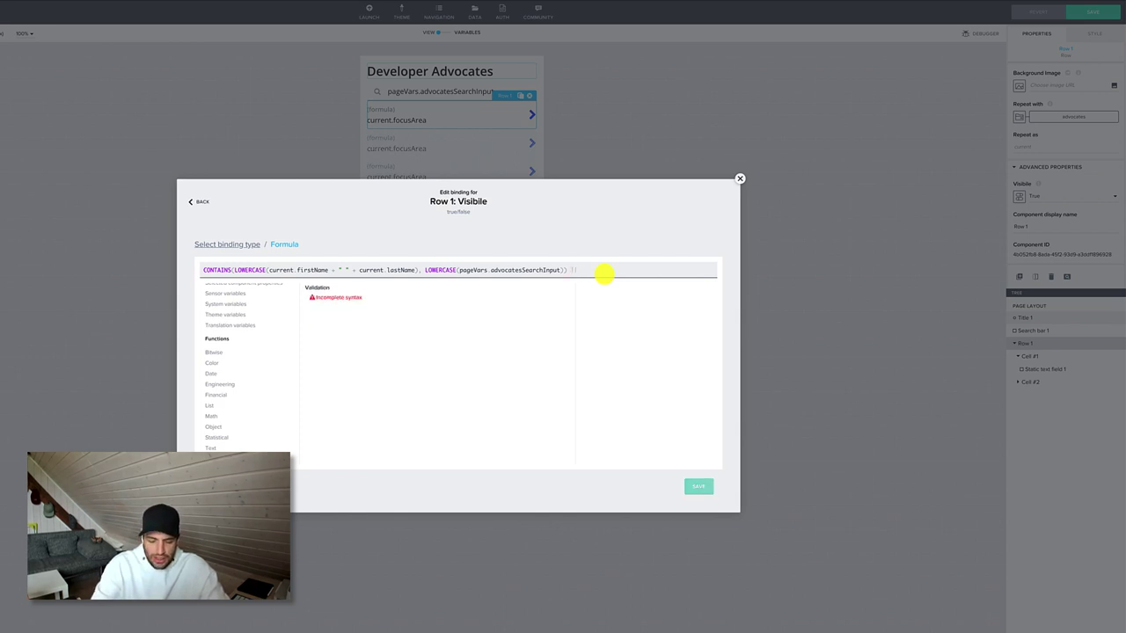
pyautogui.write(' CONTAINS')
pyautogui.press('Return')
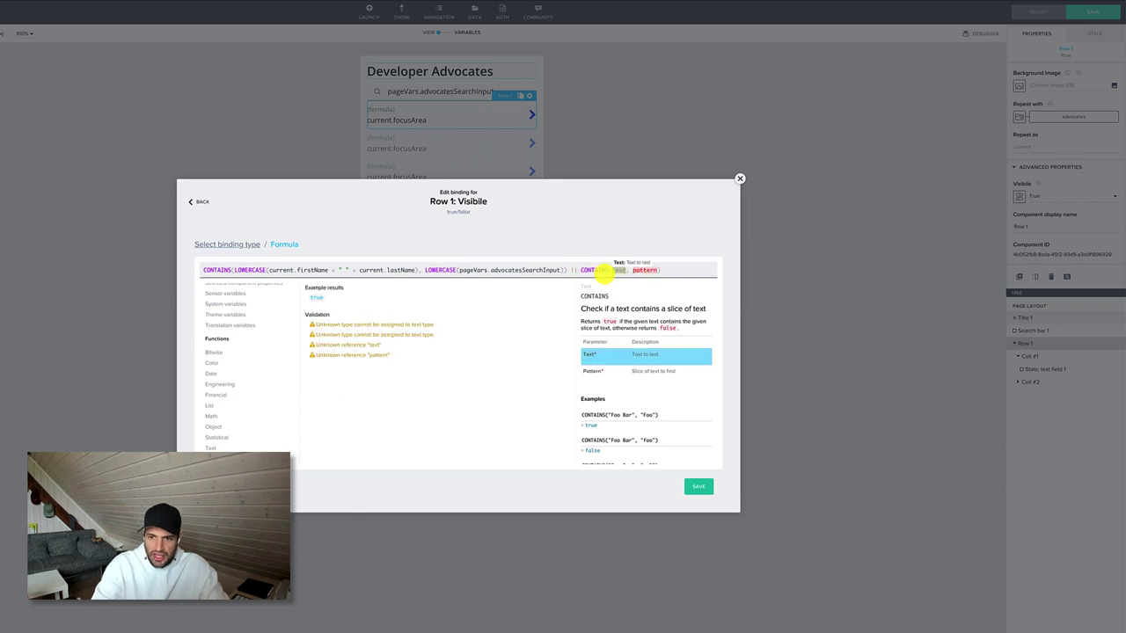
pyautogui.write('lowerca')
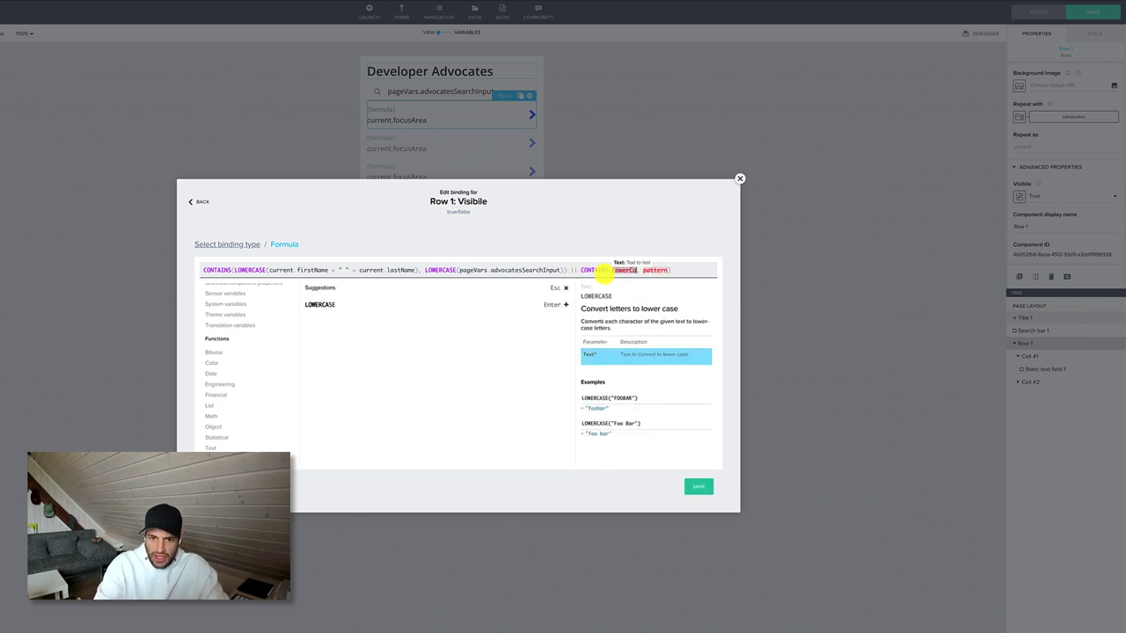
pyautogui.press('Return')
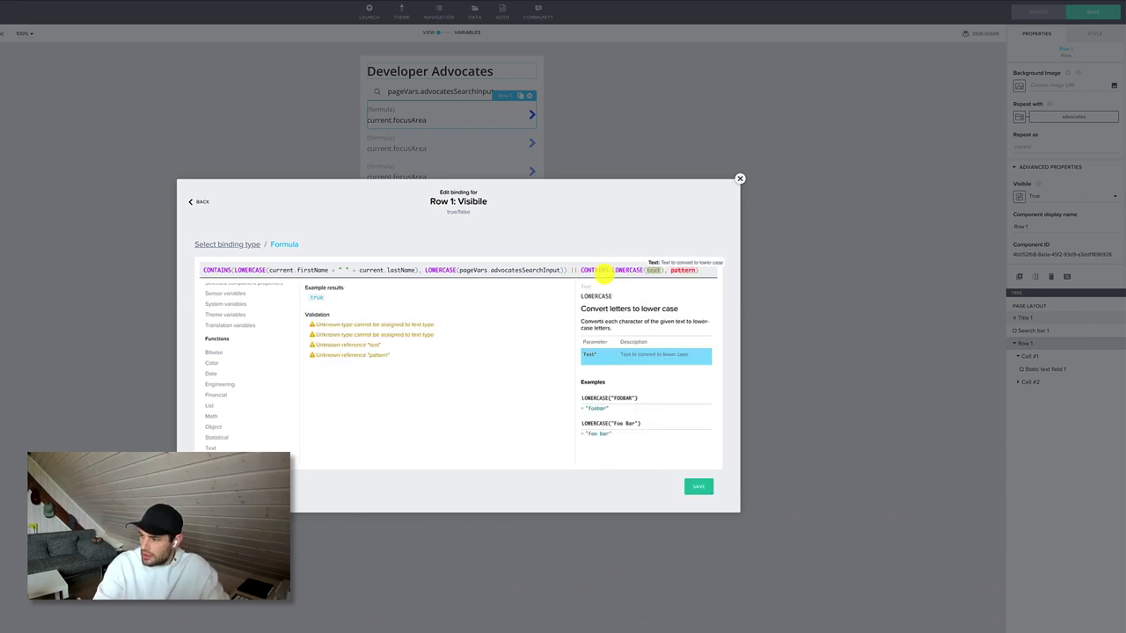
pyautogui.write('current.focu')
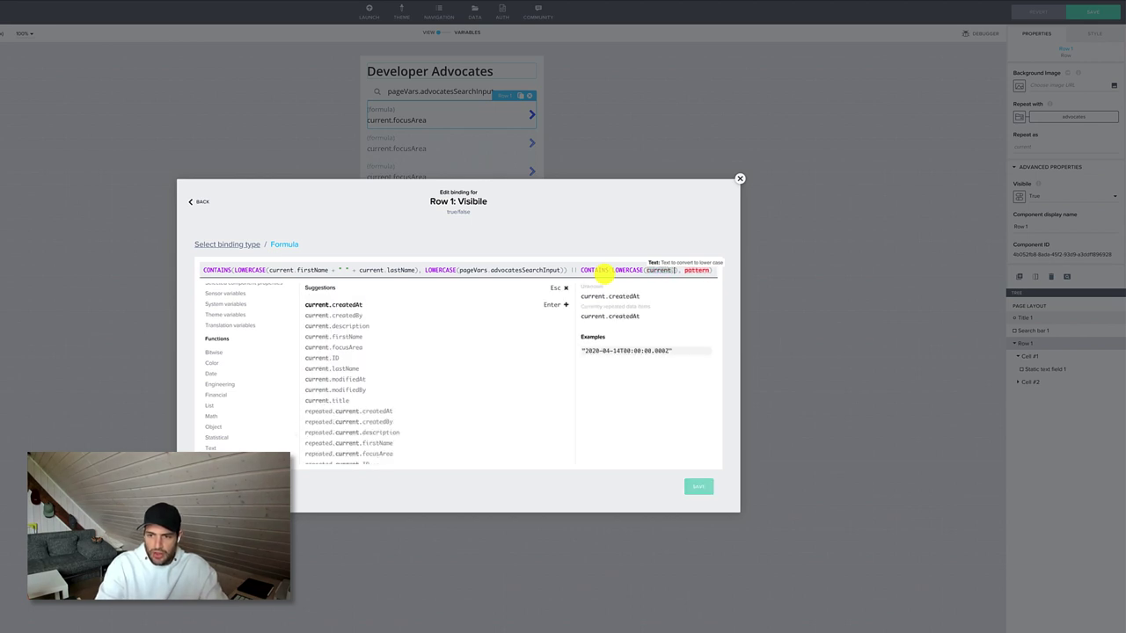
pyautogui.press('Return')
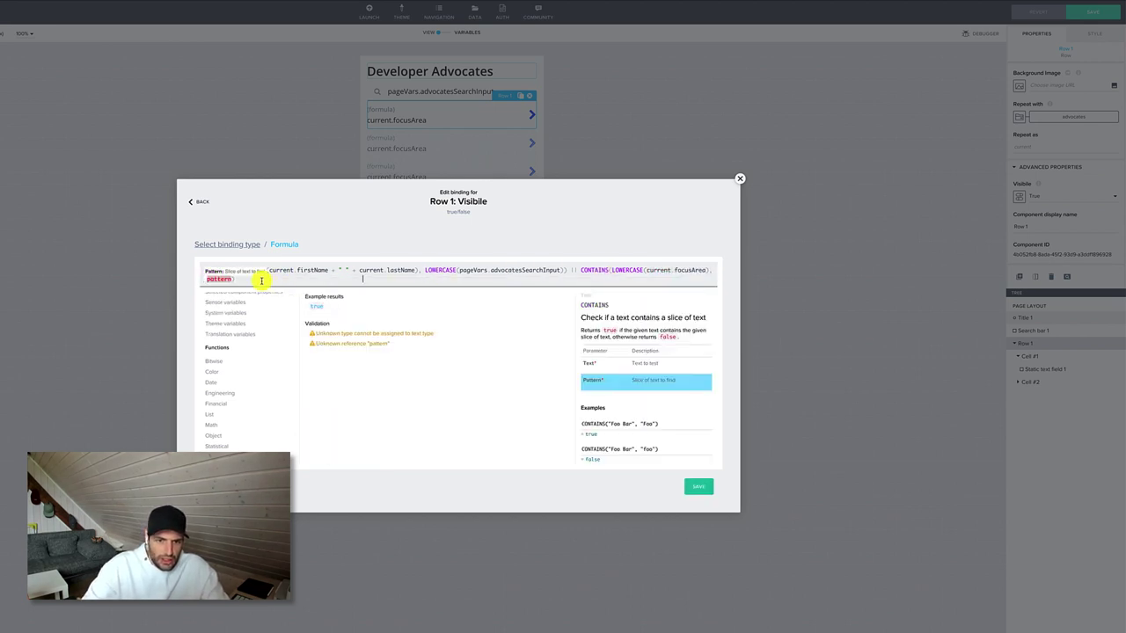
# Step: Replace the pattern placeholder of the focusArea condition with a LOWERCASE function
pyautogui.click(222, 282)
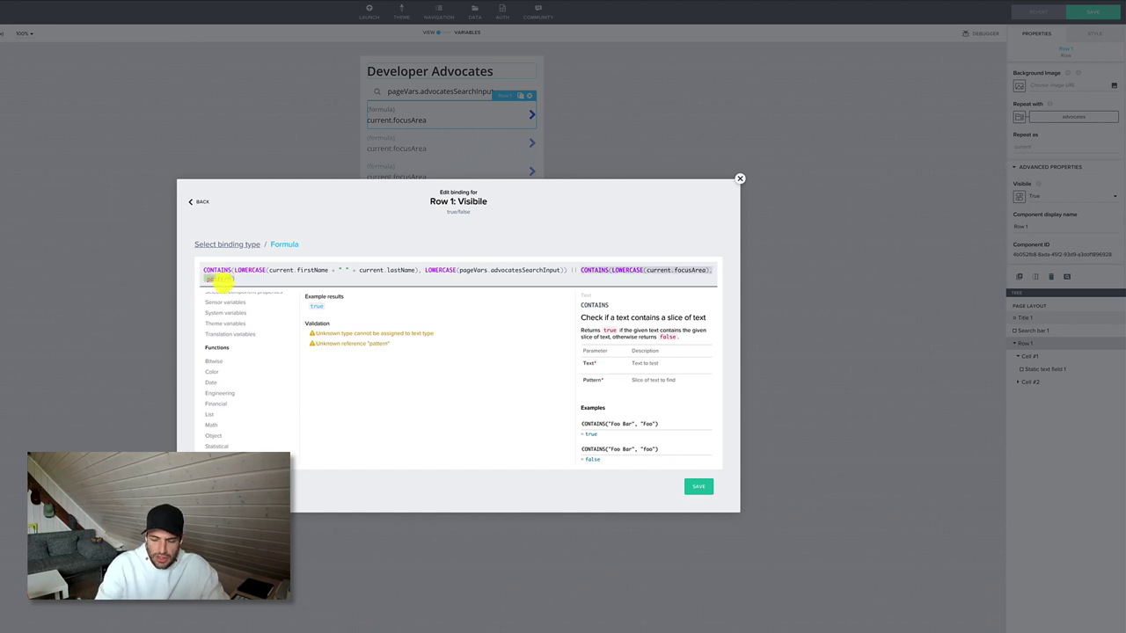
pyautogui.hotkey('ctrl', 'z')
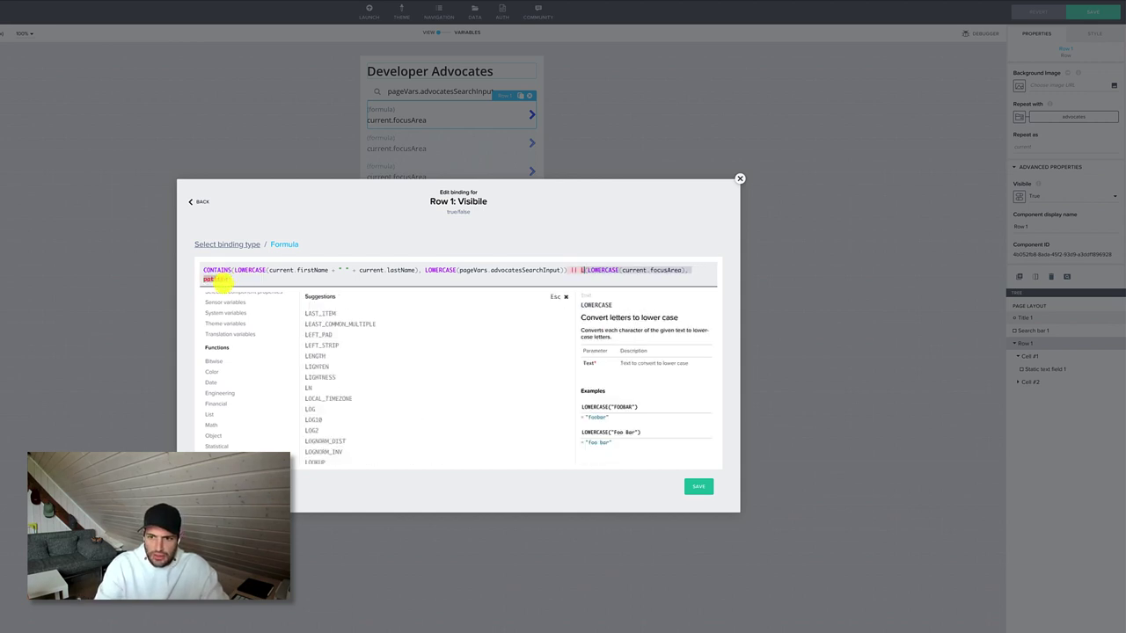
pyautogui.hotkey('ctrl', 'z')
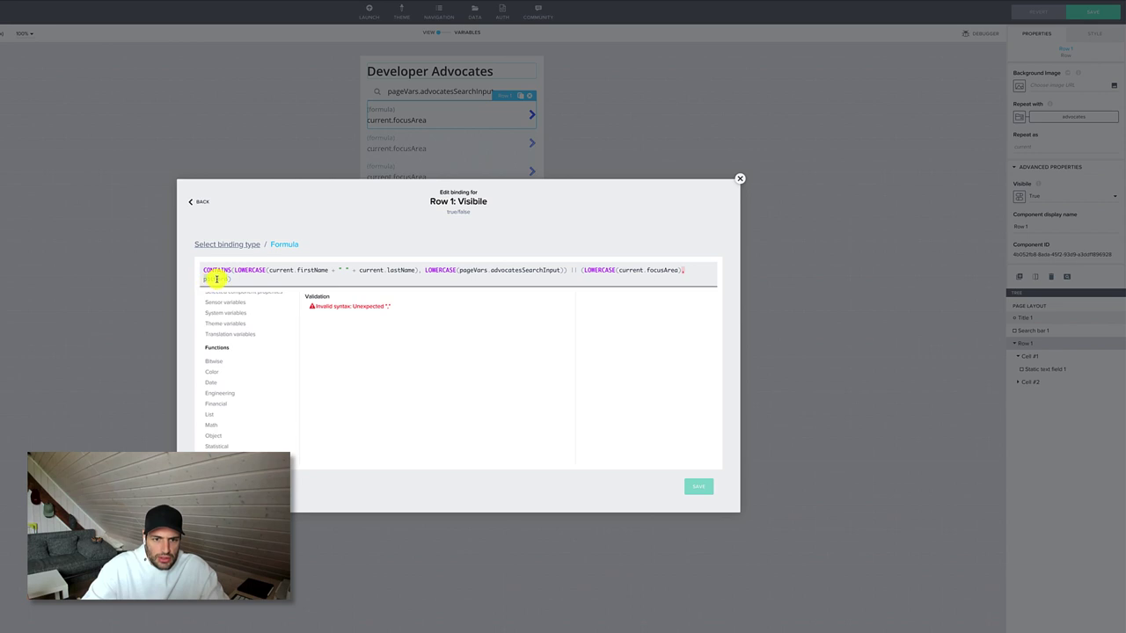
pyautogui.write('LOWer')
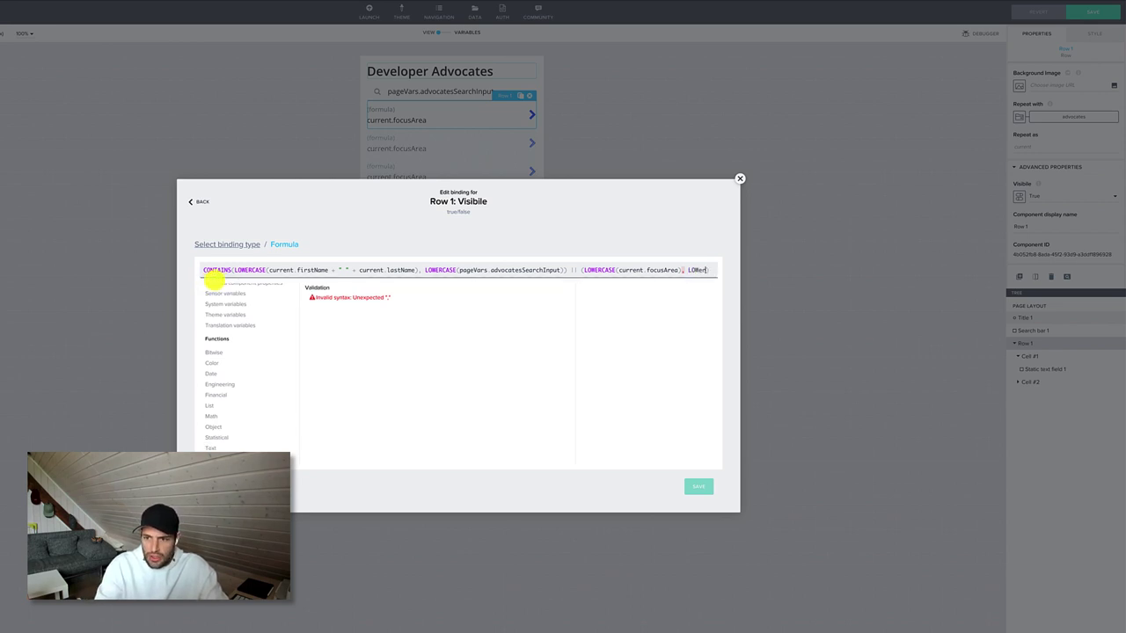
pyautogui.press('BackSpace')
pyautogui.press('BackSpace')
pyautogui.write('ER')
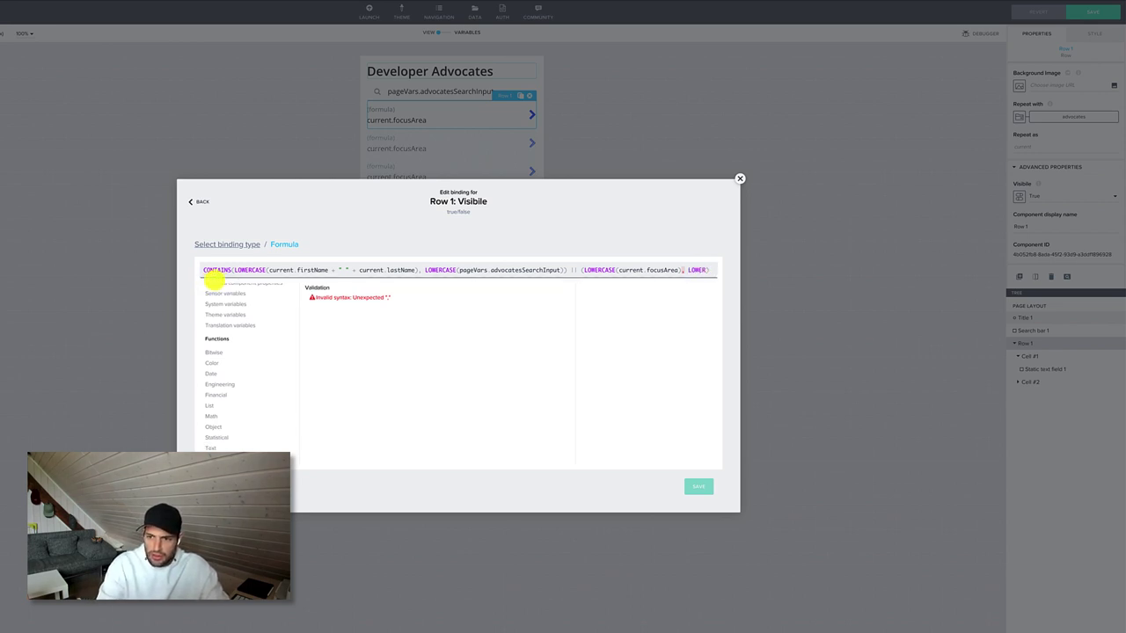
pyautogui.write('(')
pyautogui.write('ASE(')
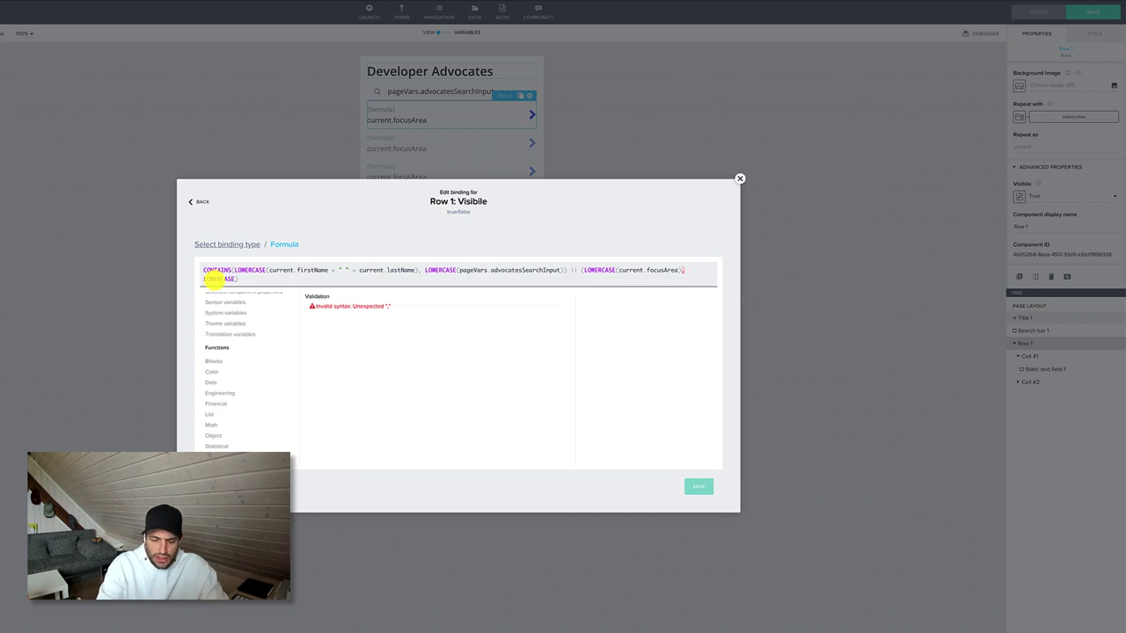
# Step: Fill the last LOWERCASE function with pageVars.advocatesSearchInput and close its parentheses
pyautogui.write('p')
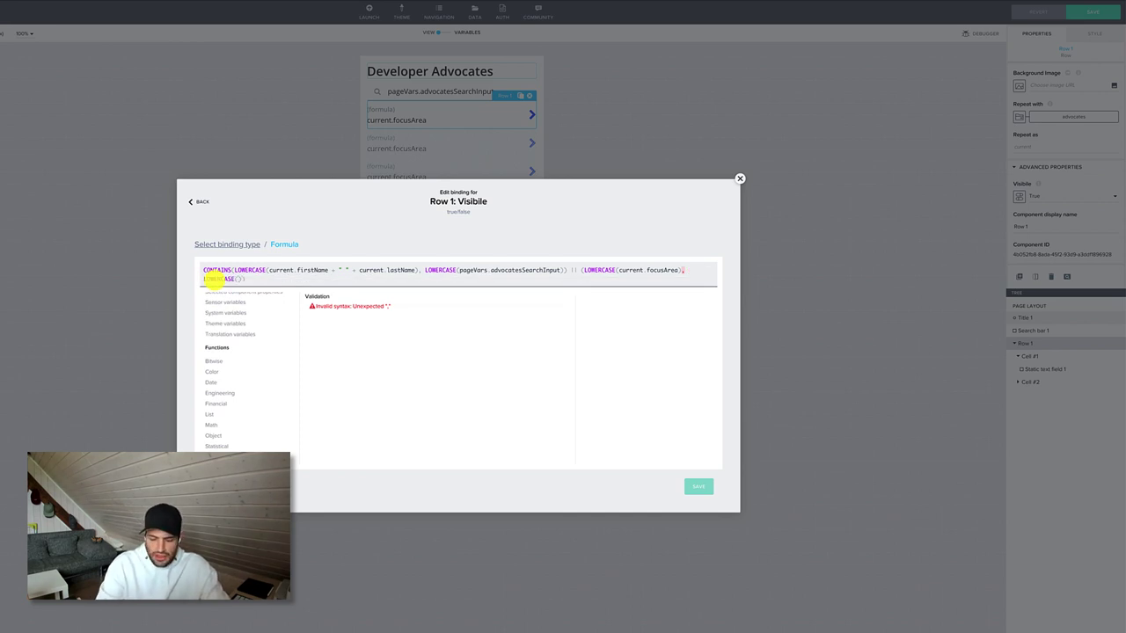
pyautogui.write('pageVar')
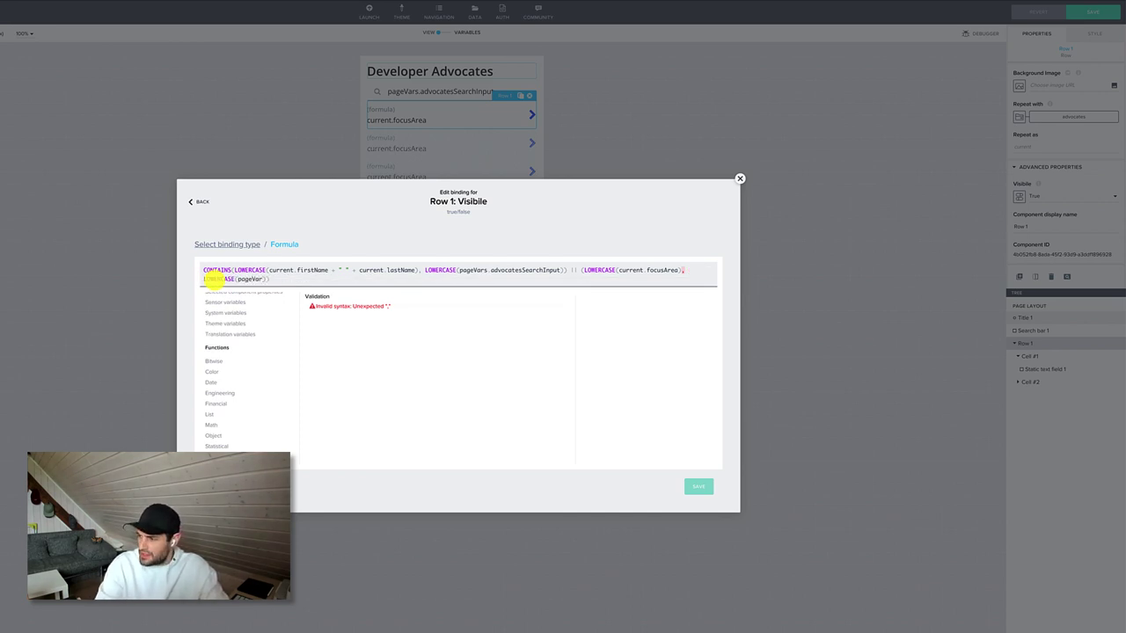
pyautogui.write('s.ad')
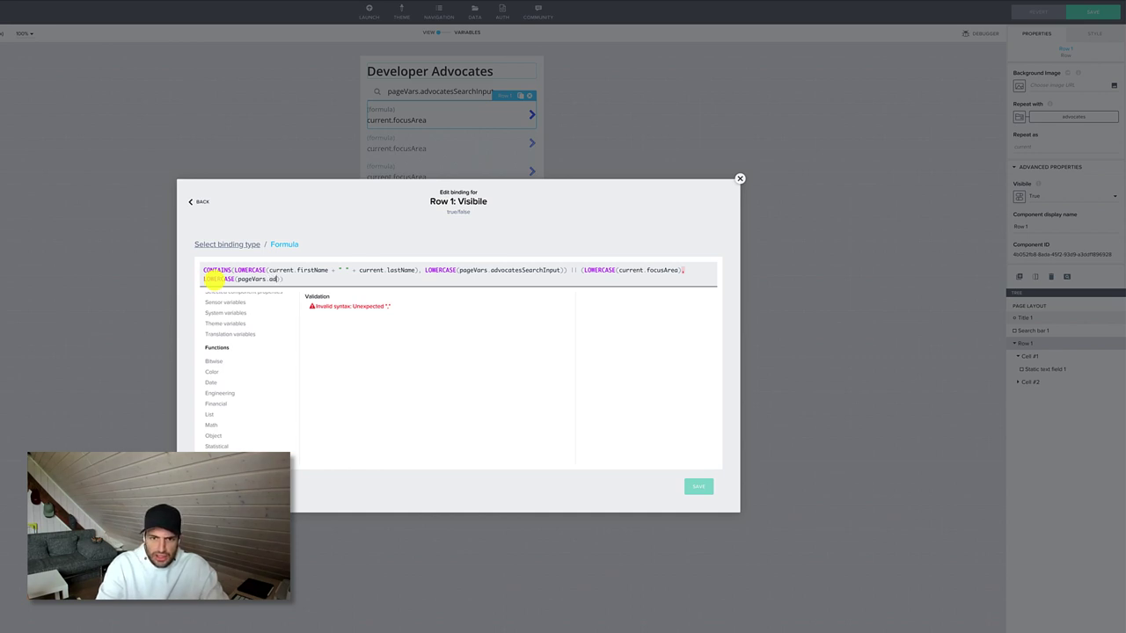
pyautogui.write('vocatesSe4ar')
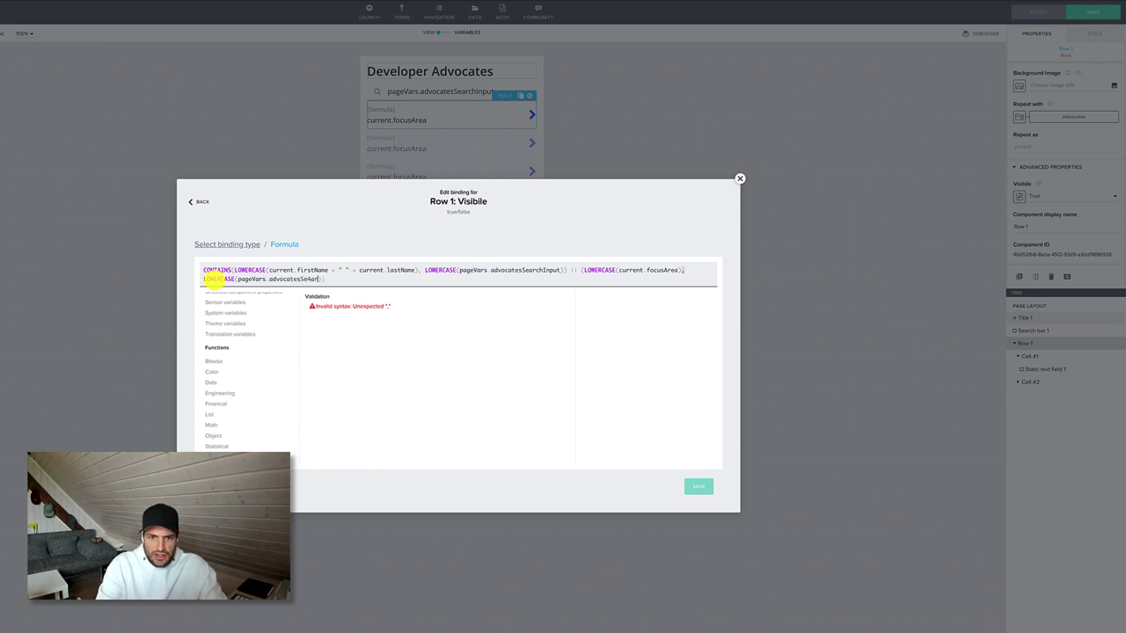
pyautogui.press('BackSpace')
pyautogui.press('BackSpace')
pyautogui.press('BackSpace')
pyautogui.write('archIn')
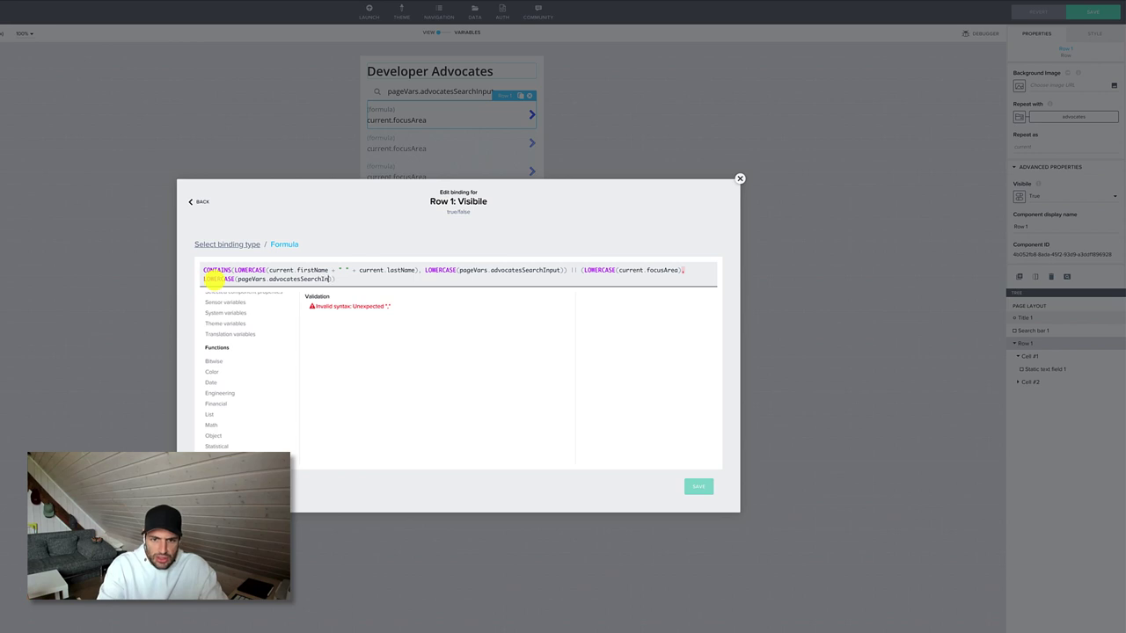
pyautogui.write('put)')
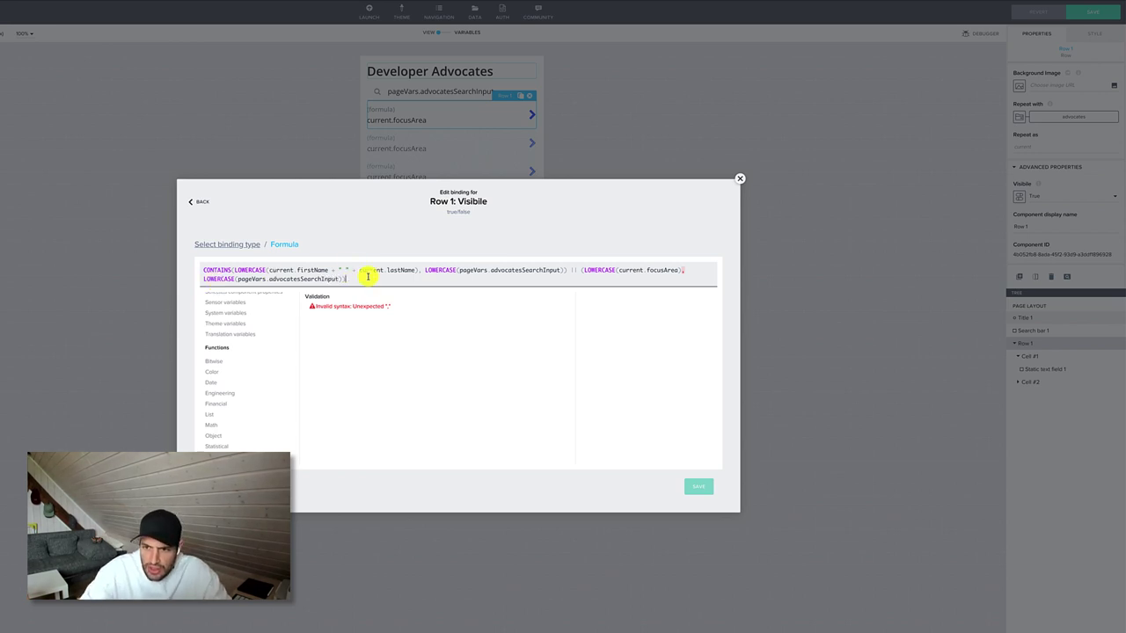
pyautogui.write(')')
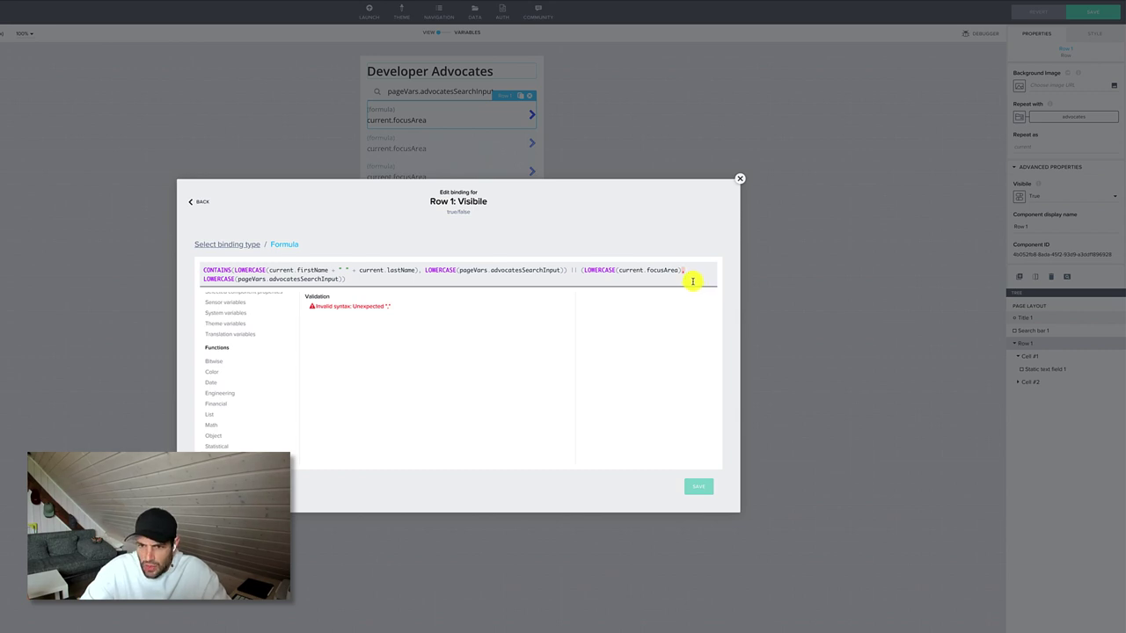
# Step: Insert the missing CONTAINS function name before the parenthesis that opens the focusArea condition
pyautogui.click(582, 271)
pyautogui.write('(')
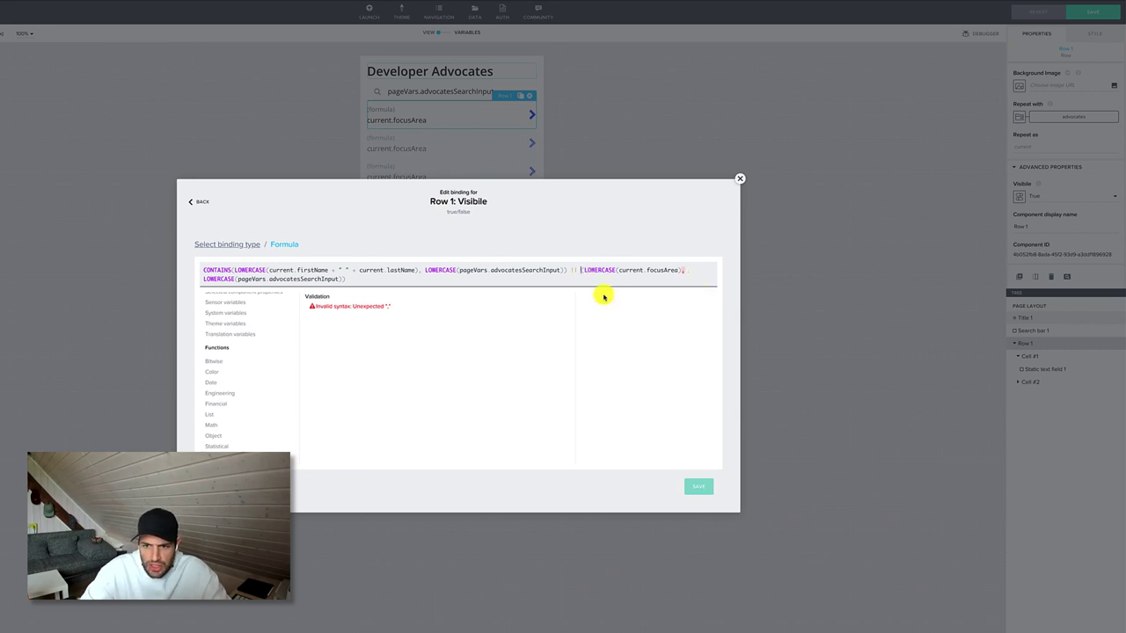
pyautogui.press('Left')
pyautogui.write('CONTAINS')
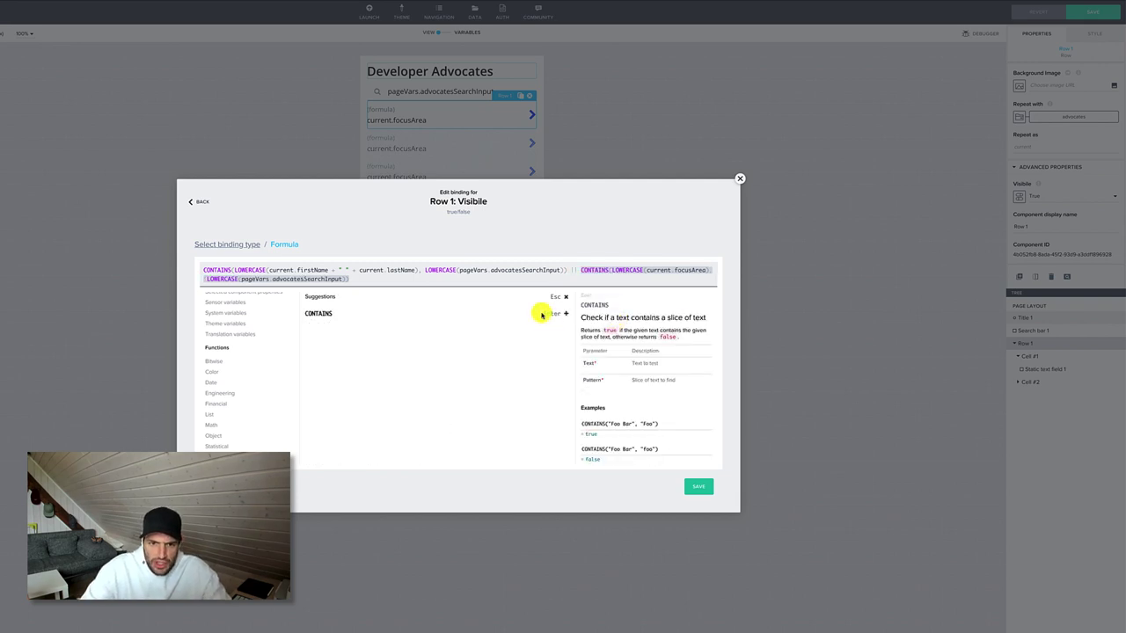
pyautogui.click(502, 278)
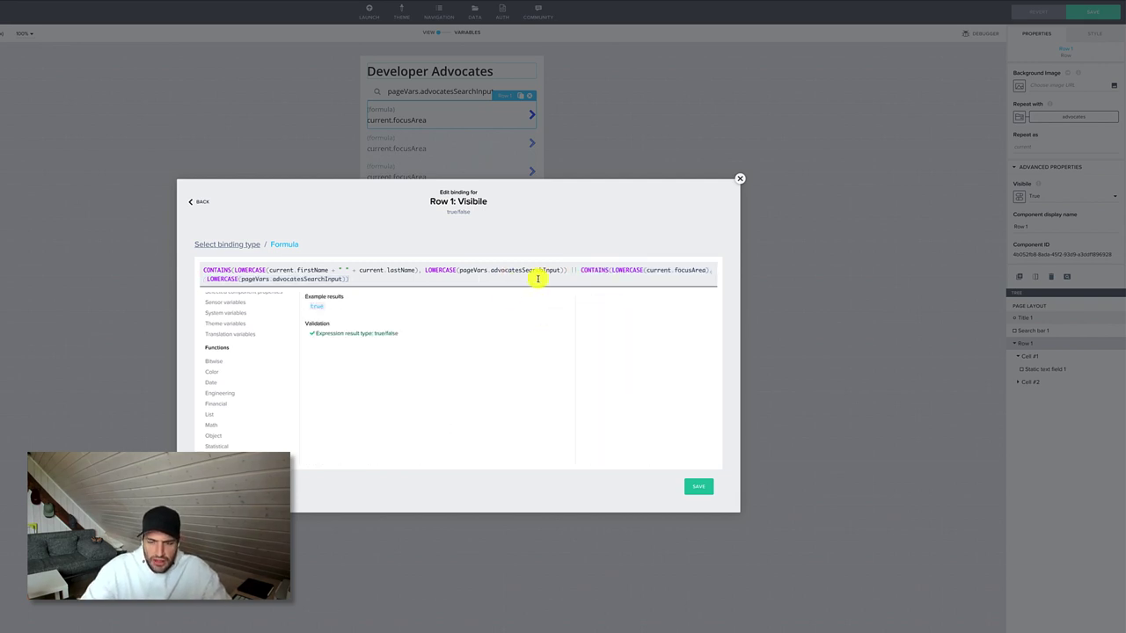
# Step: Save Row 1's visibility formula binding with the preview value True, and save the app
pyautogui.click(700, 486)
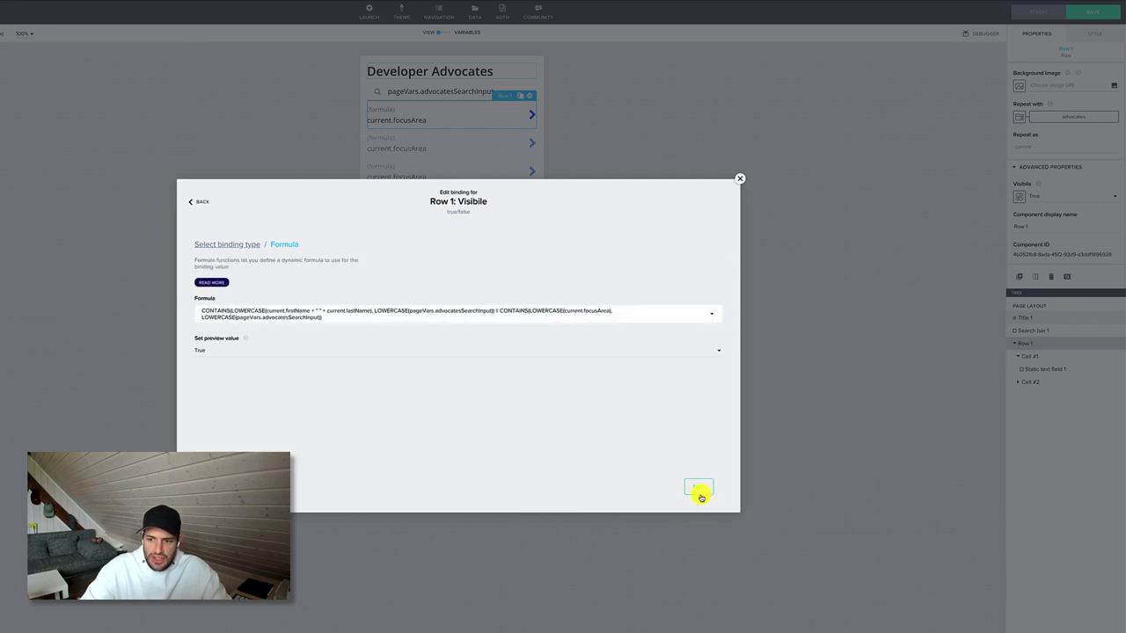
pyautogui.click(691, 351)
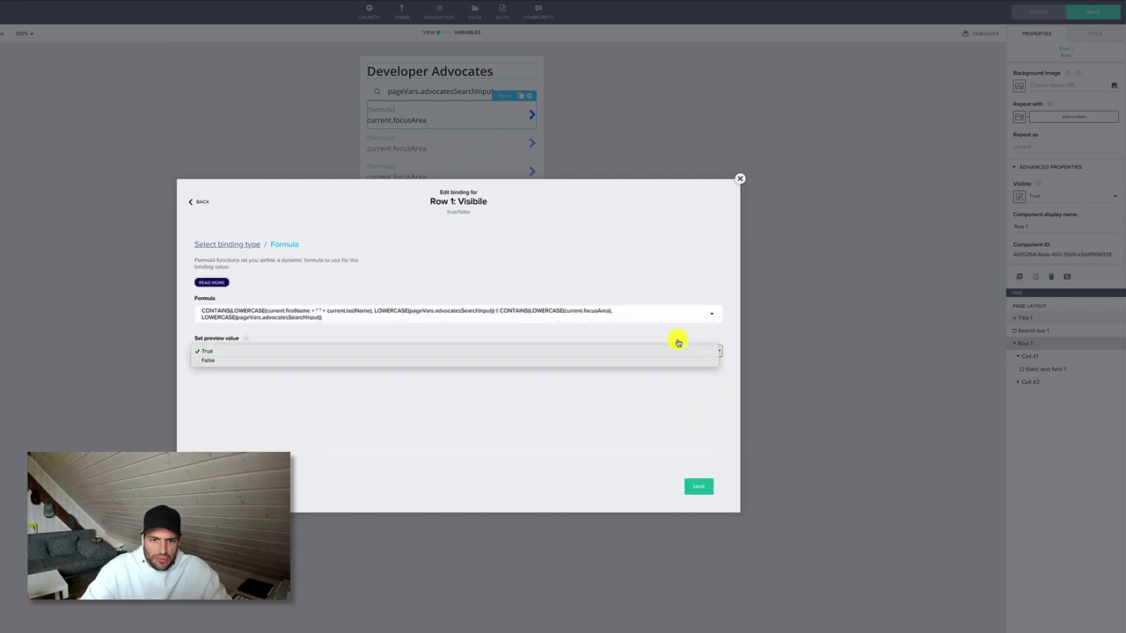
pyautogui.click(674, 343)
pyautogui.click(701, 487)
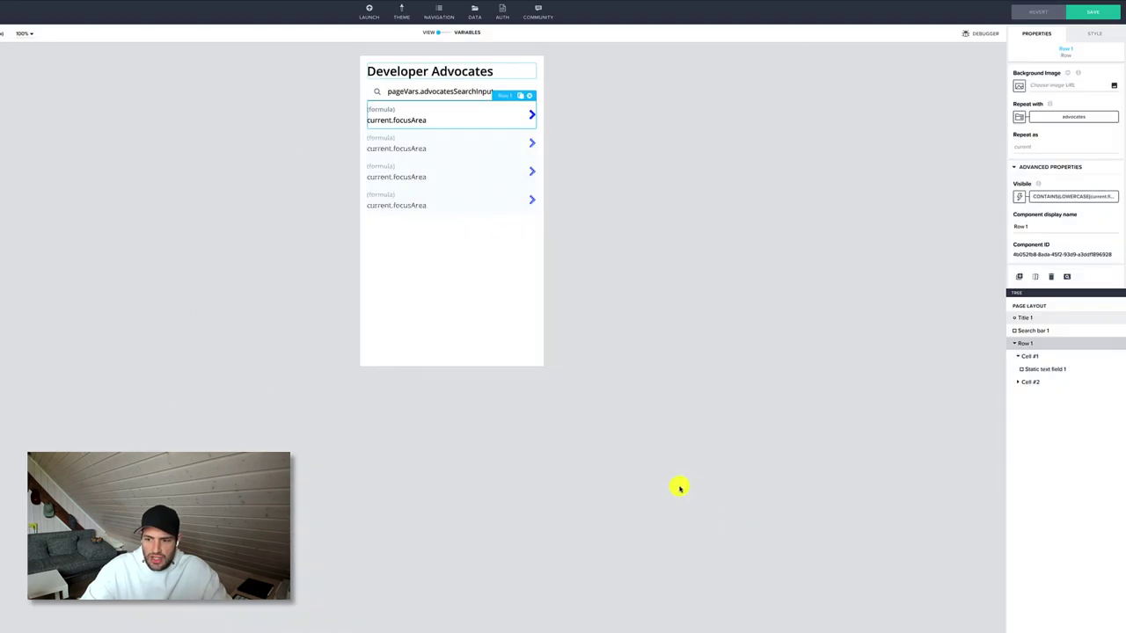
pyautogui.click(605, 254)
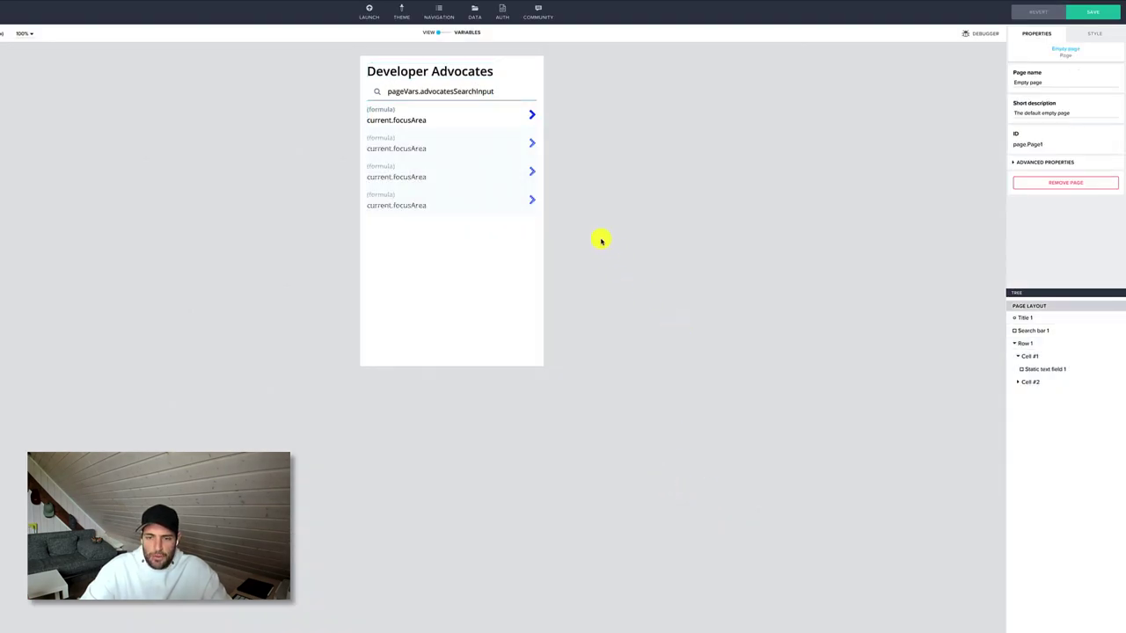
pyautogui.click(1089, 15)
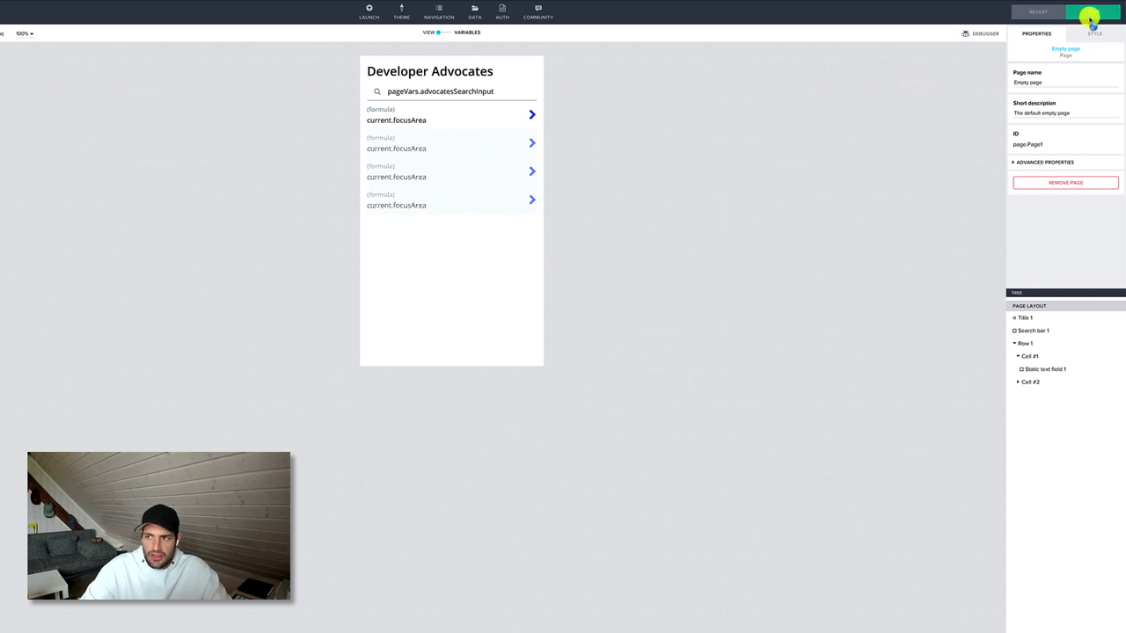
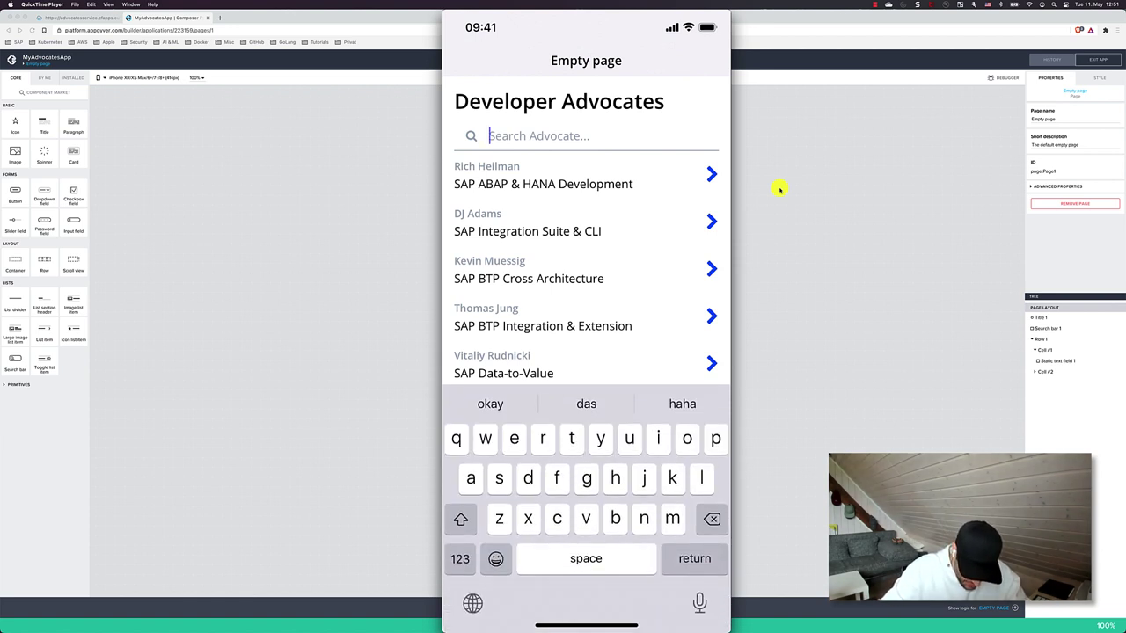
# Step: Test the filter in the running mobile app by searching the advocates for "vit"
pyautogui.write('vit')
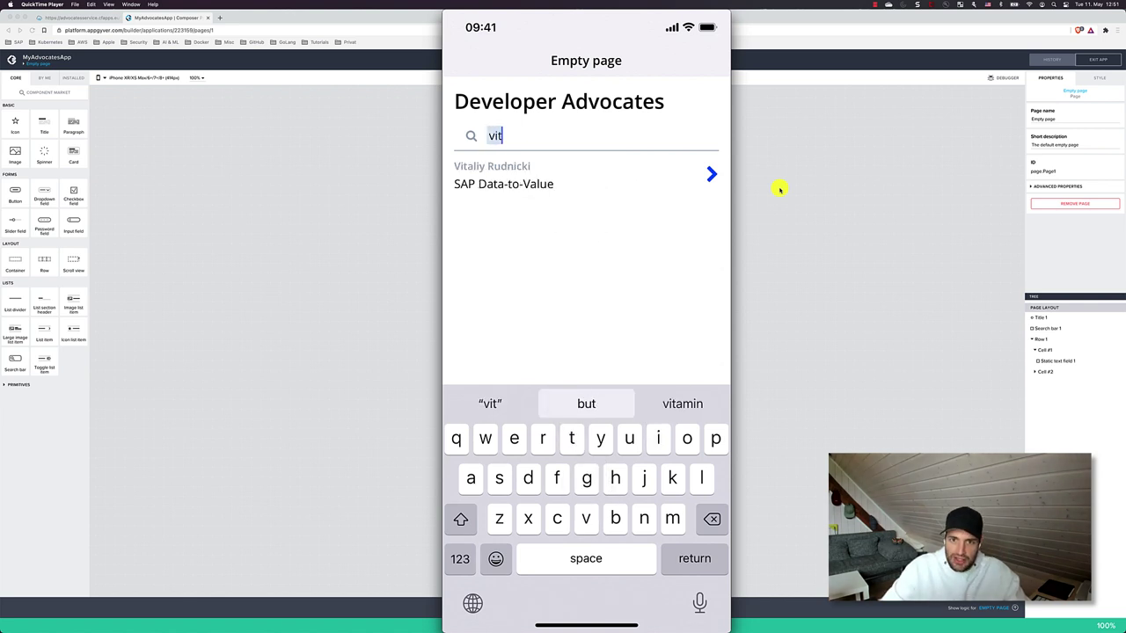
# Step: Test the focus area filter in the running mobile app by searching for "aba", and clear the search to browse the full list
pyautogui.press('BackSpace')
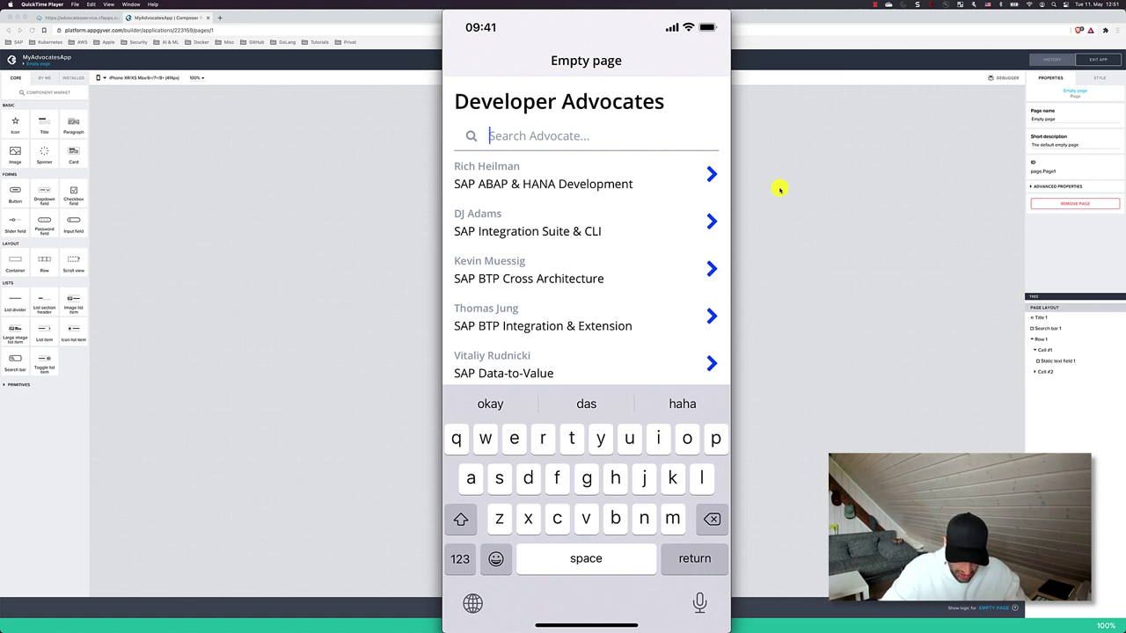
pyautogui.write('aba')
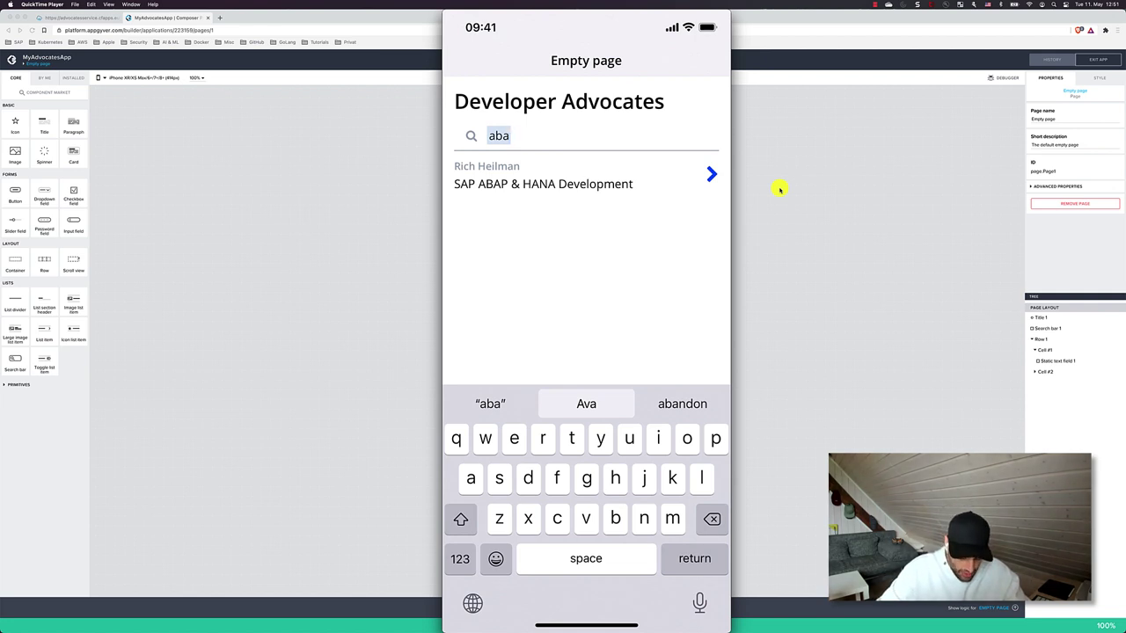
pyautogui.press('BackSpace')
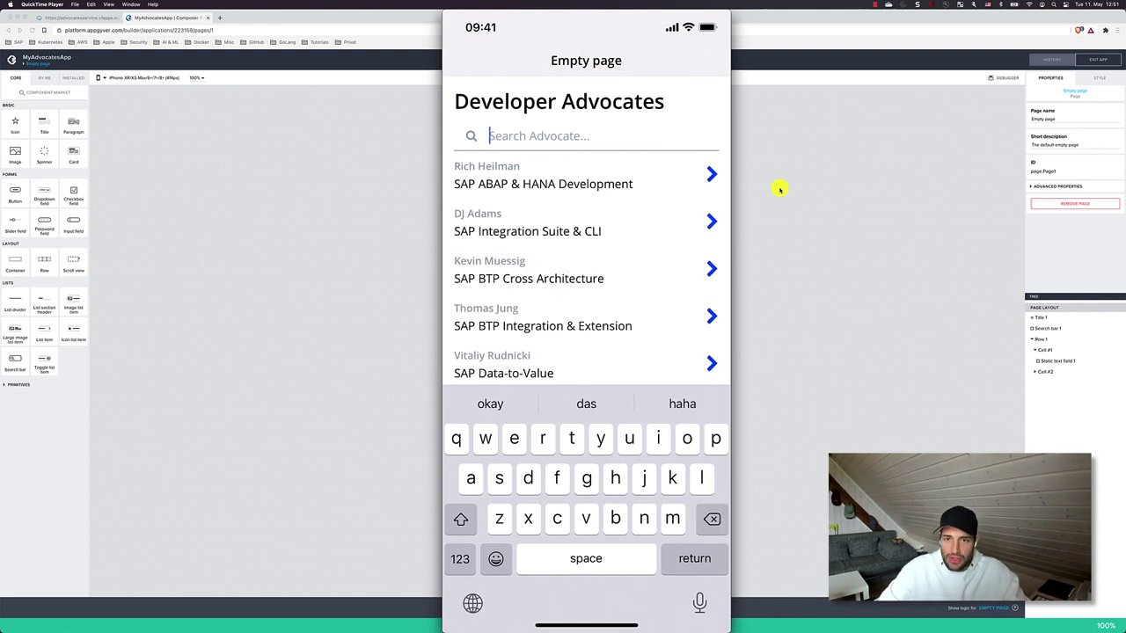
pyautogui.scroll(-2, 586, 264)
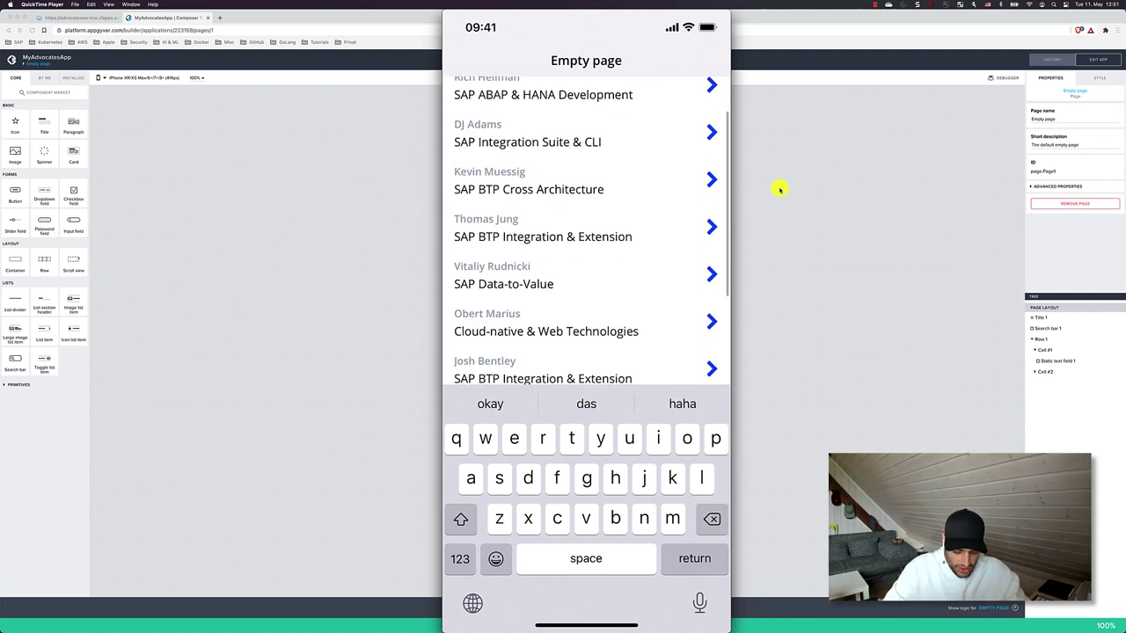
pyautogui.scroll(2, 585, 263)
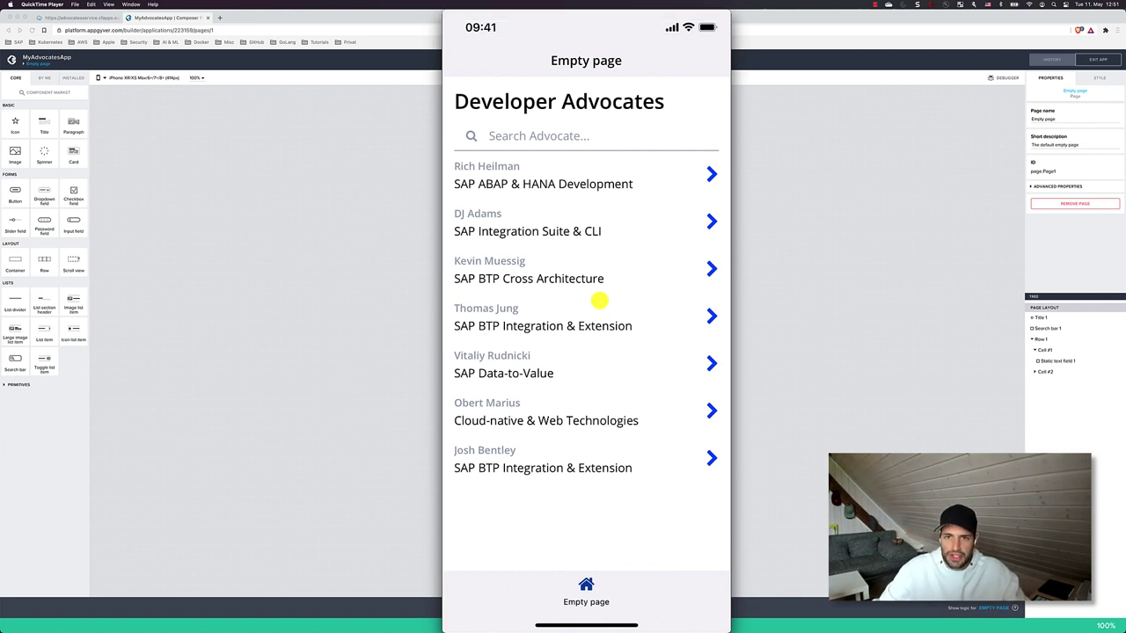
# Step: Open the logic canvas of Row 1 in the app builder and look through the core flow functions
pyautogui.click(786, 65)
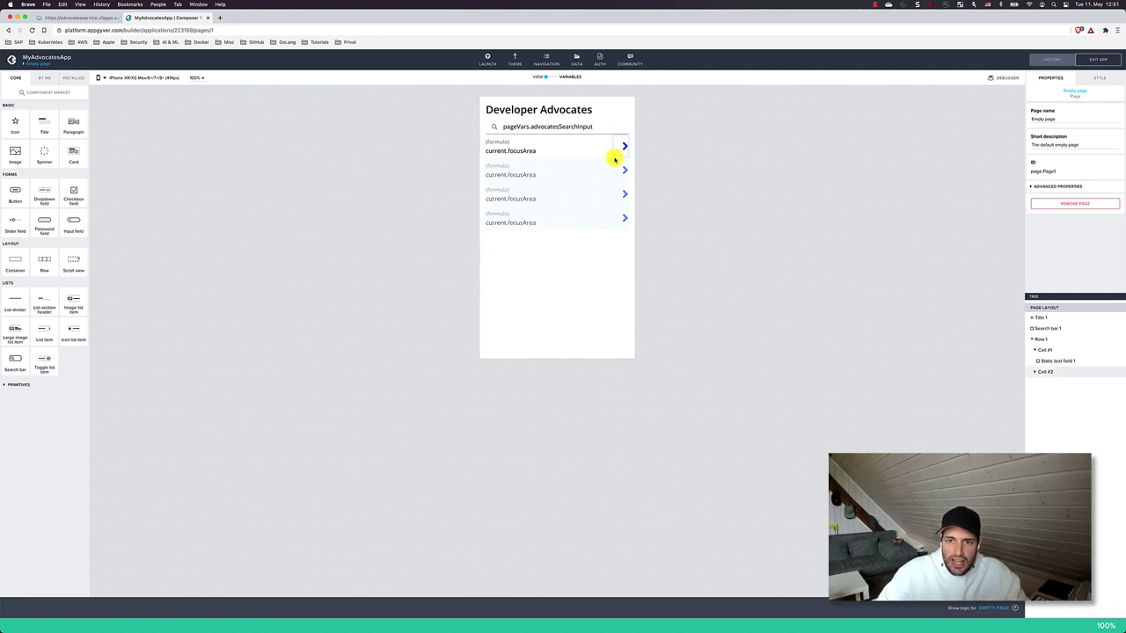
pyautogui.click(1047, 340)
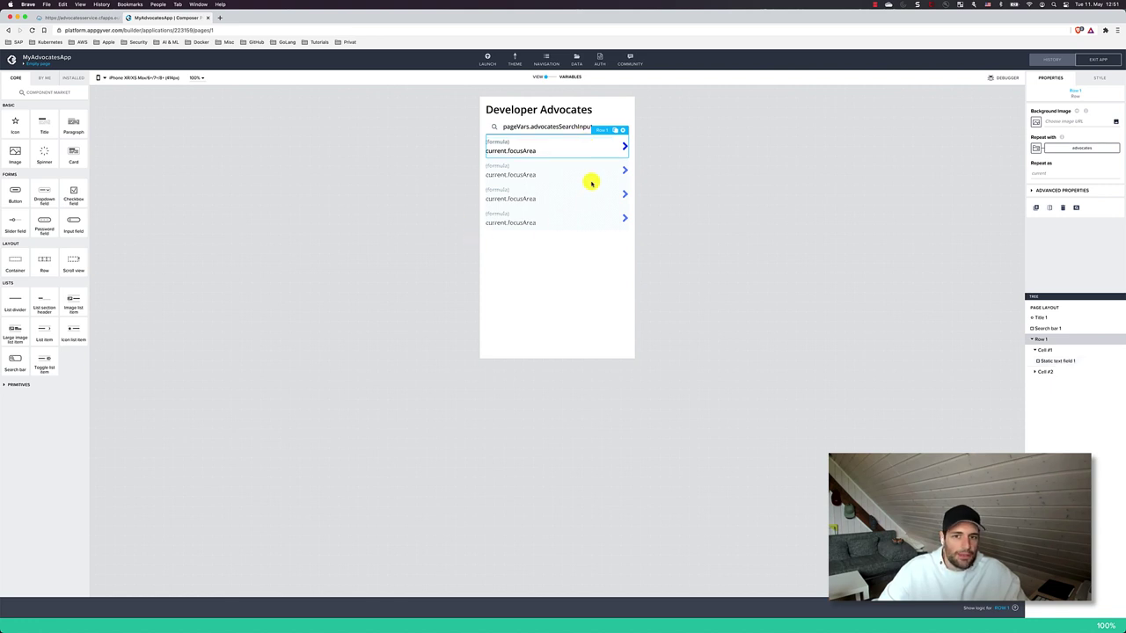
pyautogui.click(1016, 611)
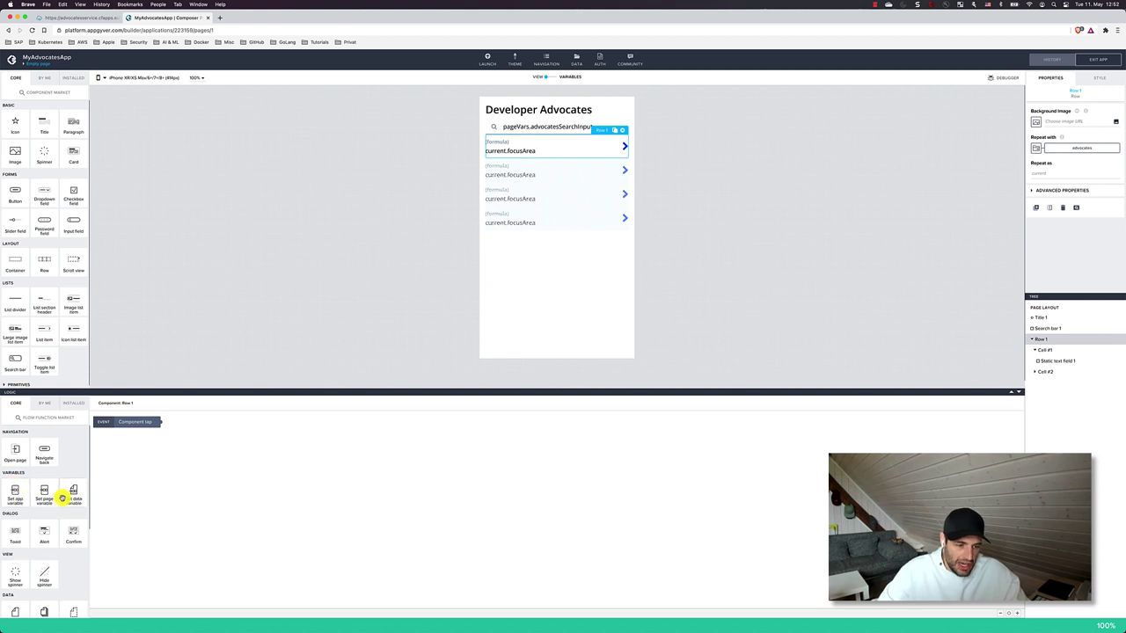
pyautogui.scroll(-1, 62, 499)
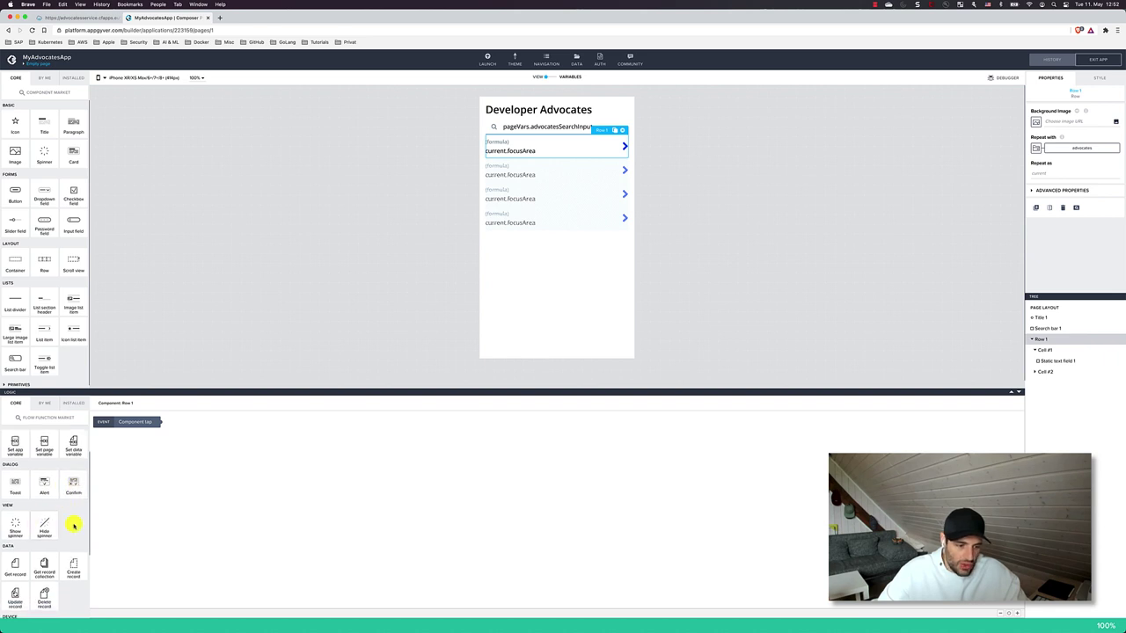
pyautogui.scroll(-1, 73, 522)
pyautogui.scroll(-2, 73, 522)
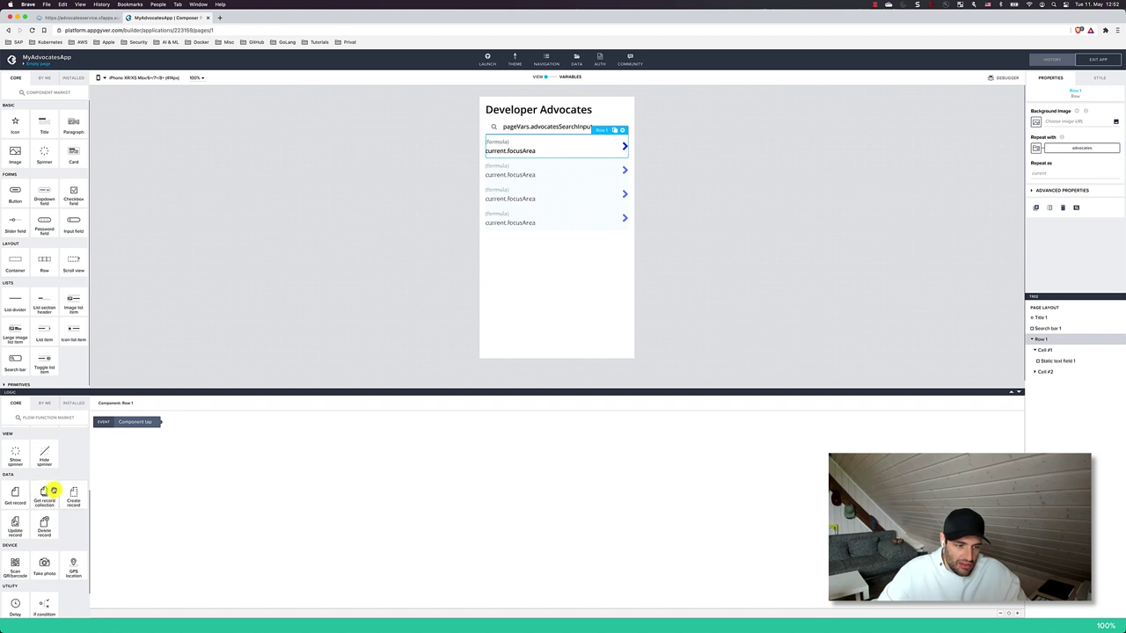
pyautogui.scroll(-1, 74, 526)
pyautogui.scroll(-2, 69, 514)
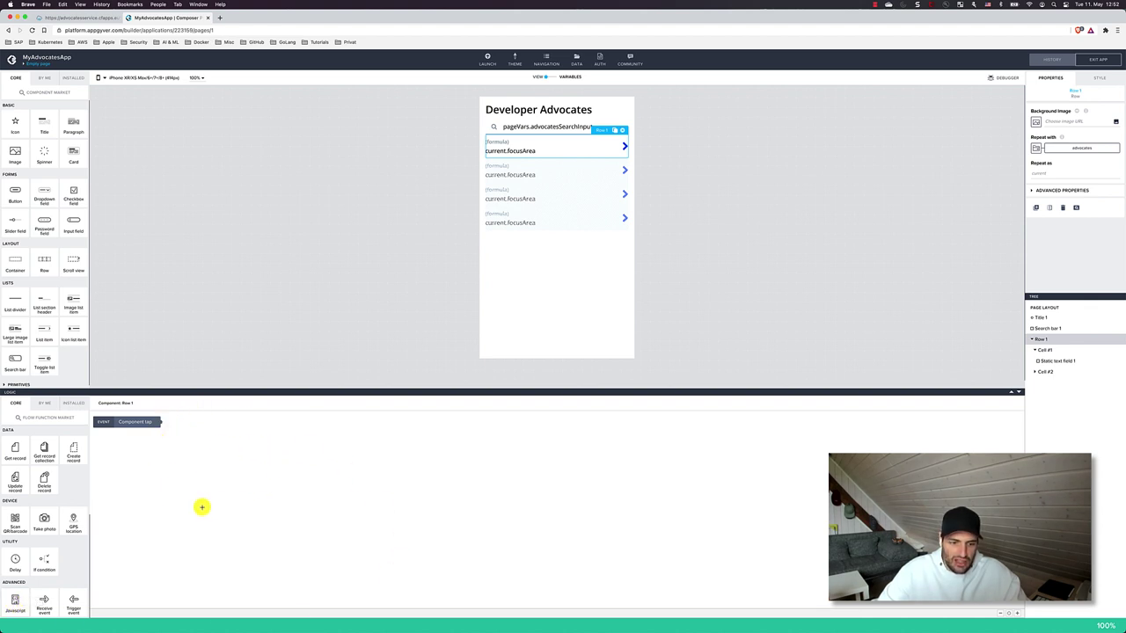
pyautogui.scroll(5, 59, 502)
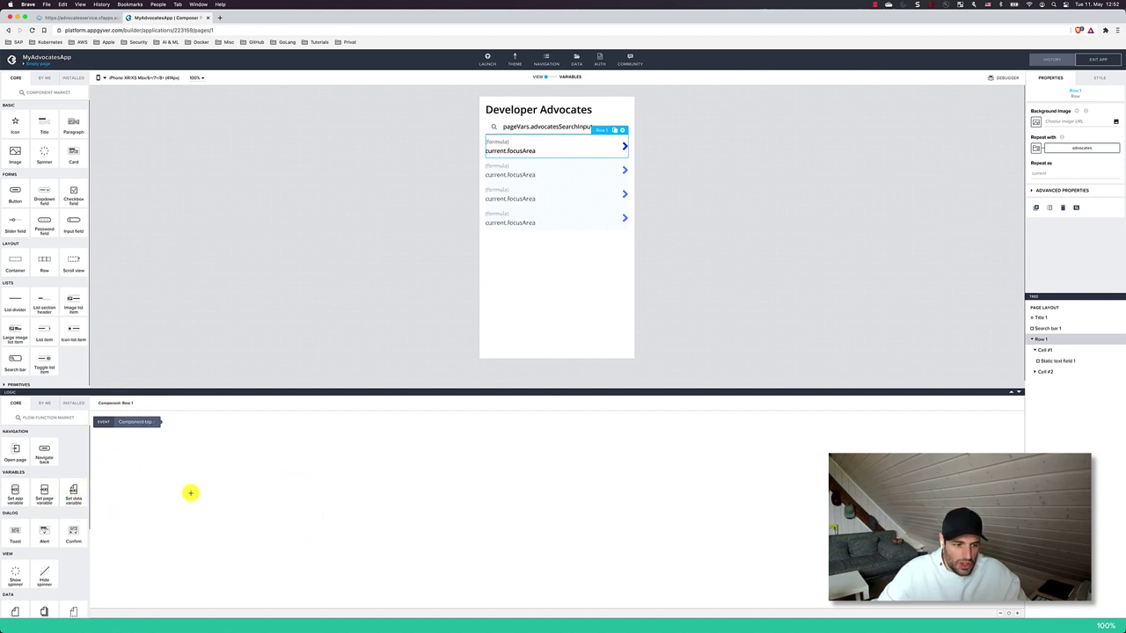
# Step: Add an Open page function to Row 1's logic, connect the Component tap event to it, and save the app
pyautogui.click(138, 421)
pyautogui.moveTo(128, 422); pyautogui.dragTo(133, 424)
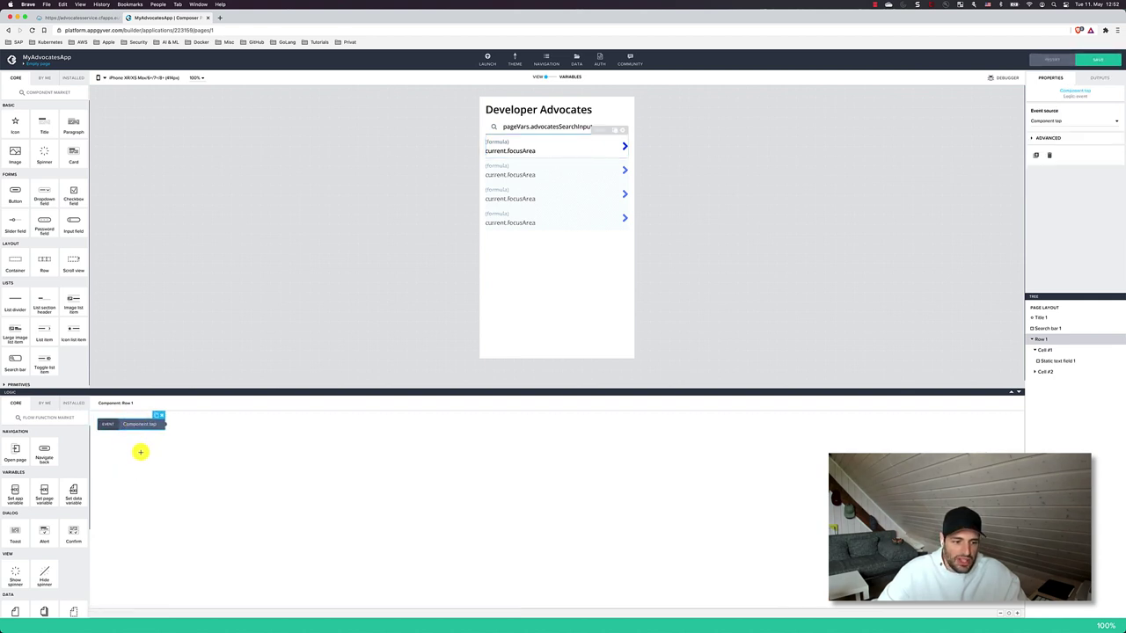
pyautogui.moveTo(15, 452); pyautogui.dragTo(233, 427)
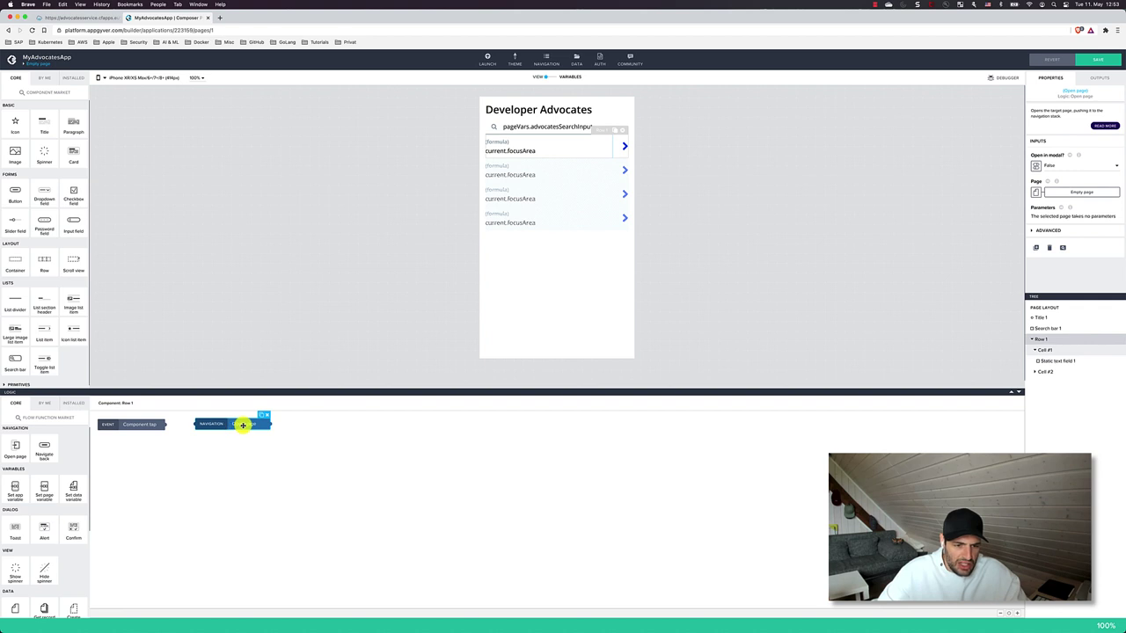
pyautogui.moveTo(165, 425); pyautogui.dragTo(192, 423)
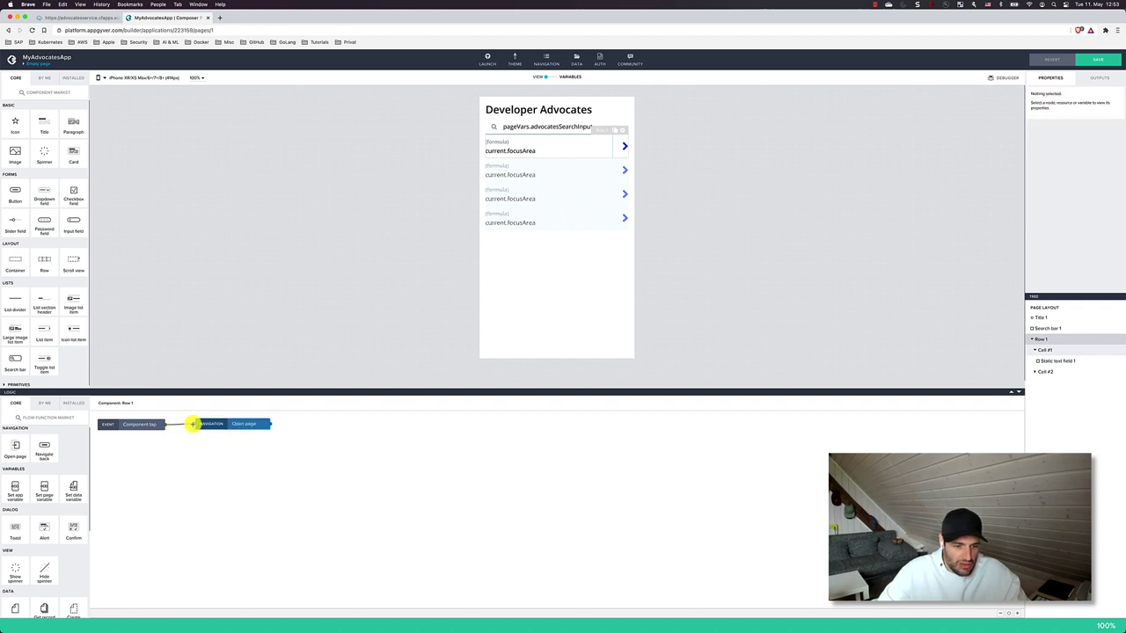
pyautogui.click(228, 423)
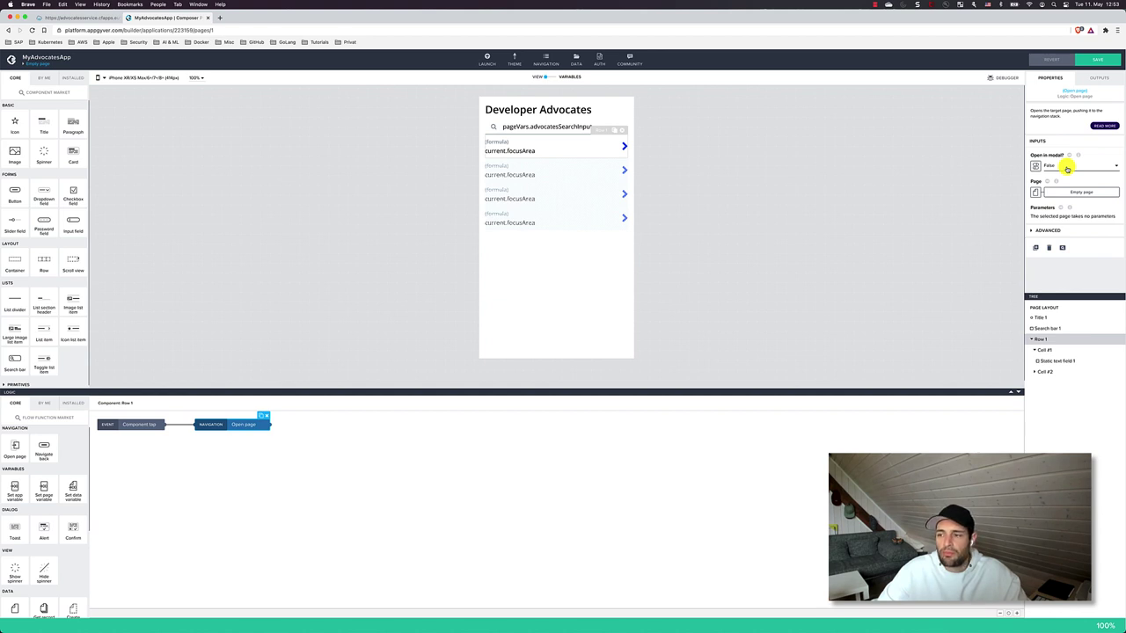
pyautogui.click(1031, 231)
pyautogui.click(1029, 230)
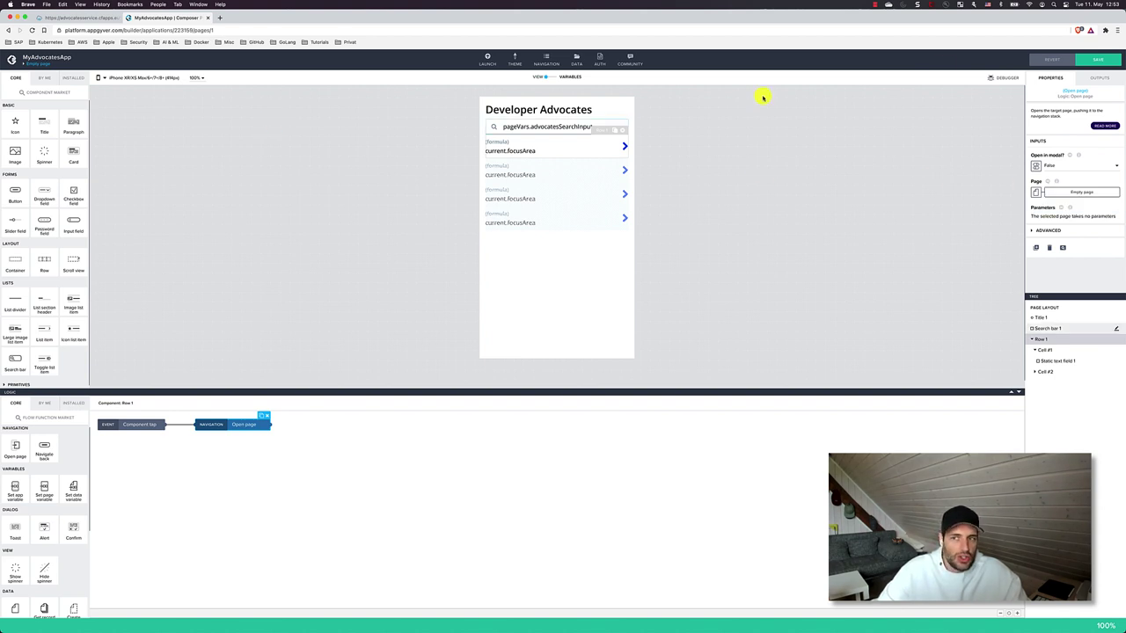
pyautogui.click(1096, 62)
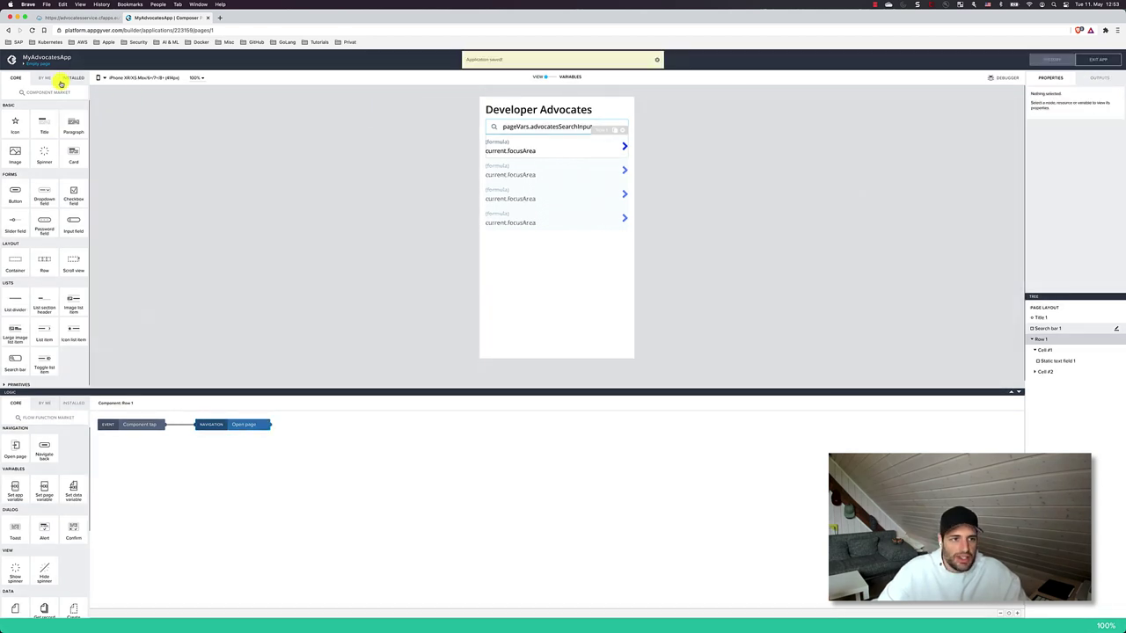
# Step: Create a new page named AdvocateDetail from the app's page overview
pyautogui.click(30, 64)
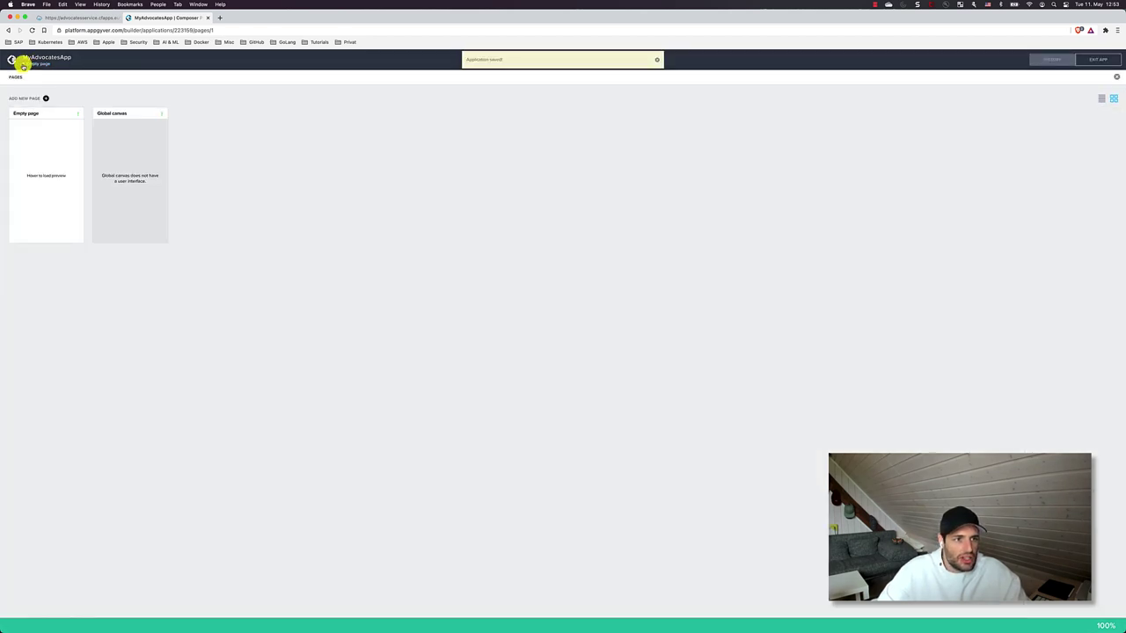
pyautogui.click(46, 97)
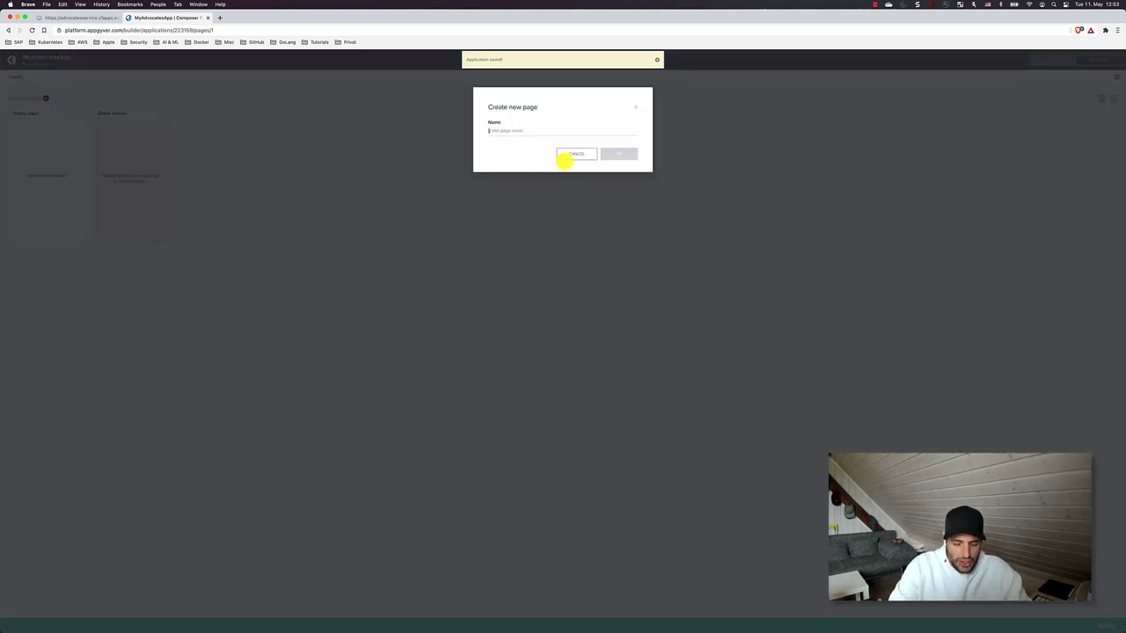
pyautogui.write('Advocate')
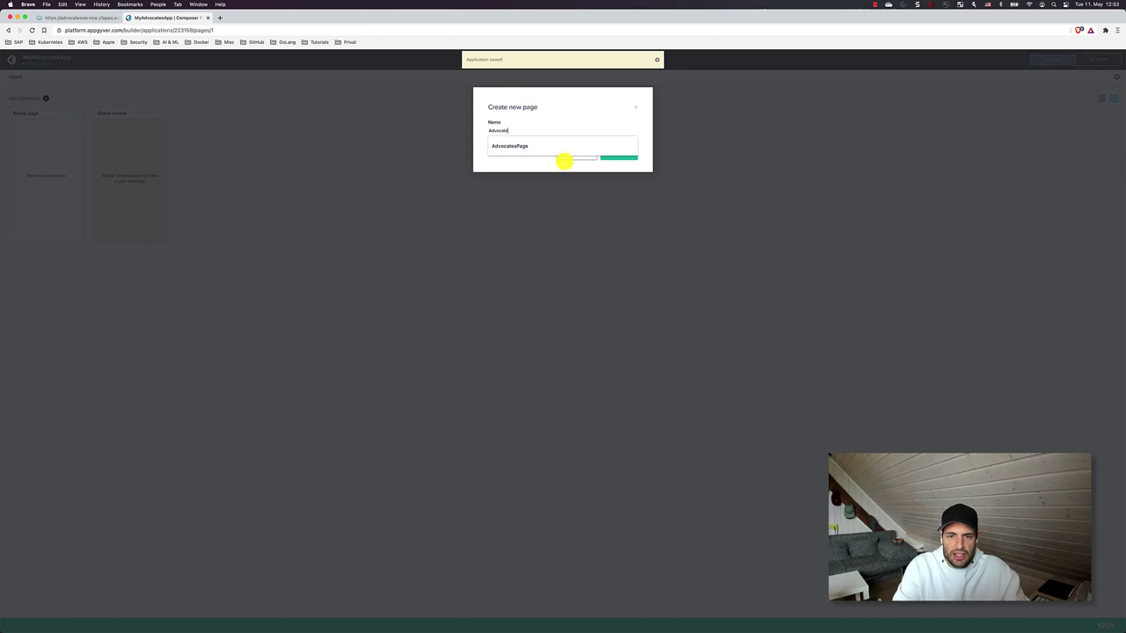
pyautogui.write('Detai')
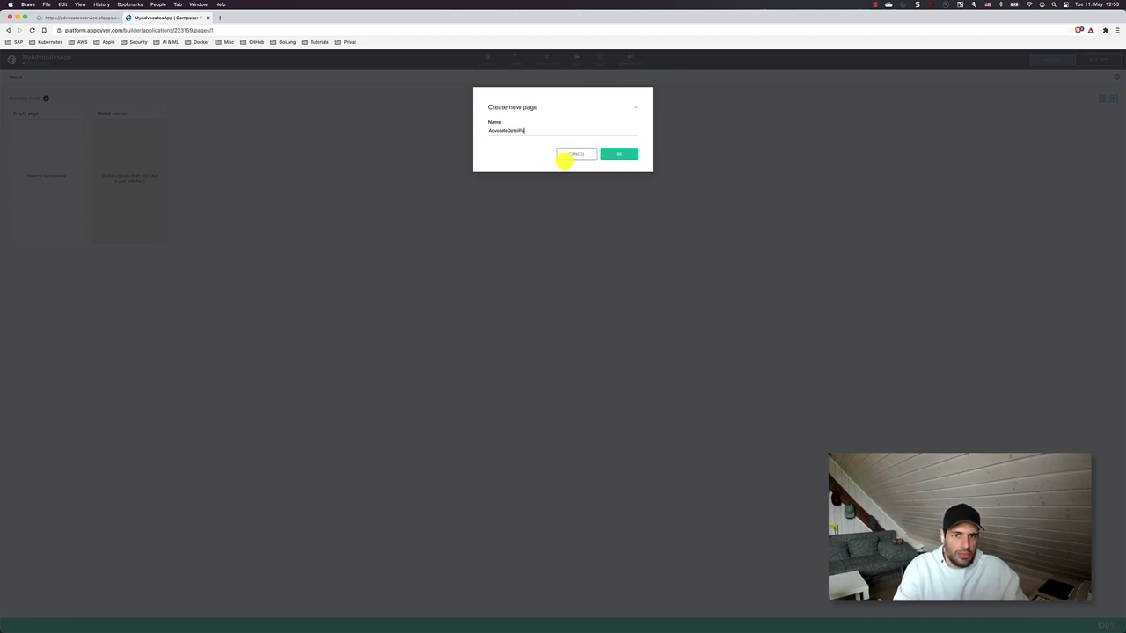
pyautogui.write('l')
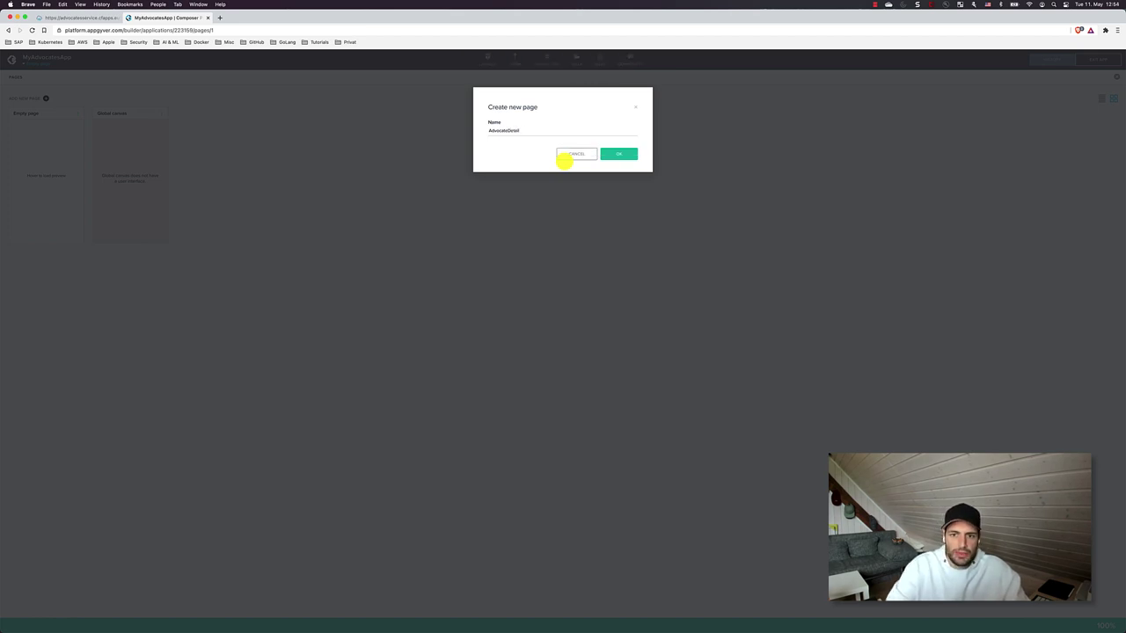
pyautogui.click(631, 155)
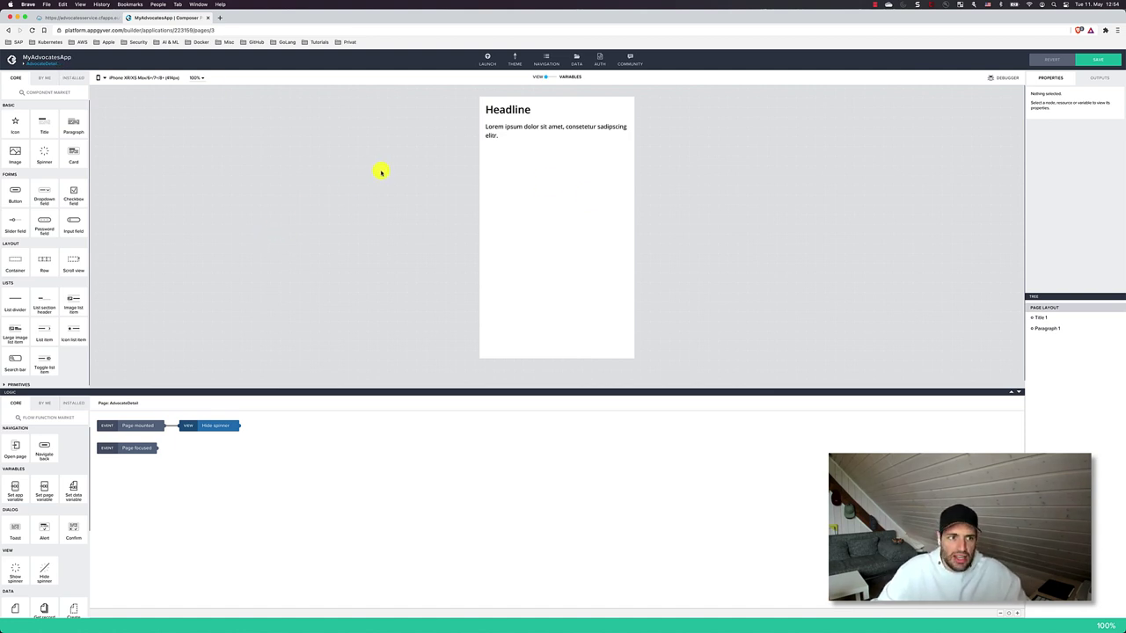
# Step: Add a page parameter named advocateID to the AdvocateDetail page's variables
pyautogui.click(545, 78)
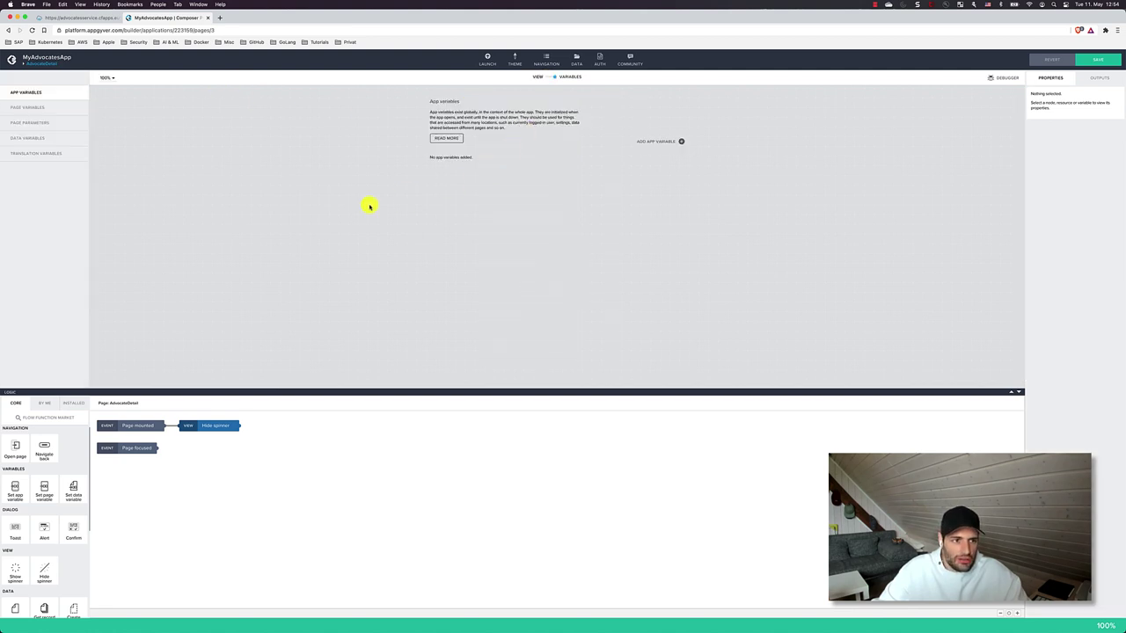
pyautogui.click(75, 128)
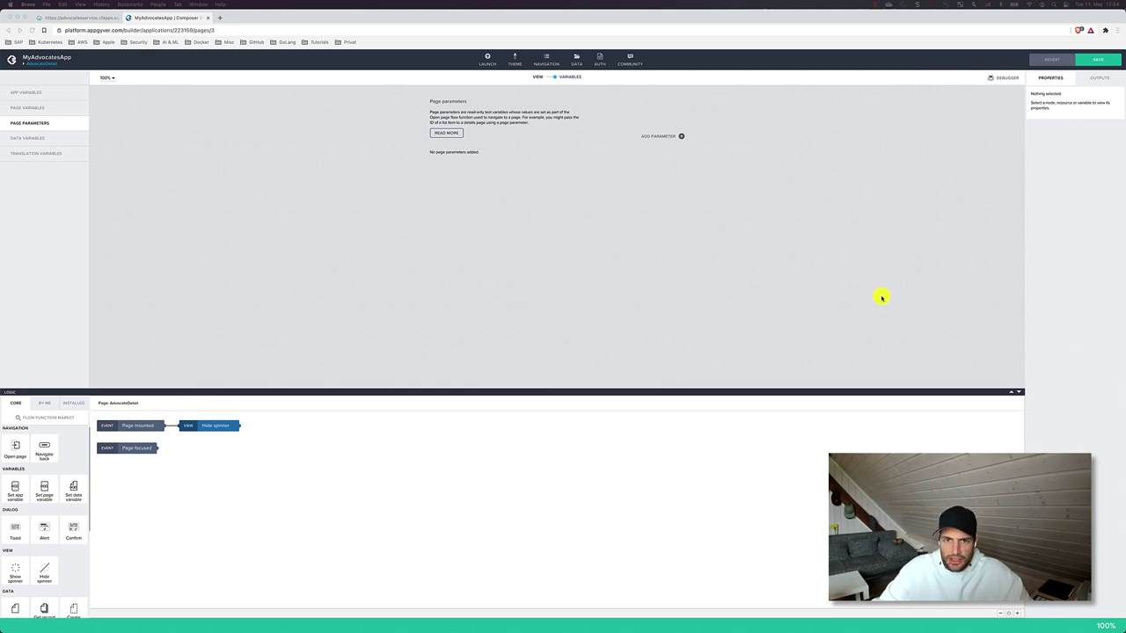
pyautogui.click(678, 146)
pyautogui.click(680, 137)
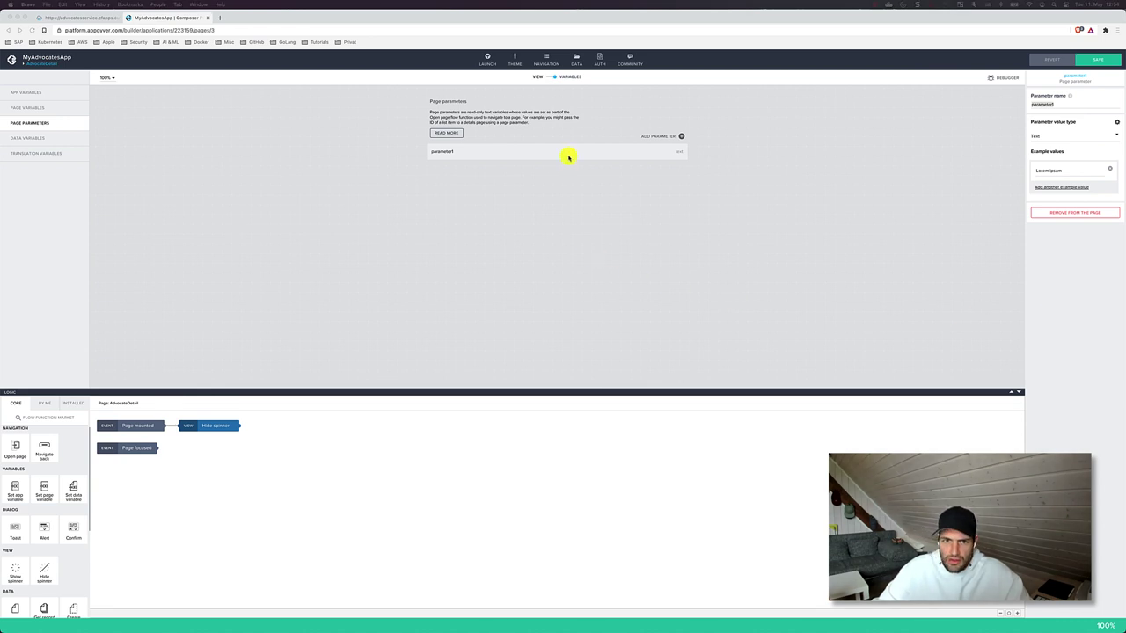
pyautogui.doubleClick(1059, 106)
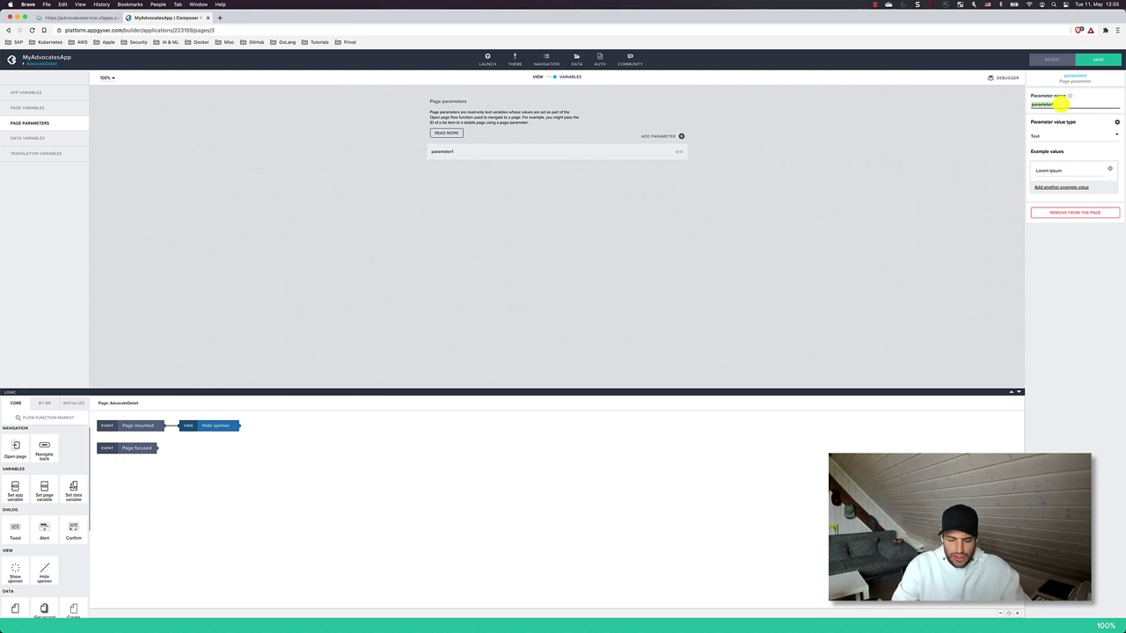
pyautogui.write('advocateID')
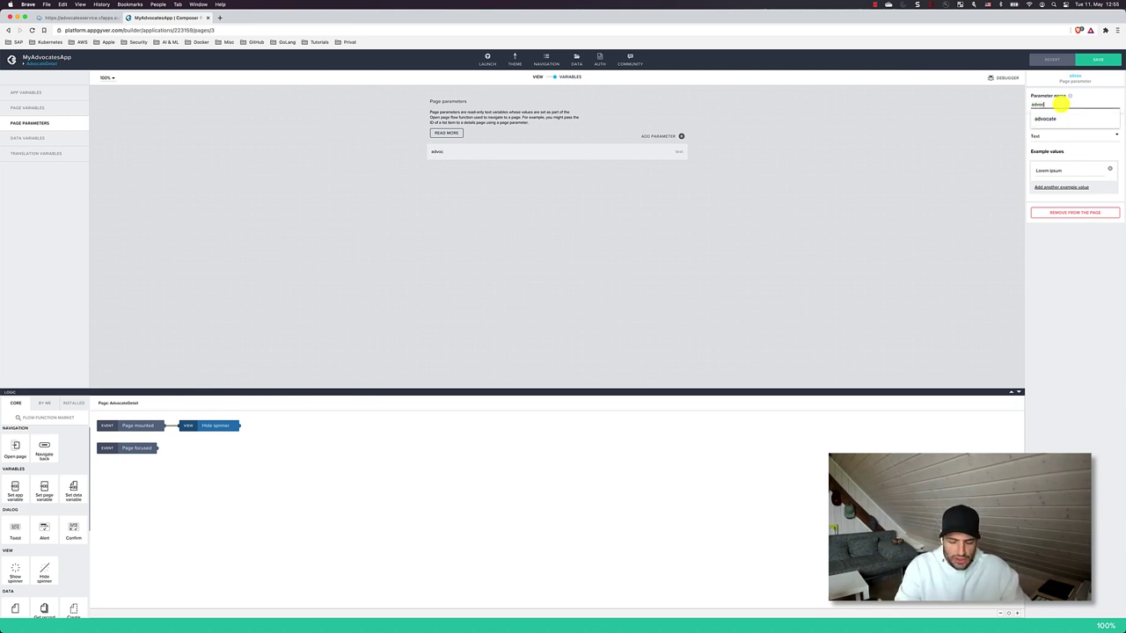
# Step: Set the advocateID parameter's value type to UUID and save the app
pyautogui.click(1067, 134)
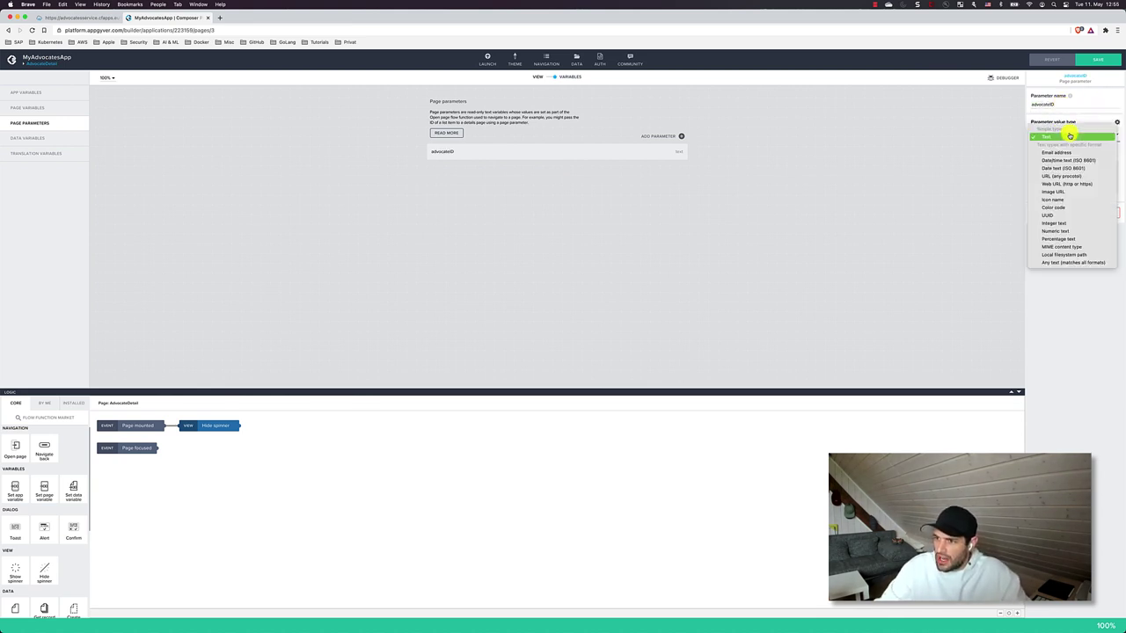
pyautogui.click(1054, 214)
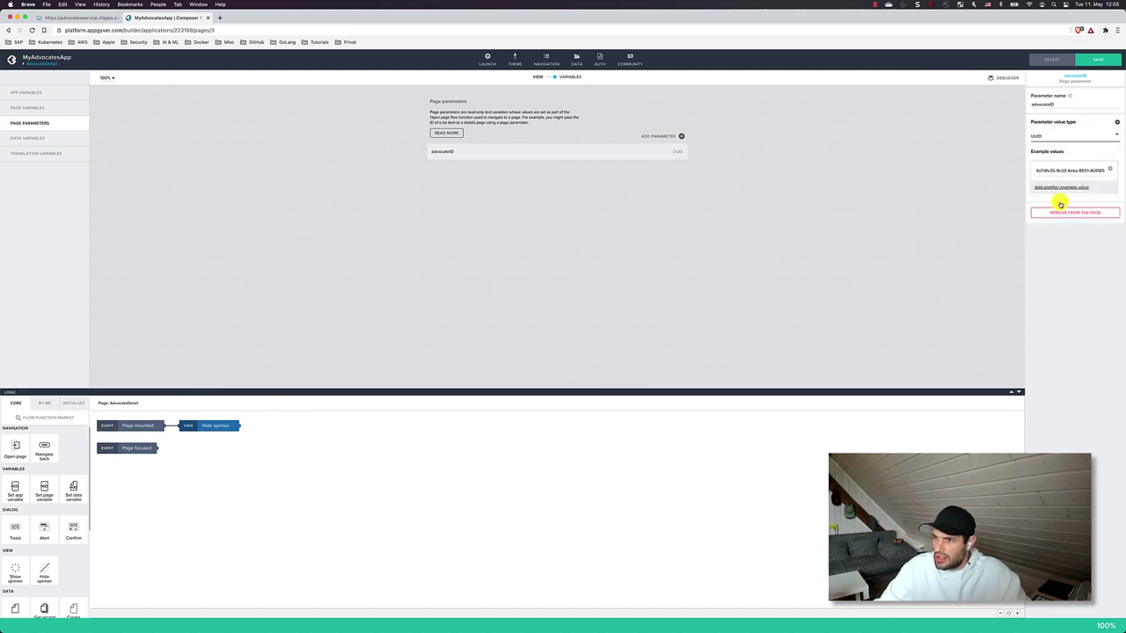
pyautogui.click(1100, 60)
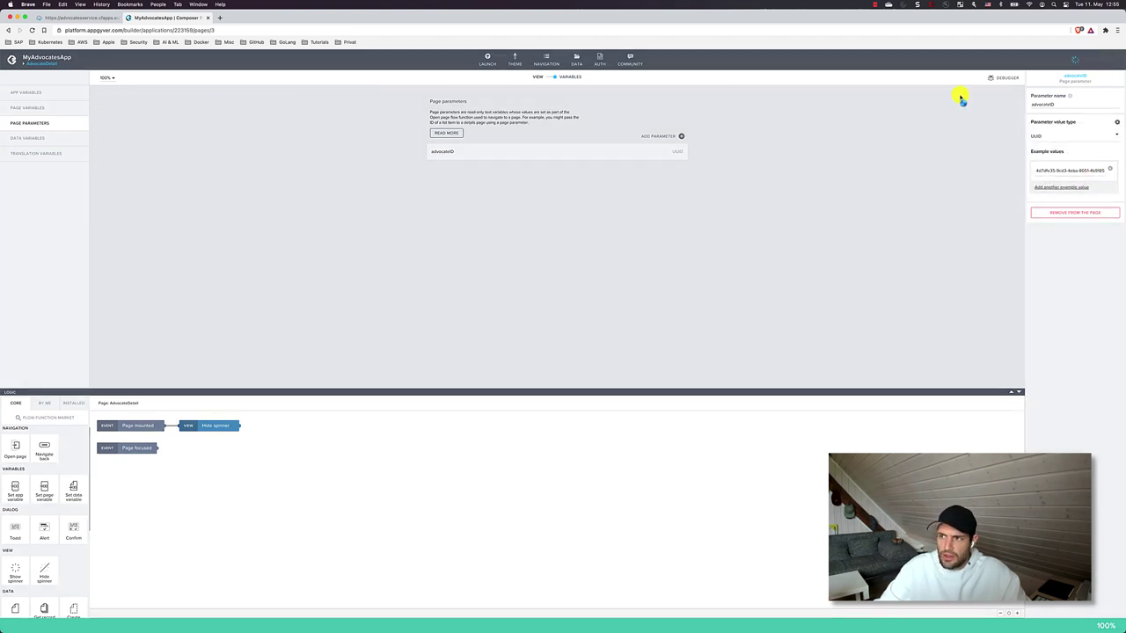
# Step: Rename the page named Empty page as AdvocatesList and save the app
pyautogui.click(555, 78)
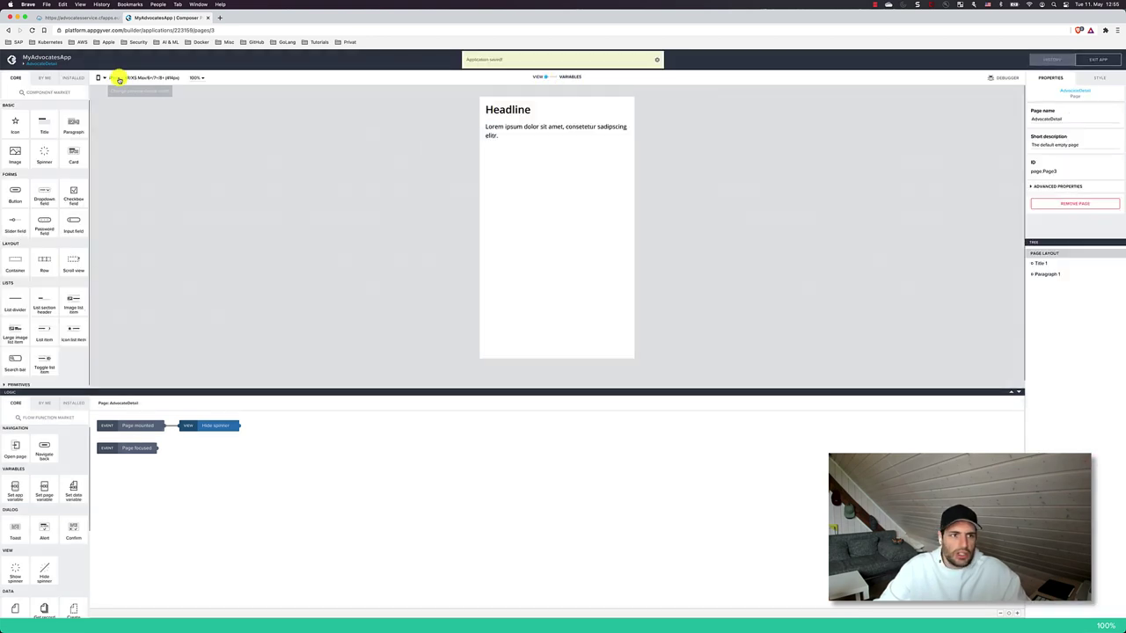
pyautogui.click(53, 61)
pyautogui.click(138, 151)
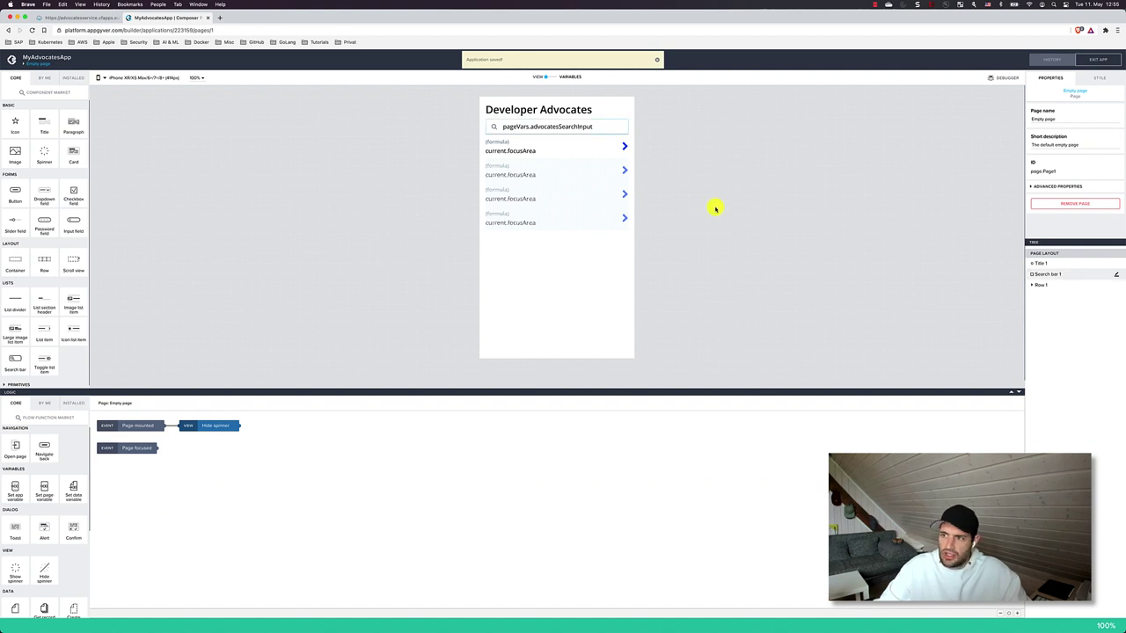
pyautogui.tripleClick(1050, 118)
pyautogui.write('Adv')
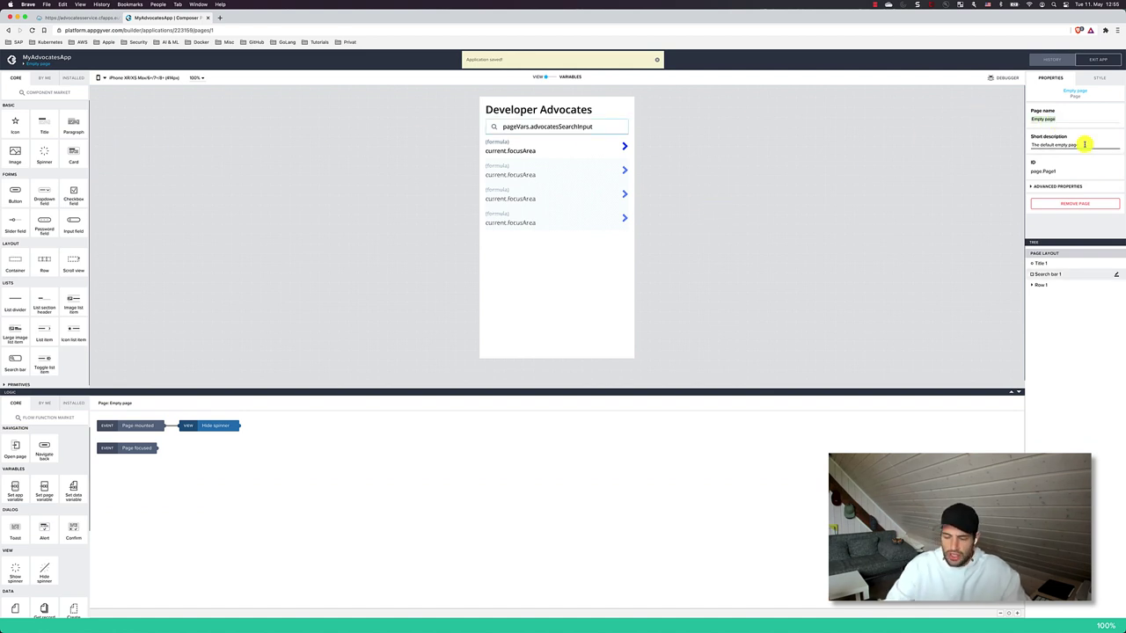
pyautogui.write('ocatesList')
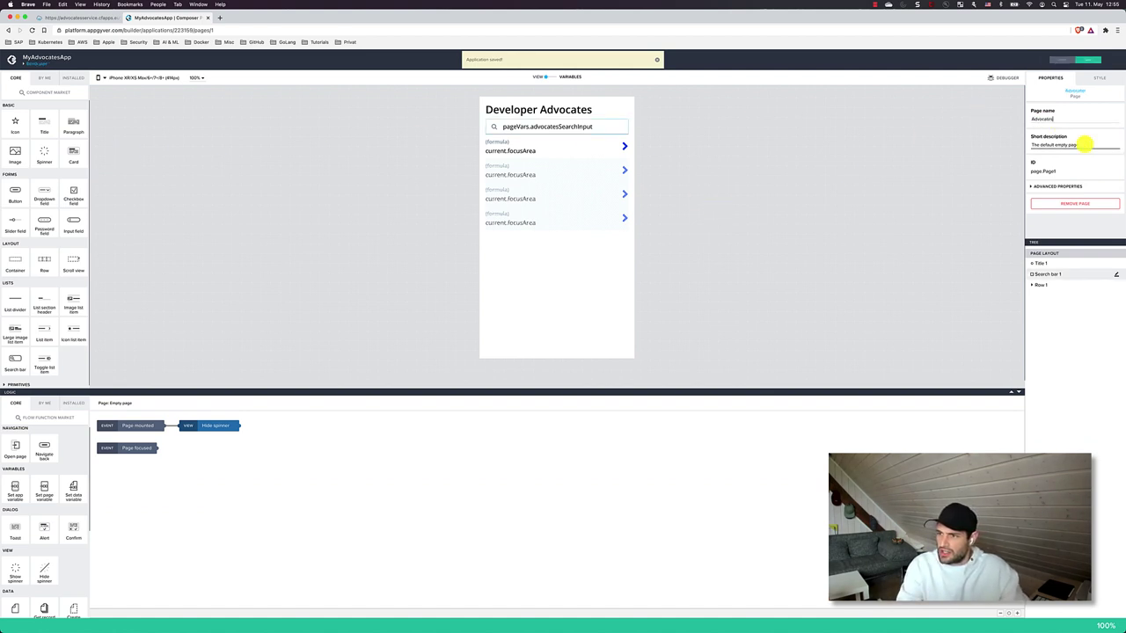
pyautogui.click(1097, 60)
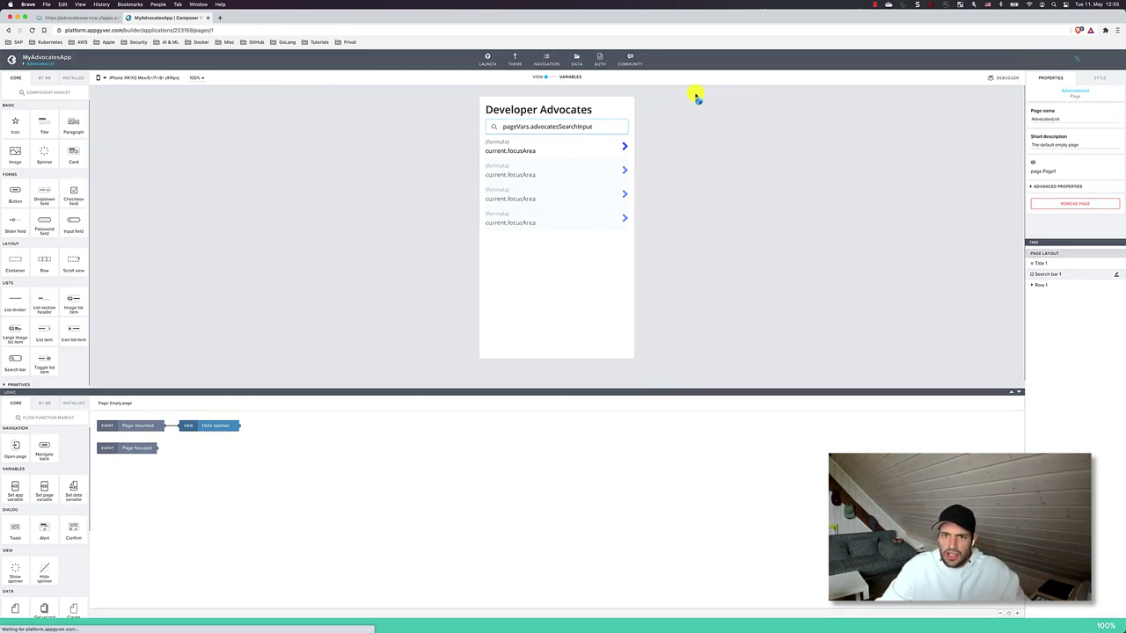
# Step: Set the target page of Row 1's Open page function to AdvocateDetail
pyautogui.click(548, 151)
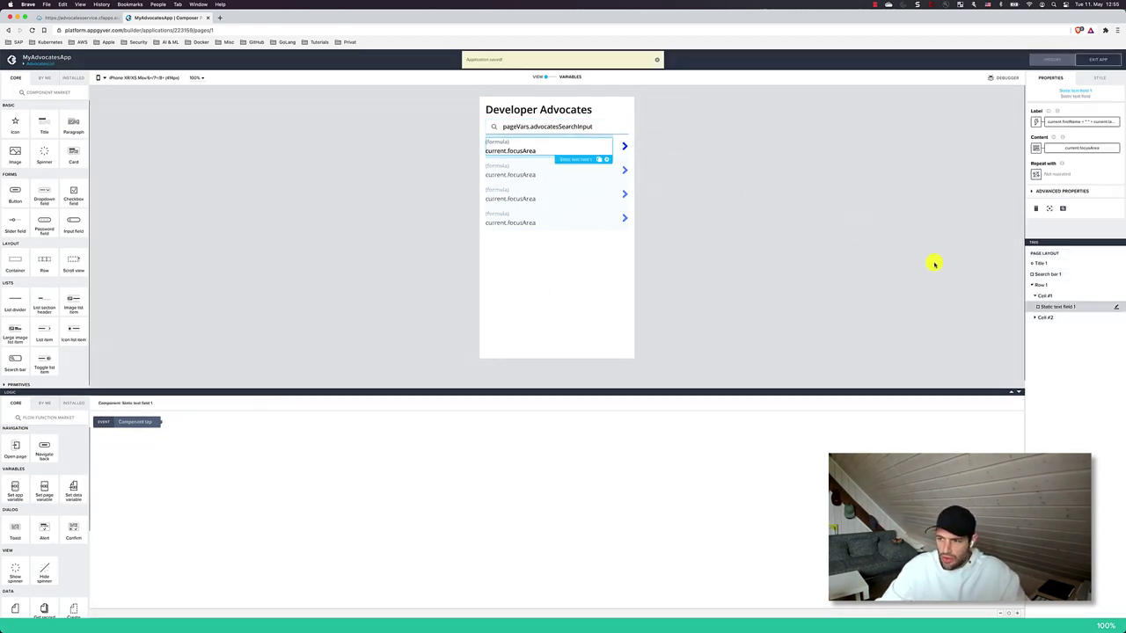
pyautogui.click(1047, 285)
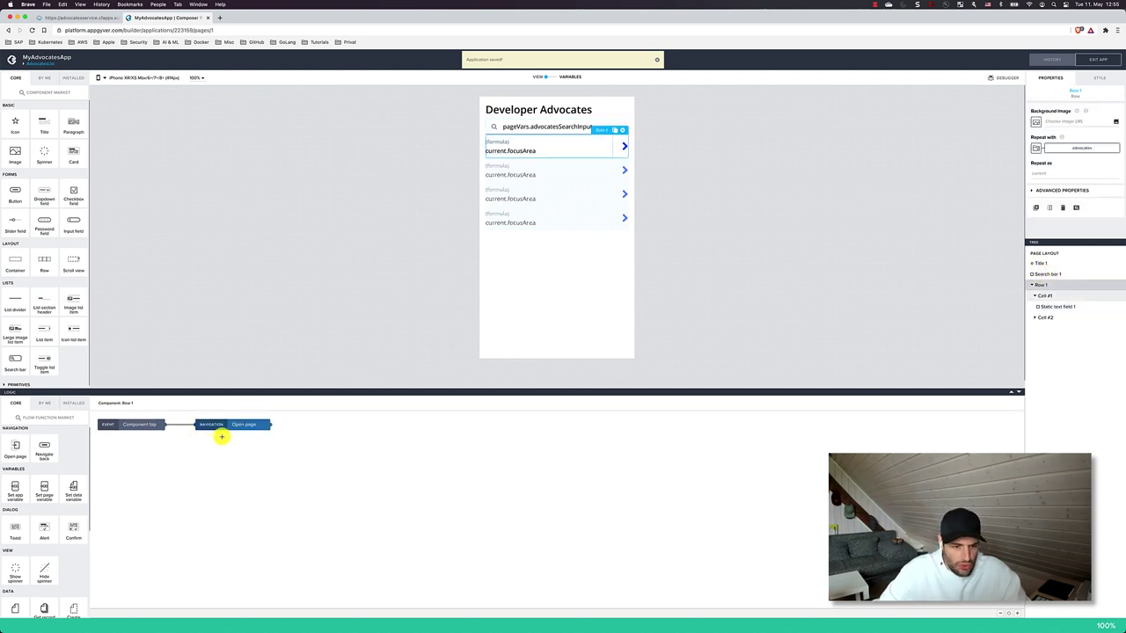
pyautogui.click(239, 425)
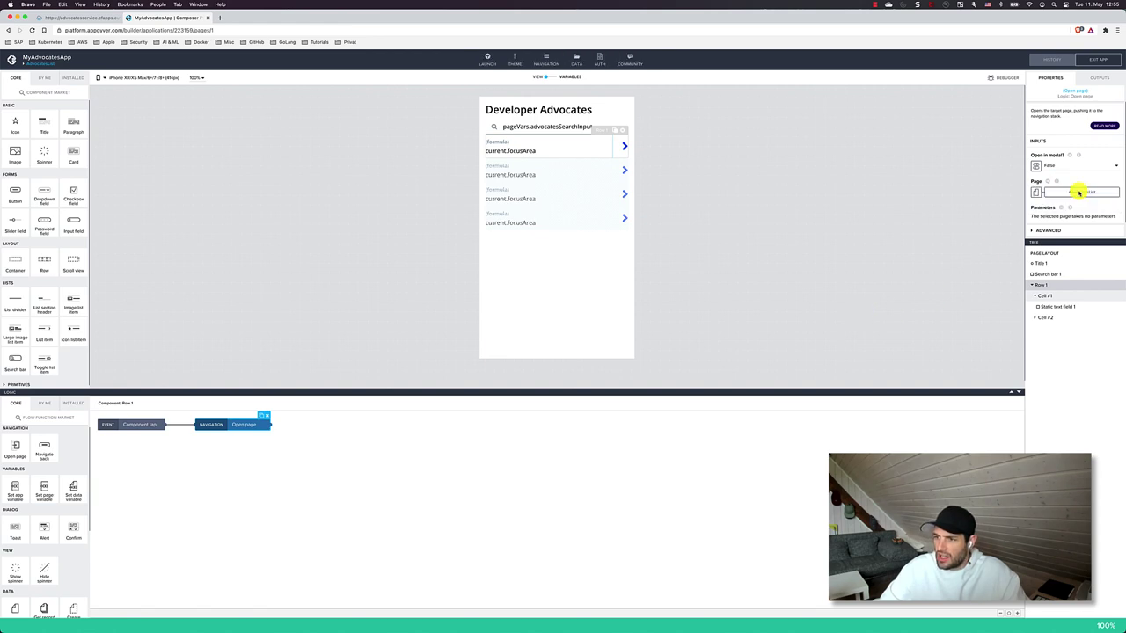
pyautogui.click(1075, 193)
pyautogui.click(591, 300)
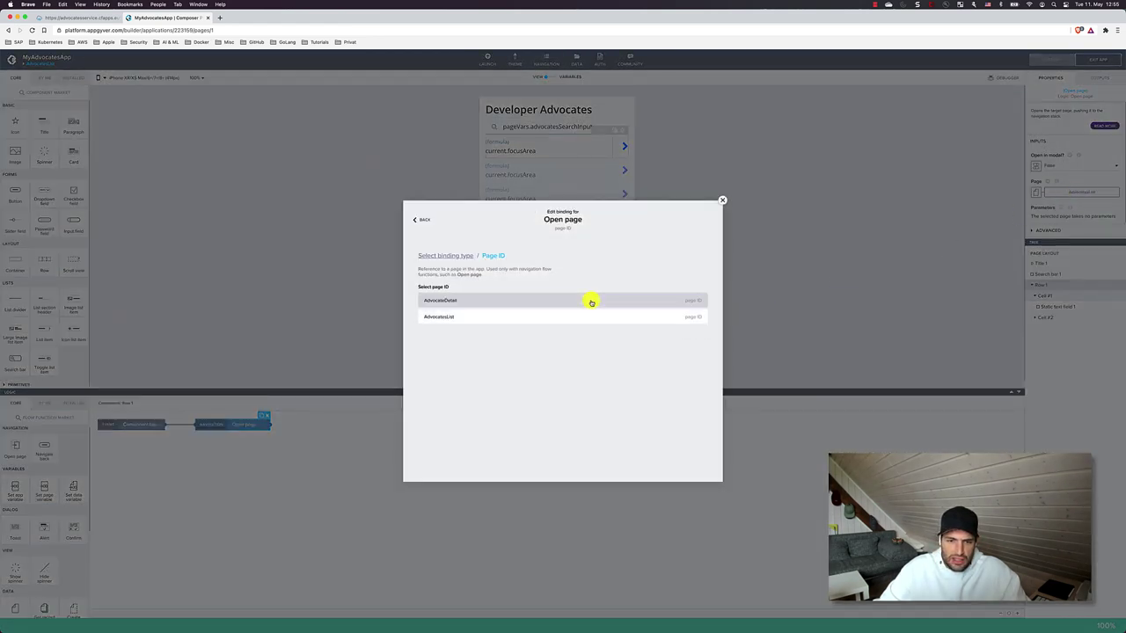
pyautogui.click(588, 301)
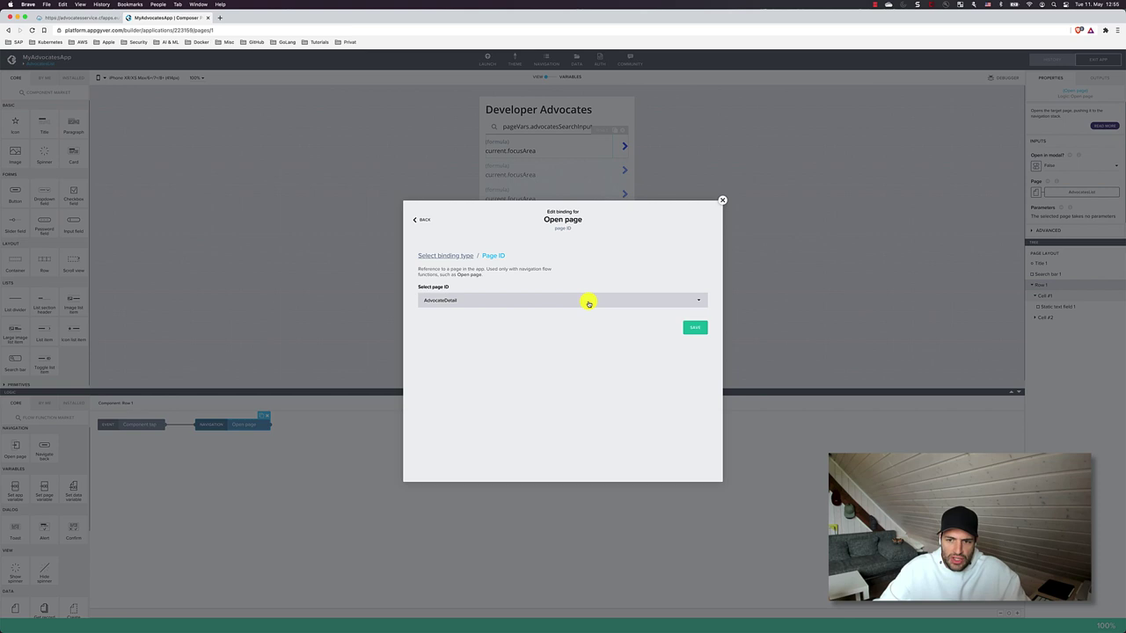
pyautogui.click(703, 327)
# Step: Bind the Open page function's advocateID parameter to the repeated data item's property current.ID and save the app
pyautogui.scroll(-1, 1062, 194)
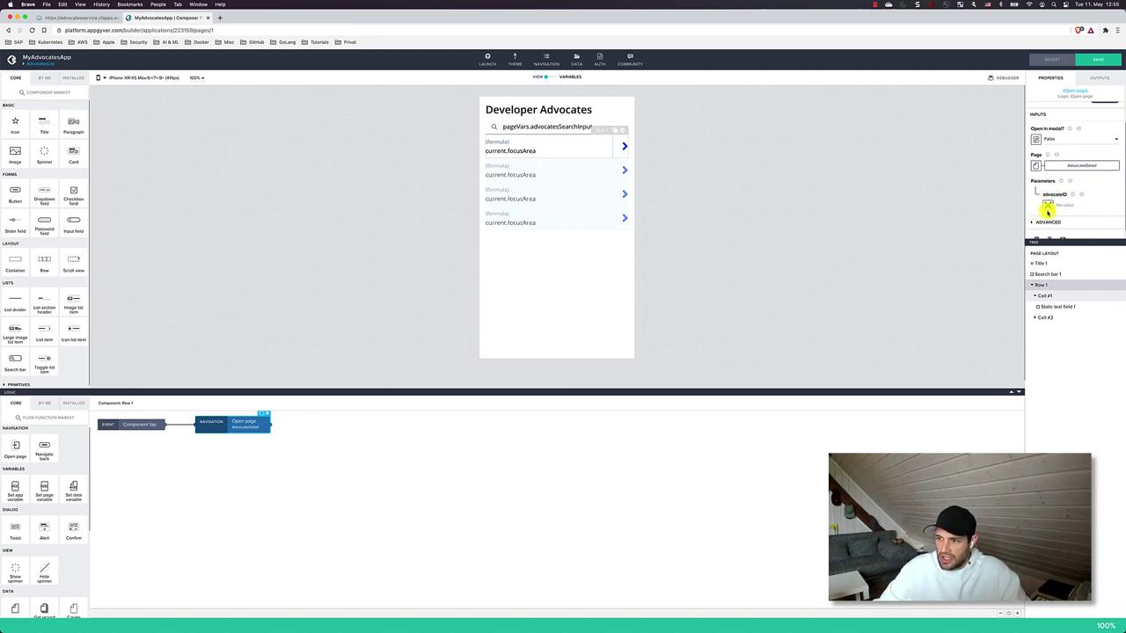
pyautogui.click(1047, 206)
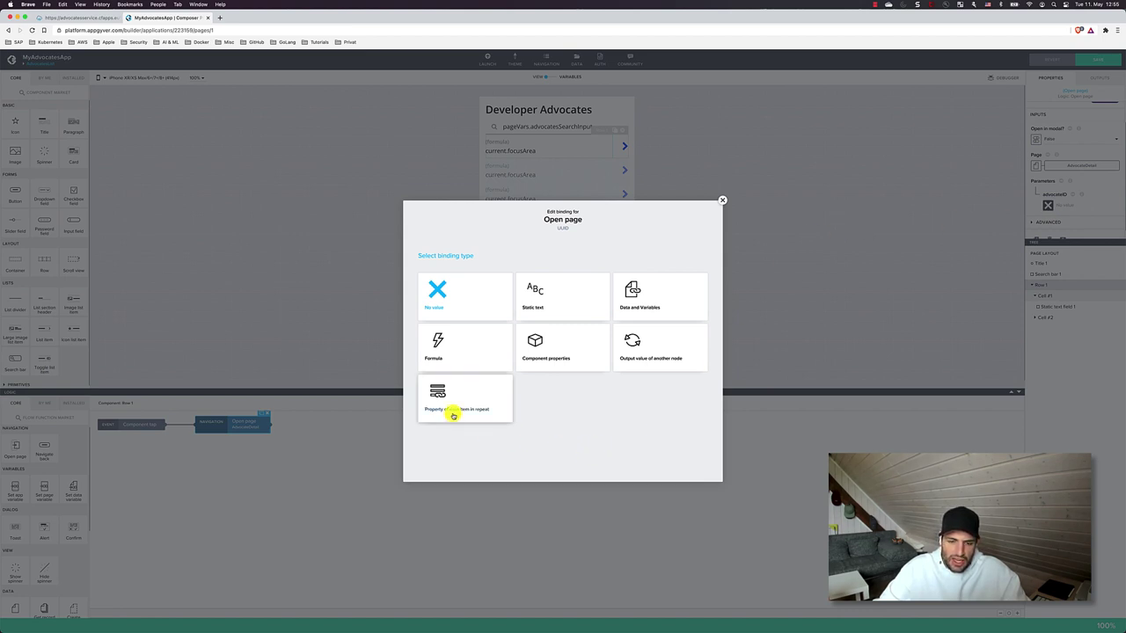
pyautogui.click(475, 396)
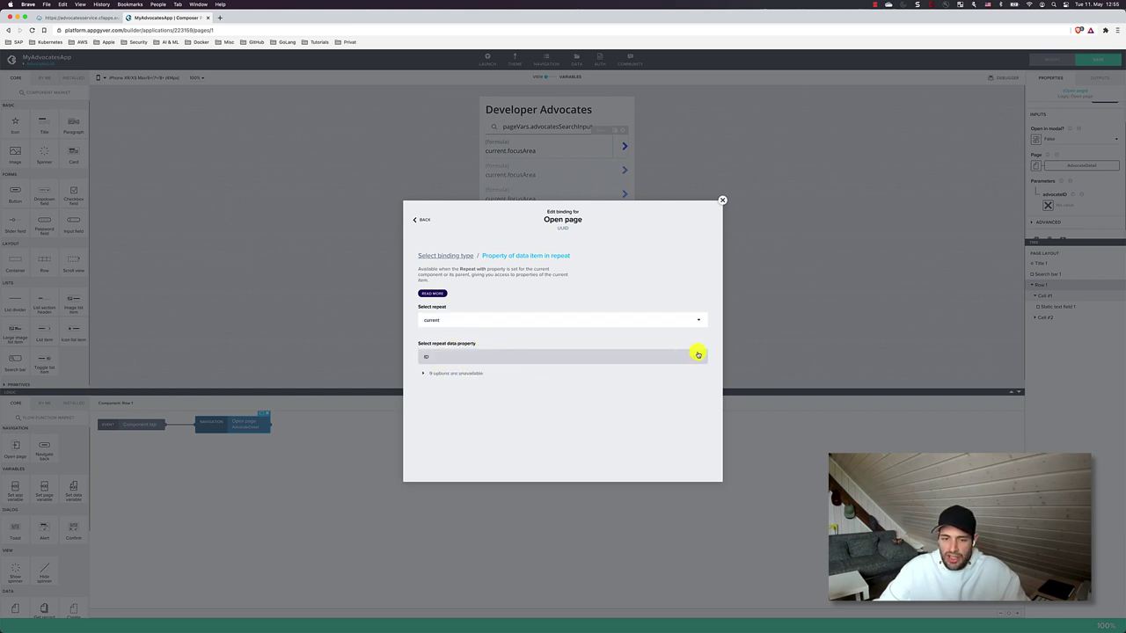
pyautogui.click(479, 358)
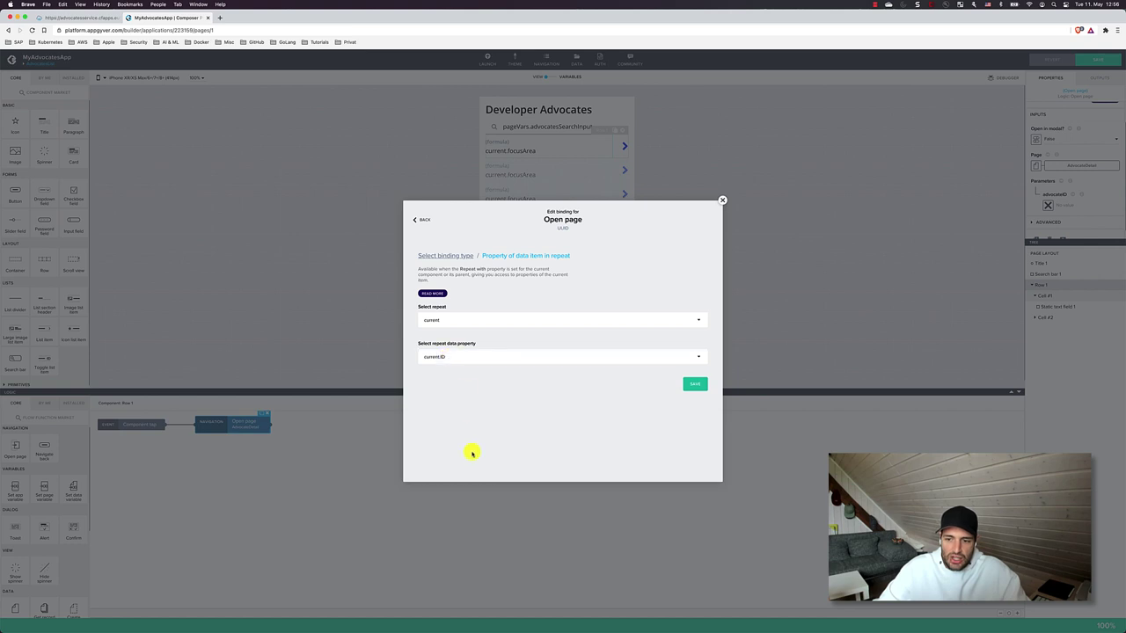
pyautogui.click(692, 387)
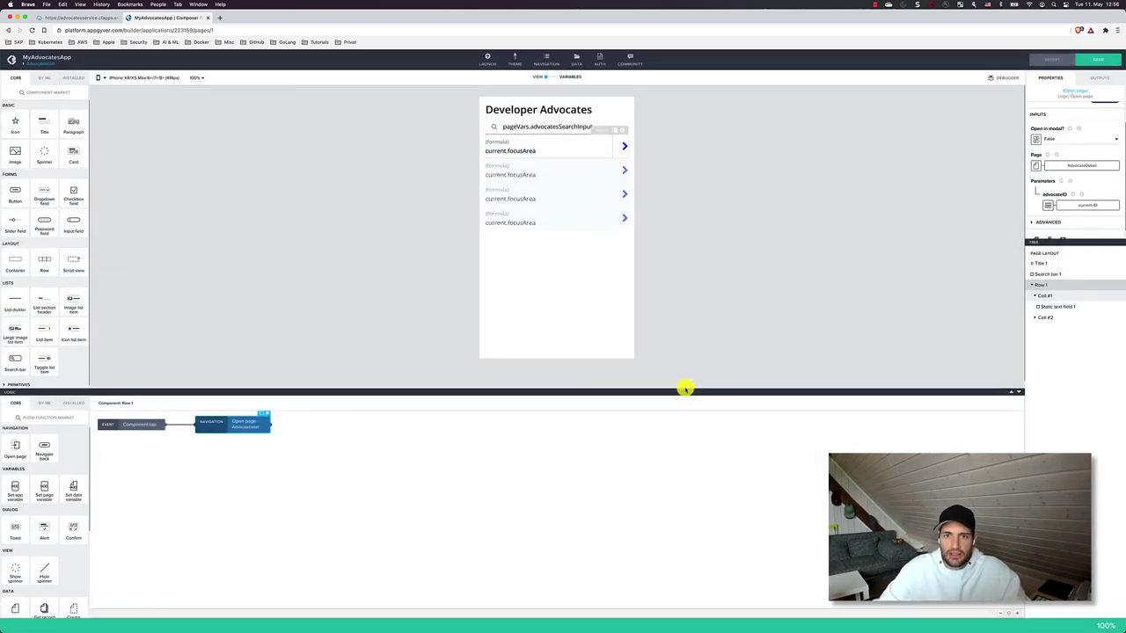
pyautogui.click(1098, 60)
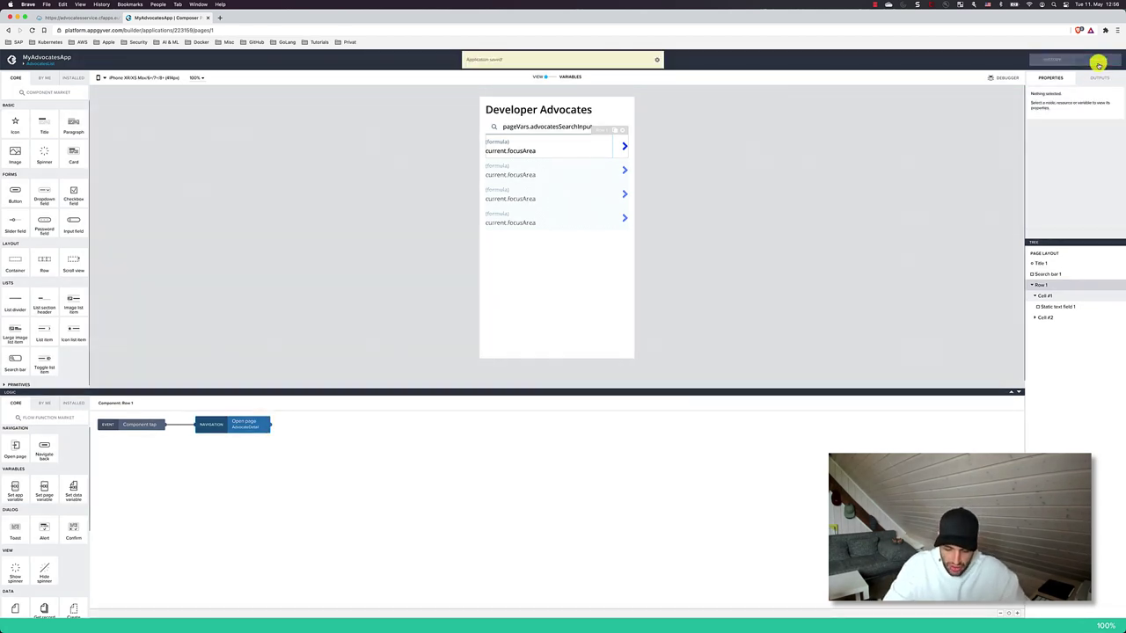
# Step: Switch to the mirrored phone preview in QuickTime Player to test opening the AdvocateDetail page, and return to the browser
pyautogui.press('super+Tab')
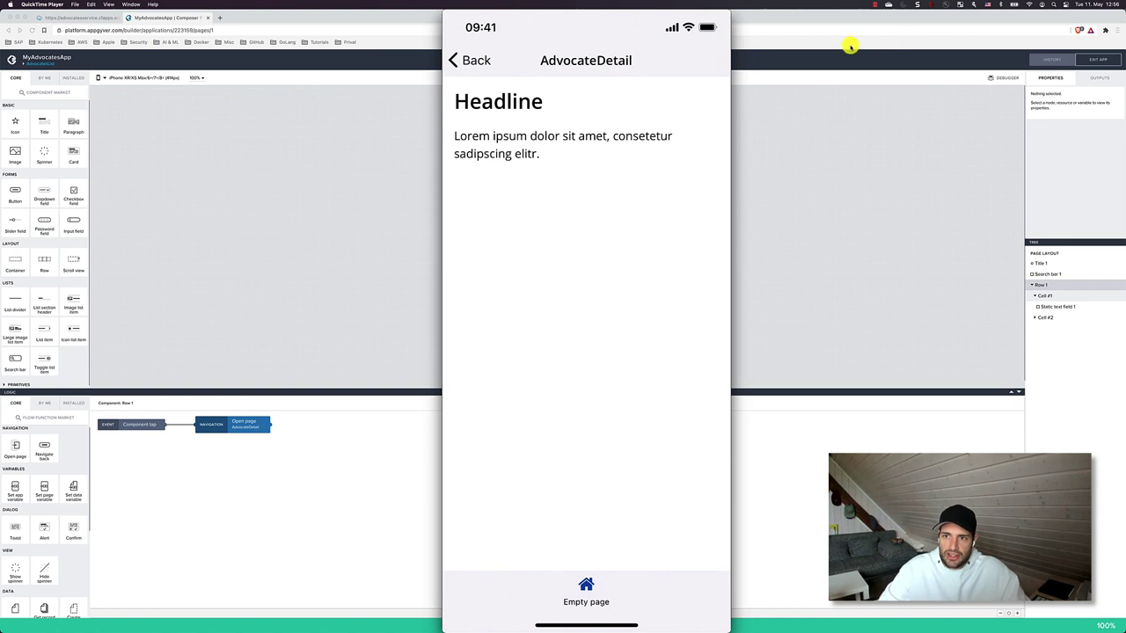
pyautogui.click(850, 44)
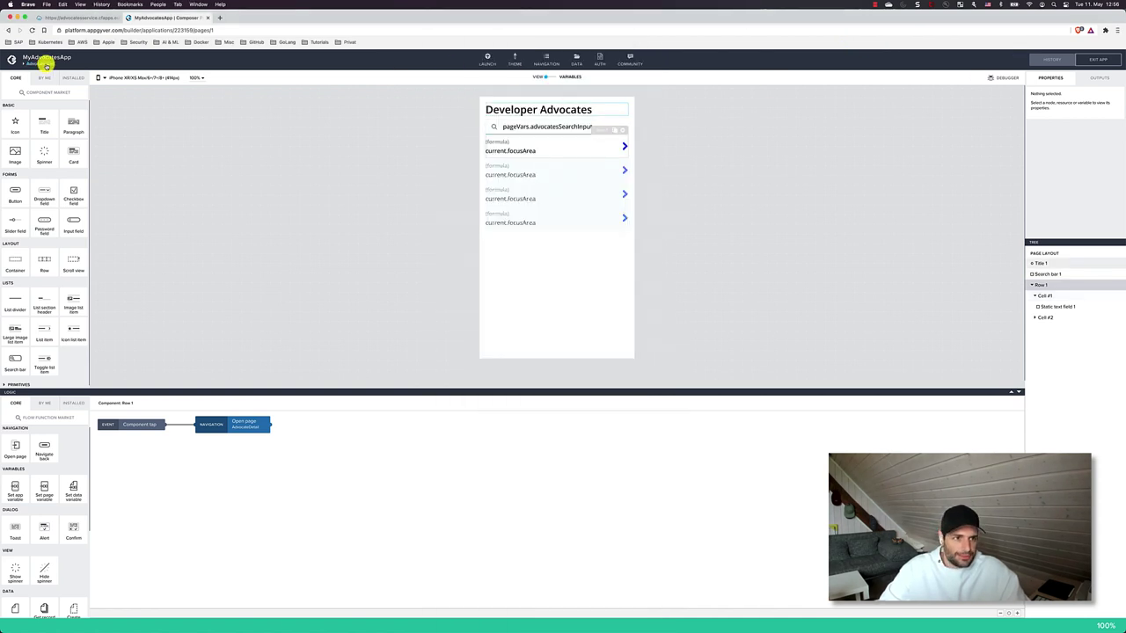
# Step: On the AdvocateDetail page, add a data variable from the AdvocatesService resource and set its type to single data record
pyautogui.click(42, 63)
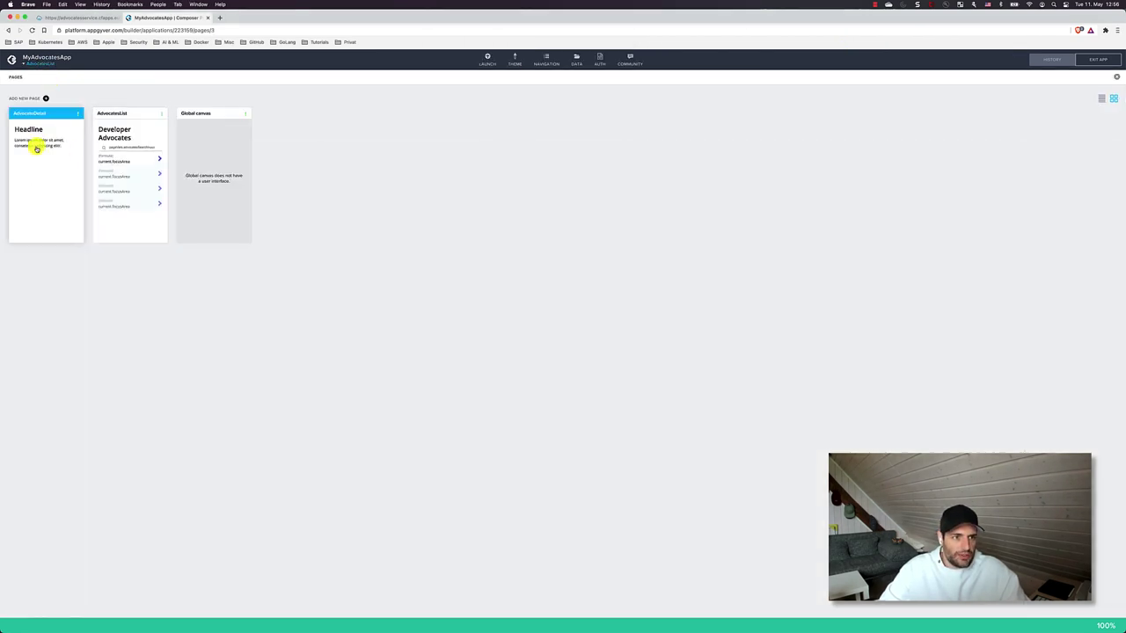
pyautogui.click(35, 148)
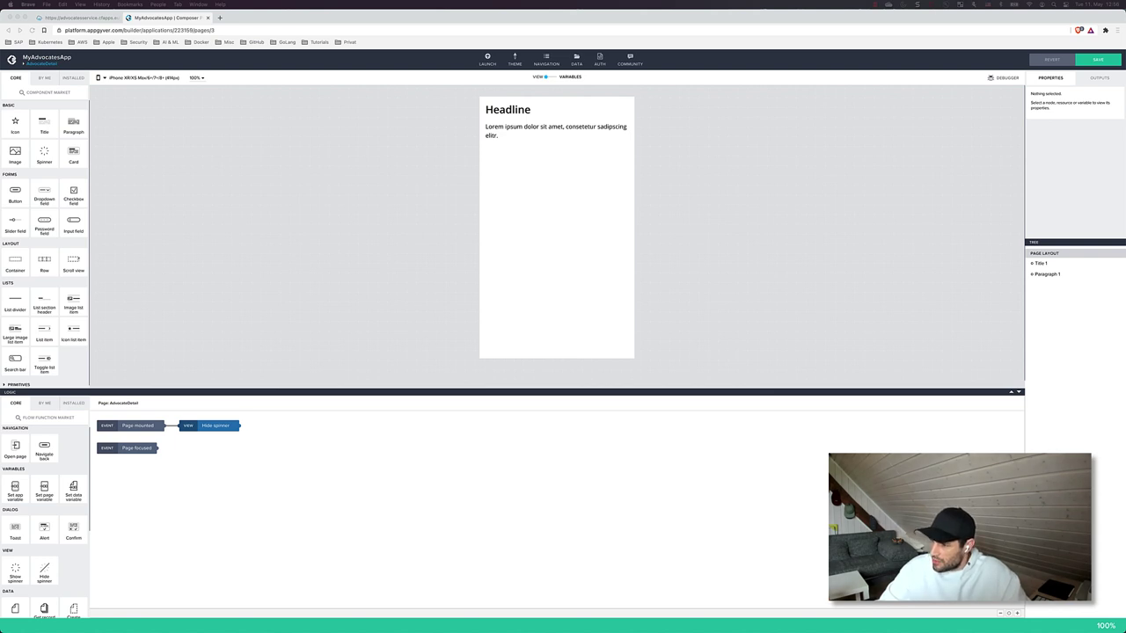
pyautogui.click(553, 76)
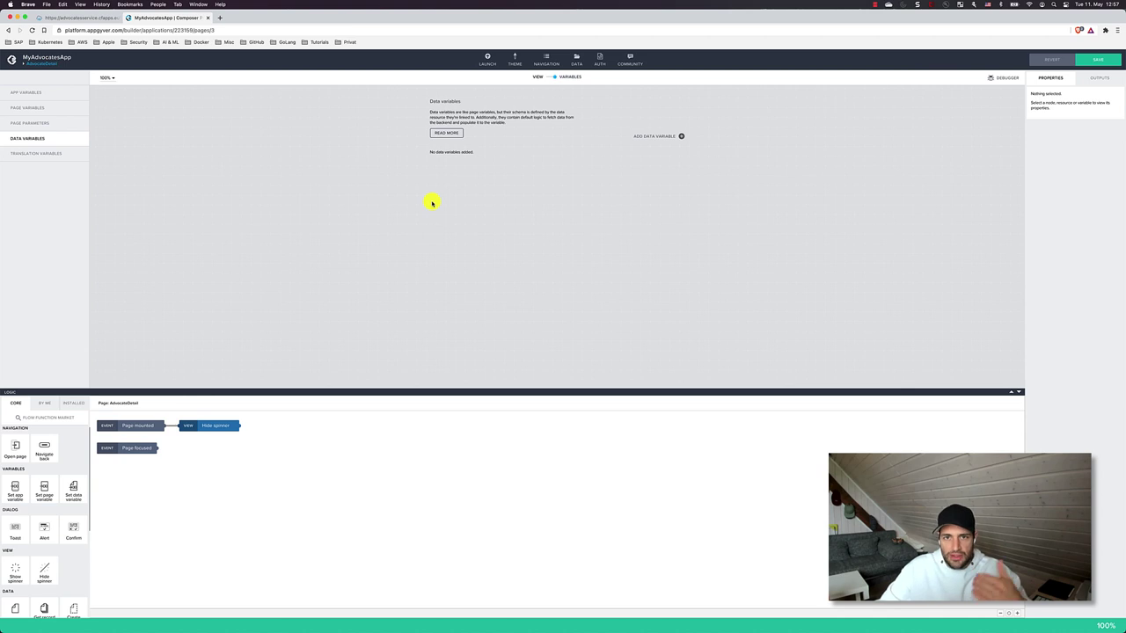
pyautogui.click(675, 136)
pyautogui.click(664, 149)
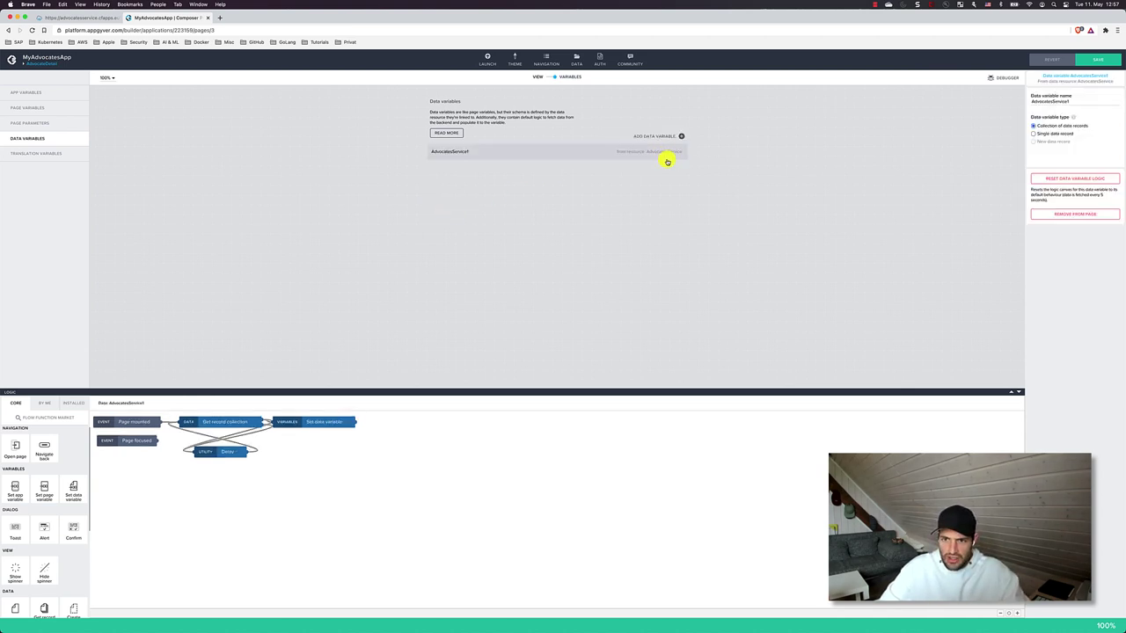
pyautogui.click(1033, 133)
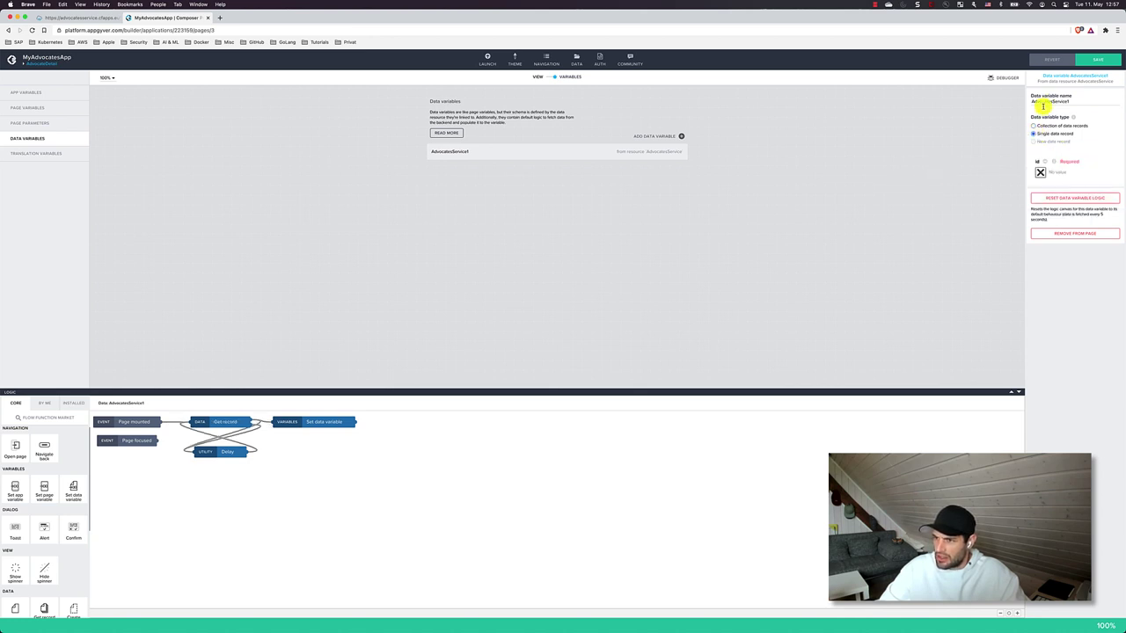
# Step: Rename the single-record data variable as advocateByID and save the app
pyautogui.click(1055, 102)
pyautogui.press('super+a')
pyautogui.write('adv')
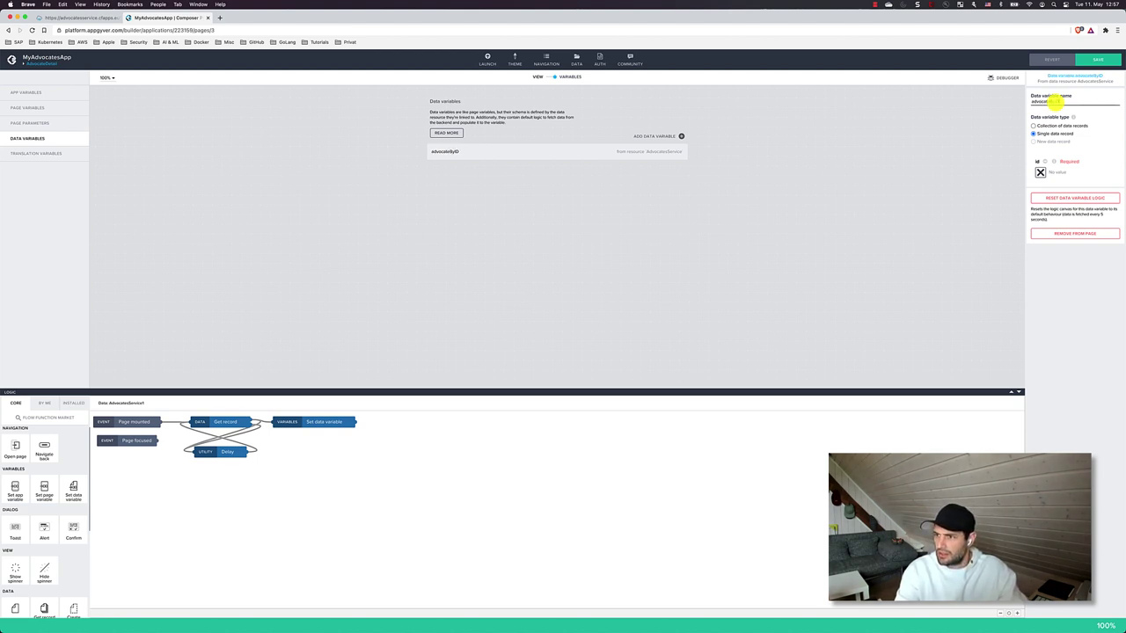
pyautogui.moveTo(1050, 161)
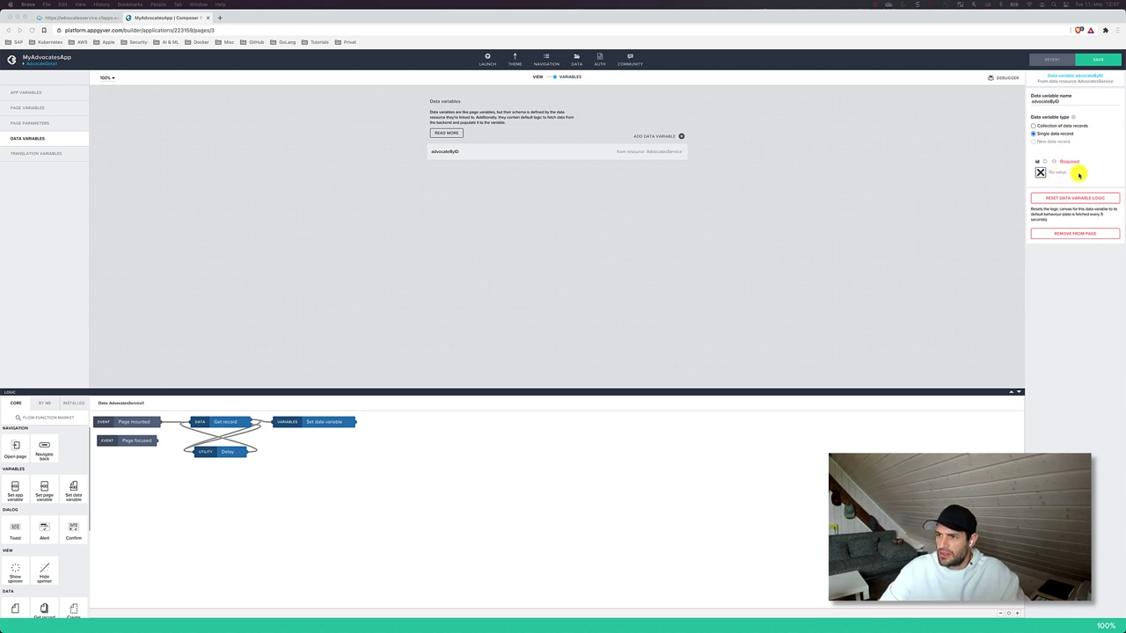
pyautogui.click(1097, 59)
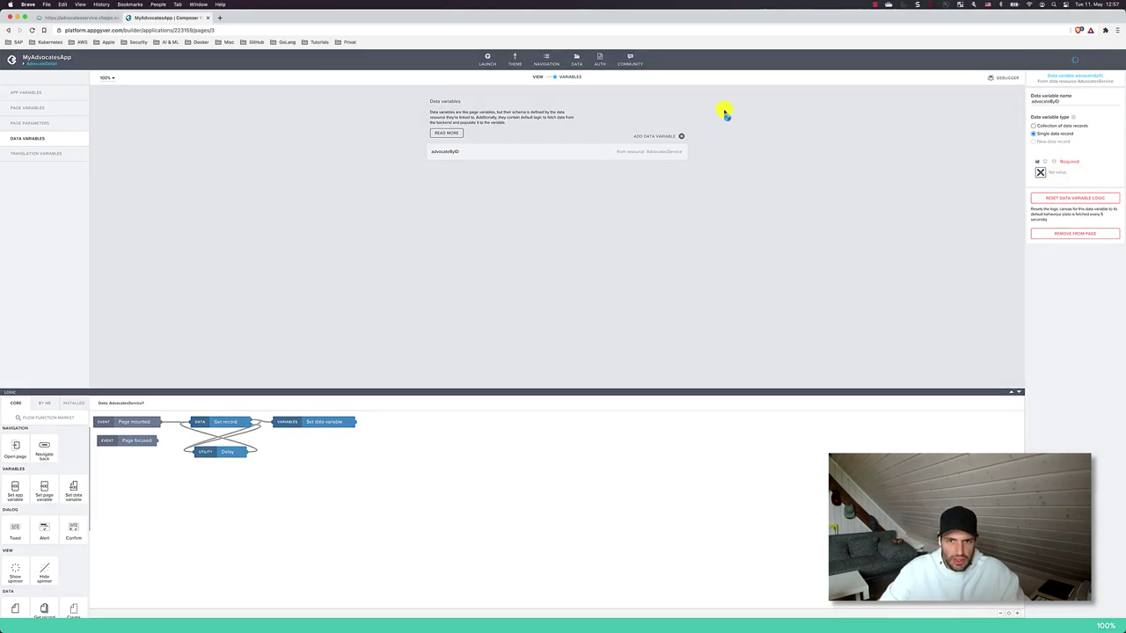
# Step: Add a Receive event node to the AdvocateDetail page's logic below the existing events, with Page focused as its event source
pyautogui.click(554, 77)
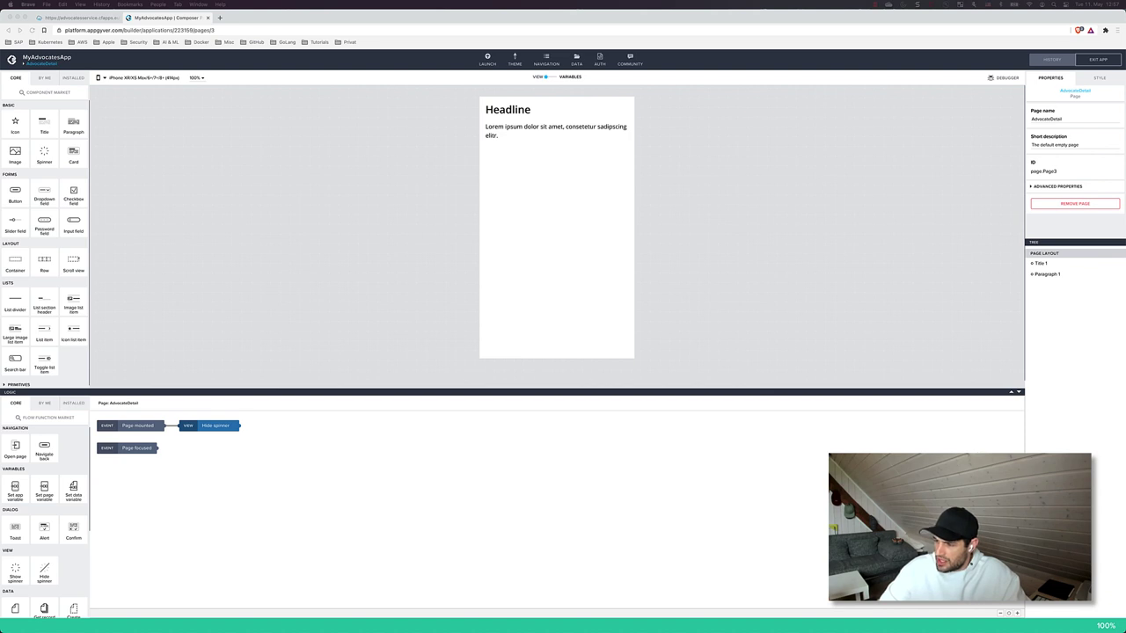
pyautogui.scroll(-2, 65, 546)
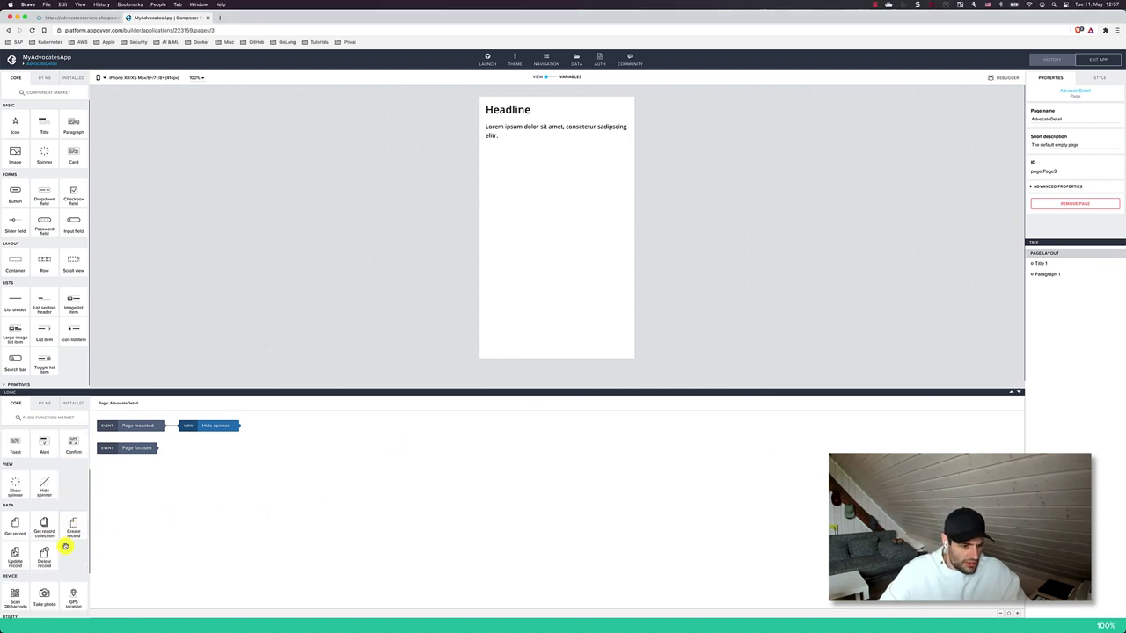
pyautogui.scroll(-2, 65, 541)
pyautogui.moveTo(44, 603); pyautogui.dragTo(158, 478)
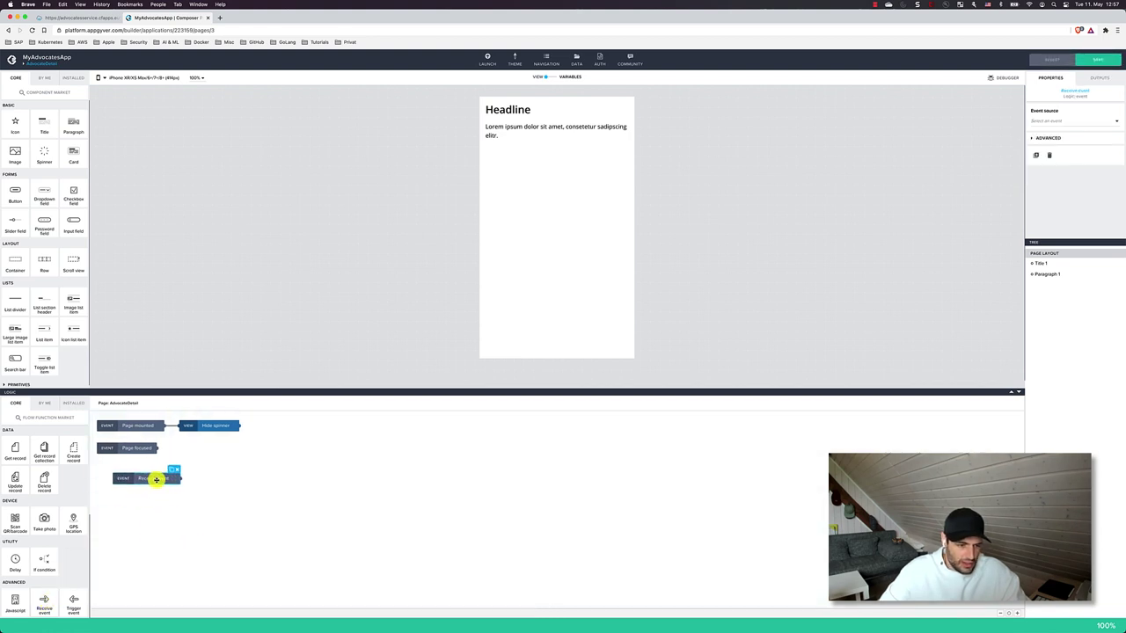
pyautogui.click(1056, 121)
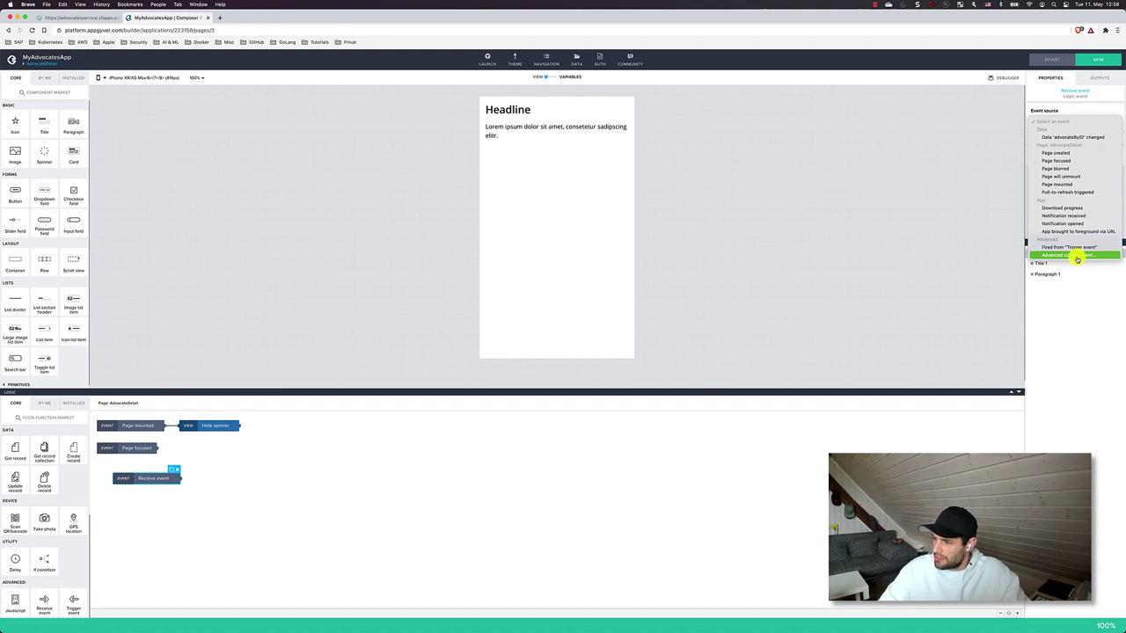
pyautogui.click(1094, 162)
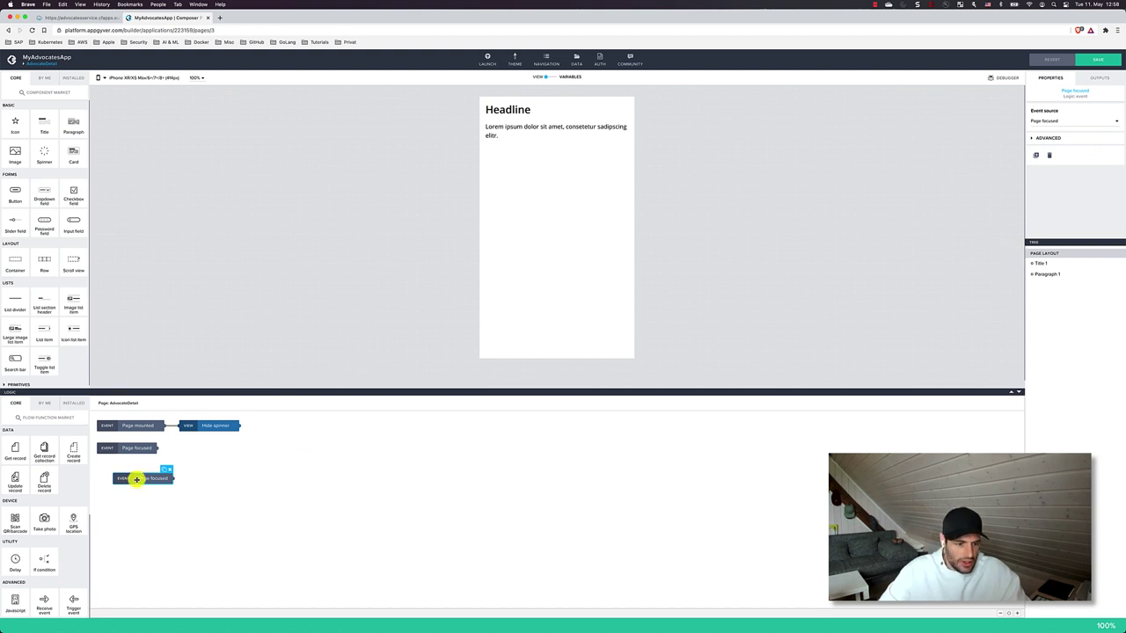
pyautogui.moveTo(136, 479); pyautogui.dragTo(126, 474)
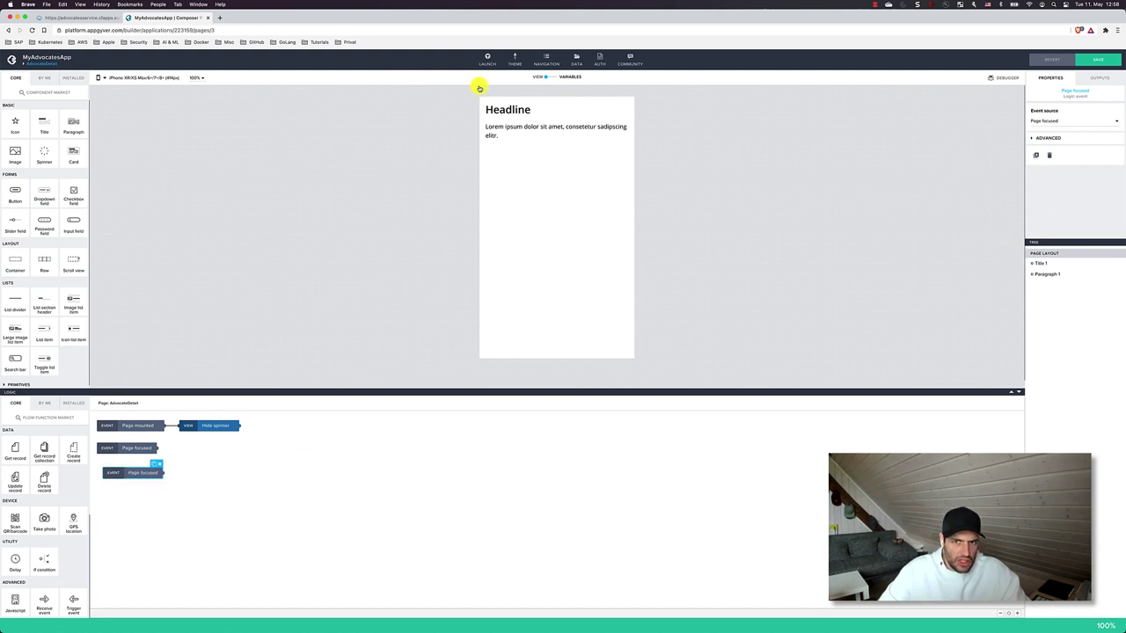
# Step: Add a second data variable from the AdvocatesService resource to the AdvocateDetail page
pyautogui.click(545, 76)
pyautogui.click(76, 138)
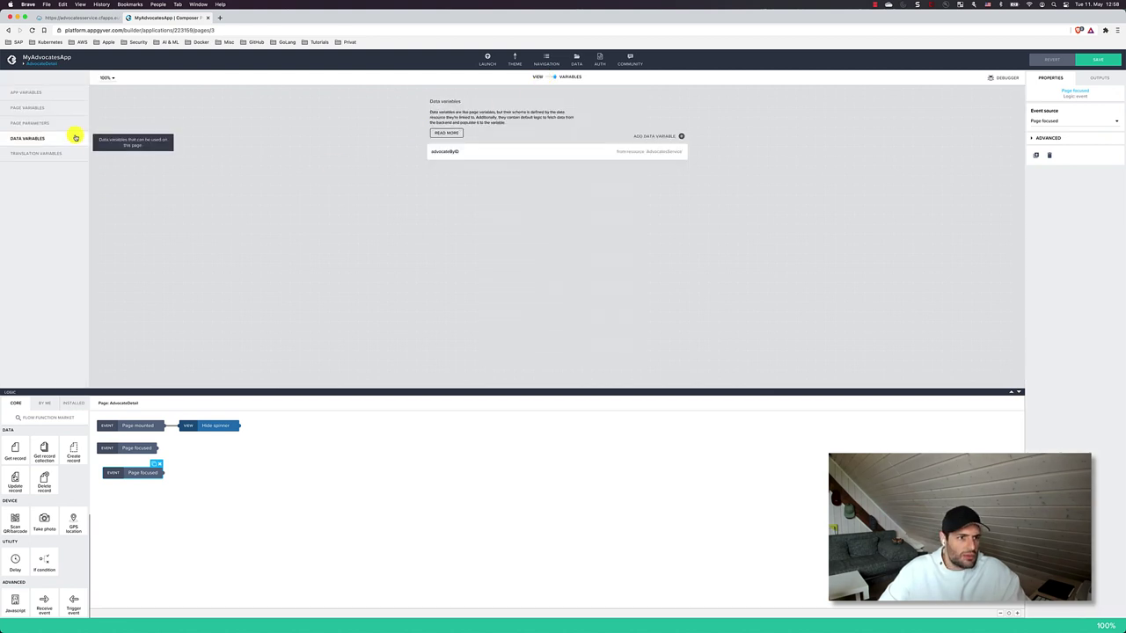
pyautogui.click(635, 137)
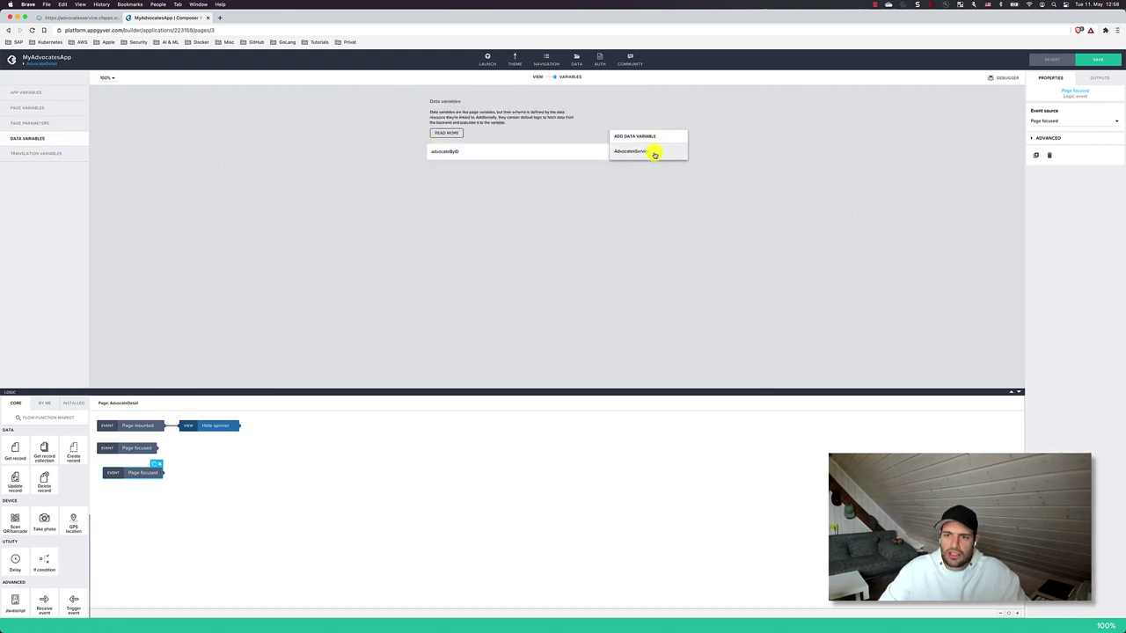
pyautogui.click(653, 153)
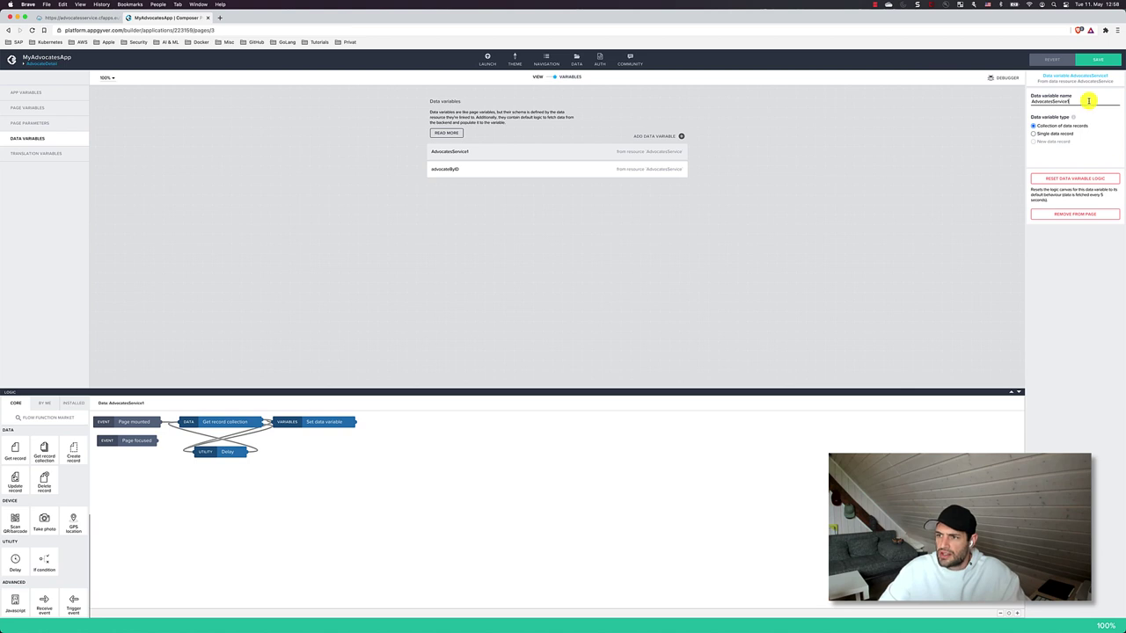
# Step: Rename the new collection data variable as advocates and save the app
pyautogui.write('s')
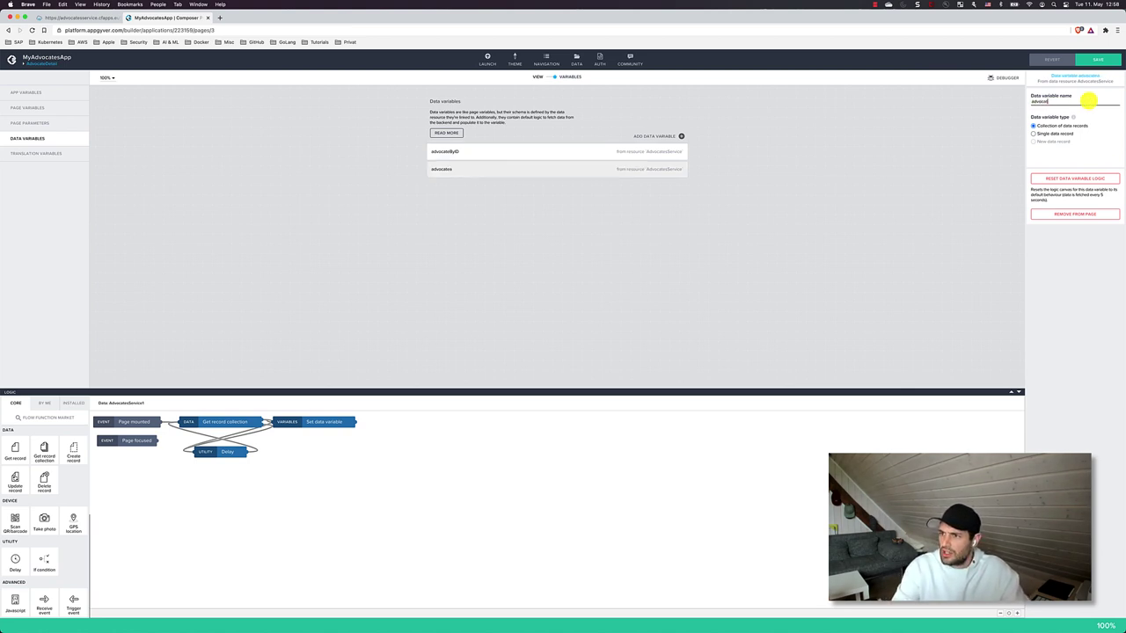
pyautogui.write('es')
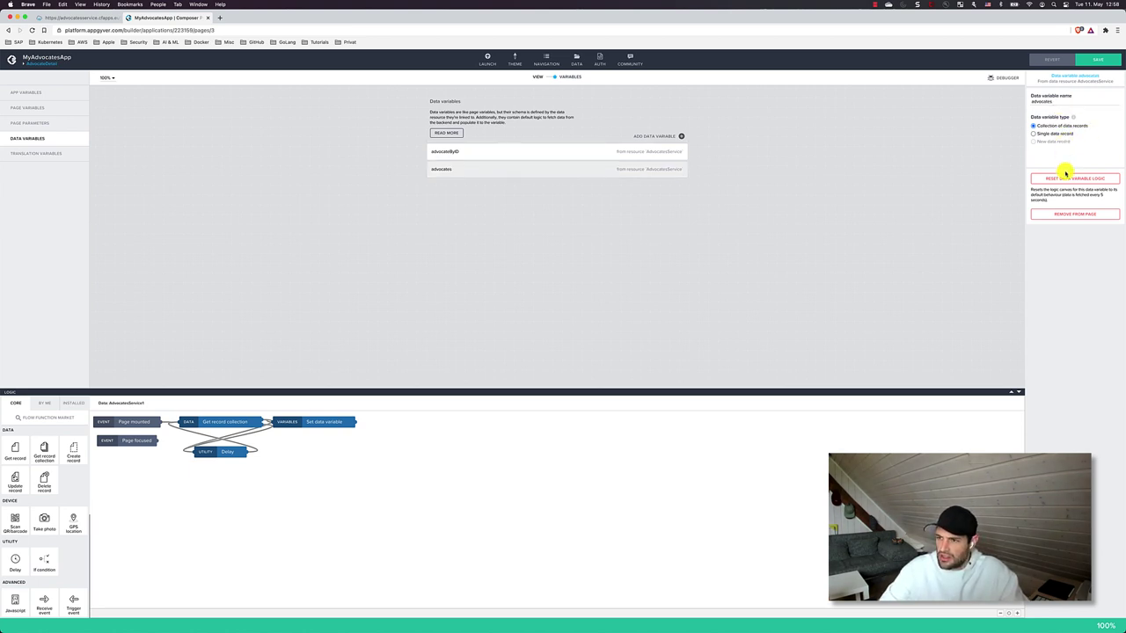
pyautogui.click(1097, 59)
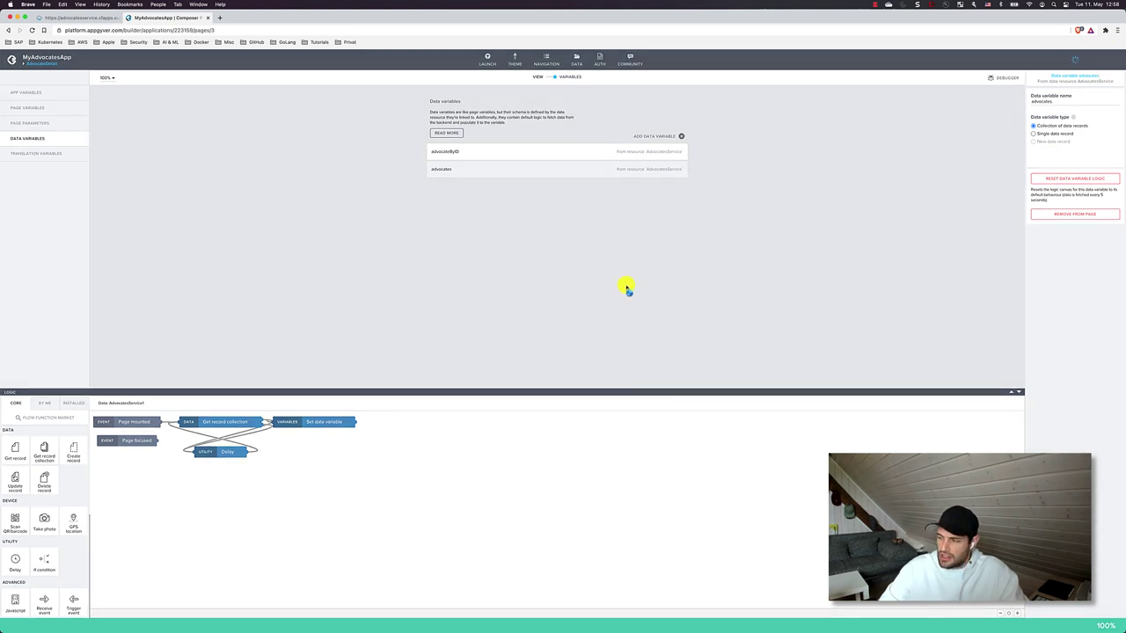
# Step: In the page logic, replace the lower Page focused event with a Receive event whose source is Data 'advocates' changed, aligned under the existing events
pyautogui.click(550, 78)
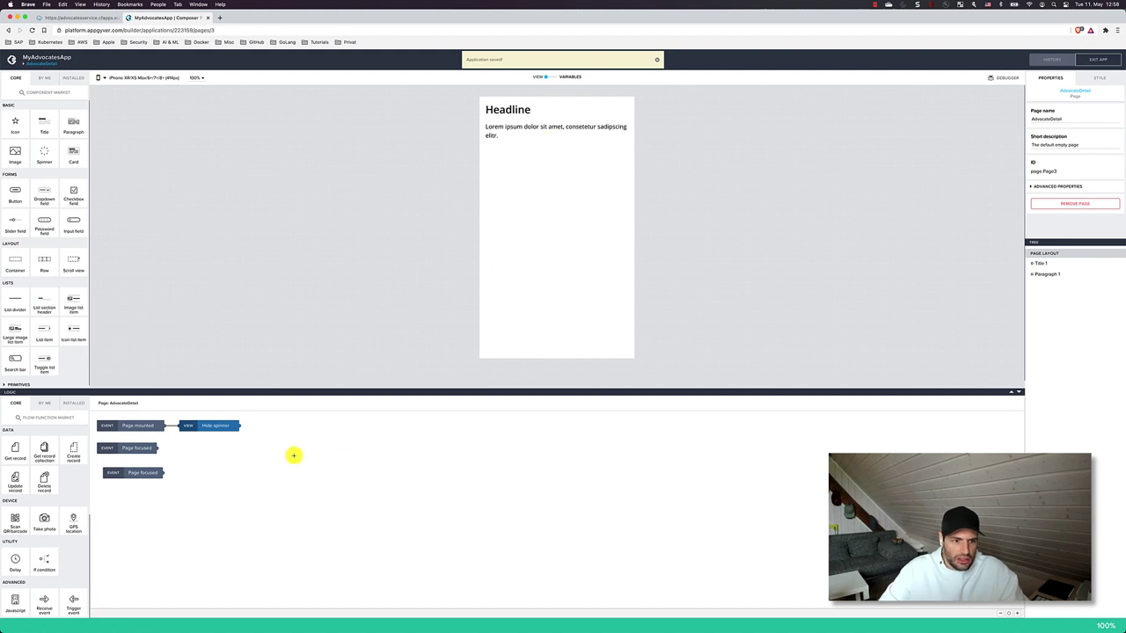
pyautogui.click(145, 473)
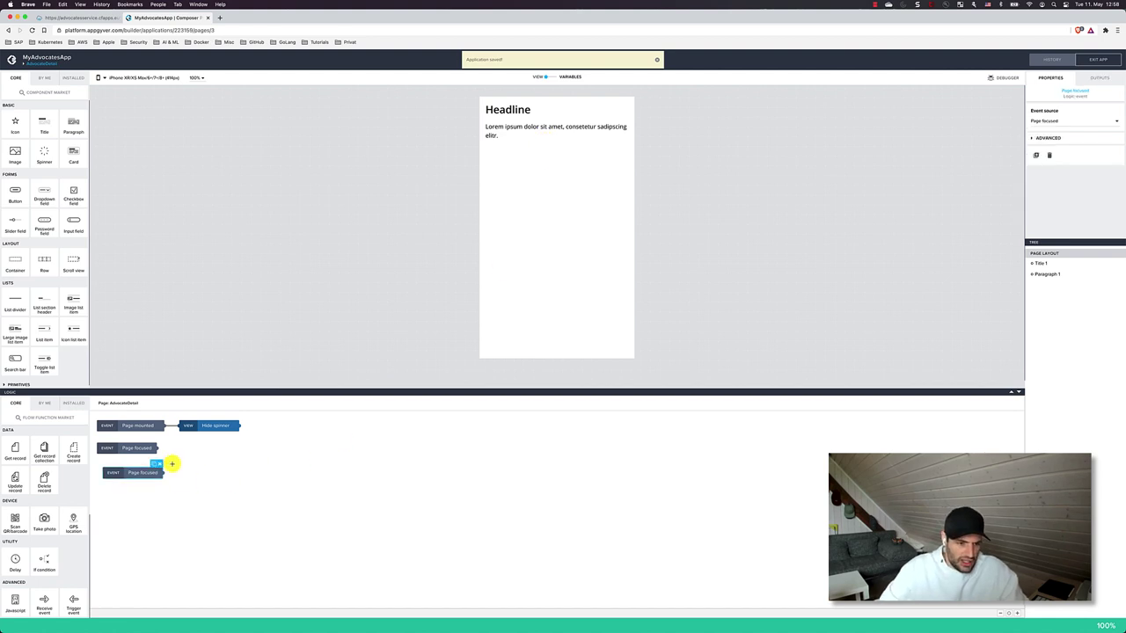
pyautogui.press('Delete')
pyautogui.moveTo(48, 603); pyautogui.dragTo(138, 493)
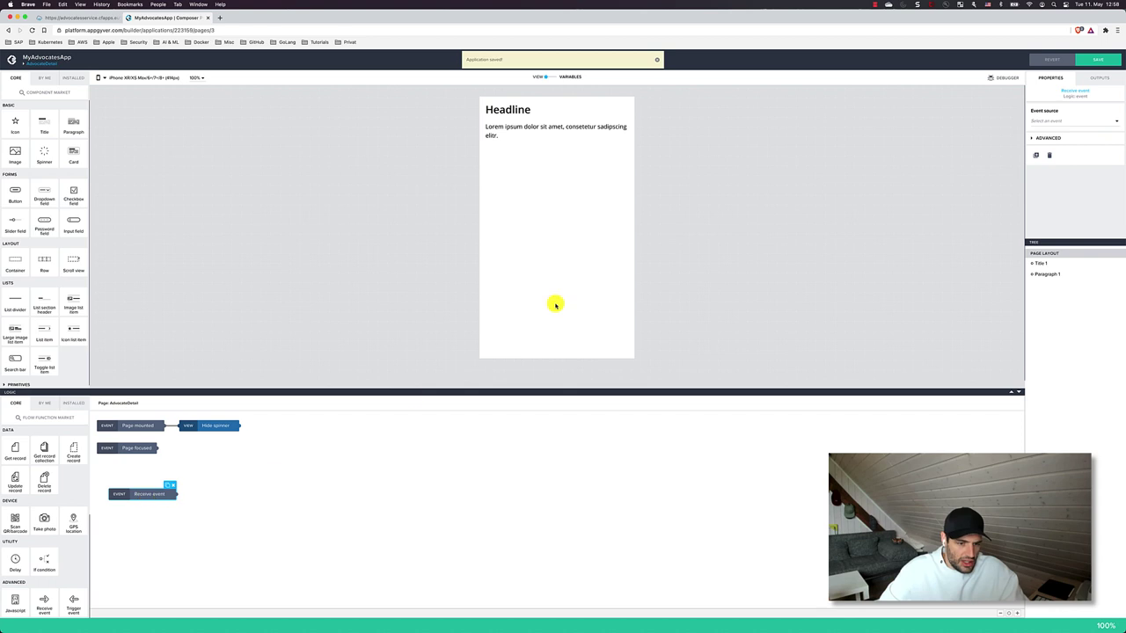
pyautogui.click(1115, 122)
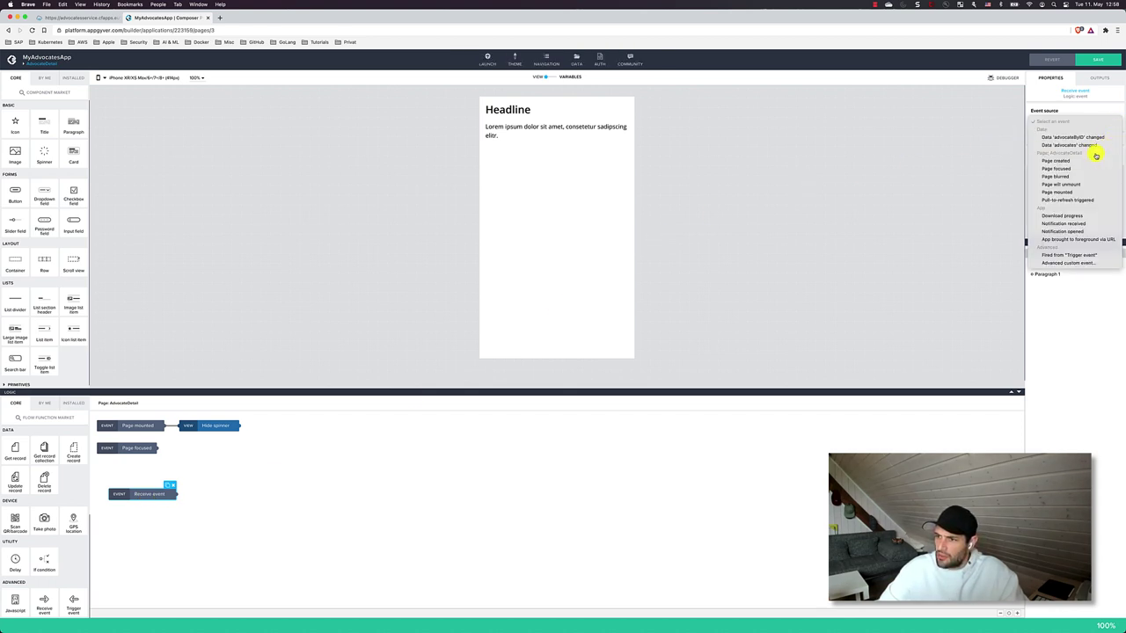
pyautogui.click(1090, 146)
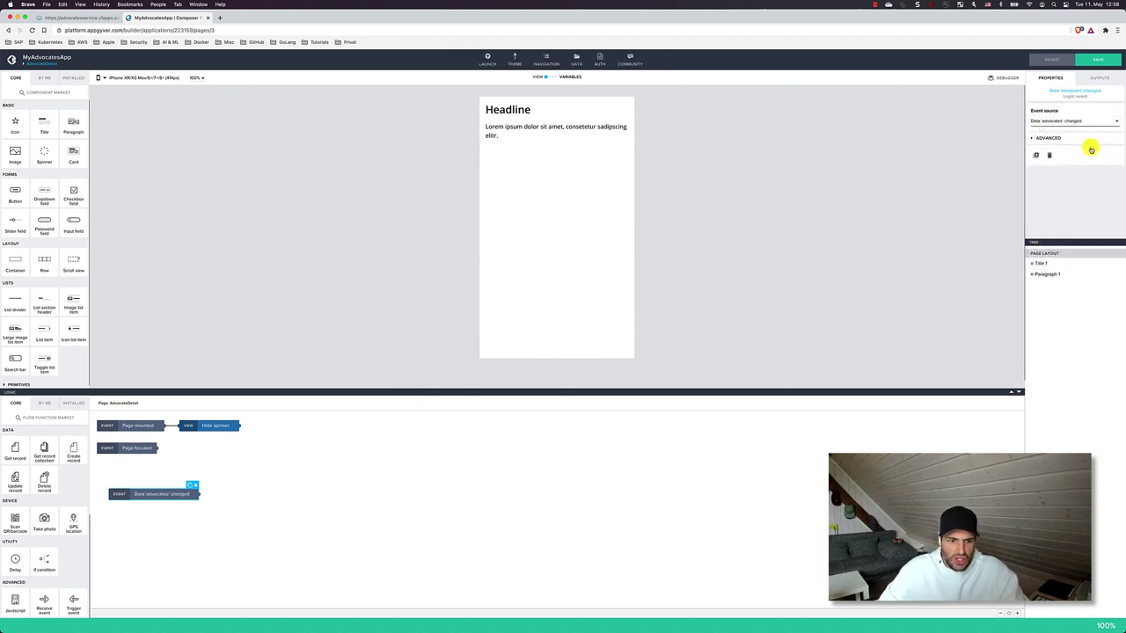
pyautogui.moveTo(171, 494)
pyautogui.mouseDown()
pyautogui.moveTo(172, 472)
pyautogui.moveTo(161, 478)
pyautogui.mouseUp()
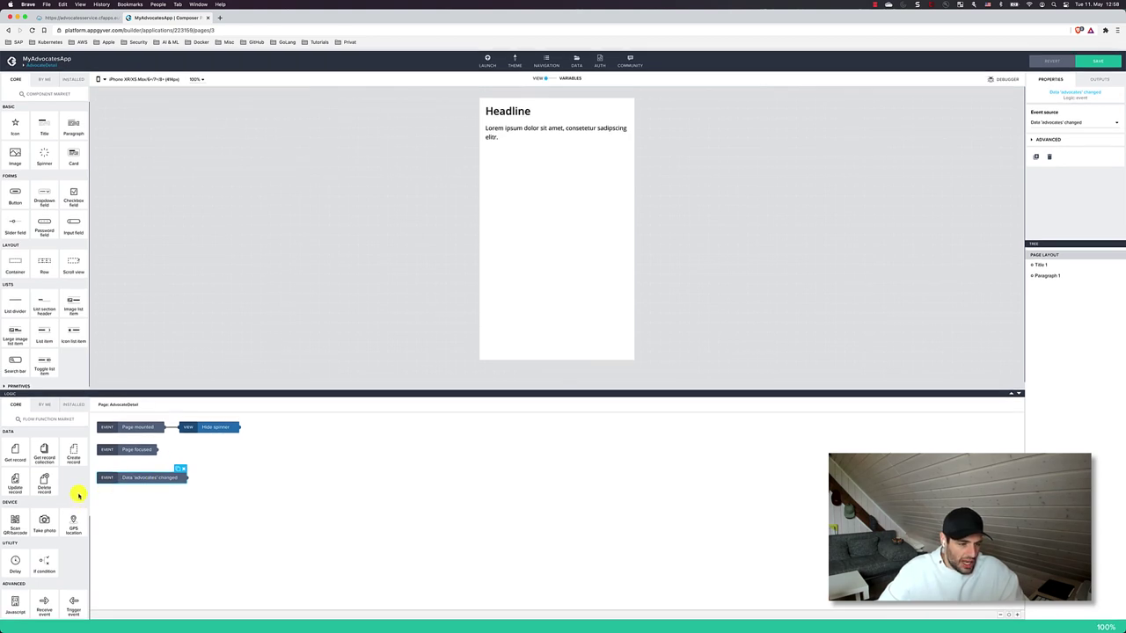
# Step: Add a Set data variable node beside the Data 'advocates' changed event and connect the event to it
pyautogui.scroll(5, 77, 495)
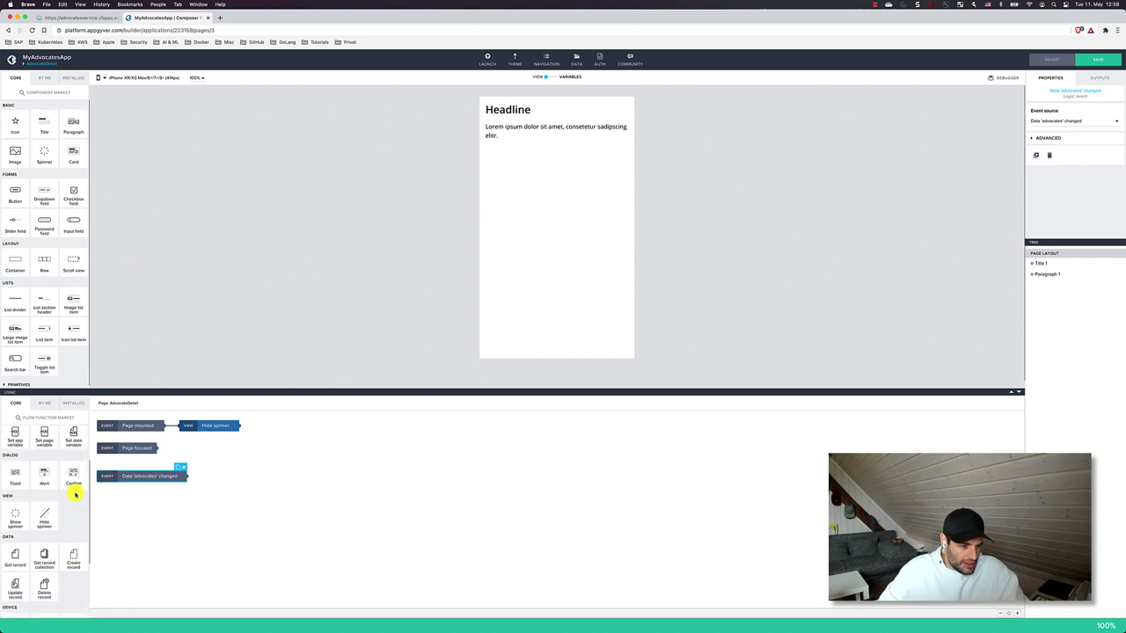
pyautogui.scroll(3, 73, 494)
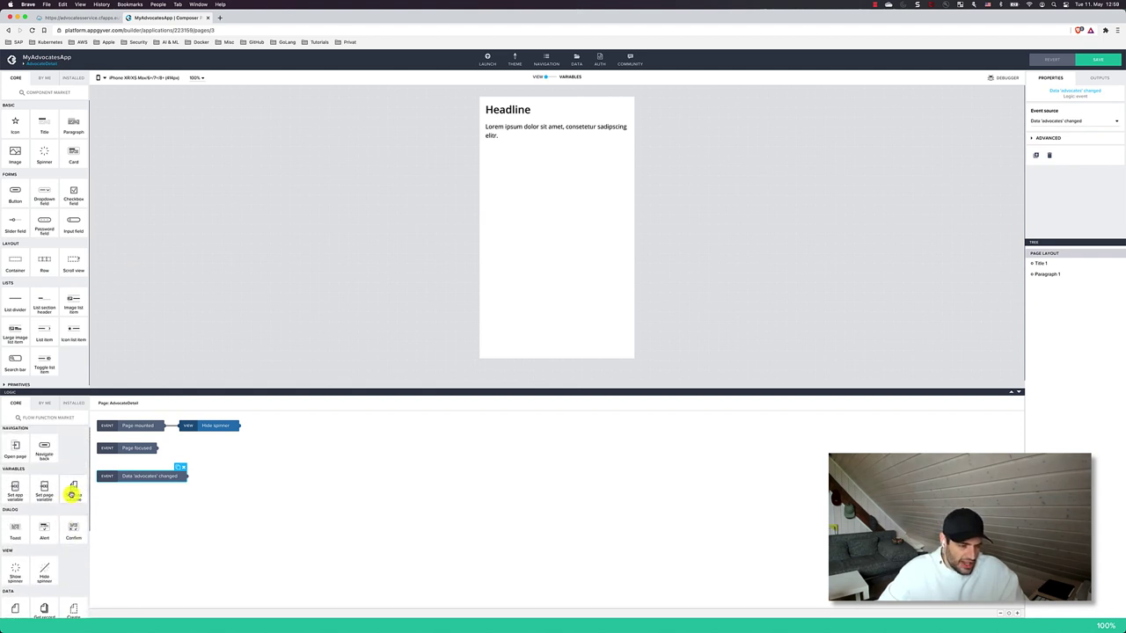
pyautogui.moveTo(71, 490); pyautogui.dragTo(254, 476)
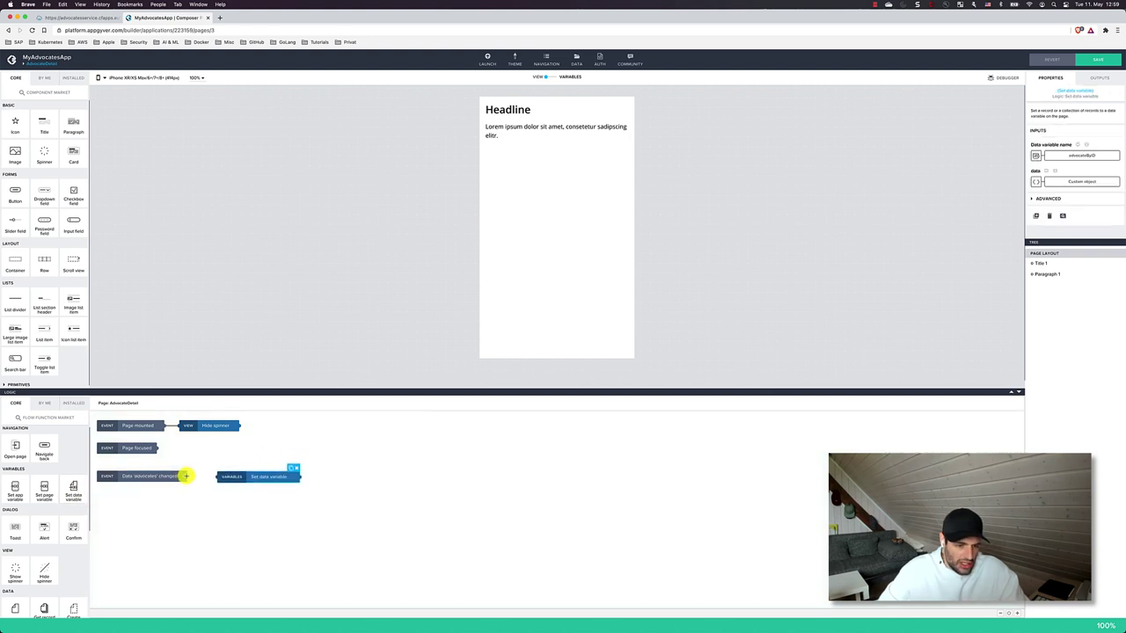
pyautogui.moveTo(186, 476); pyautogui.dragTo(219, 476)
pyautogui.click(236, 476)
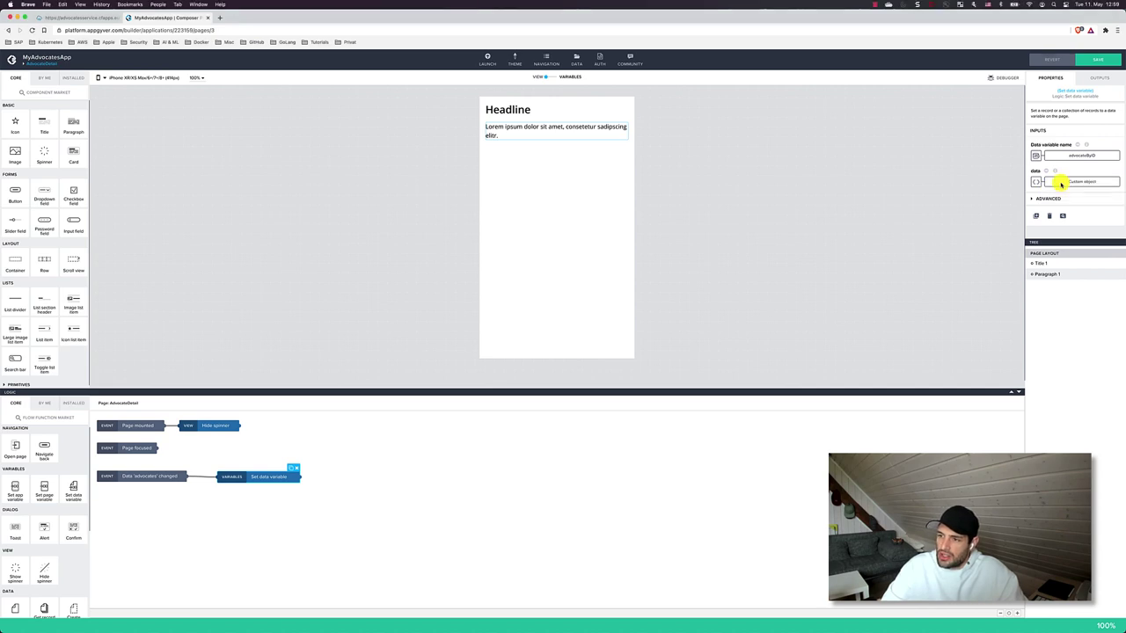
# Step: Bind the Set data variable node's data input to the formula FIND_BY_KEY(data.advocates, "ID", params.advocateID) and save the binding
pyautogui.click(1062, 182)
pyautogui.click(432, 222)
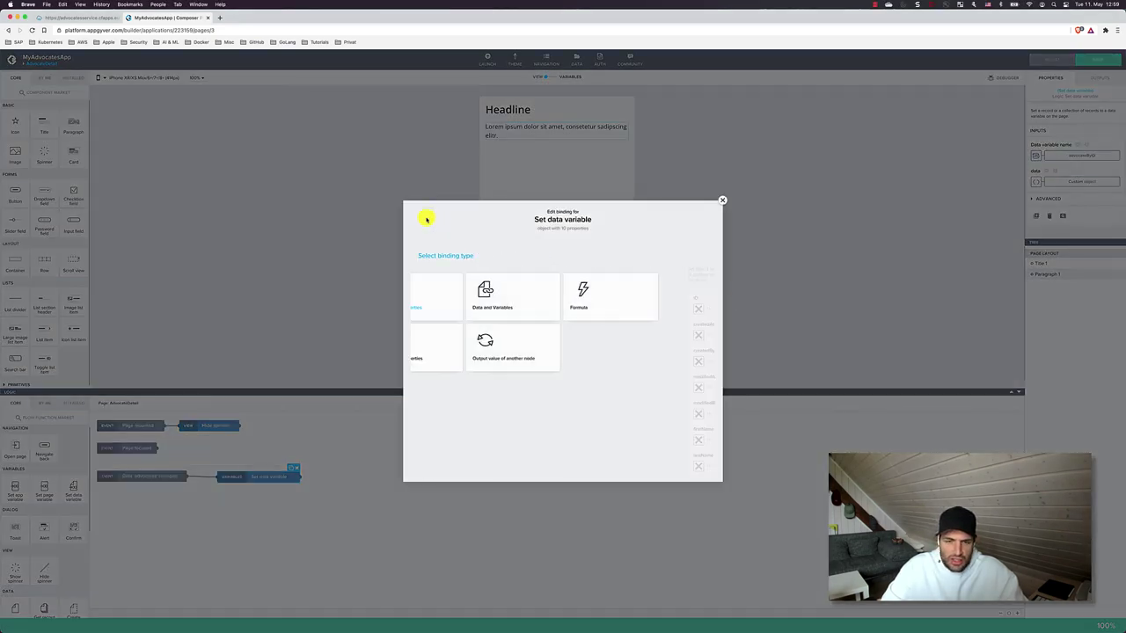
pyautogui.click(639, 292)
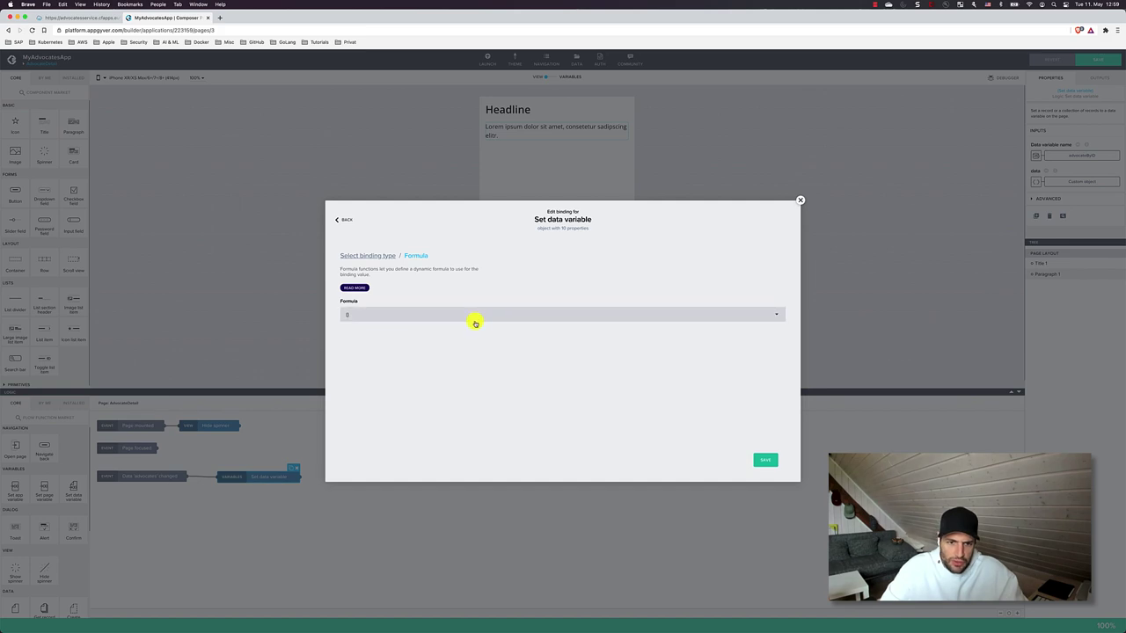
pyautogui.click(472, 317)
pyautogui.write('FIND_BY_KEY(data.advocates, "ID", params.advocateID)')
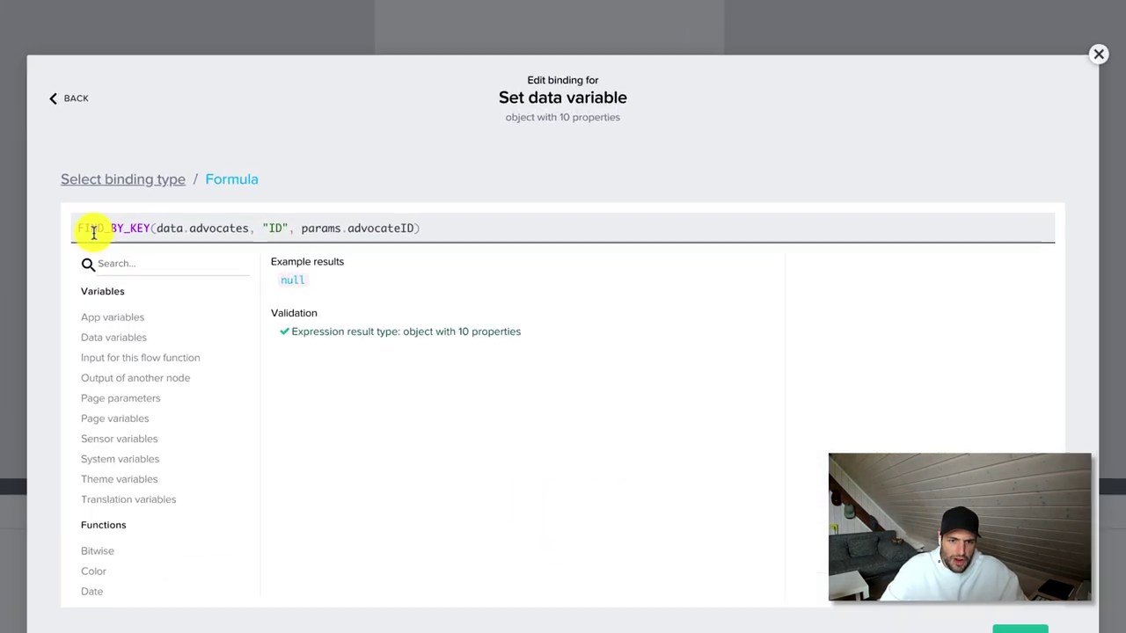
pyautogui.click(355, 279)
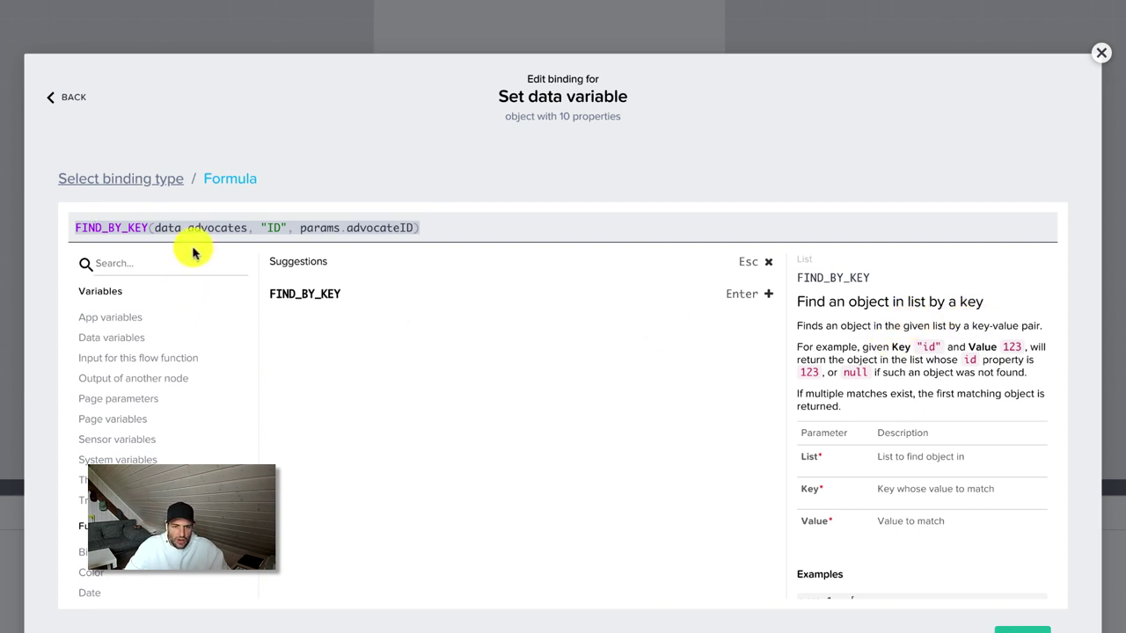
pyautogui.moveTo(155, 228); pyautogui.dragTo(260, 219)
pyautogui.click(280, 223)
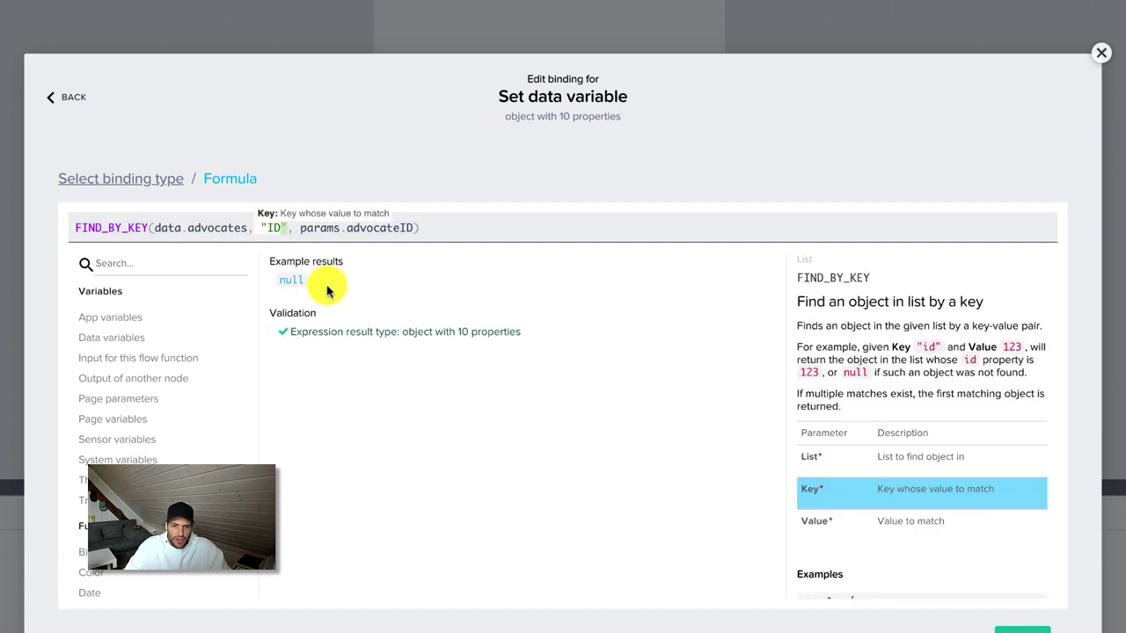
pyautogui.doubleClick(267, 232)
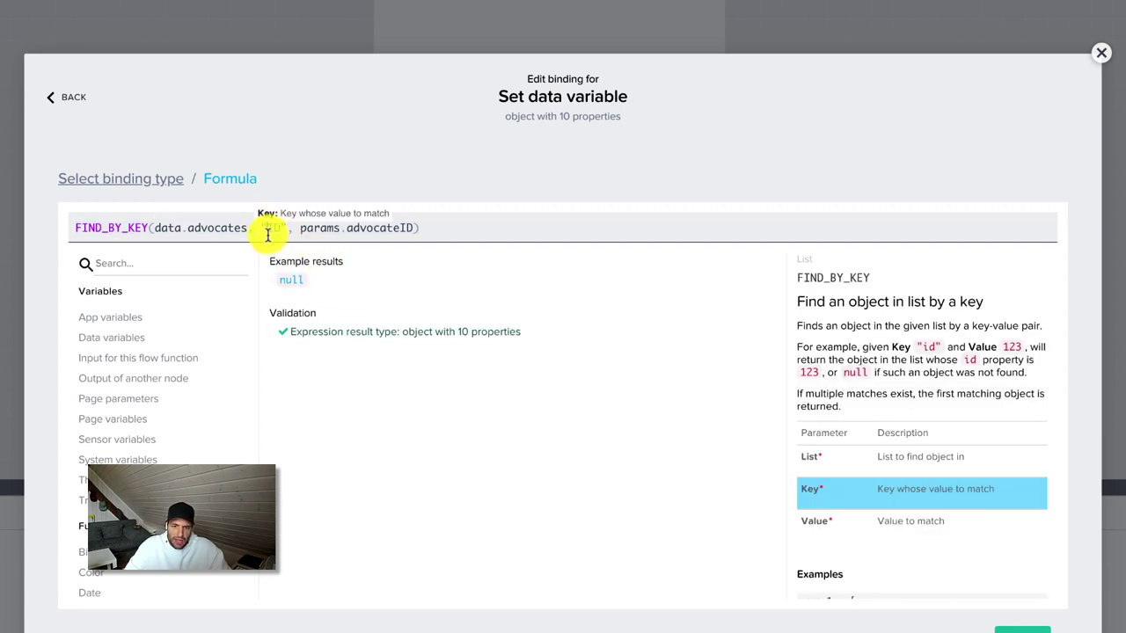
pyautogui.click(347, 229)
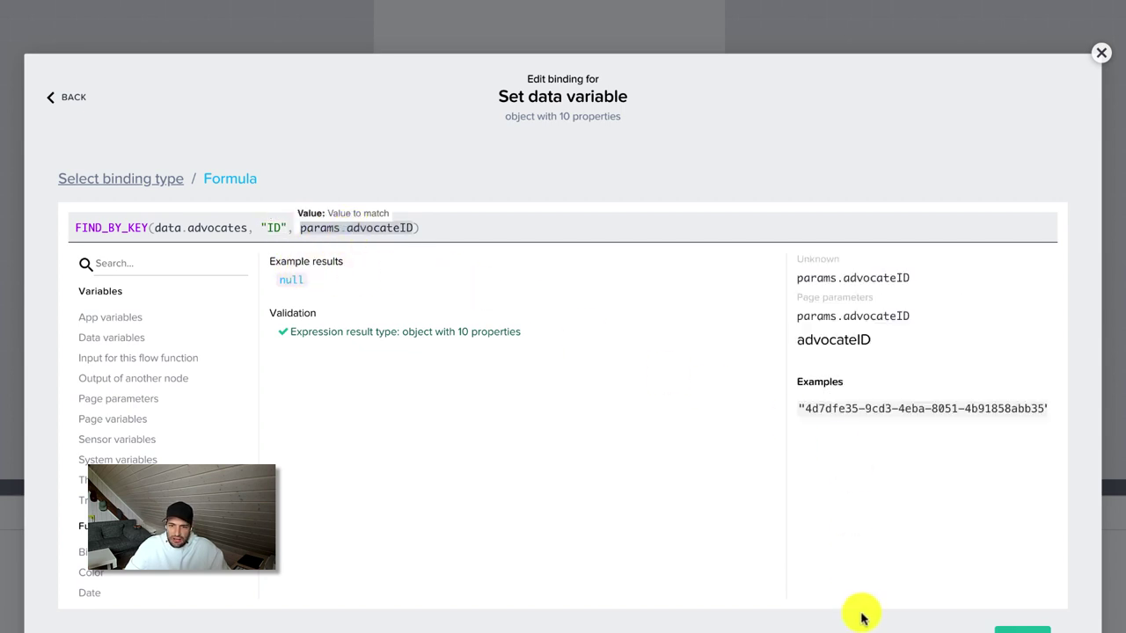
pyautogui.doubleClick(327, 229)
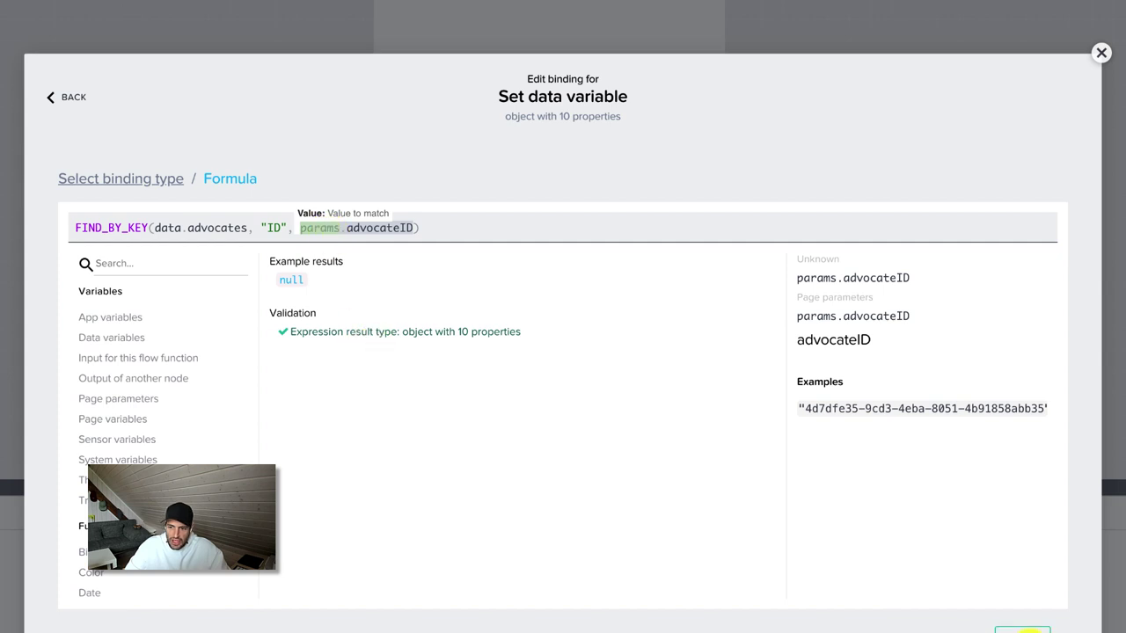
pyautogui.click(1022, 630)
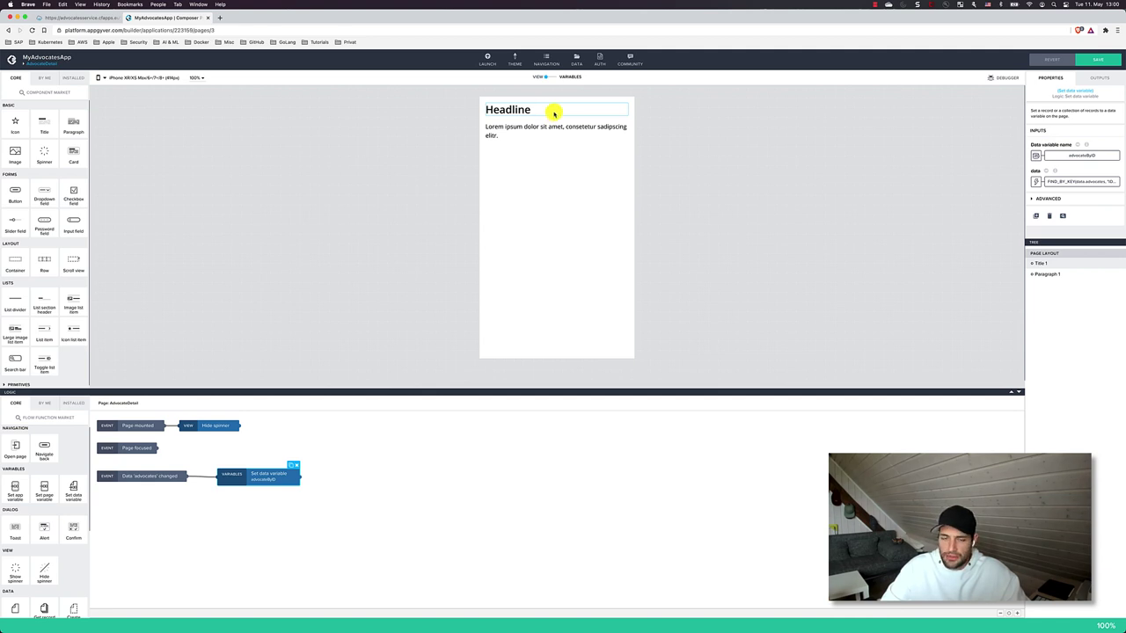
# Step: Bind the headline title's content to the formula data.advocateByUUID.firstName + " " + data.advocateByUUID.lastName
pyautogui.click(552, 113)
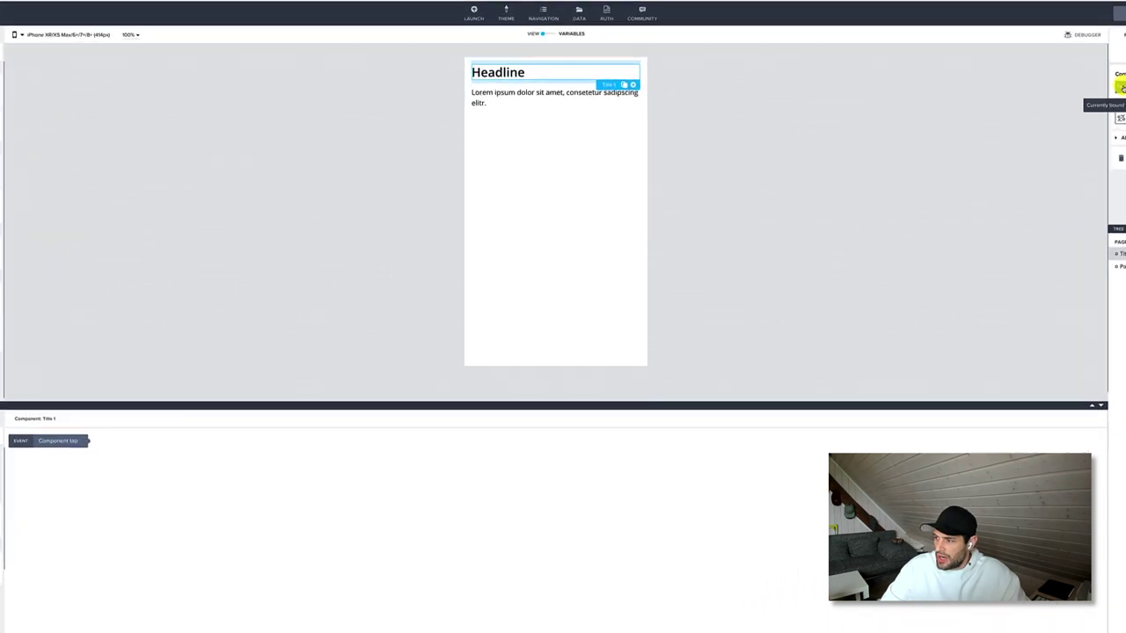
pyautogui.click(1121, 87)
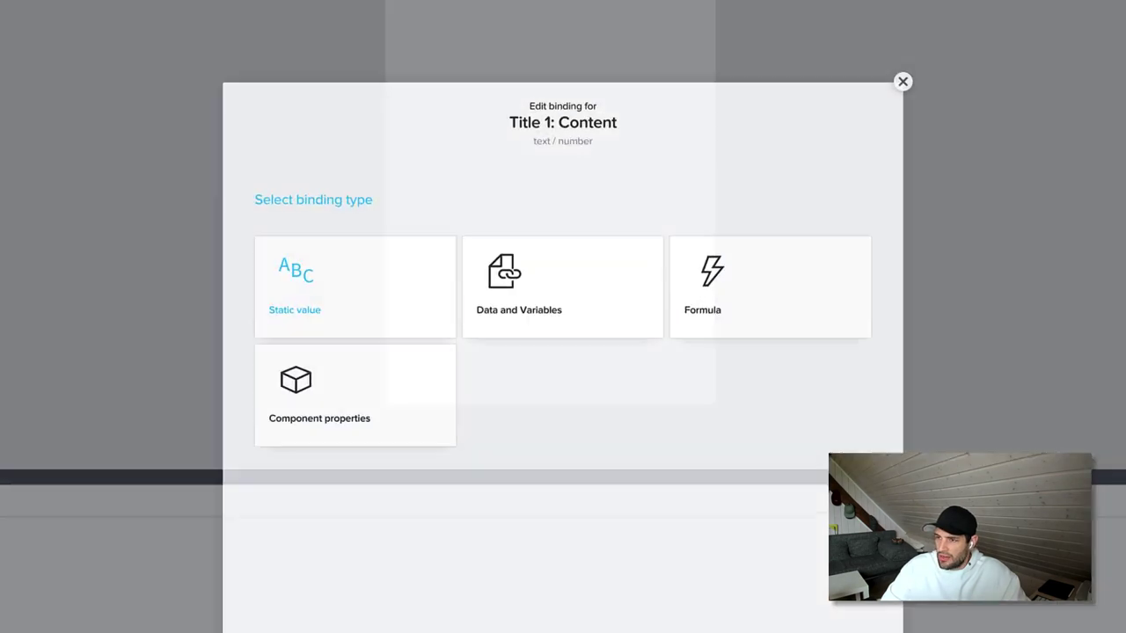
pyautogui.click(784, 284)
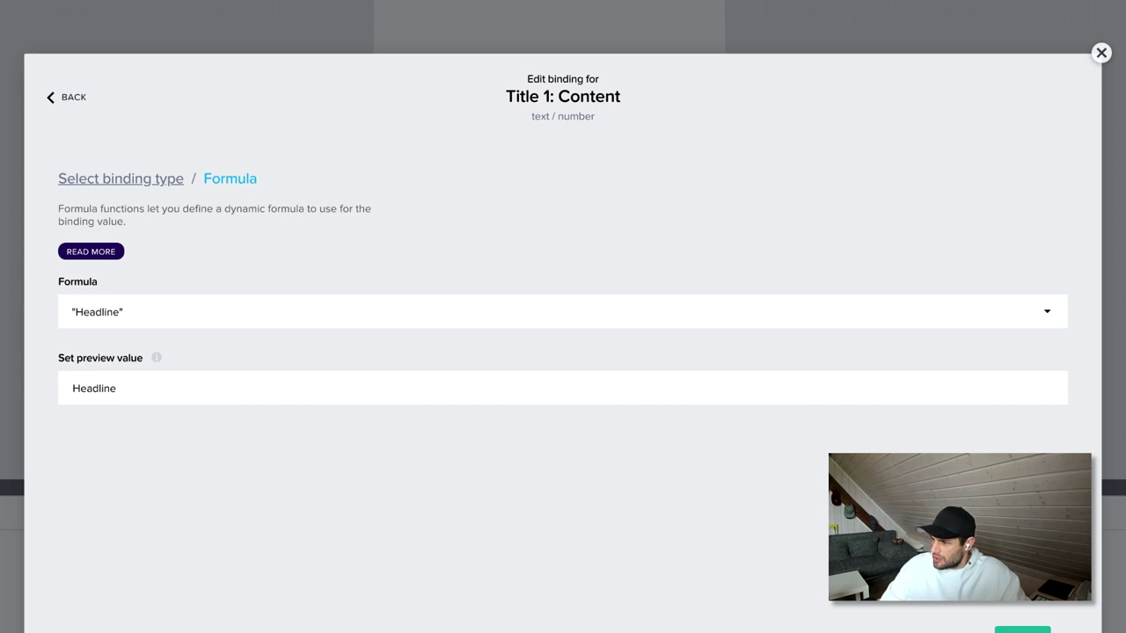
pyautogui.click(313, 316)
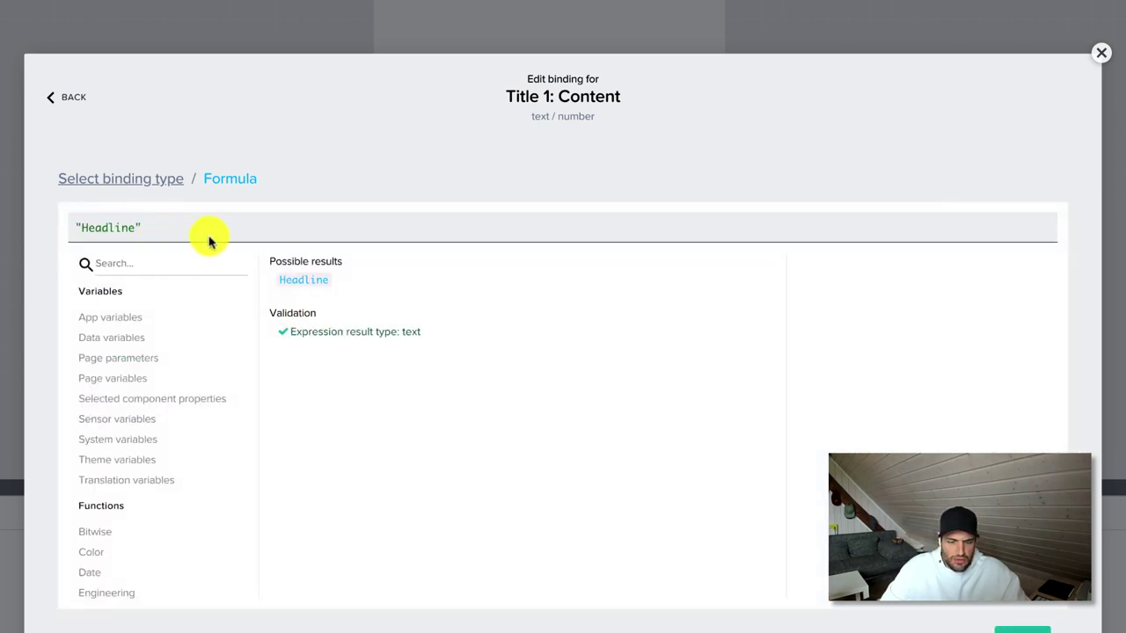
pyautogui.hotkey('ctrl', 'a')
pyautogui.write('data.advocateByUUID.firstName + " " + data.advocateByUUID.lastName')
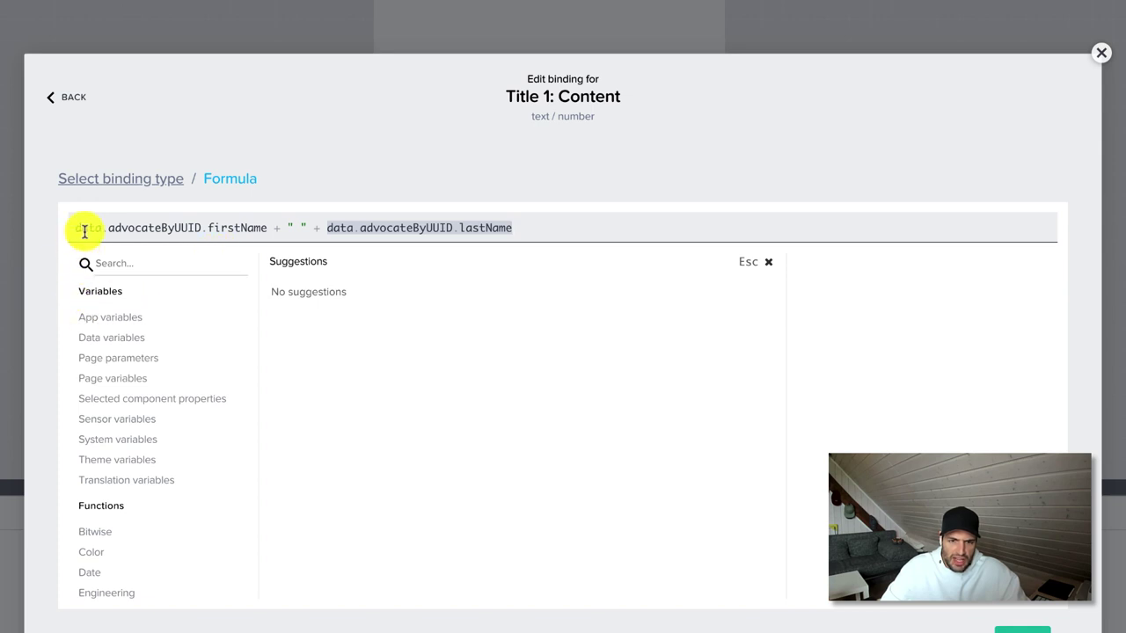
# Step: Correct both variable references in the title's formula to advocateByID and save the binding
pyautogui.click(194, 228)
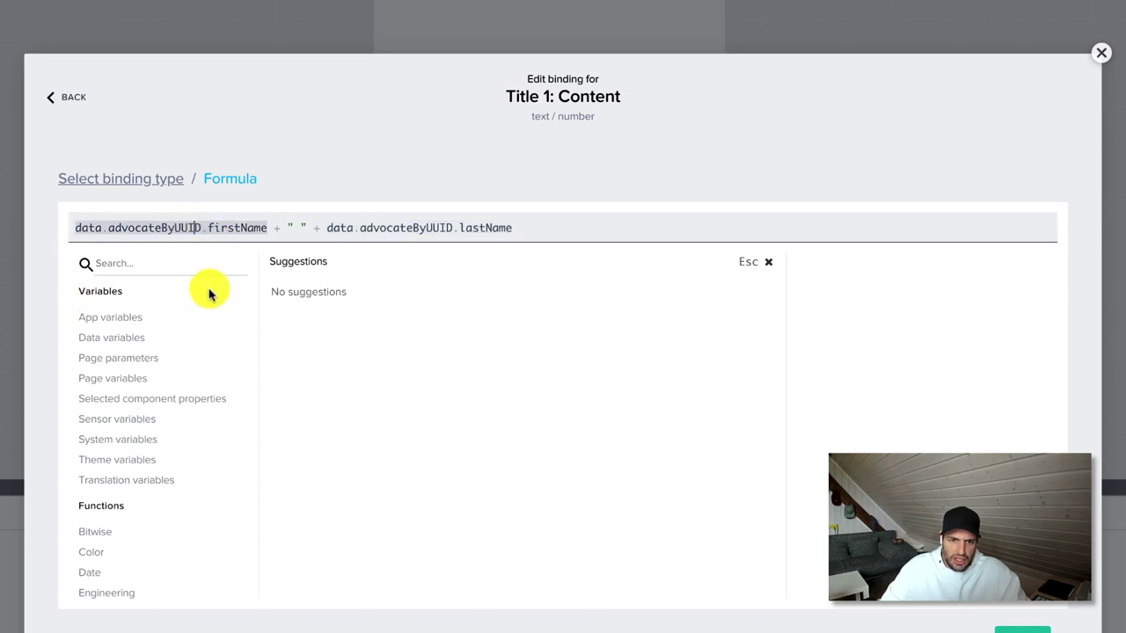
pyautogui.press('Left')
pyautogui.press('BackSpace')
pyautogui.press('BackSpace')
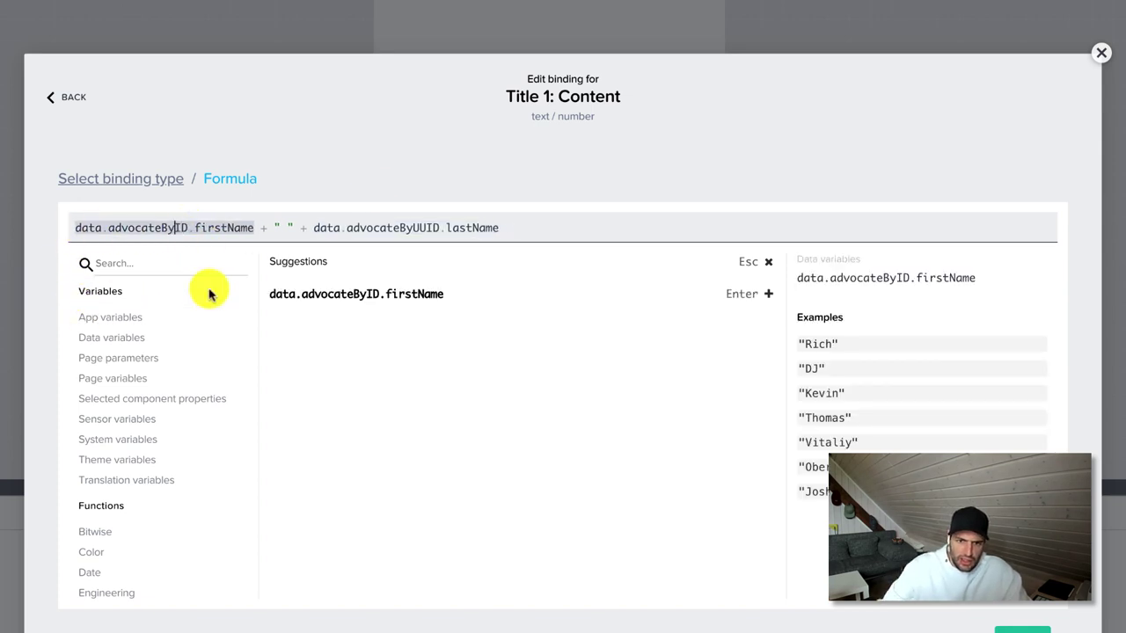
pyautogui.click(423, 228)
pyautogui.press('BackSpace')
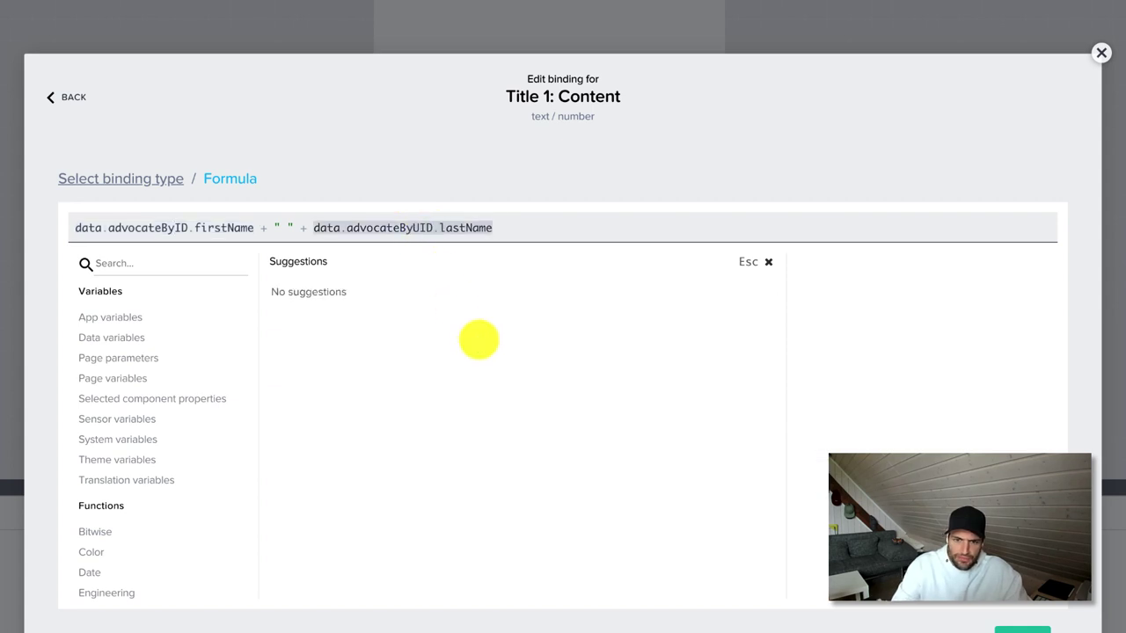
pyautogui.press('BackSpace')
pyautogui.click(1020, 628)
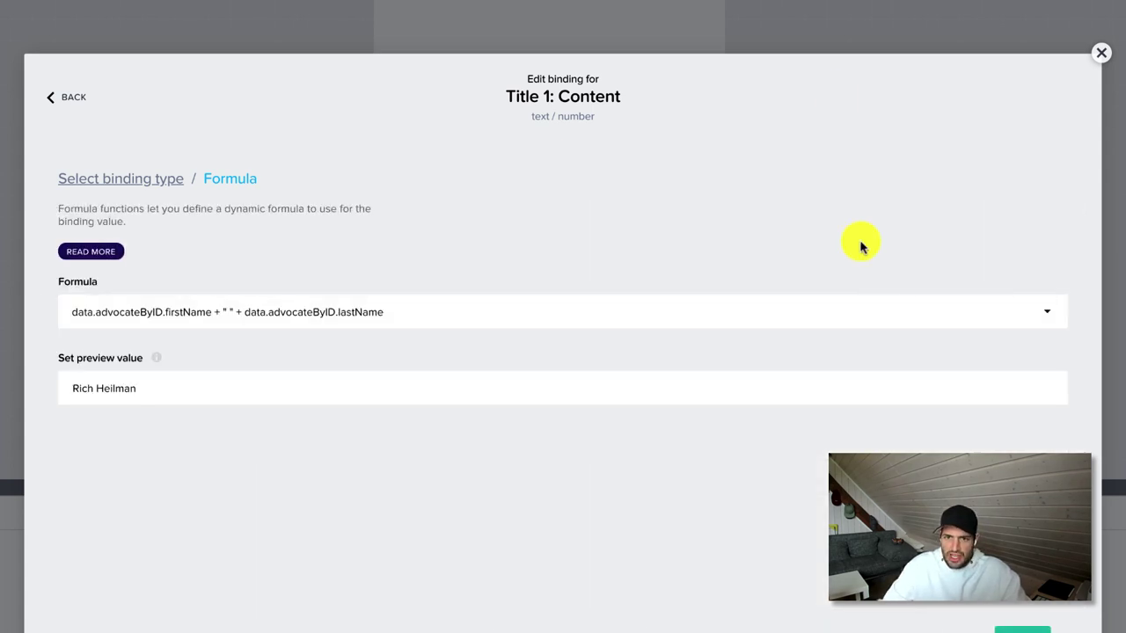
pyautogui.click(1020, 628)
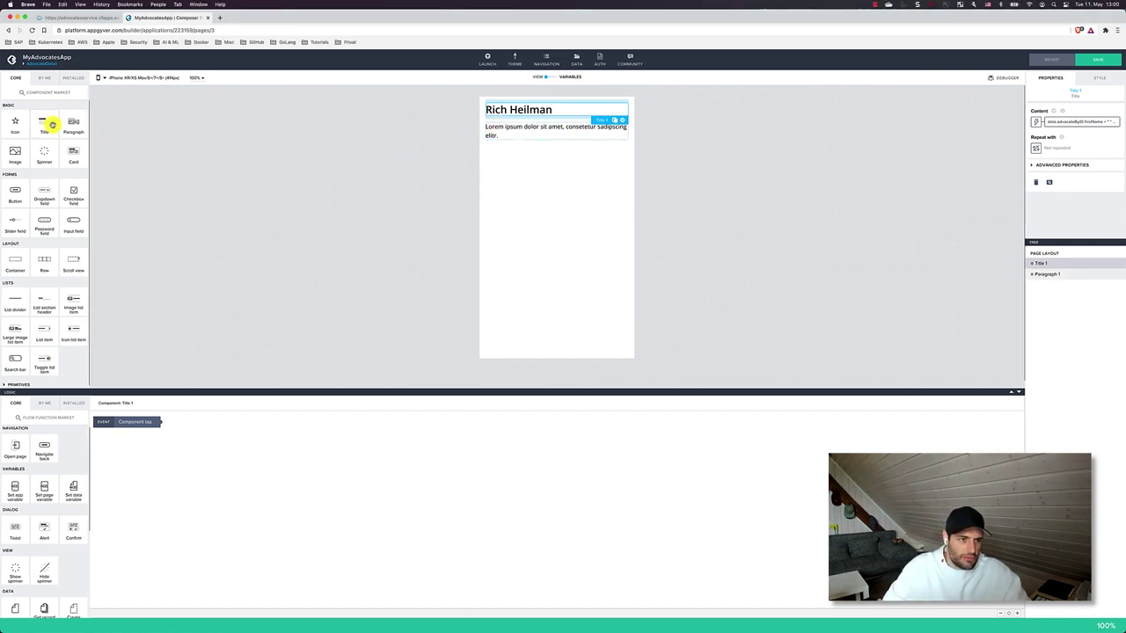
# Step: Add two more title components between the bound name title and the paragraph
pyautogui.moveTo(167, 148); pyautogui.dragTo(504, 115)
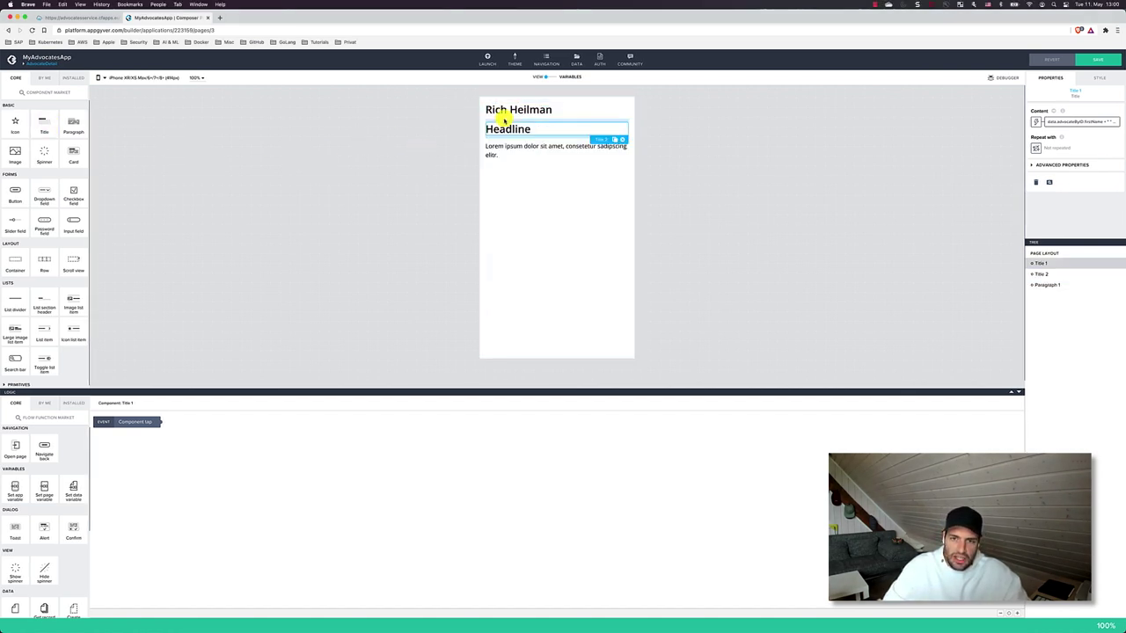
pyautogui.moveTo(48, 120); pyautogui.dragTo(501, 136)
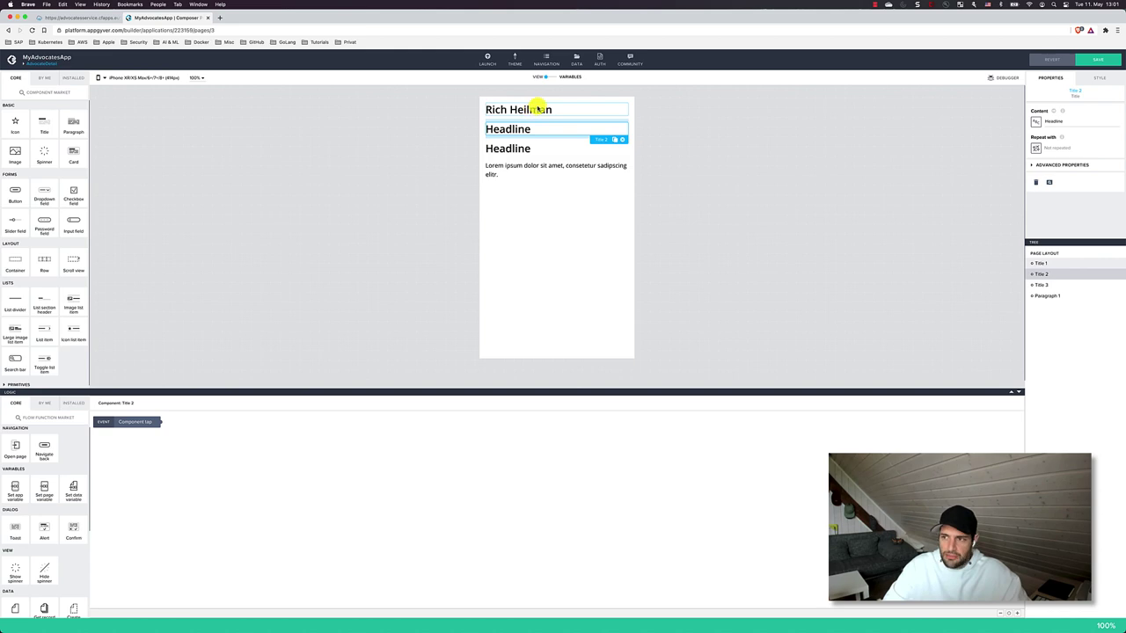
# Step: Set the font size of the second title, directly below the name title, to 20
pyautogui.click(1098, 79)
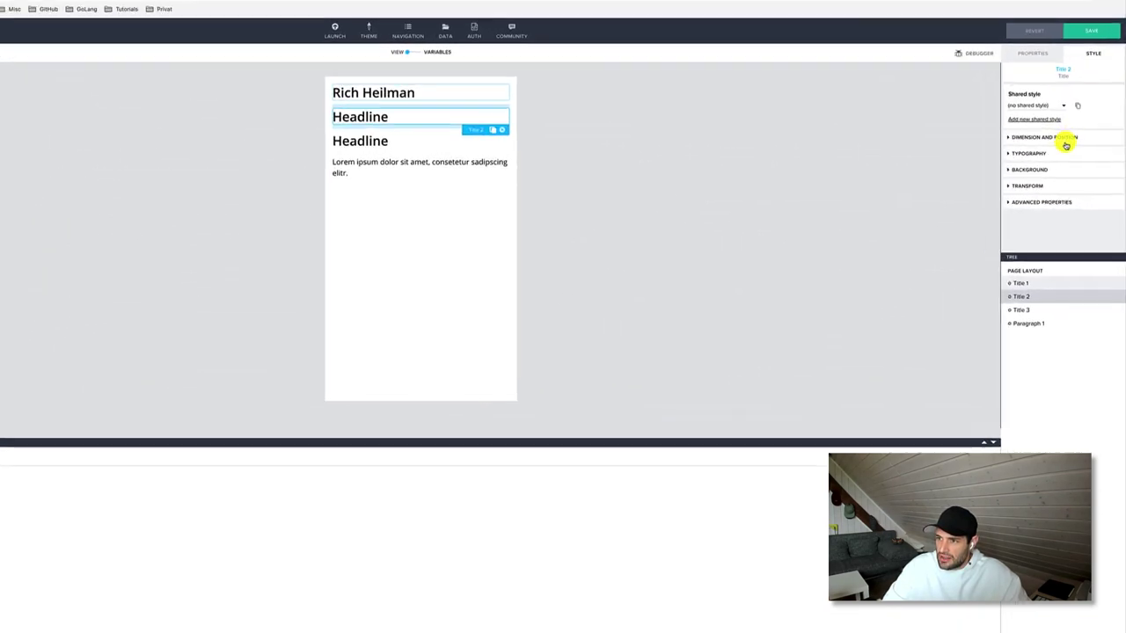
pyautogui.click(1077, 145)
pyautogui.click(1077, 145)
pyautogui.click(1024, 146)
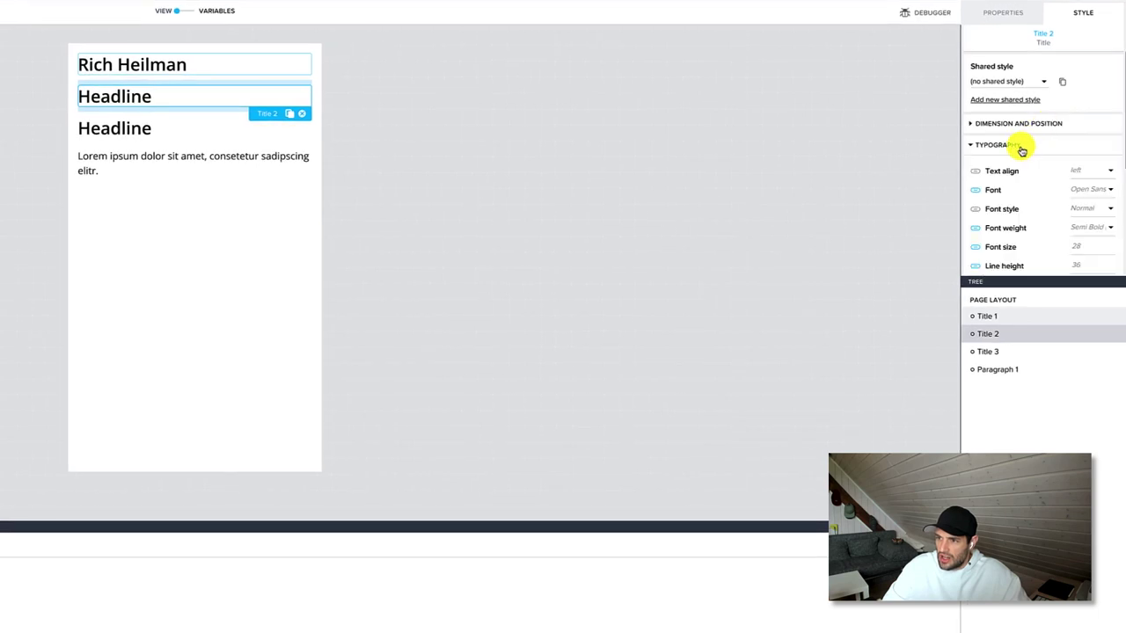
pyautogui.scroll(-2, 1050, 169)
pyautogui.click(1097, 183)
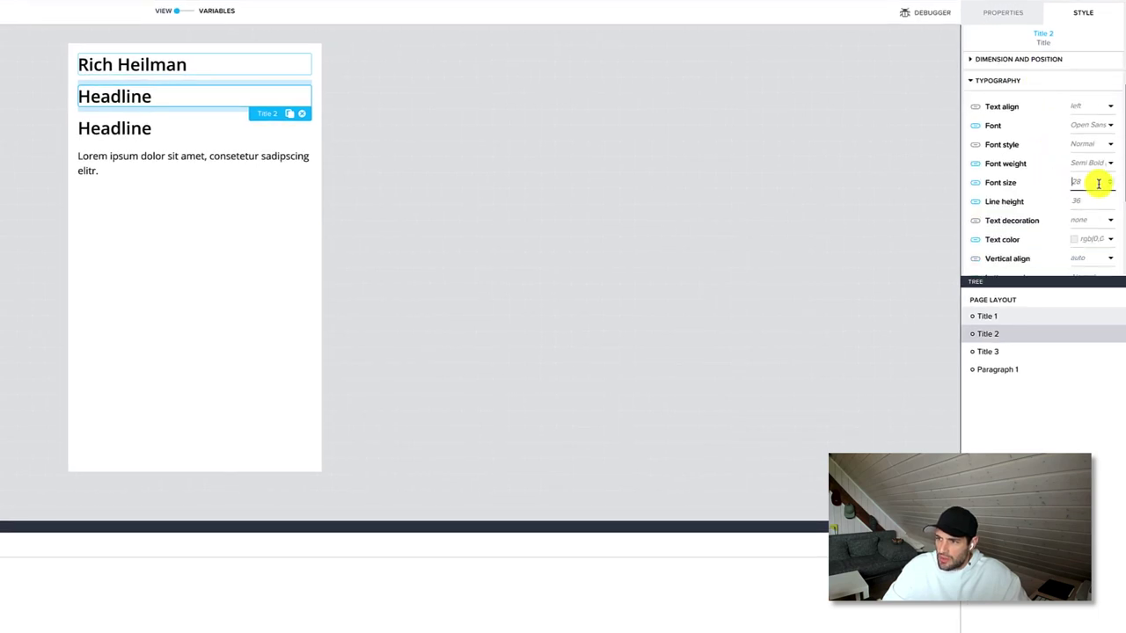
pyautogui.write('20')
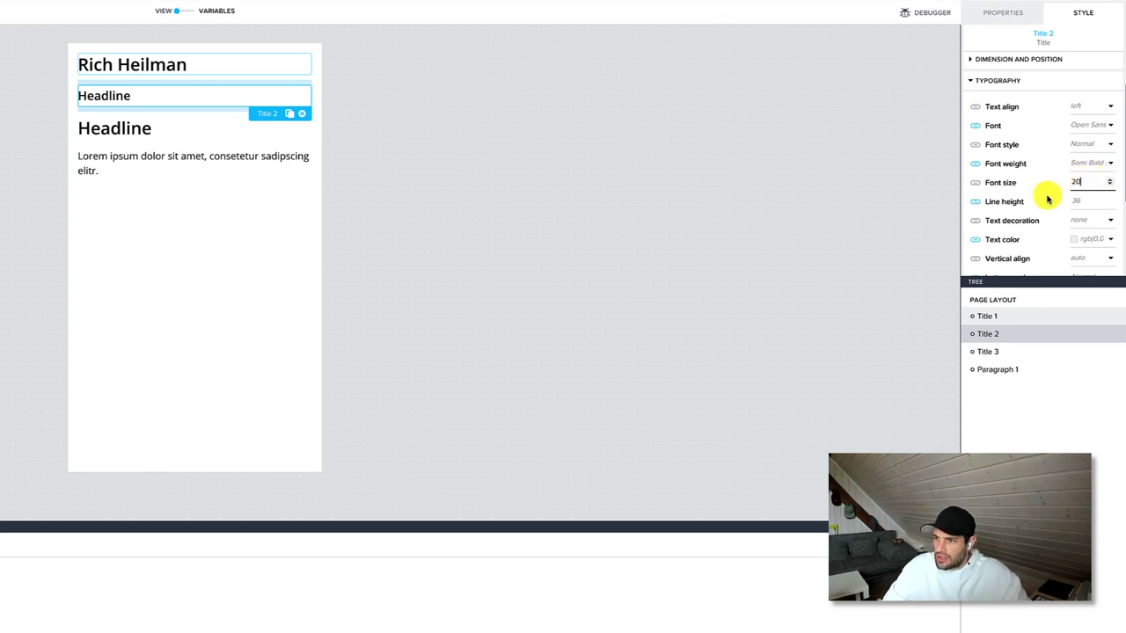
# Step: Change the second title's text color to the grey #949292
pyautogui.scroll(-1, 1044, 196)
pyautogui.click(1097, 208)
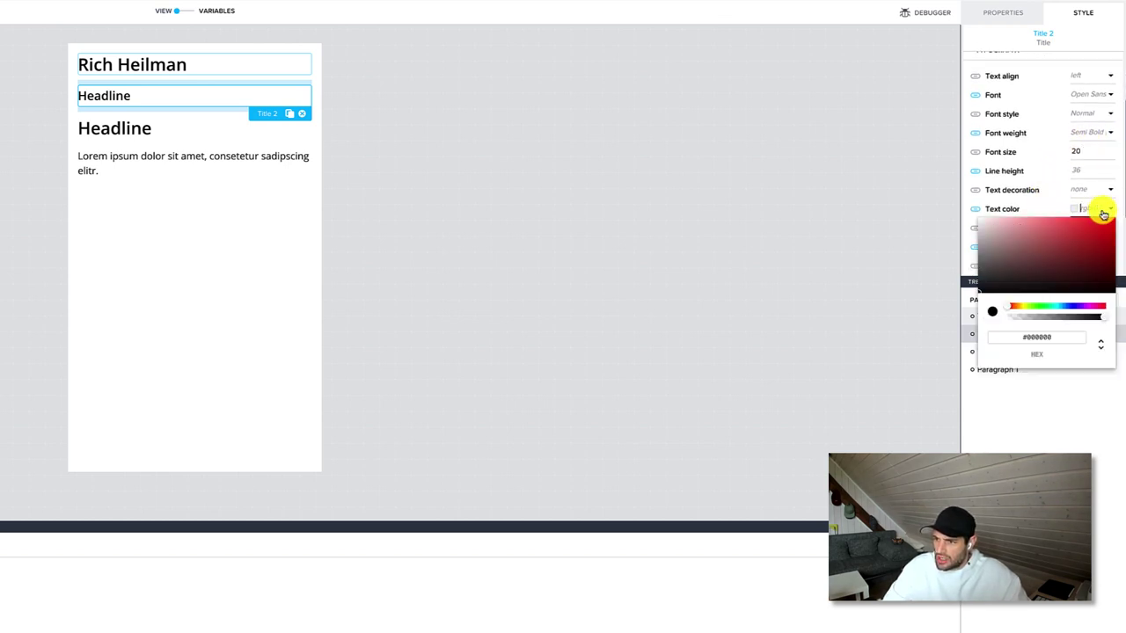
pyautogui.click(982, 239)
pyautogui.moveTo(981, 243); pyautogui.dragTo(980, 254)
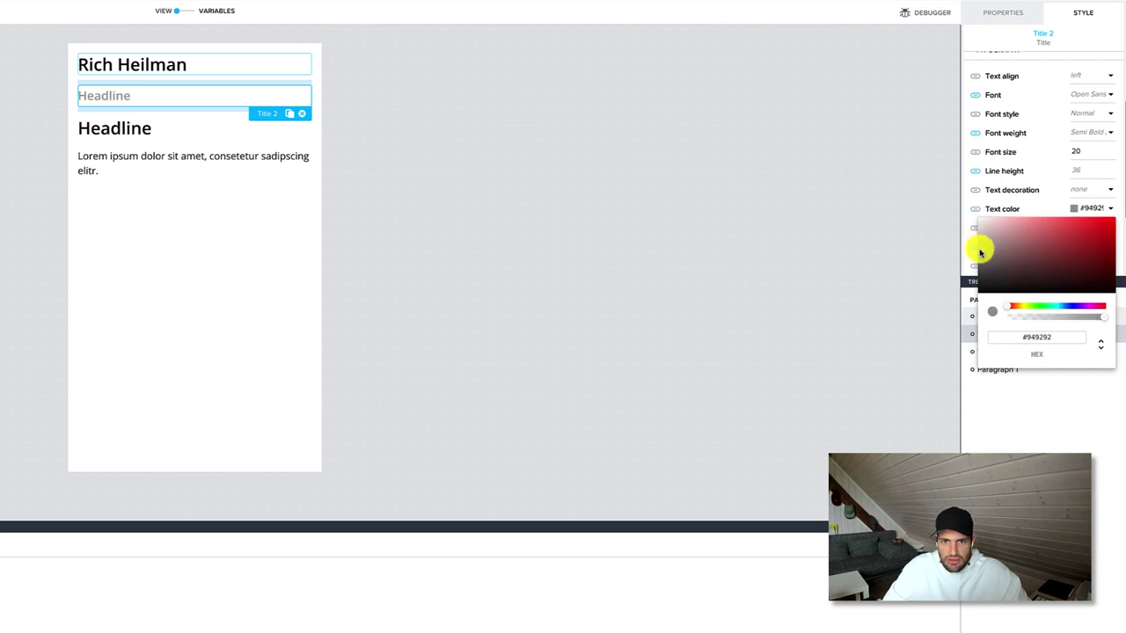
pyautogui.click(753, 238)
# Step: Set the font size of the third title, directly above the paragraph, to 20
pyautogui.click(153, 139)
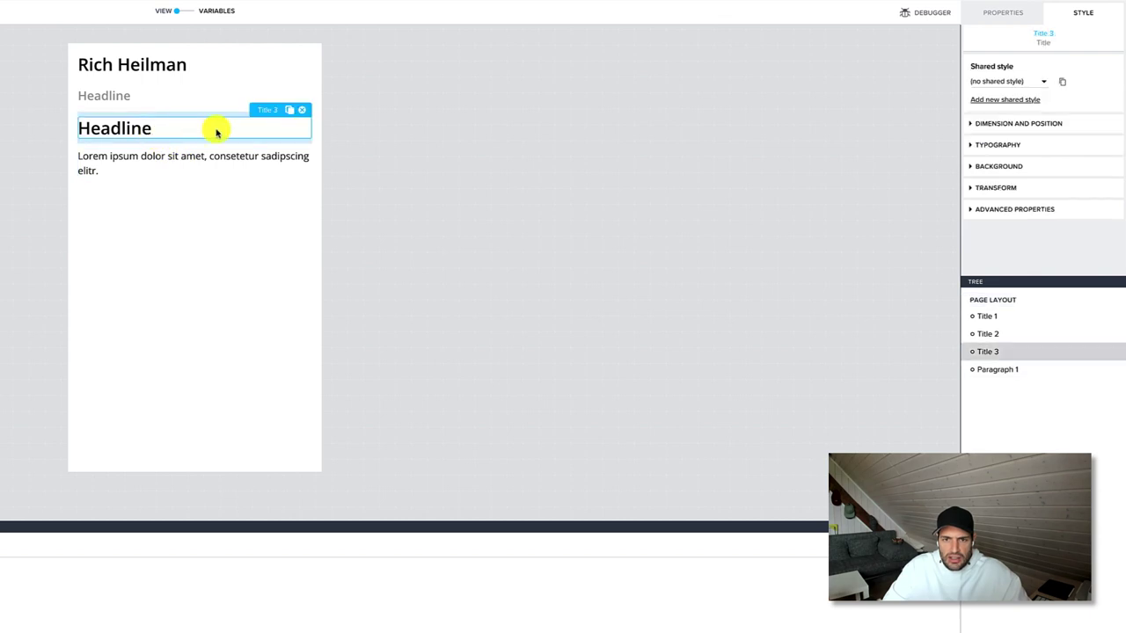
pyautogui.click(1025, 147)
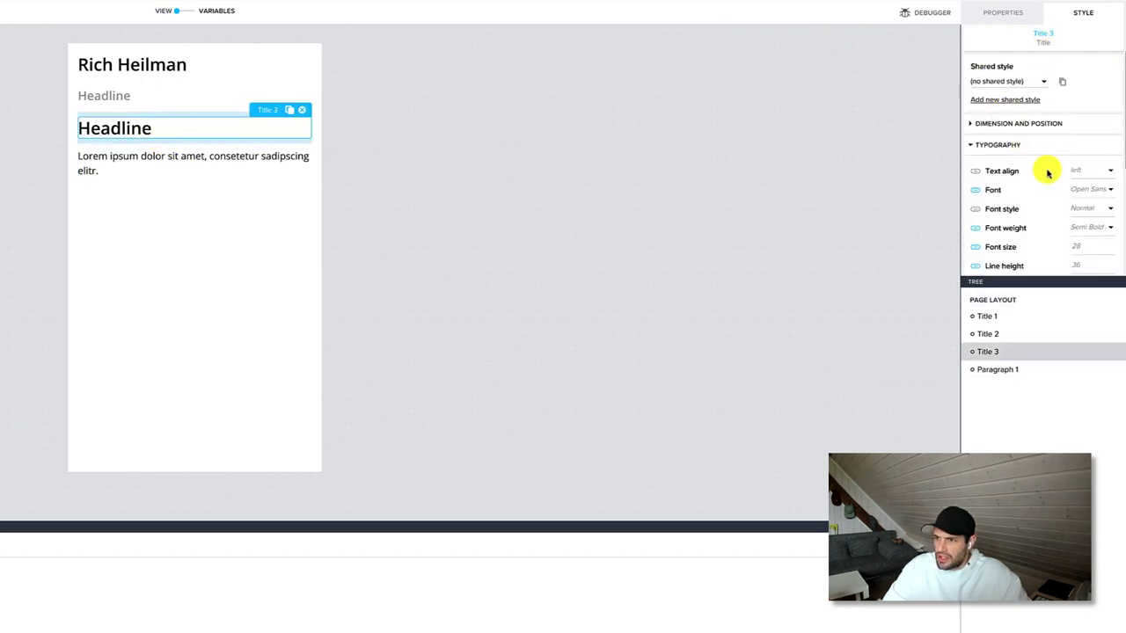
pyautogui.click(1089, 250)
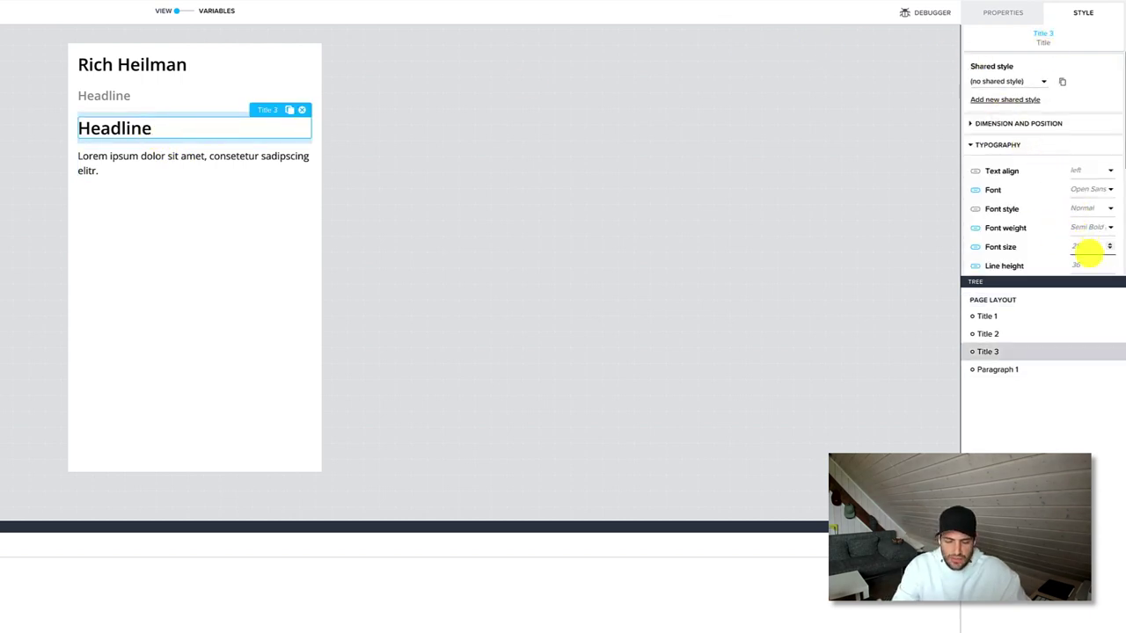
pyautogui.write('20')
# Step: Change the third title's text color to the blue whose hex code starts with #008FD
pyautogui.scroll(-2, 1066, 257)
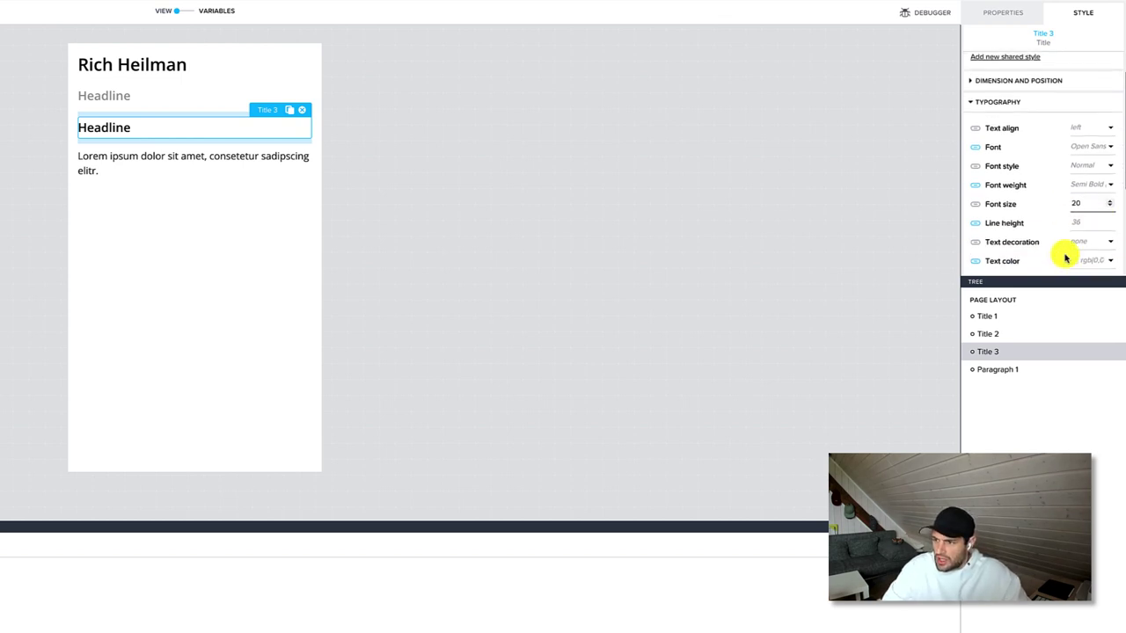
pyautogui.click(1085, 244)
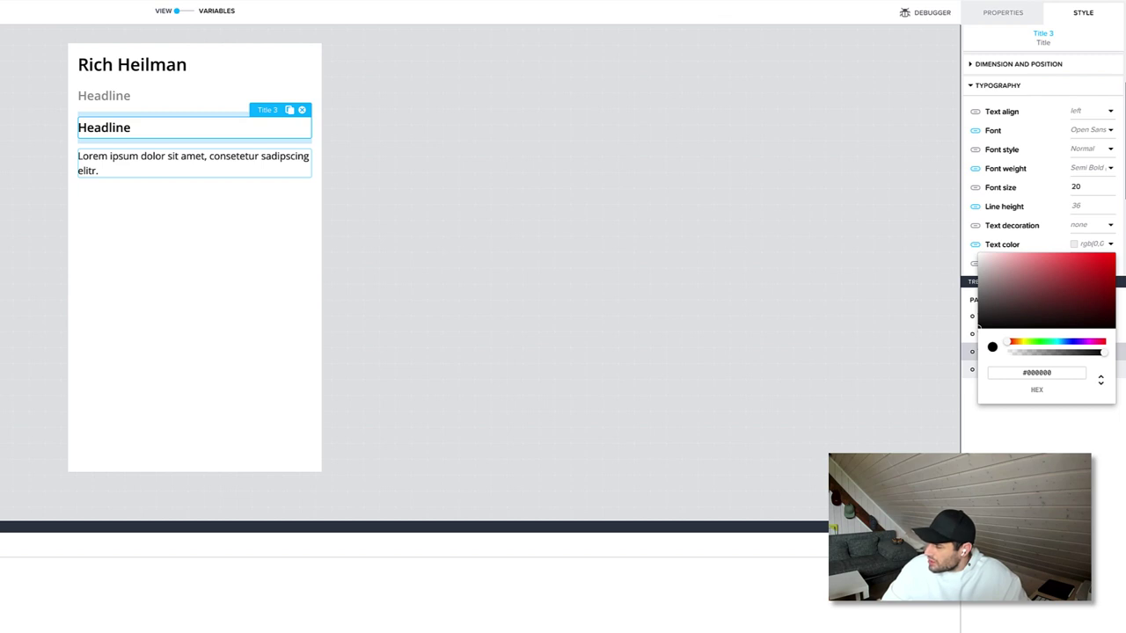
pyautogui.click(1038, 377)
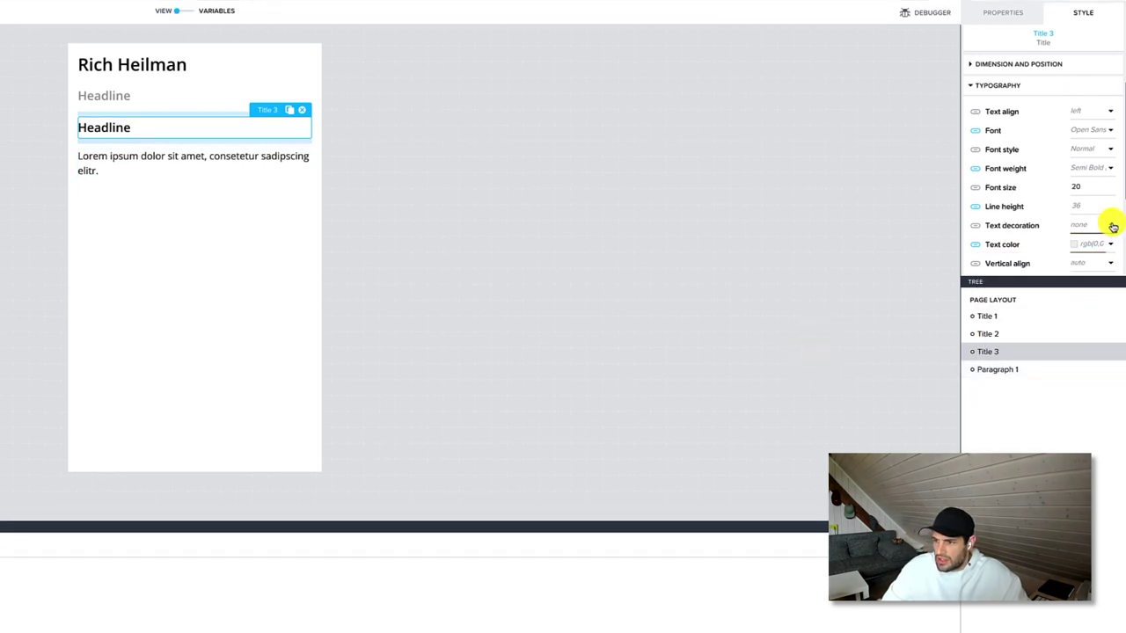
pyautogui.click(1101, 242)
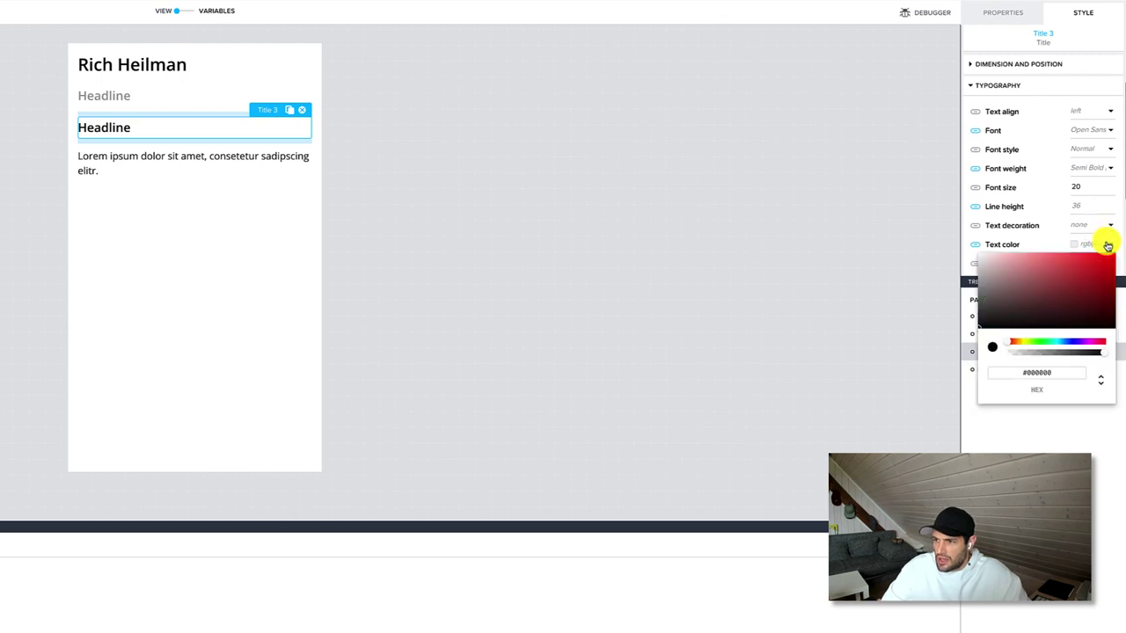
pyautogui.tripleClick(1059, 372)
pyautogui.write('#008FD')
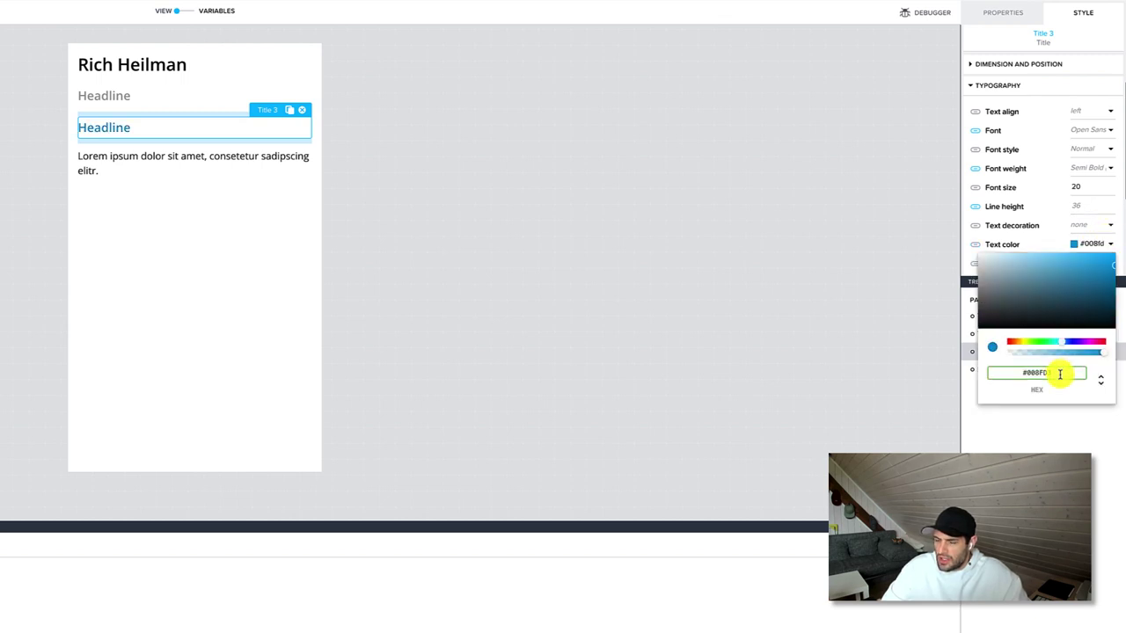
pyautogui.click(512, 205)
pyautogui.click(506, 201)
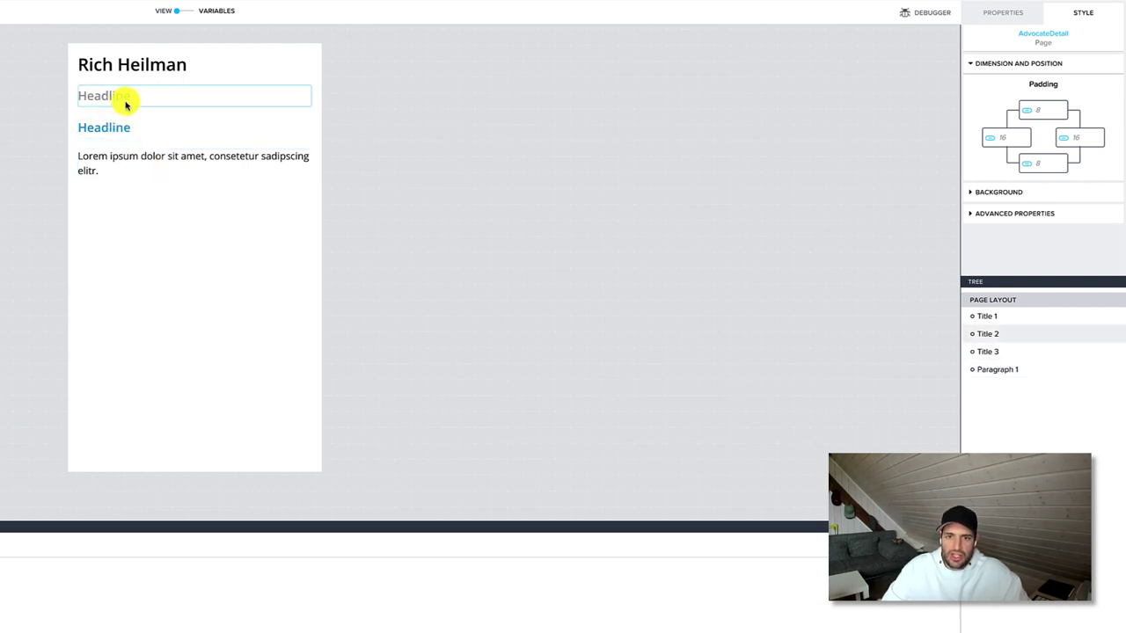
# Step: Set the top margin of the grey second title to -8 so it sits closer to the name
pyautogui.click(166, 96)
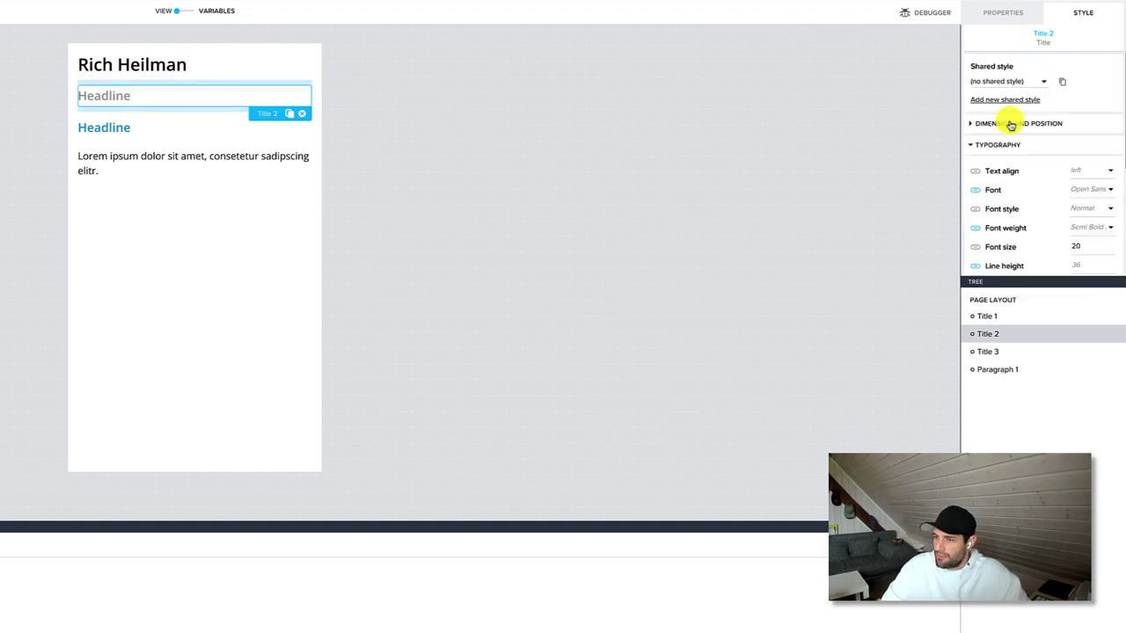
pyautogui.click(969, 146)
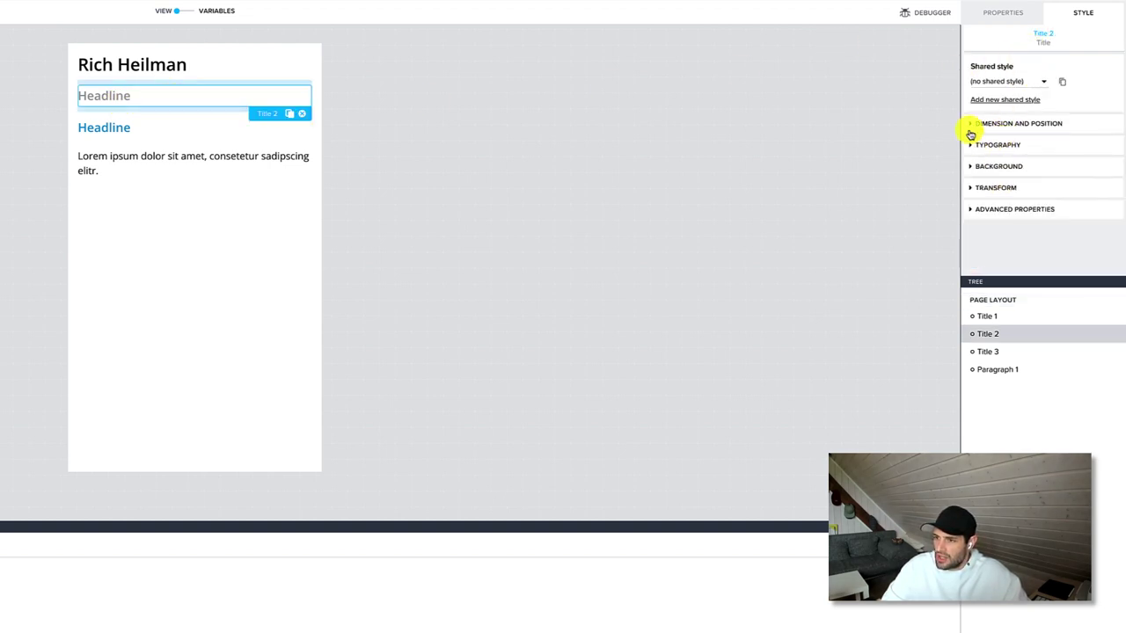
pyautogui.click(971, 128)
pyautogui.scroll(-3, 1025, 164)
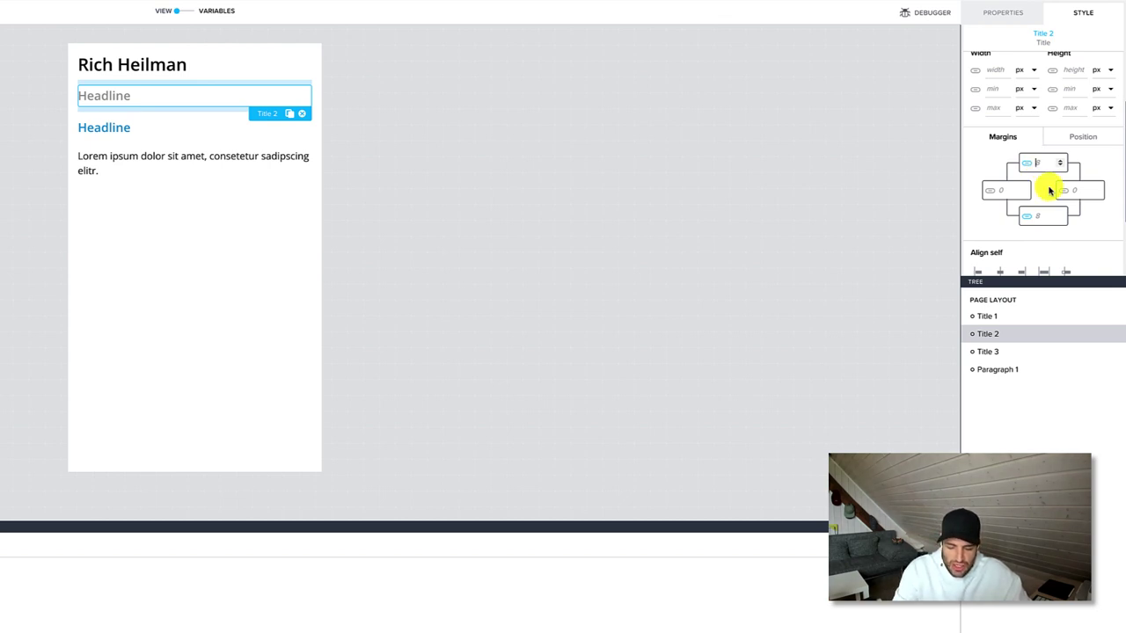
pyautogui.write('8')
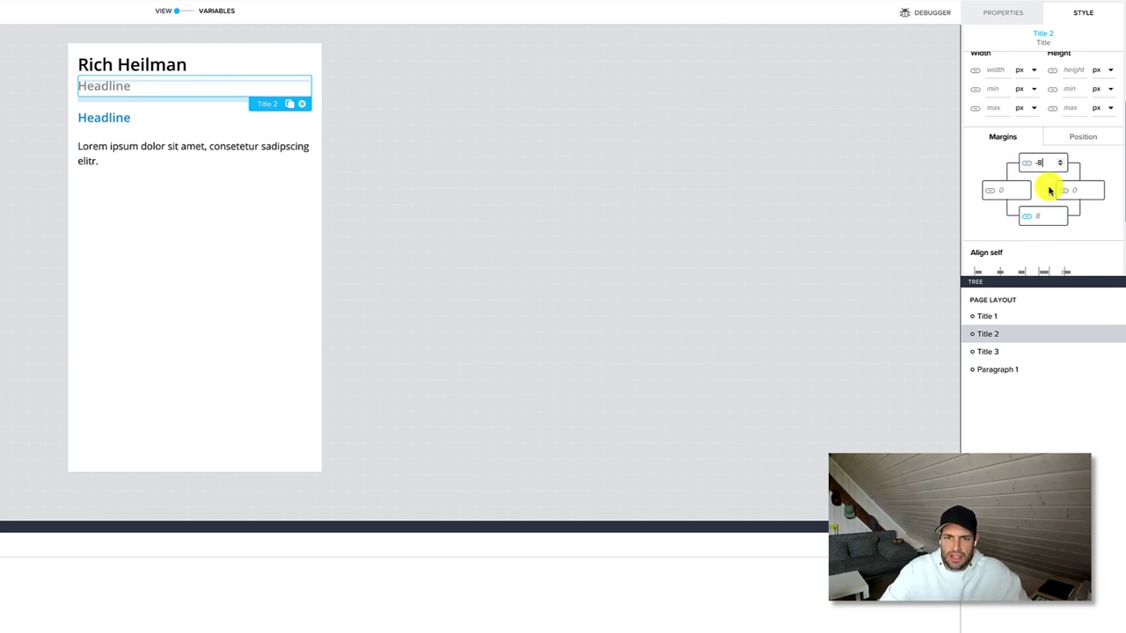
# Step: Set the top margin of the blue third title to -16 so it sits closer to the grey title
pyautogui.click(204, 123)
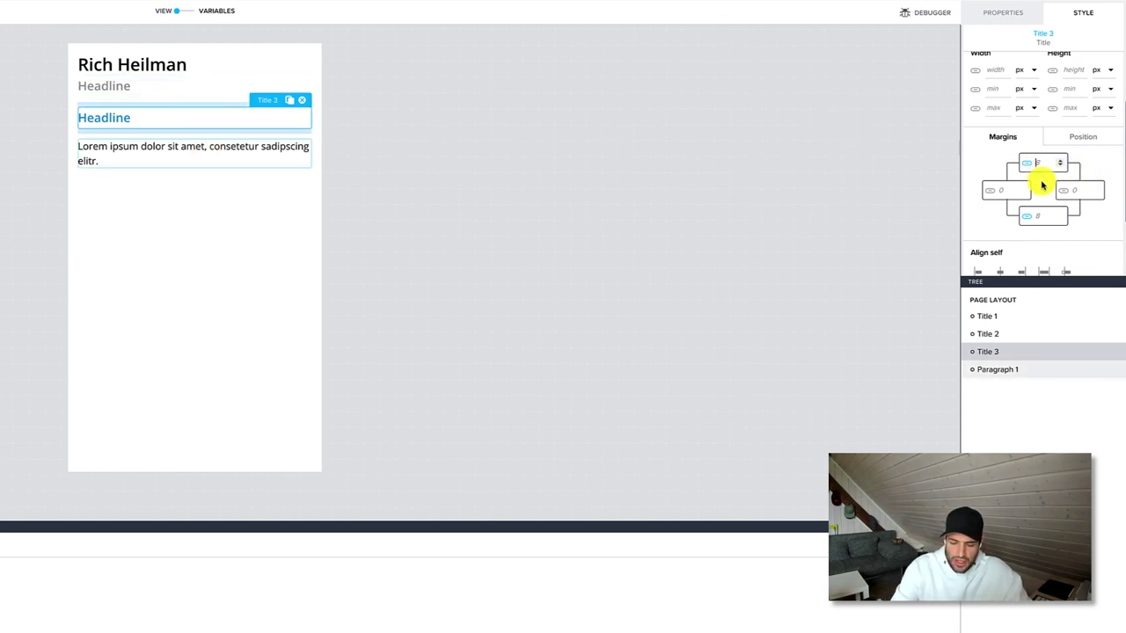
pyautogui.write('-8')
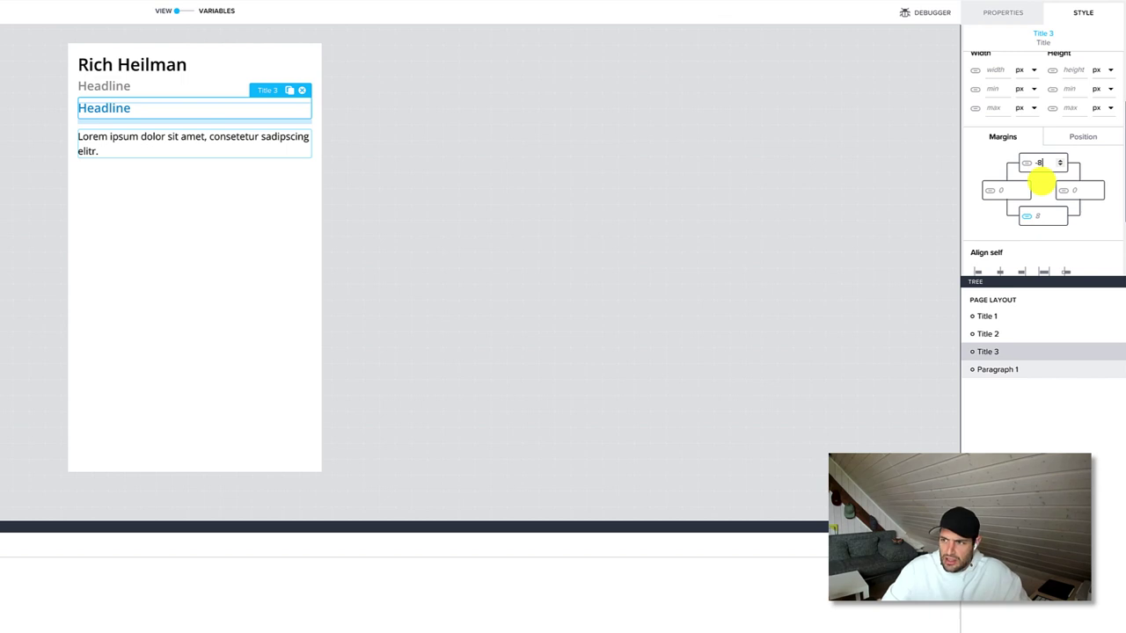
pyautogui.press('BackSpace')
pyautogui.write('16')
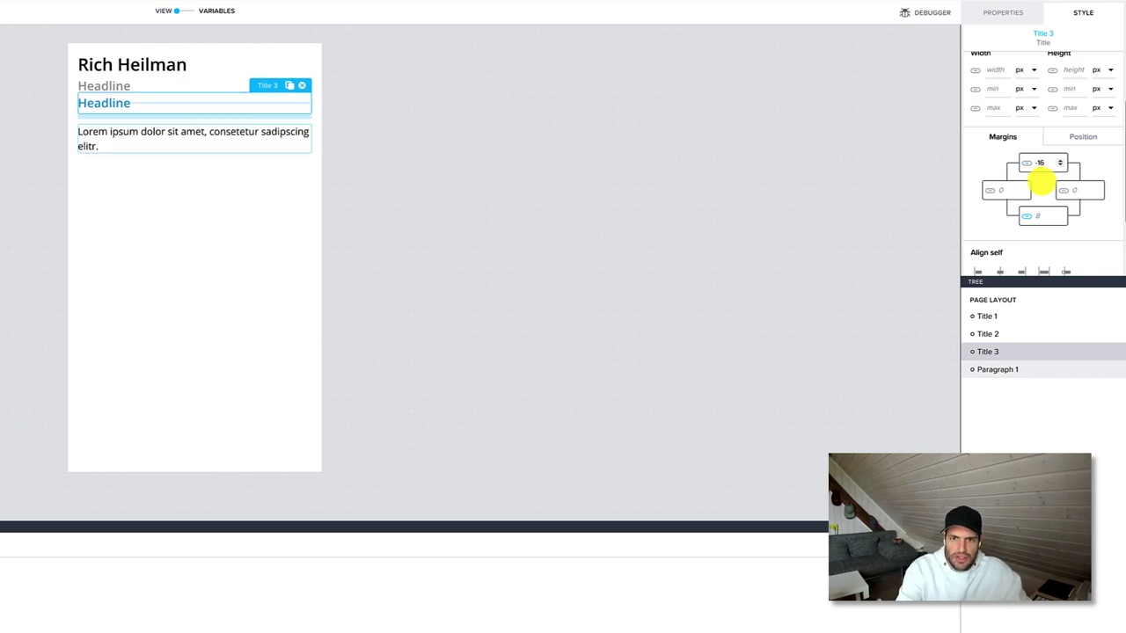
pyautogui.click(585, 202)
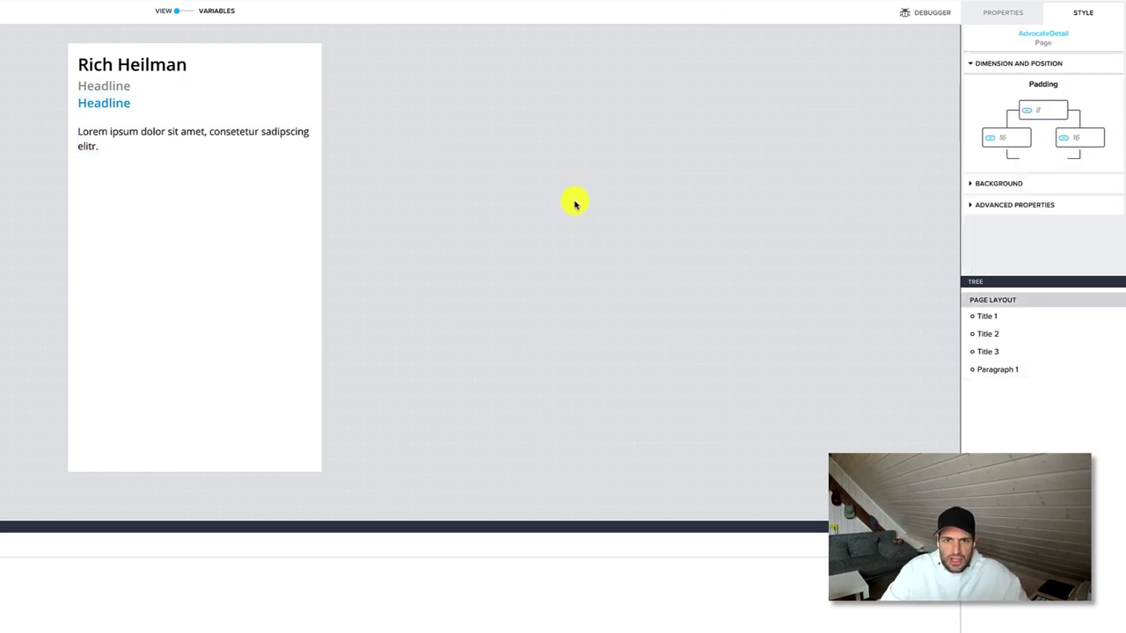